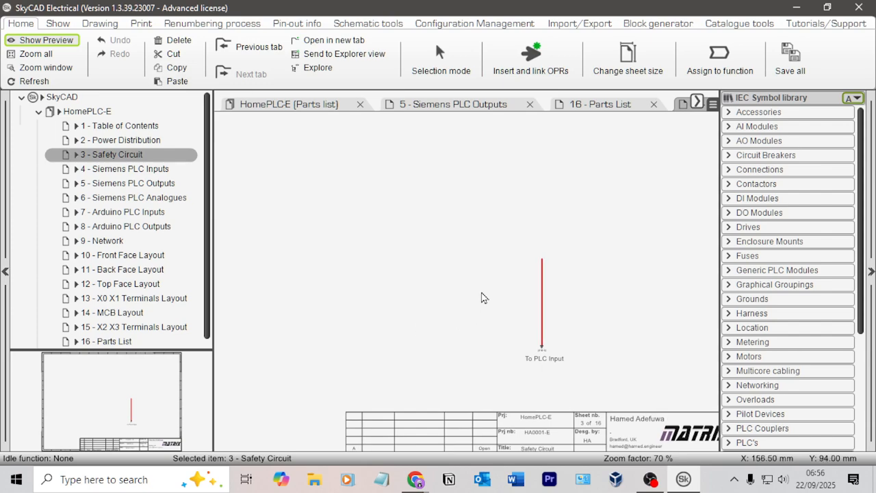
Step: Switch to the browser and preview the industrial safety relays video at about 0:37
key("alt+Tab")
left_click(492, 229)
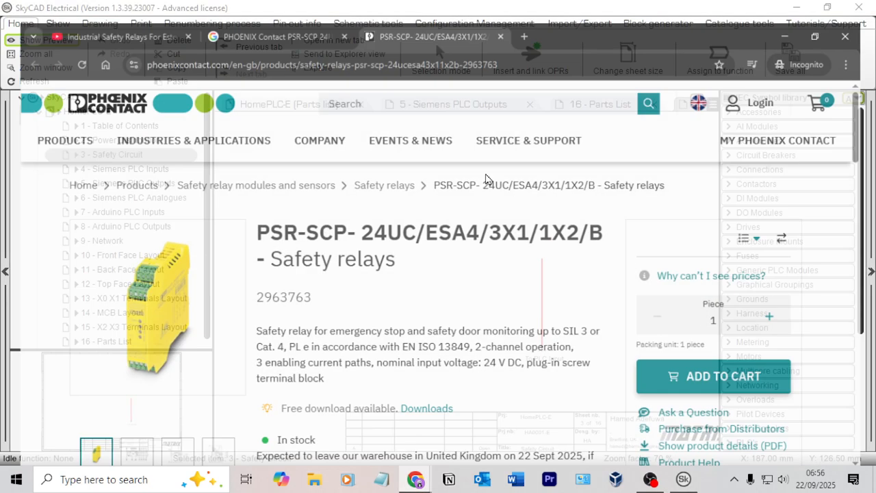
left_click(102, 14)
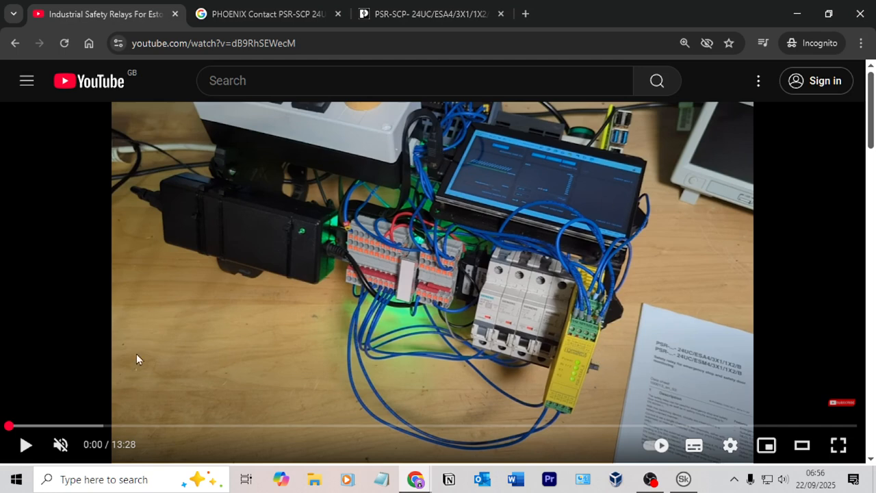
left_click_drag(38, 426, 48, 426)
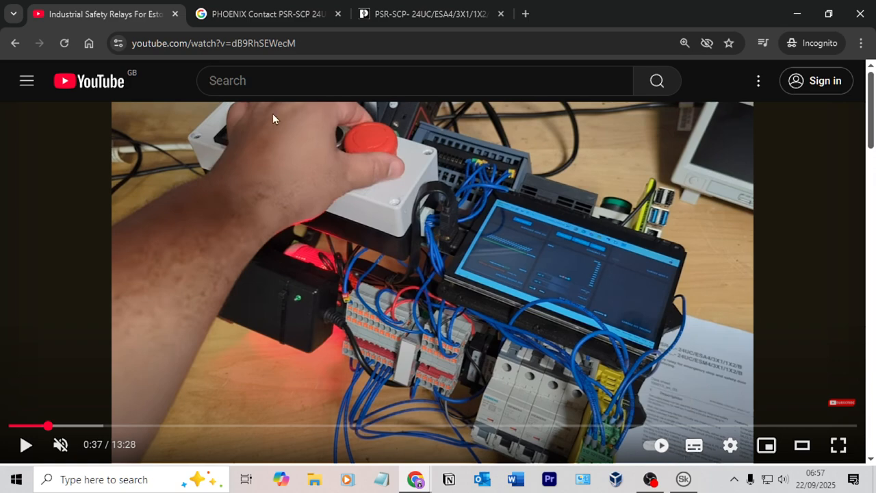
Step: Open the enlarged terminal block diagram from the Phoenix Contact PSR-SCP-24UC/ESA4/3X1/1X2/B product page
left_click(268, 14)
left_click(424, 17)
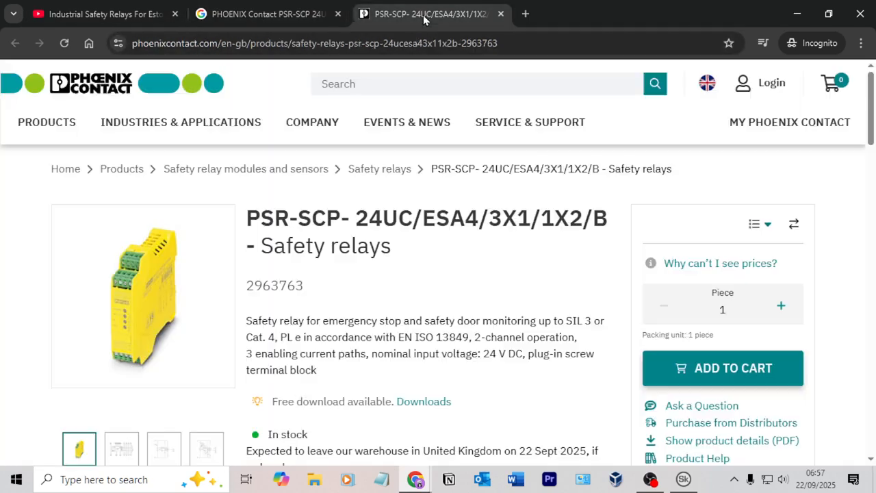
left_click(122, 448)
left_click(164, 293)
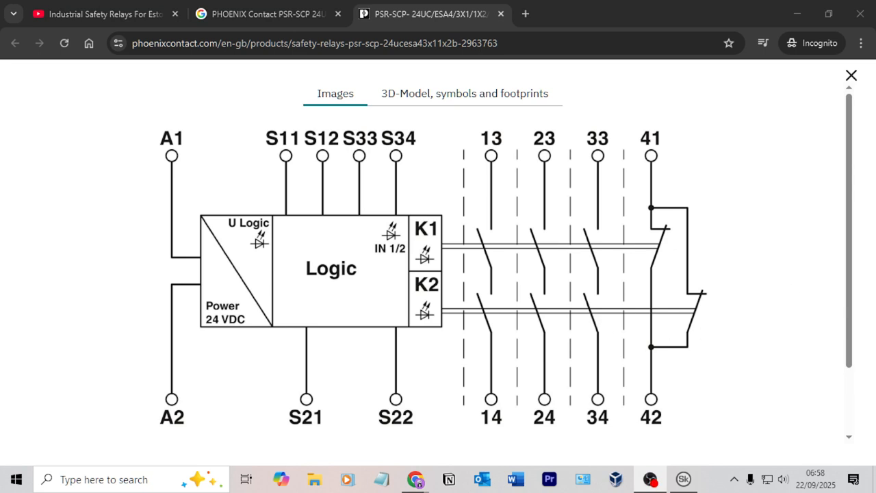
Step: Switch to SkyCAD and examine the Siemens PLC Outputs, Siemens PLC Inputs and Safety Circuit sheets
left_click(683, 479)
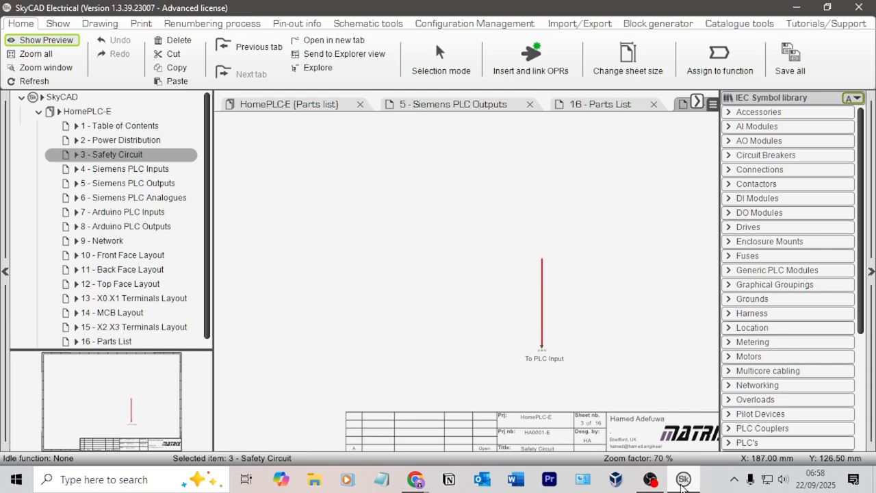
left_click(157, 183)
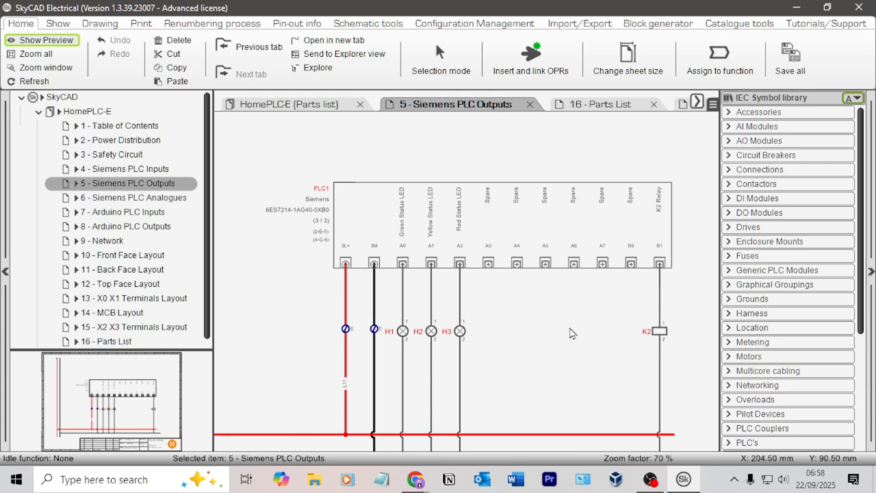
middle_click_drag(570, 328, 427, 303)
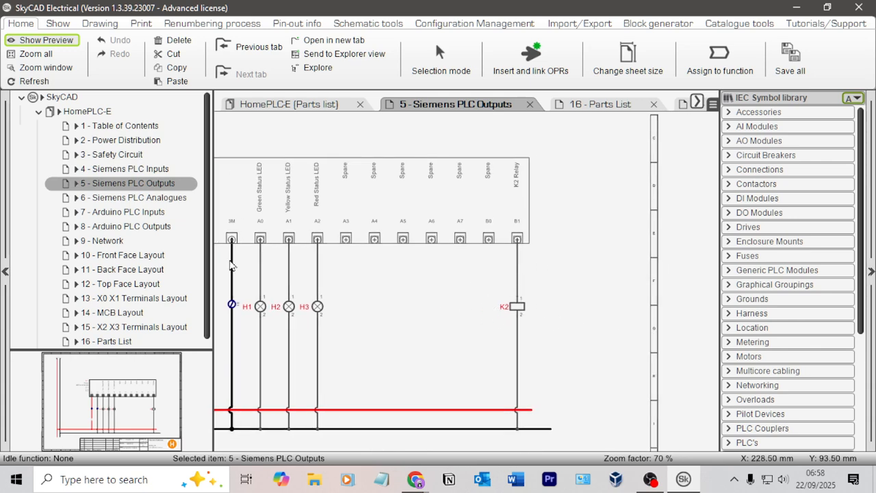
left_click(146, 171)
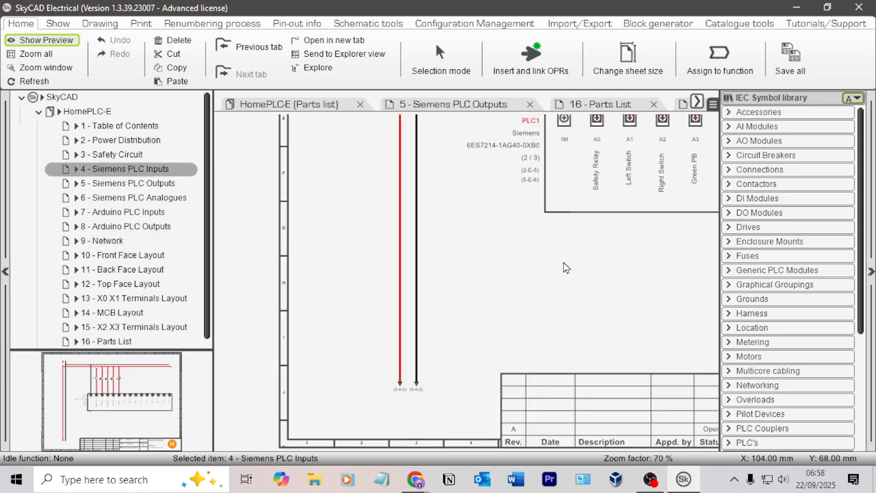
middle_click_drag(563, 266, 445, 321)
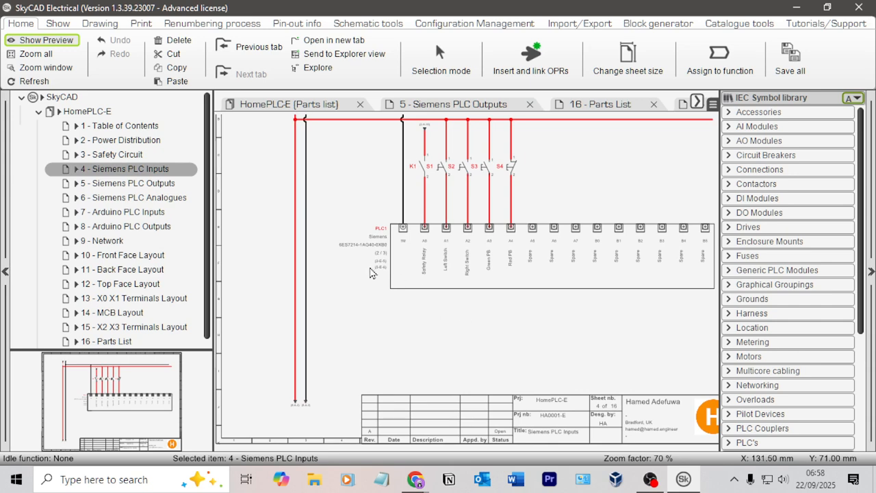
left_click(137, 156)
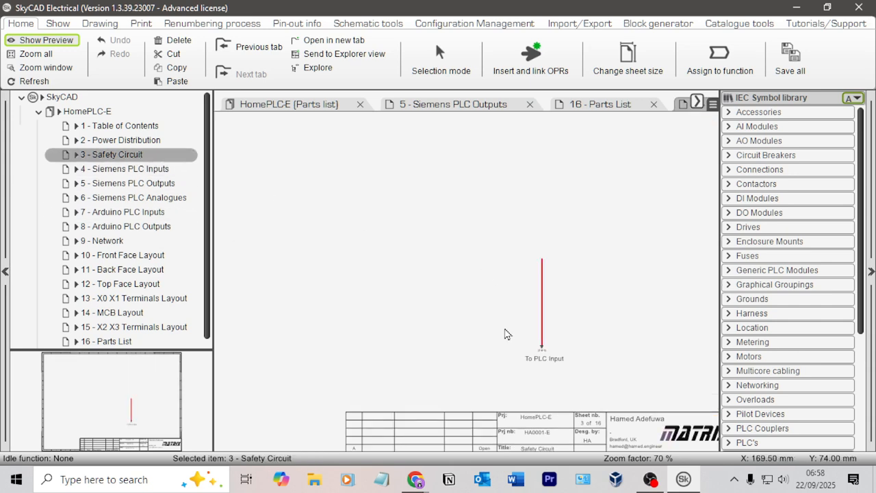
middle_click_drag(463, 278, 381, 298)
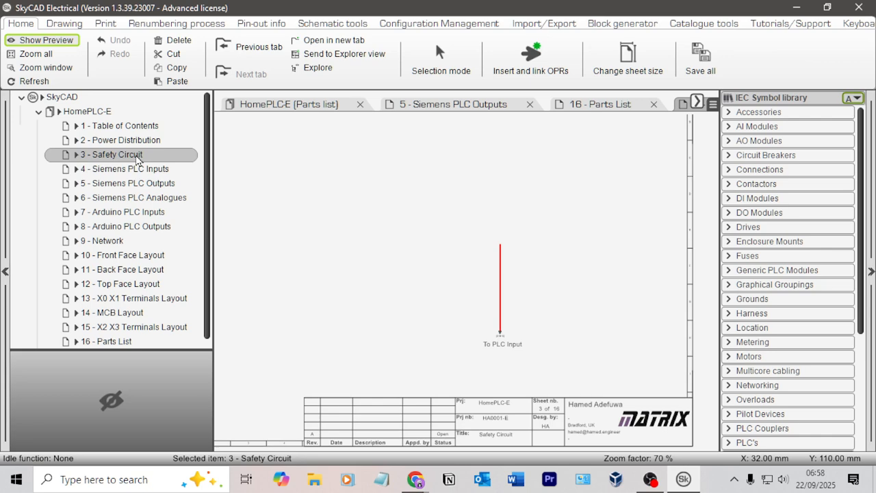
Step: Duplicate the Siemens PLC Analogues sheet within the HomePLC-E project and place the copy directly after the original
left_click(163, 199)
right_click(151, 201)
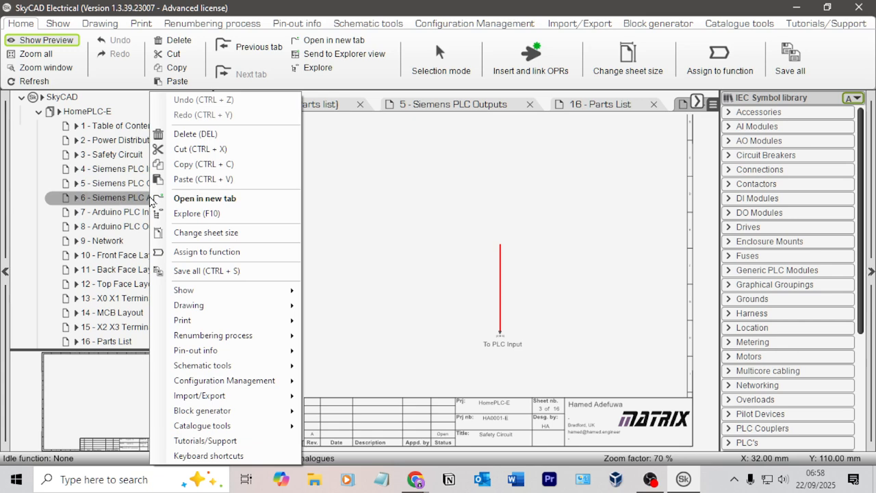
left_click(103, 119)
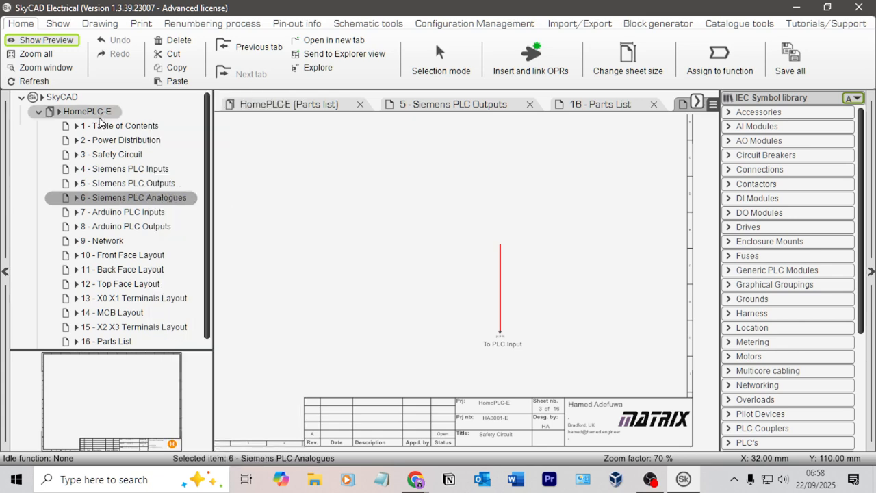
right_click(145, 199)
left_click(93, 126)
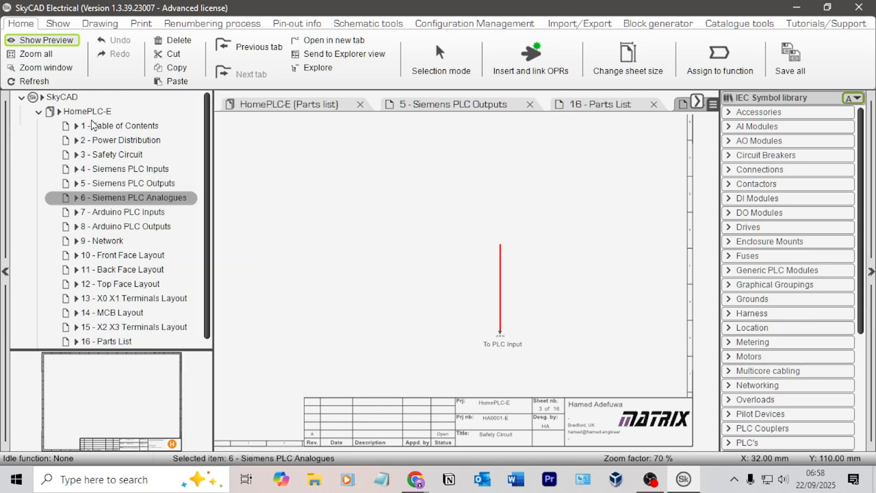
right_click(107, 117)
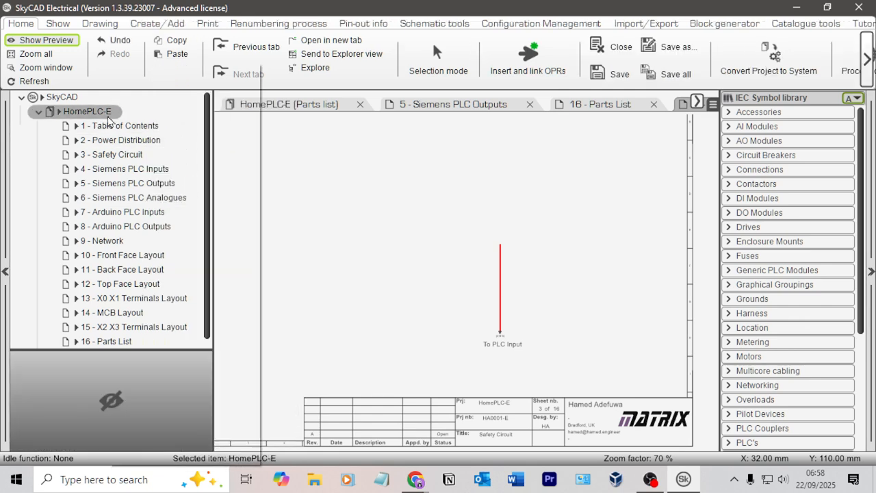
left_click(147, 118)
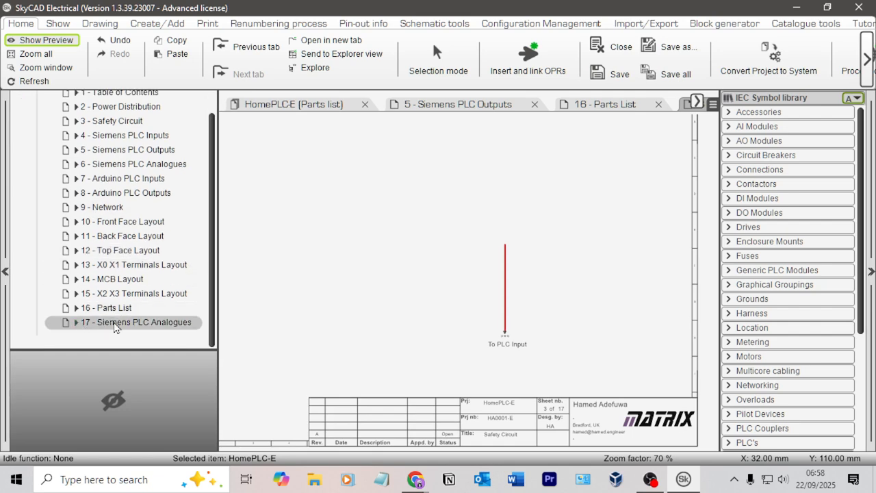
left_click_drag(115, 326, 145, 181)
Step: Open the duplicated sheet 17 and change its title to Siemens Relay Circuit
double_click(156, 179)
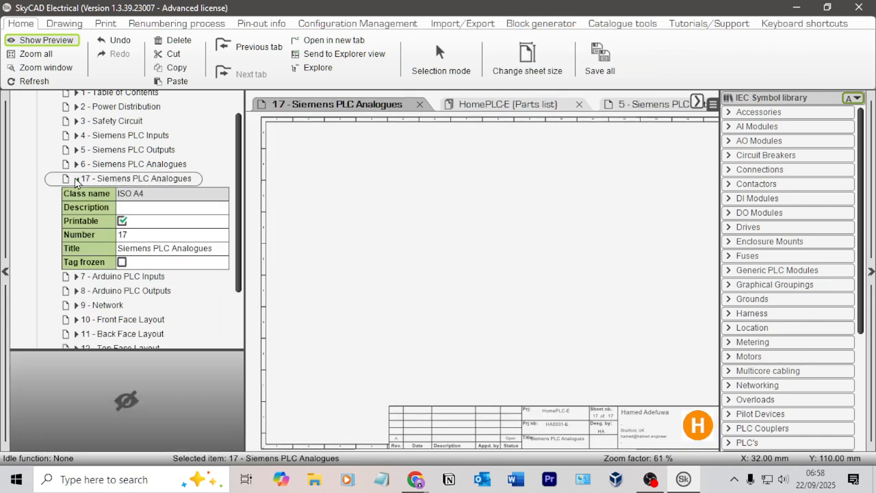
left_click(217, 250)
left_click(217, 251)
left_click_drag(217, 250, 156, 246)
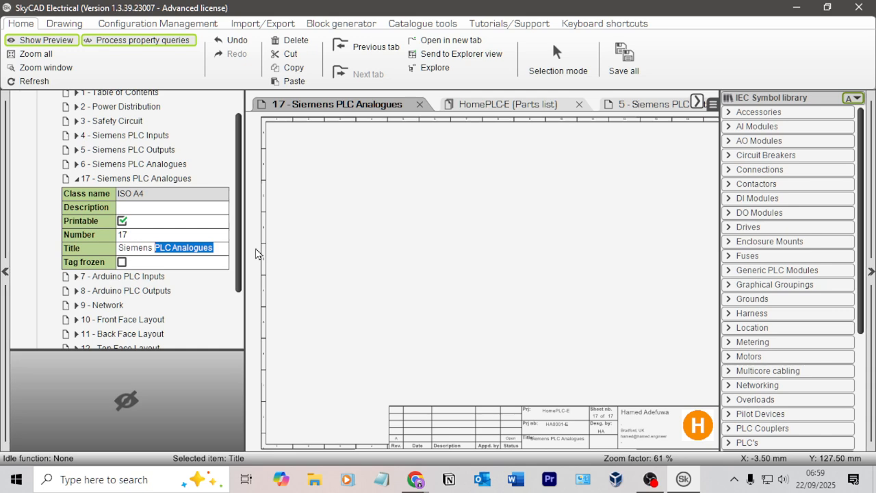
type("Relay Cir")
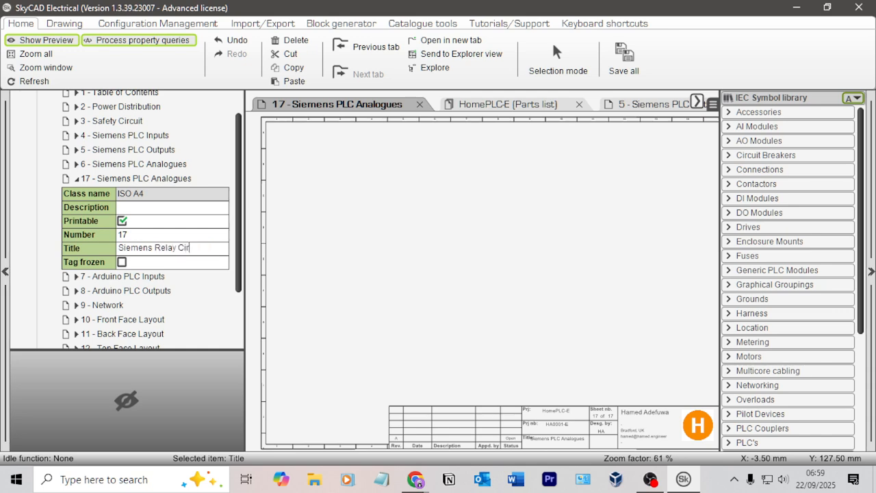
type("cuit")
key("Tab")
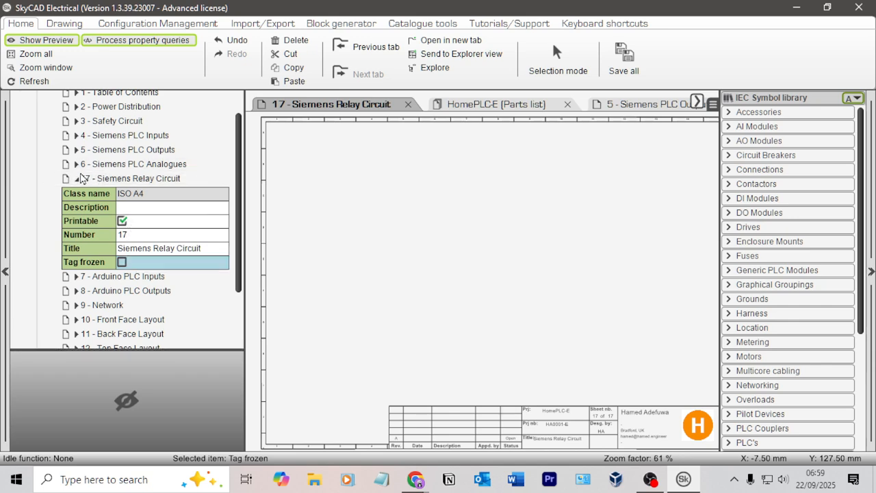
left_click(78, 179)
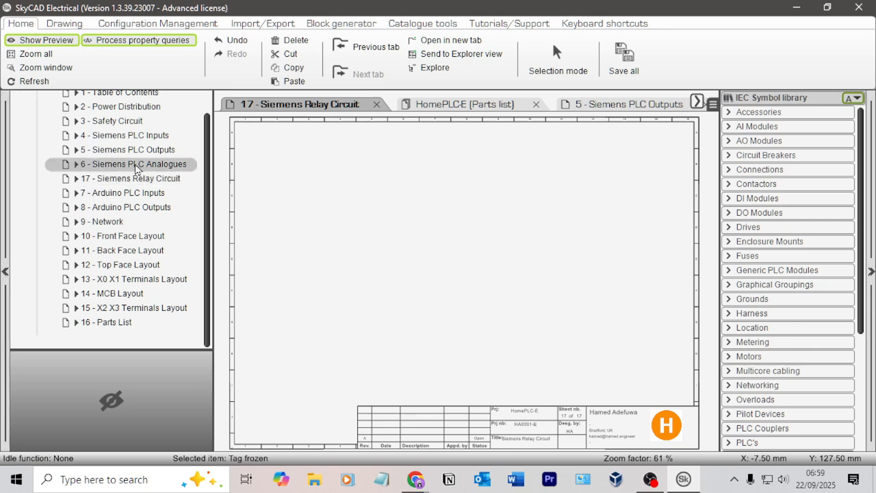
Step: Check the Siemens Relay Circuit sheet against the Safety Circuit sheet, leaving the Safety Circuit sheet open
left_click(130, 179)
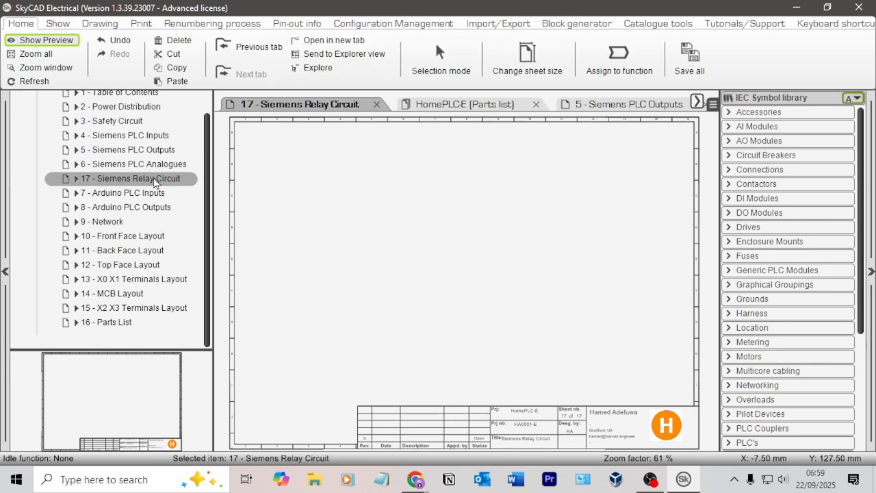
left_click(137, 123)
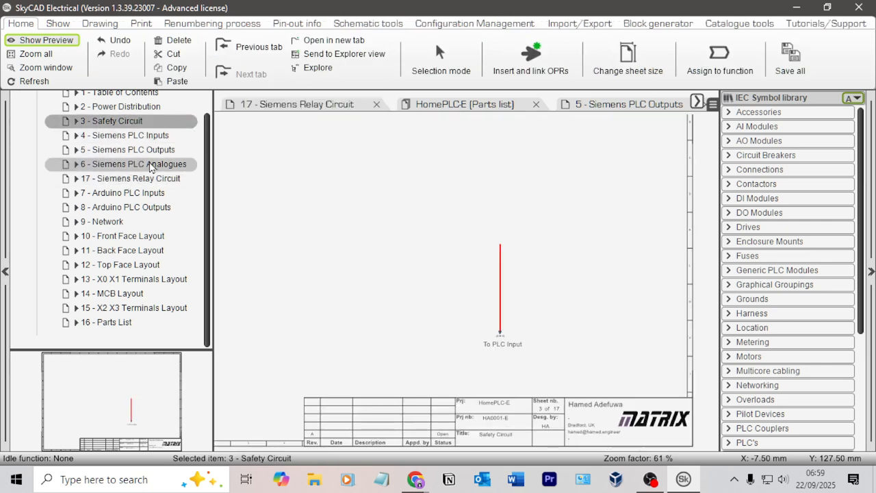
left_click(152, 179)
left_click(128, 123)
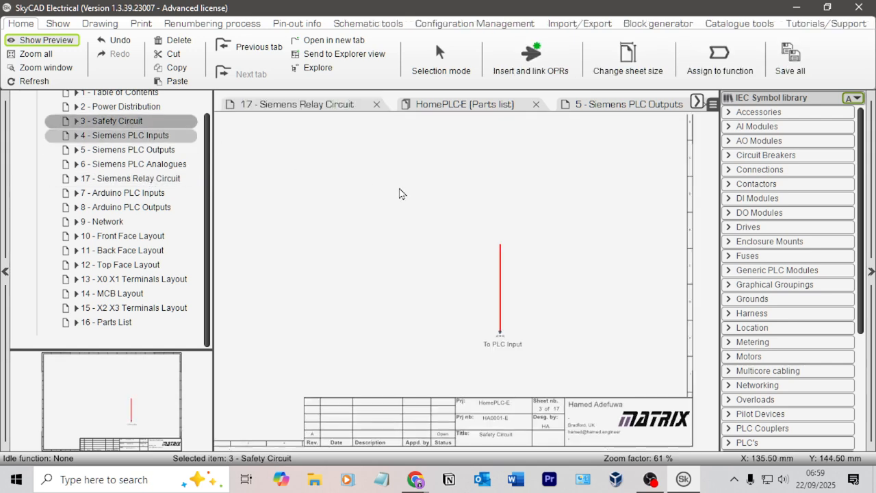
middle_click_drag(398, 192, 395, 232)
scroll(443, 240, "down", 2)
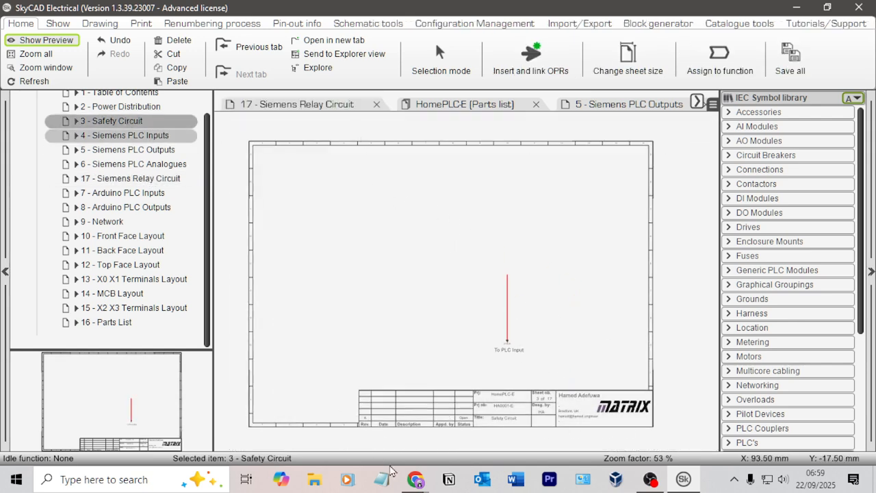
Step: Switch to the browser, save the relay block diagram as 00039570_full_b1500.jpg in Downloads, and return to SkyCAD
left_click(415, 480)
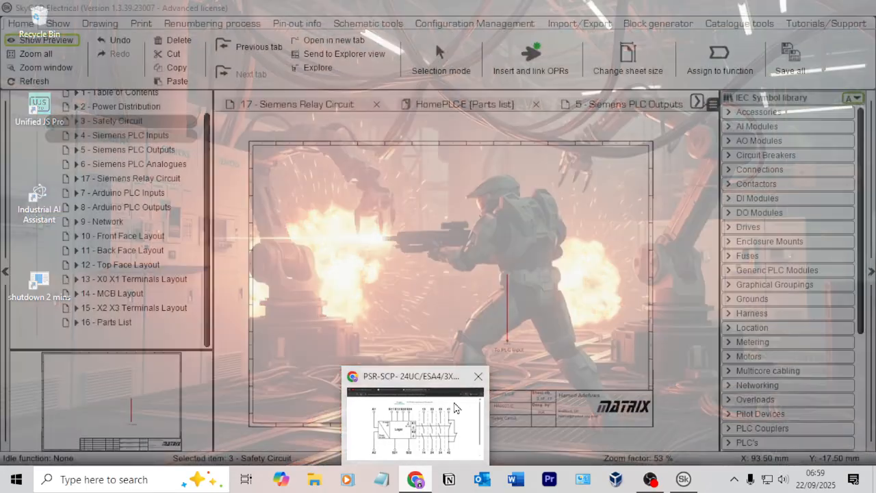
left_click(456, 407)
right_click(448, 253)
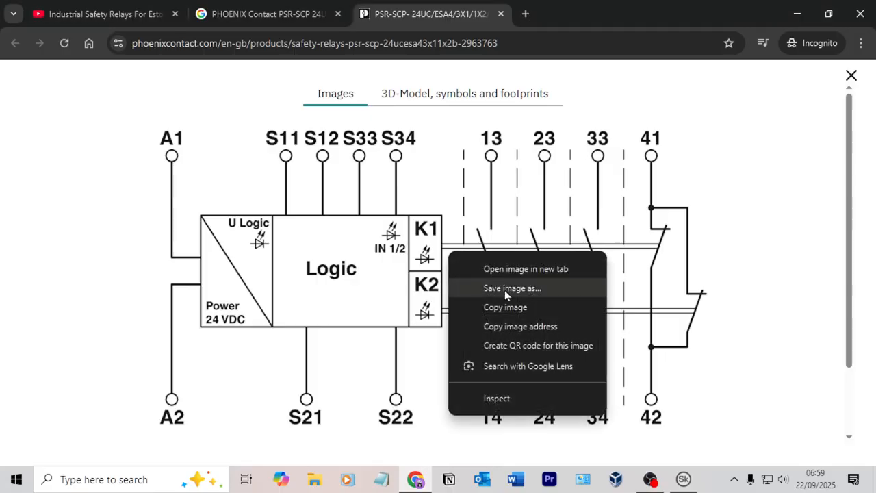
left_click(505, 292)
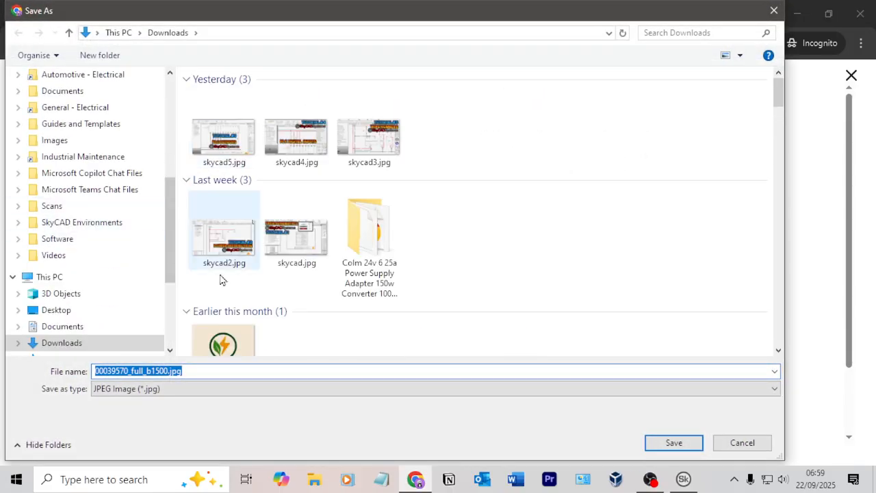
left_click(691, 447)
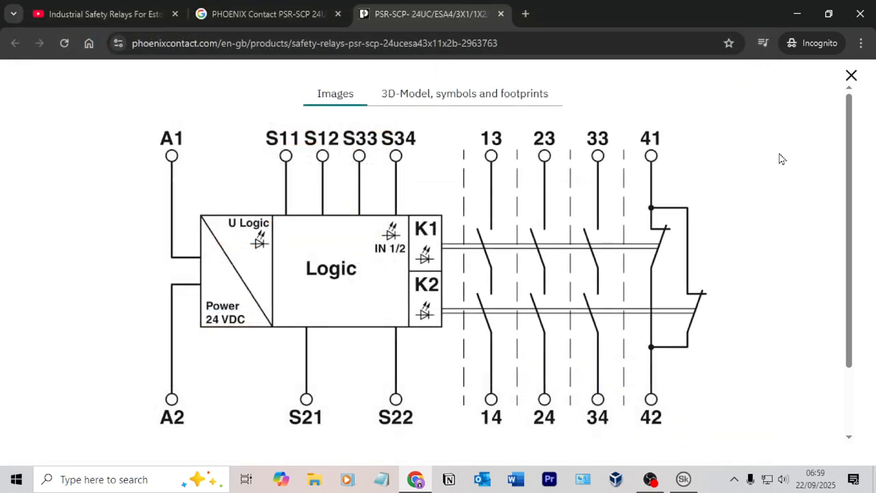
left_click(797, 14)
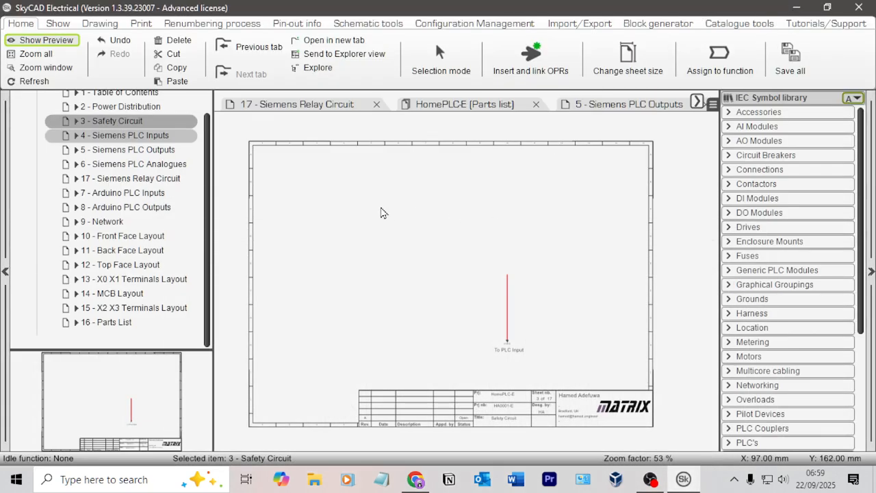
Step: Insert the image 00039570_full_b1500.jpg from Downloads on the Safety Circuit sheet, above the red To PLC Input wire
left_click(66, 24)
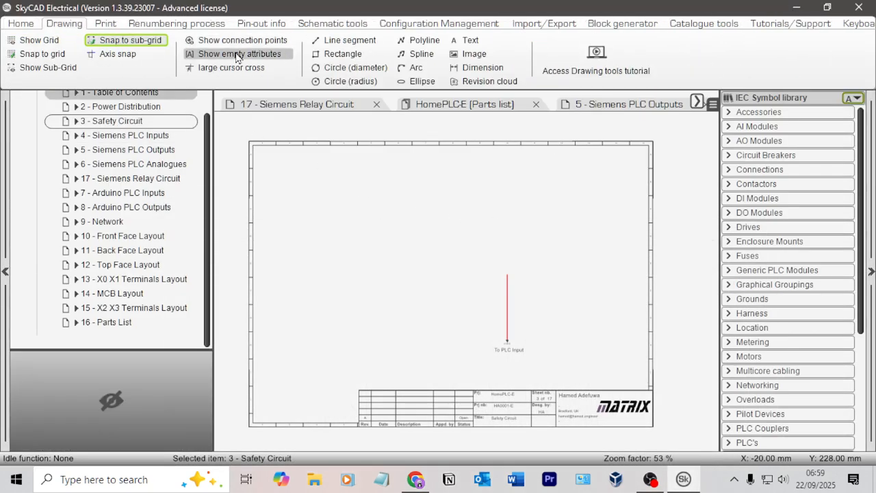
left_click(468, 57)
scroll(82, 205, "down", 5)
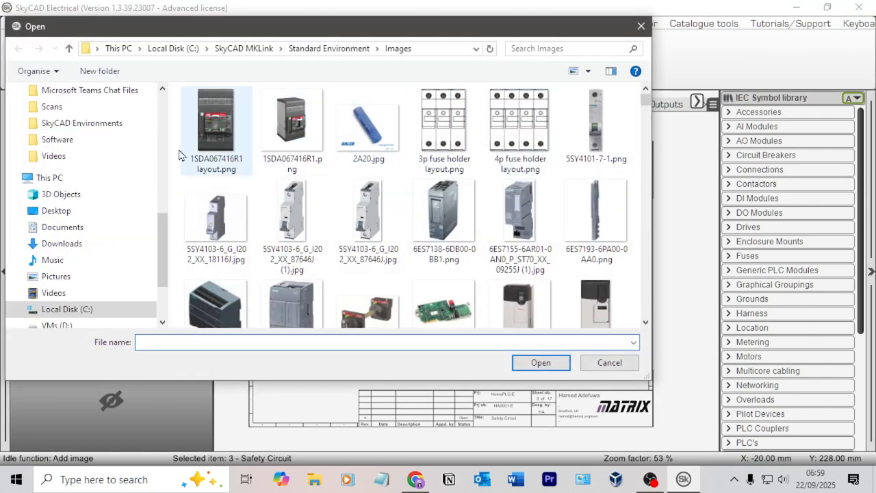
left_click(68, 244)
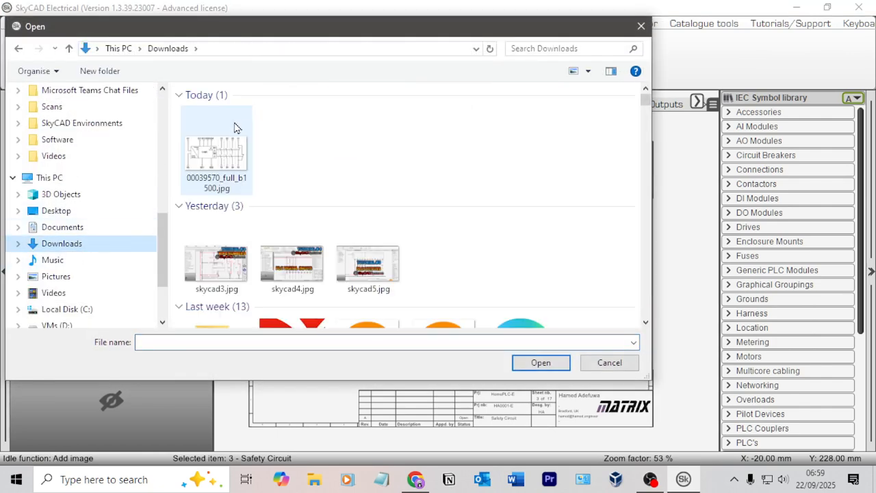
double_click(235, 127)
left_click_drag(457, 171, 602, 261)
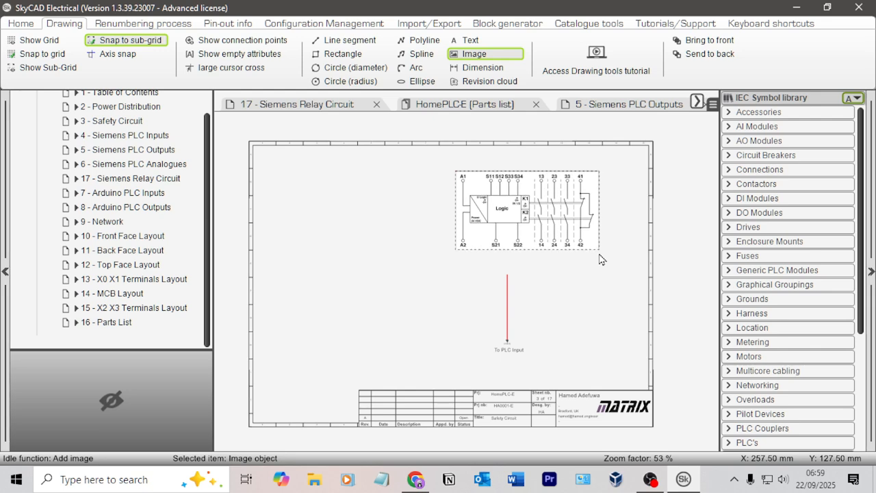
Step: Move the safety relay block diagram image into the upper-left corner of the Safety Circuit sheet
key("Escape")
scroll(594, 273, "up", 1)
scroll(593, 273, "up", 1)
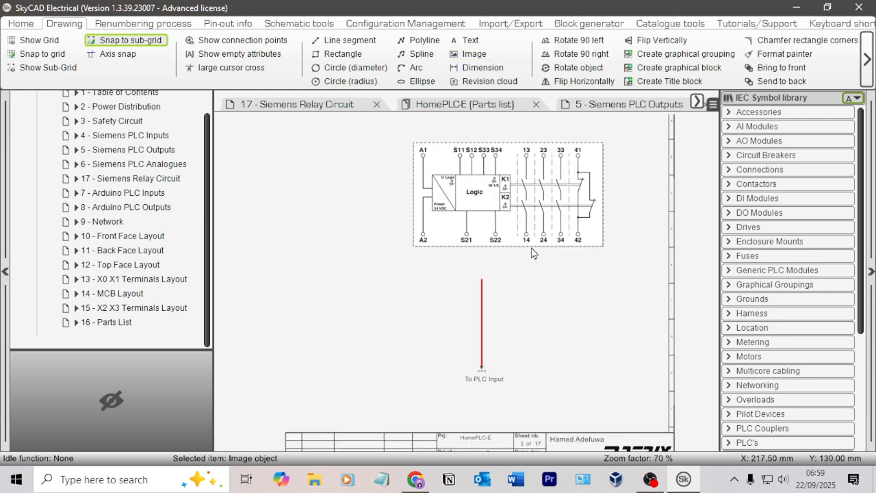
scroll(328, 216, "down", 1)
middle_click_drag(329, 215, 426, 238)
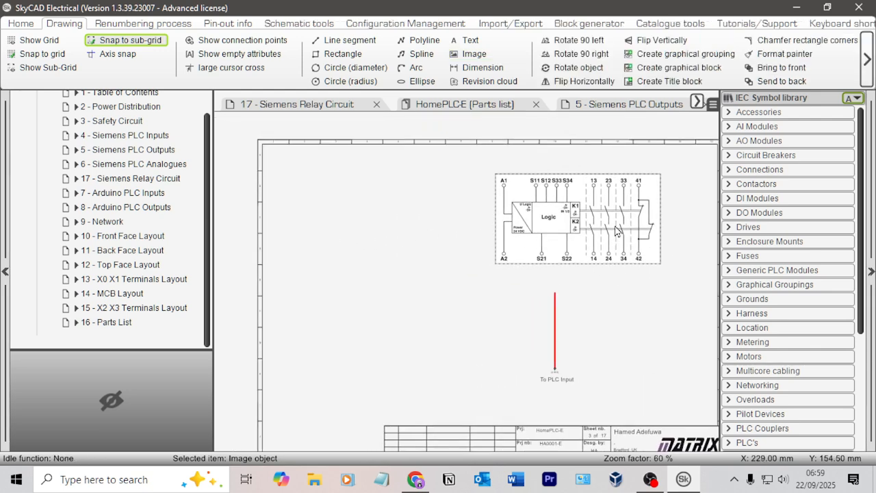
left_click_drag(589, 236, 358, 212)
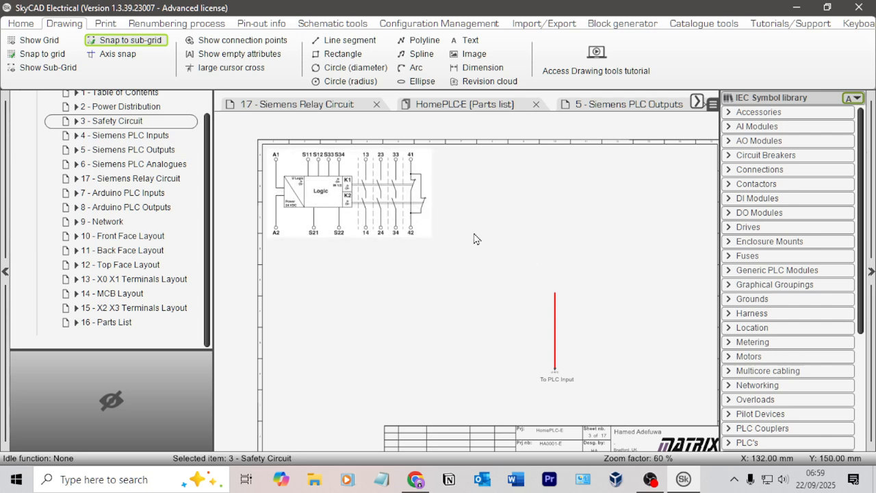
Step: Move the red To PLC Input wire to the right-hand side of the Safety Circuit sheet
mouse_move(632, 415)
left_mouse_down()
mouse_move(529, 306)
mouse_move(661, 322)
left_mouse_up()
left_click(551, 271)
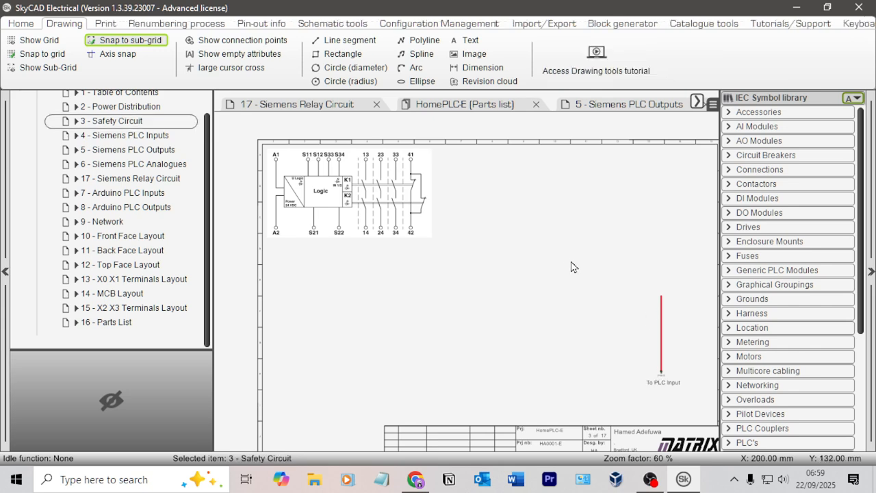
middle_click_drag(567, 255, 529, 218)
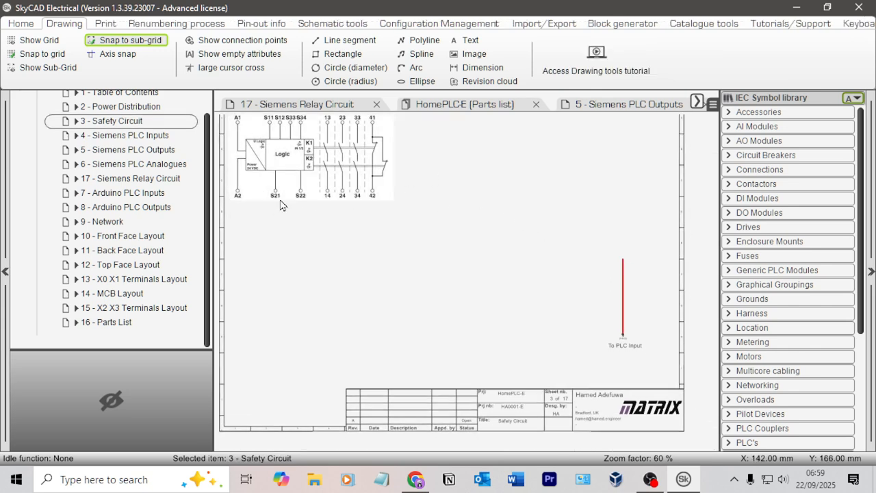
middle_click_drag(429, 246, 466, 261)
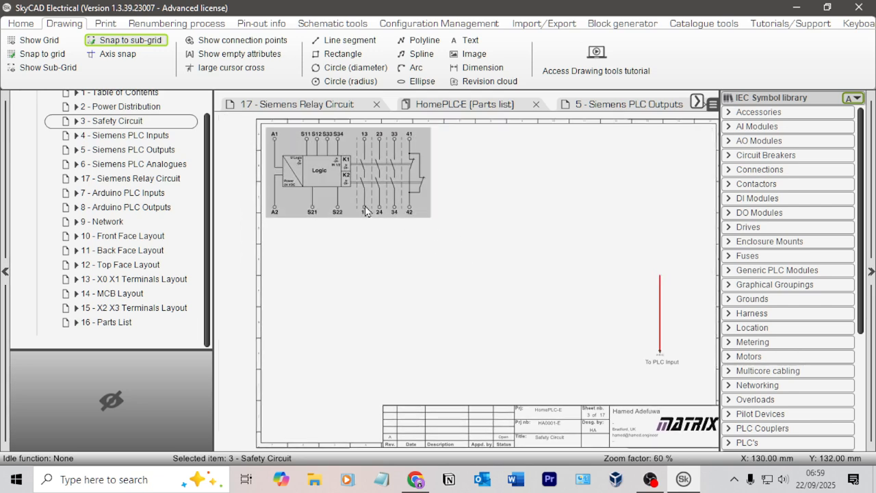
Step: Copy the K2 relay coil from the Siemens PLC Outputs sheet onto the Safety Circuit sheet, below and to the right of the diagram image
left_click(156, 149)
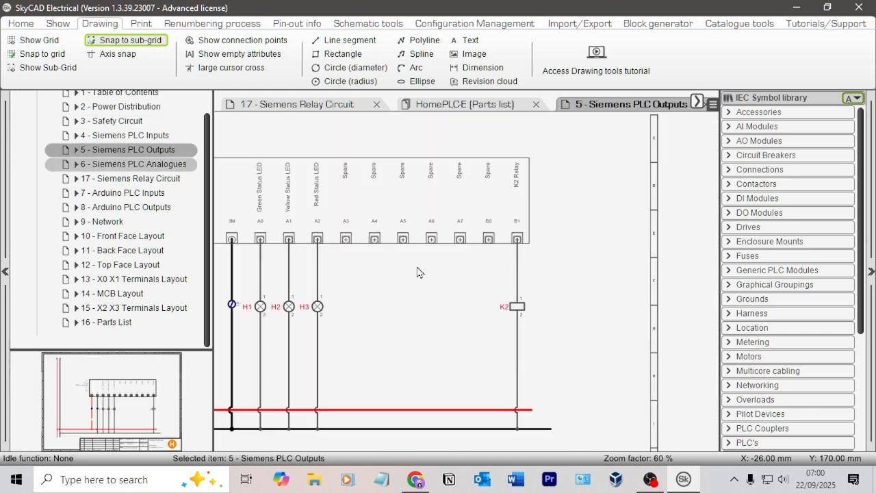
left_click(519, 306)
left_click_drag(567, 340, 456, 282)
left_click(519, 308)
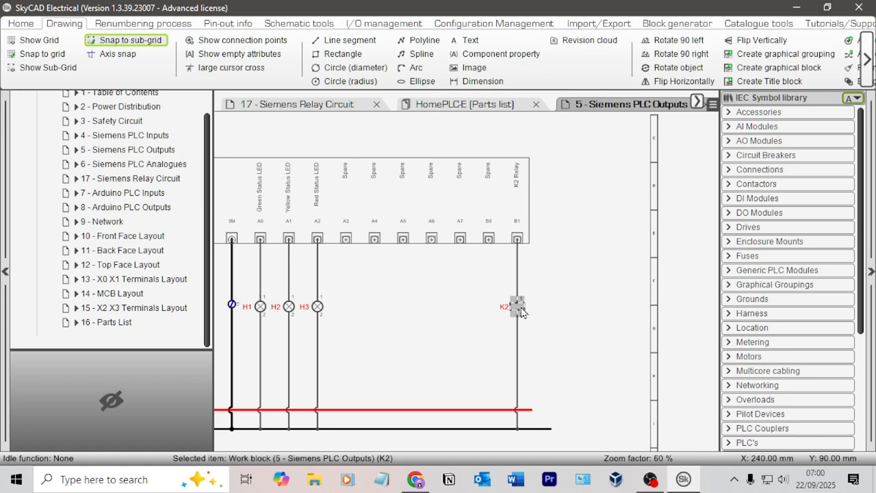
left_click(112, 121)
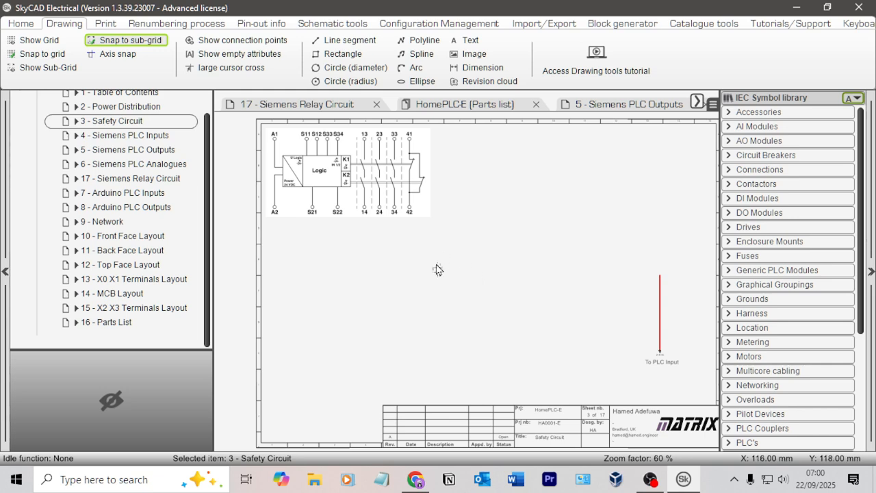
scroll(500, 294, "up", 2)
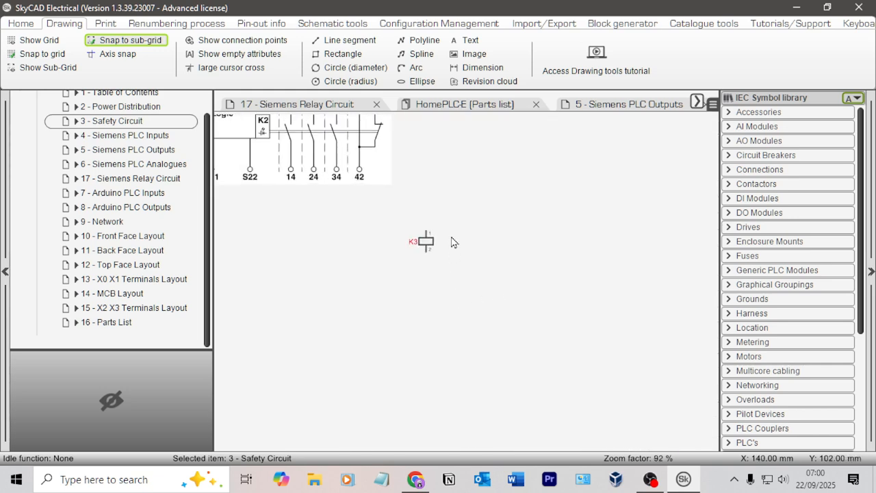
Step: Link the copied relay coil K3 on the Safety Circuit sheet with coil K2 on the Siemens PLC Outputs sheet
left_click(426, 241)
key("Escape")
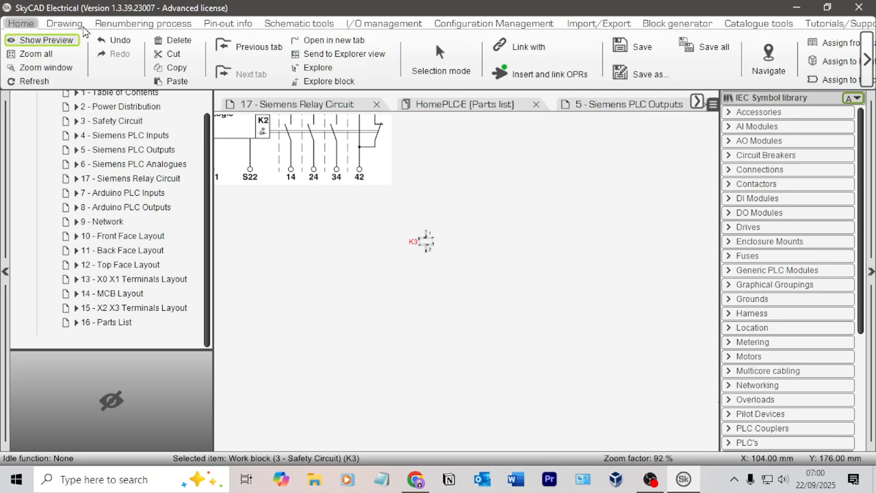
left_click(526, 51)
left_click(162, 149)
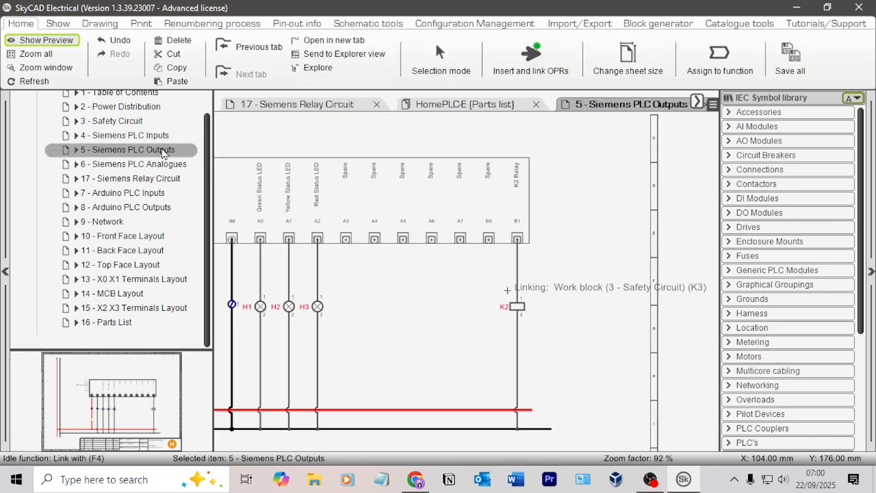
left_click(517, 306)
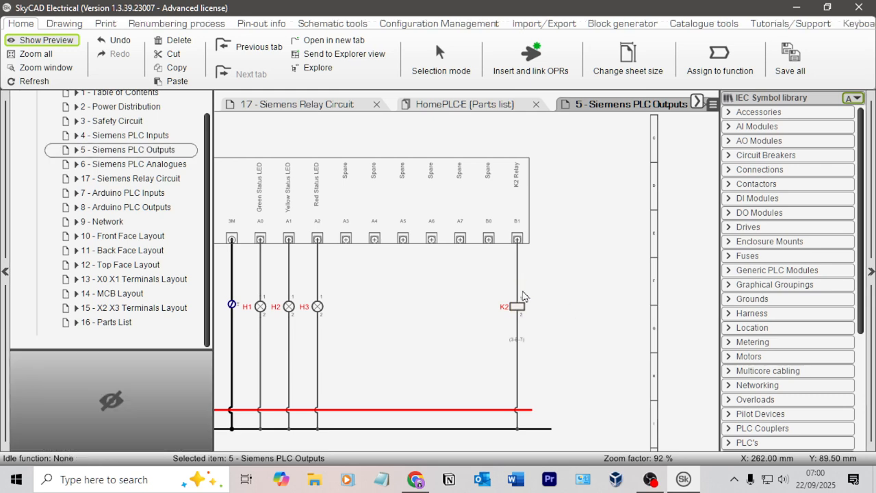
Step: On the Siemens PLC Outputs sheet, move the relay coil's cross-reference text off the wire to just above the K2 label
scroll(519, 346, "up", 3)
left_click(514, 344)
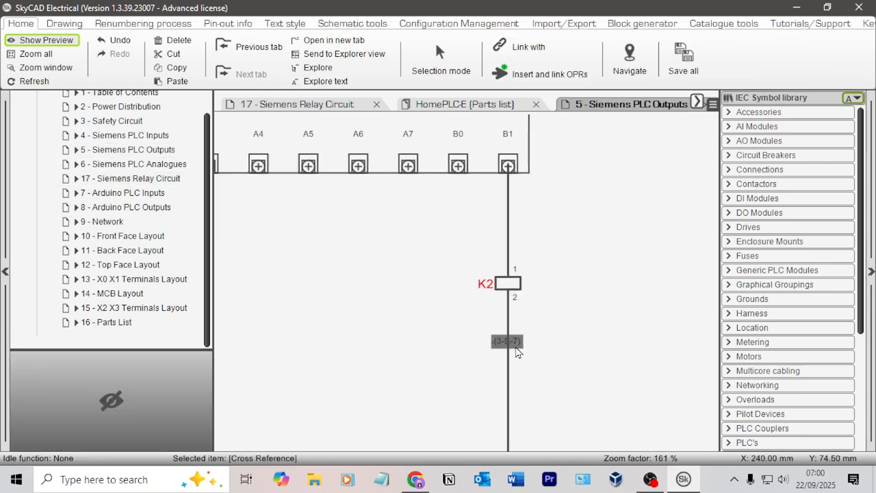
left_click_drag(517, 351, 495, 277)
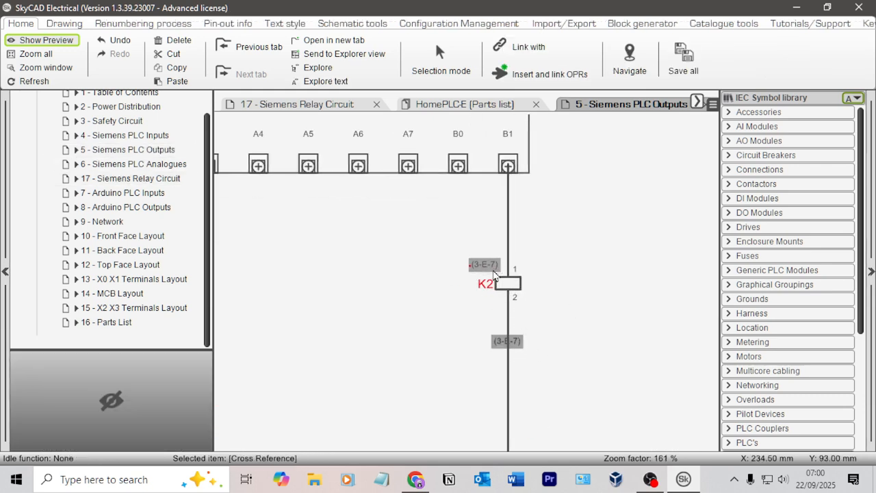
left_click(578, 284)
scroll(446, 249, "down", 1)
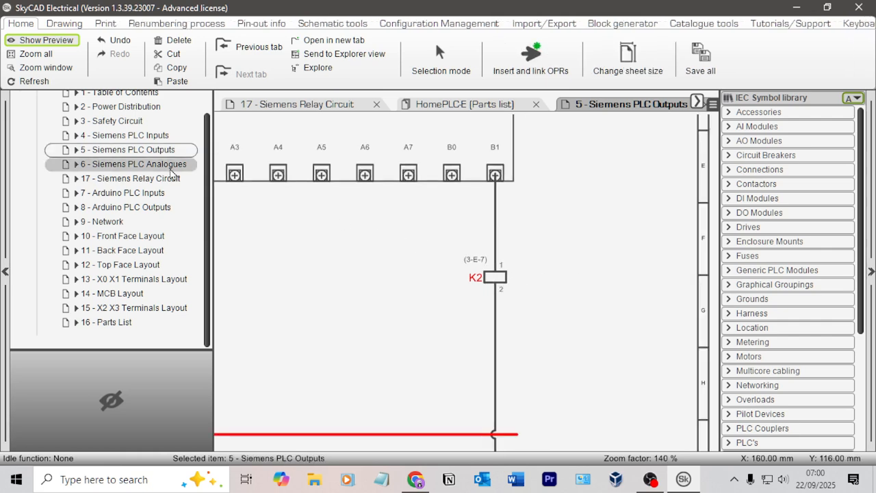
Step: On the Safety Circuit sheet, move the relay coil's cross-reference text to just above its K2 label
left_click(129, 127)
left_click(423, 280)
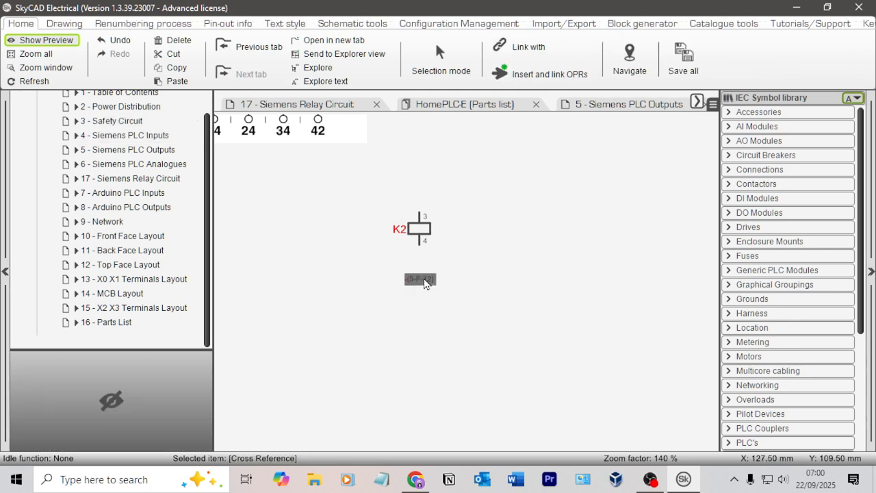
left_click_drag(424, 284, 397, 216)
scroll(382, 231, "down", 2)
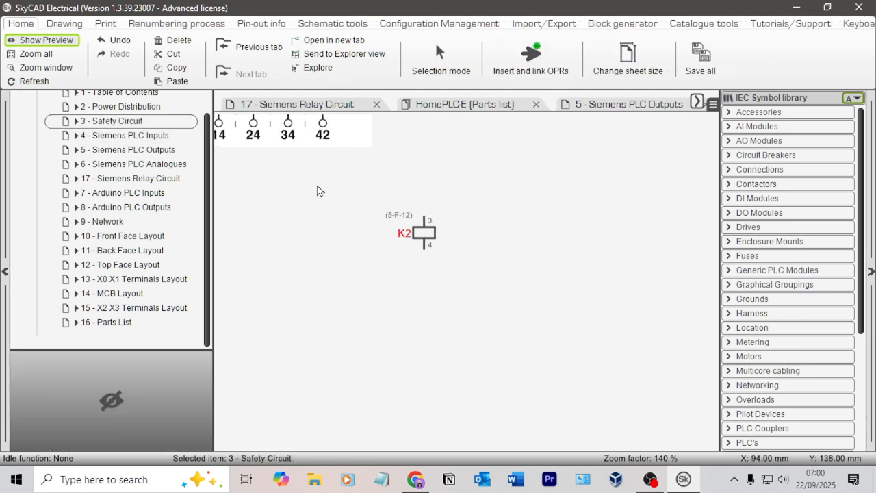
Step: Copy the vertical red and black supply wires with their off-page references from the Power Distribution sheet to the left side of the Safety Circuit sheet
mouse_move(524, 265)
middle_mouse_down()
mouse_move(592, 292)
mouse_move(600, 281)
mouse_move(582, 294)
mouse_move(597, 307)
middle_mouse_up()
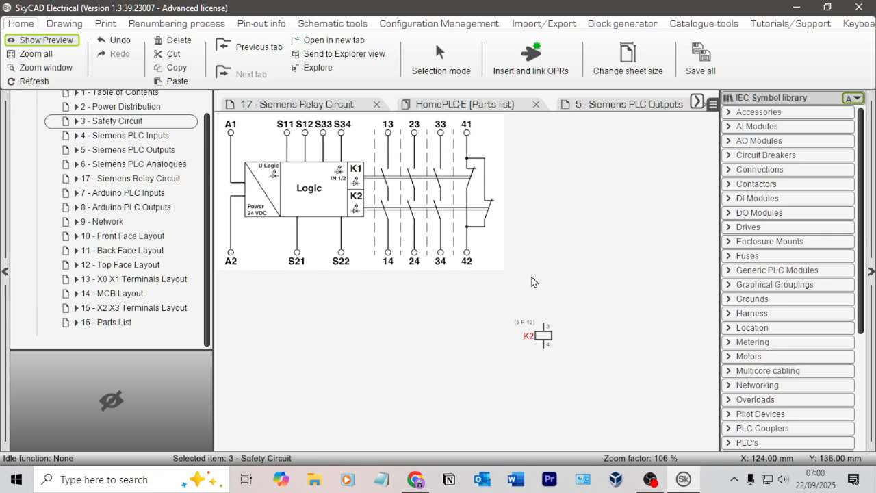
left_click(128, 107)
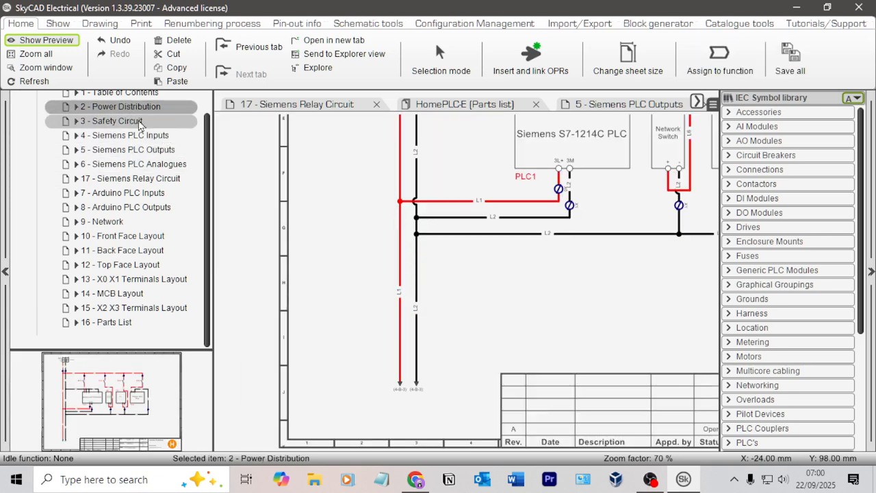
left_click_drag(456, 407, 351, 341)
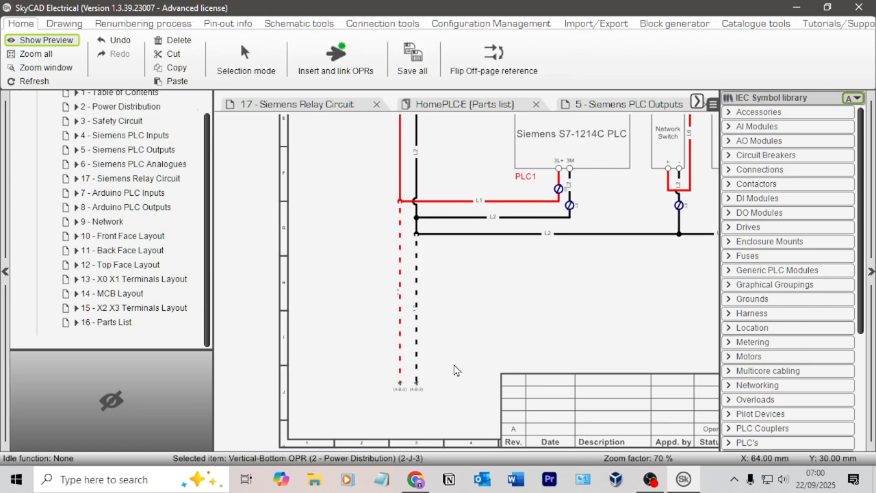
scroll(463, 303, "down", 2)
middle_click_drag(460, 304, 469, 402)
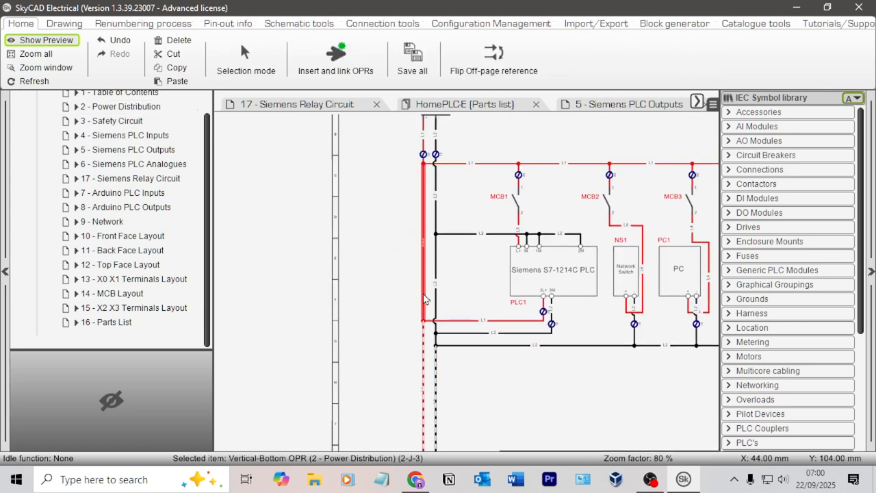
left_click(423, 294, "ctrl")
left_click(435, 302)
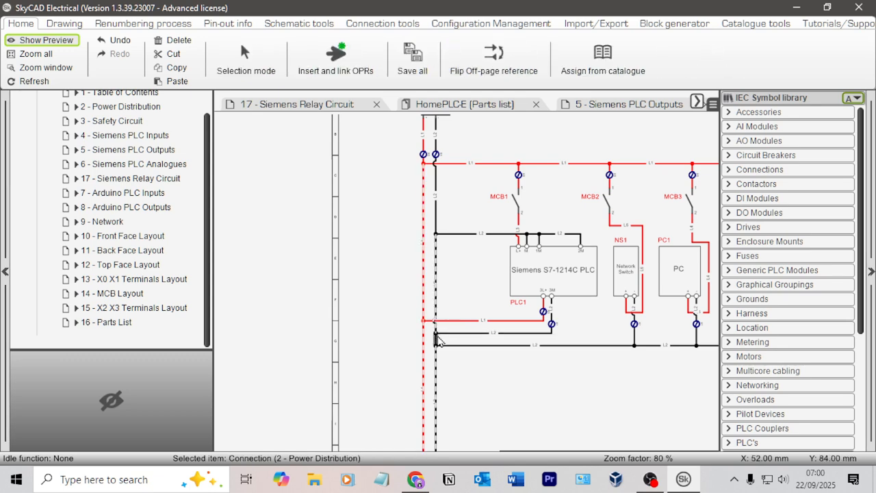
scroll(446, 202, "up", 1)
middle_click_drag(446, 201, 457, 299)
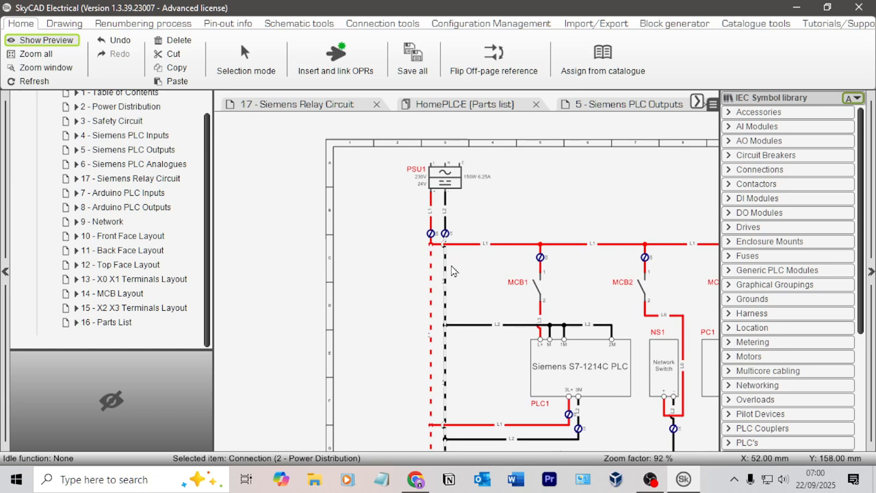
scroll(452, 270, "down", 1)
middle_click_drag(452, 270, 383, 159)
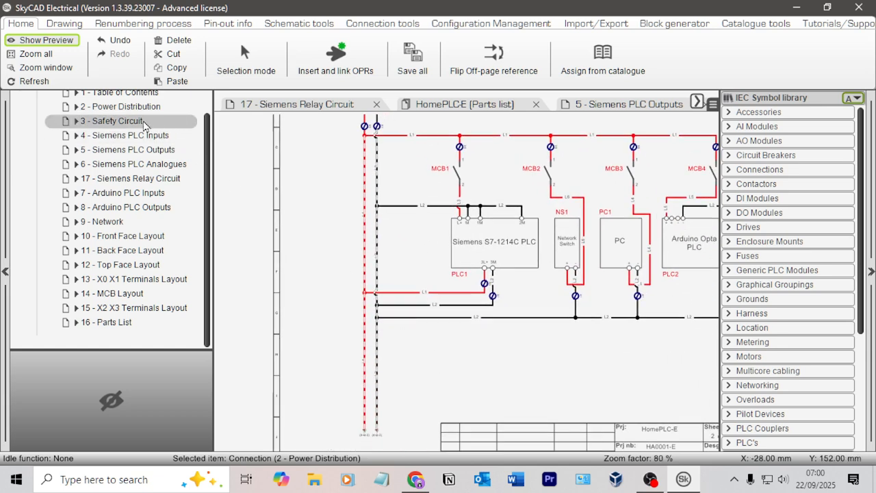
double_click(139, 124)
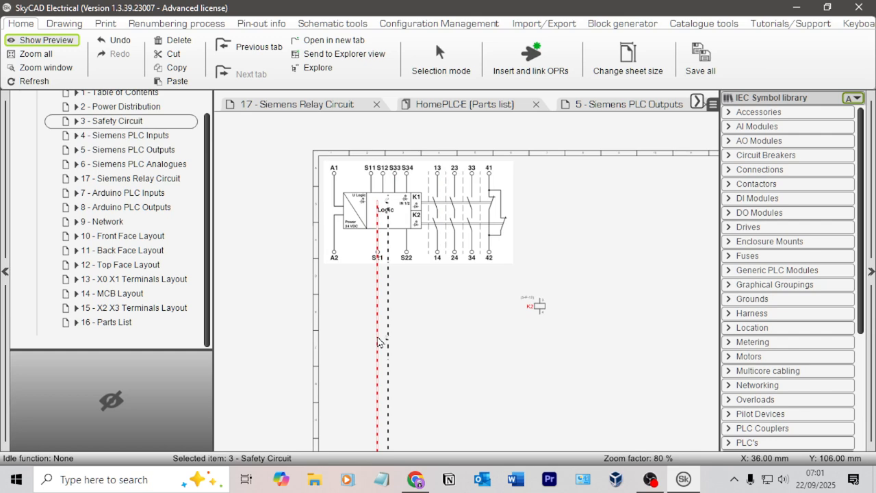
left_click(372, 334)
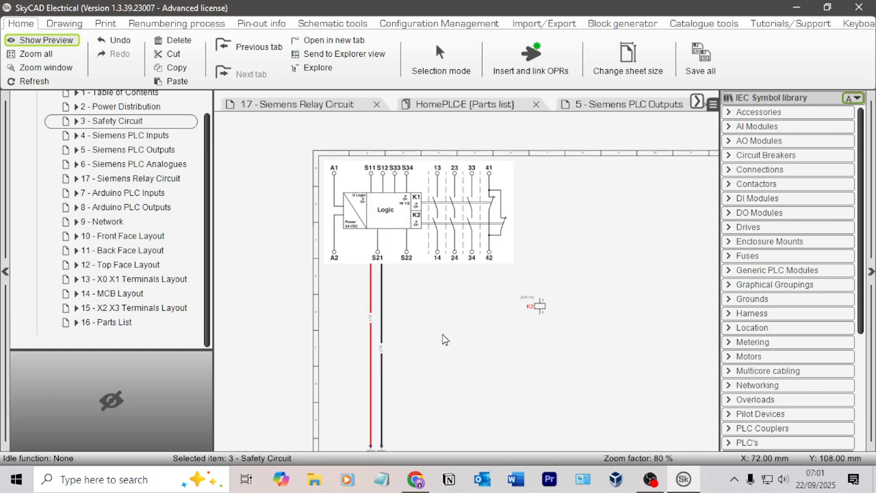
Step: Move the relay block diagram image outside the sheet frame, to the right of the Safety Circuit drawing
left_click(450, 231)
scroll(463, 238, "down", 3)
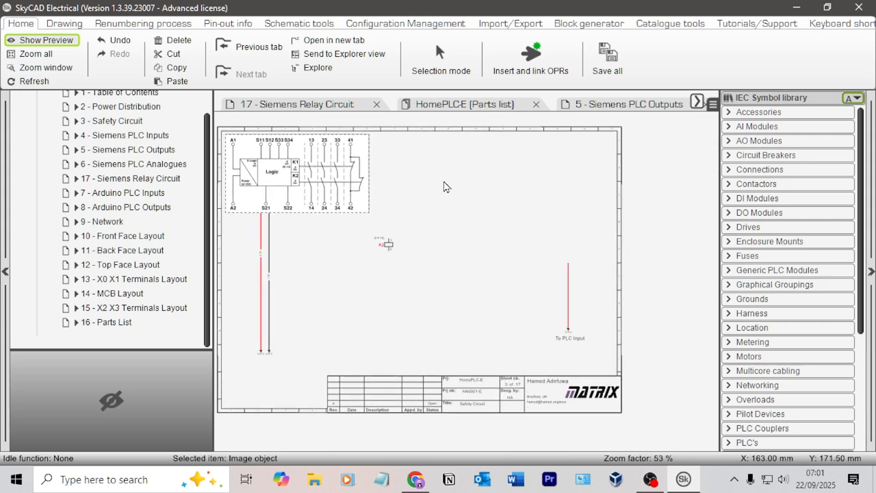
left_click_drag(332, 180, 671, 194)
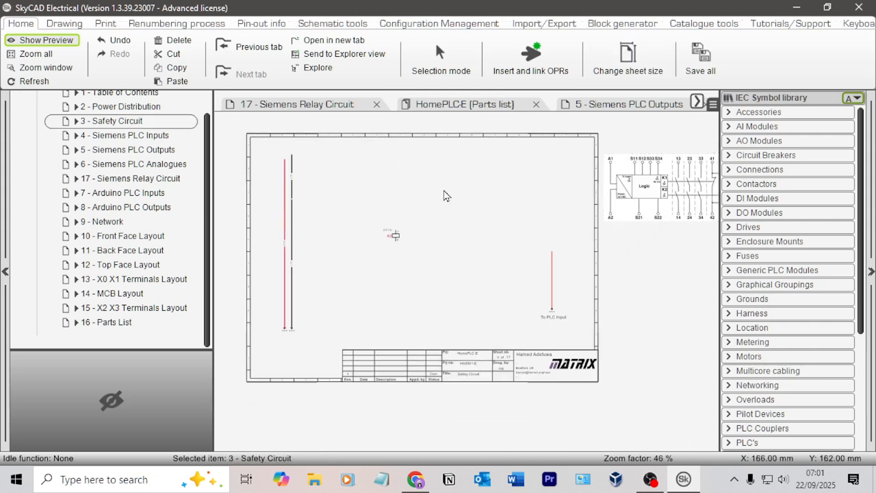
Step: Join the segments of the black vertical supply wire into one continuous wire on the Safety Circuit sheet
scroll(289, 183, "up", 1)
scroll(325, 249, "up", 10)
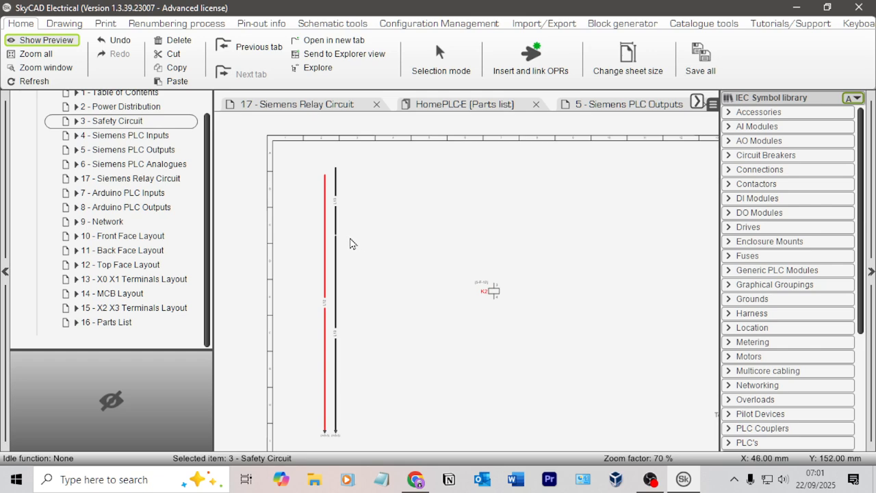
left_click(334, 285)
left_click(336, 286)
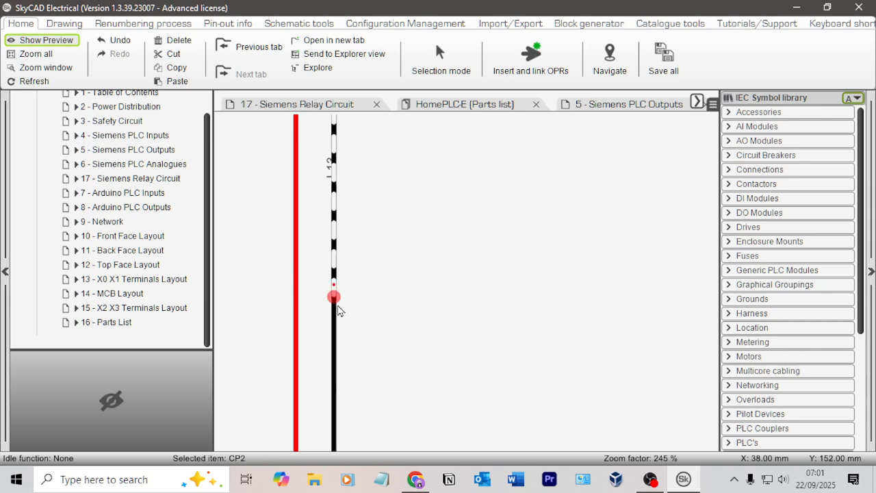
left_click(376, 271)
scroll(411, 253, "down", 5)
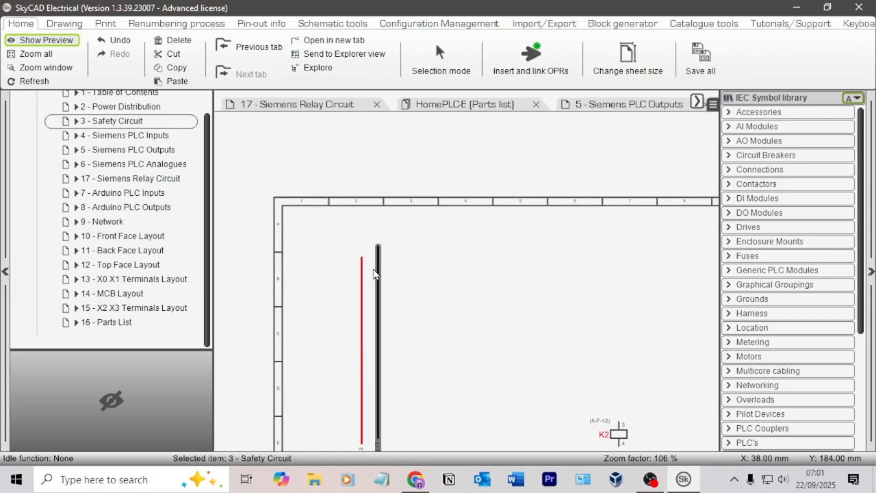
Step: Extend the upper end of the red supply wire to align with the top of the black wire, and check both wire labels
left_click(361, 252)
left_click(361, 248)
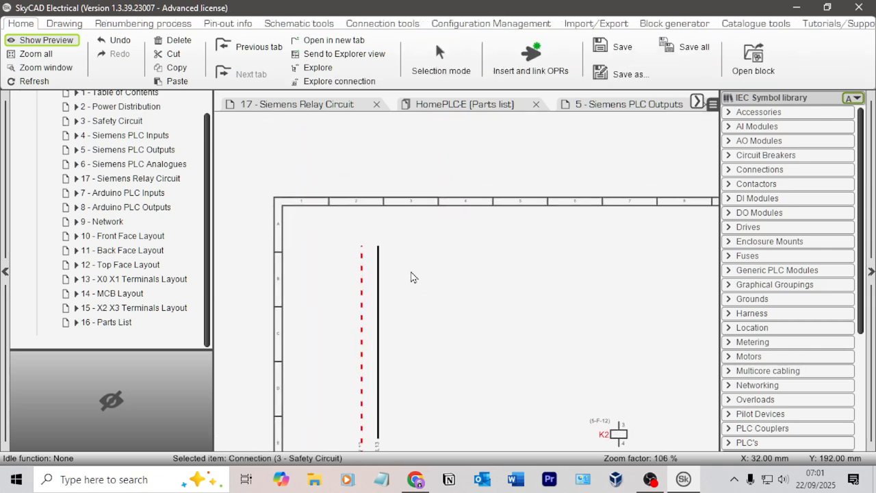
left_click(415, 364)
scroll(356, 307, "up", 6)
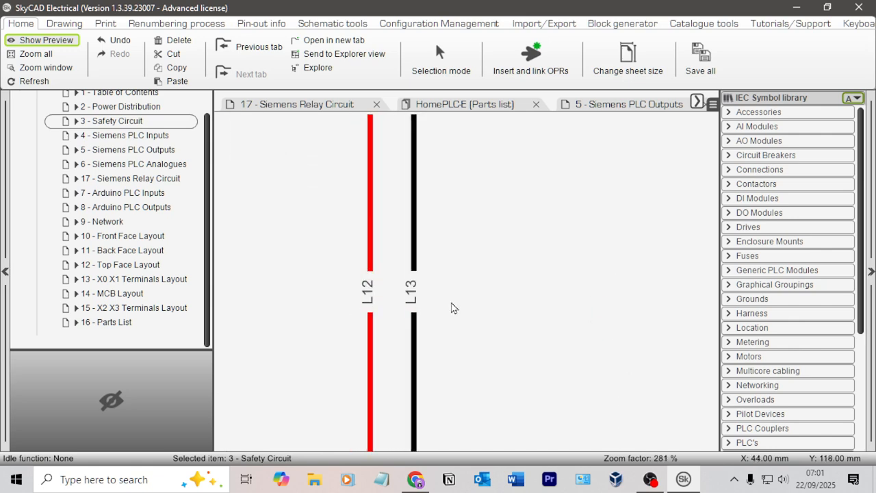
scroll(359, 301, "down", 8)
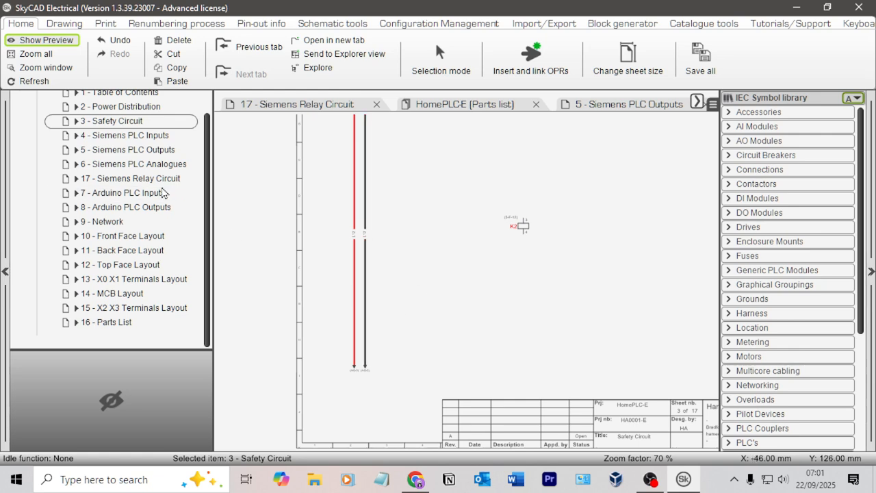
Step: Delete the off-page references at the lower ends of the red and black supply wires on the Power Distribution sheet
left_click(126, 108)
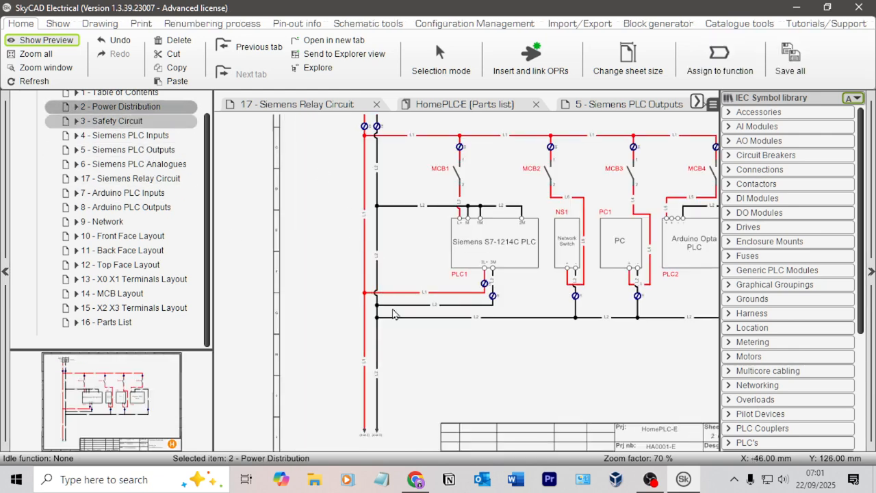
scroll(394, 314, "up", 5)
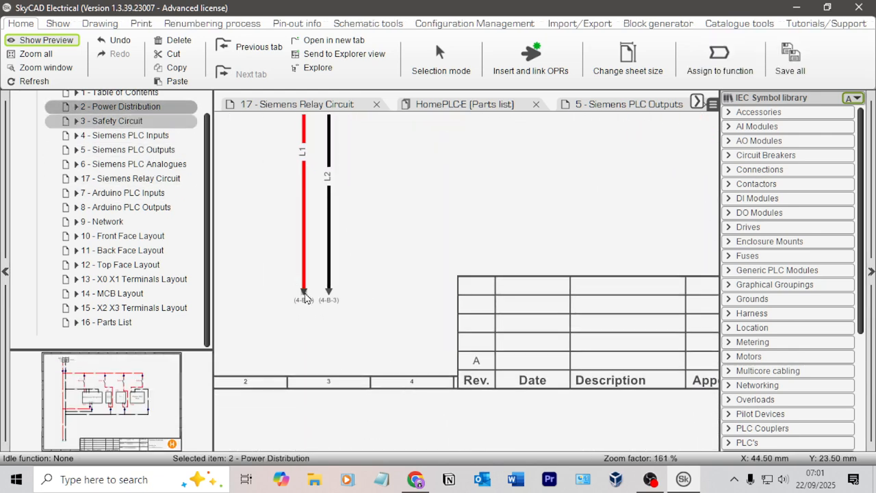
left_click(304, 293)
scroll(304, 310, "up", 3)
scroll(400, 294, "down", 1)
key("Delete")
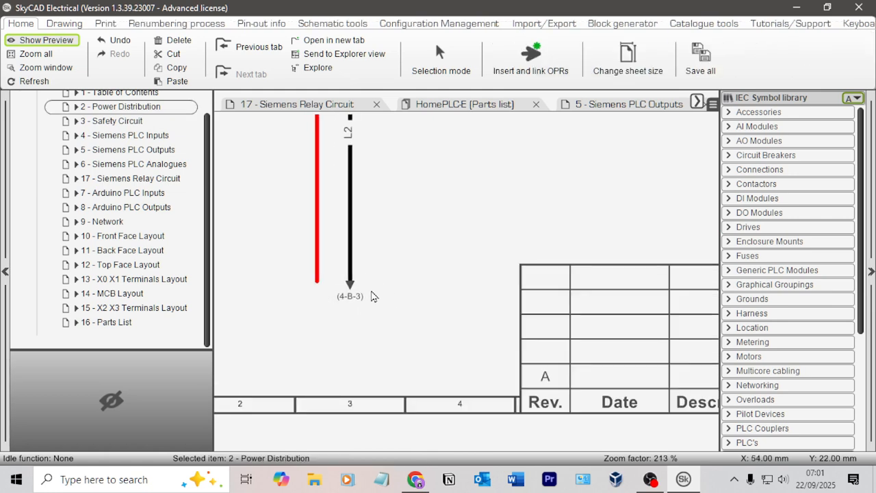
left_click(350, 289)
key("Delete")
scroll(405, 251, "down", 1)
scroll(406, 255, "down", 1)
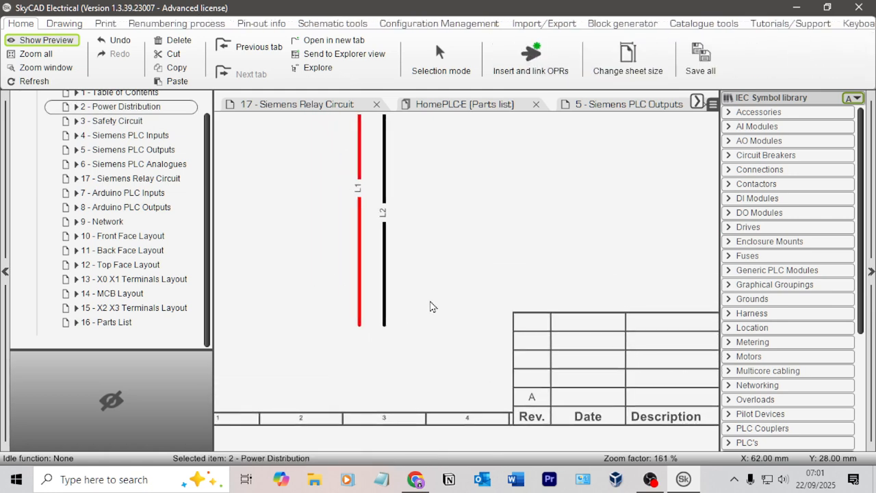
Step: Insert and link off-page references from the lower supply wire ends on Power Distribution to the upper wire ends on Safety Circuit
left_click(360, 251)
left_click(531, 58)
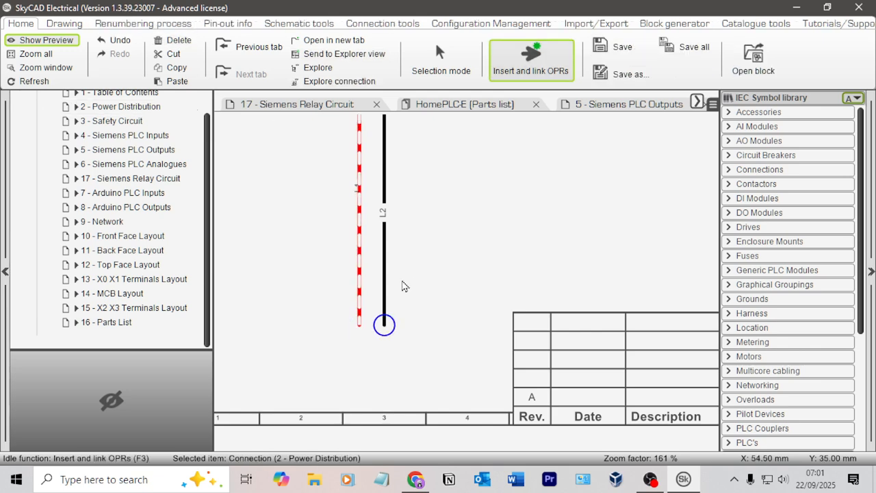
left_click(358, 325)
left_click(112, 121)
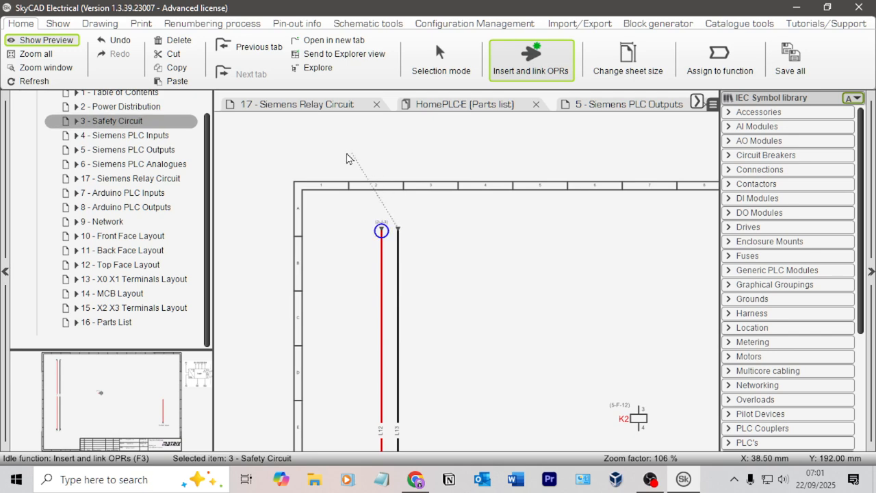
left_click(120, 107)
left_click(384, 326)
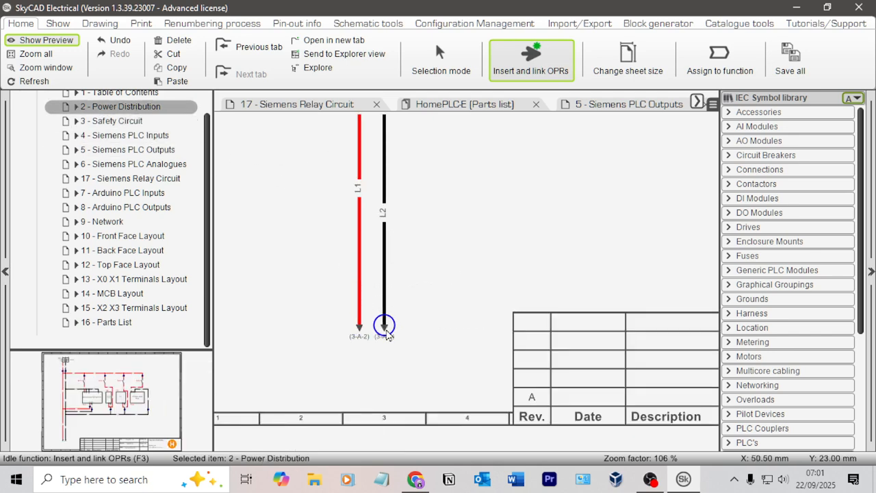
Step: Delete the off-page references at the upper ends of the red and black supply wires on the Siemens PLC Inputs sheet
left_click(131, 136)
middle_click_drag(328, 167, 384, 408)
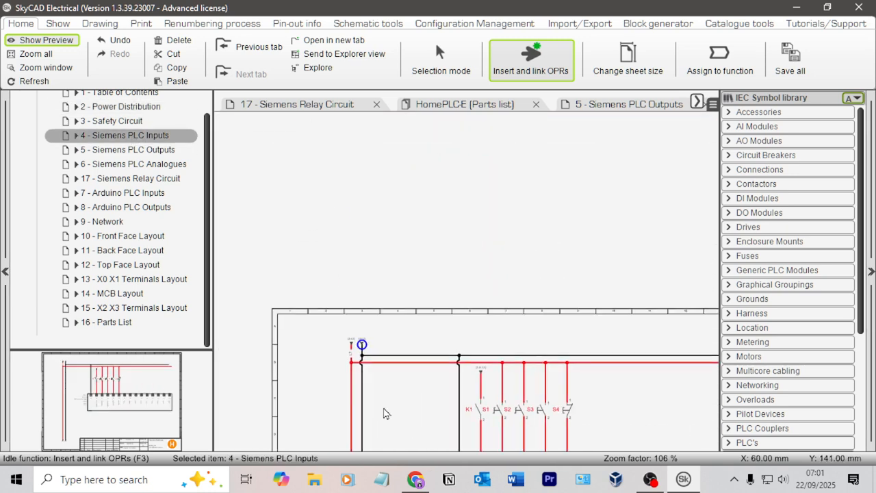
scroll(390, 349, "up", 5)
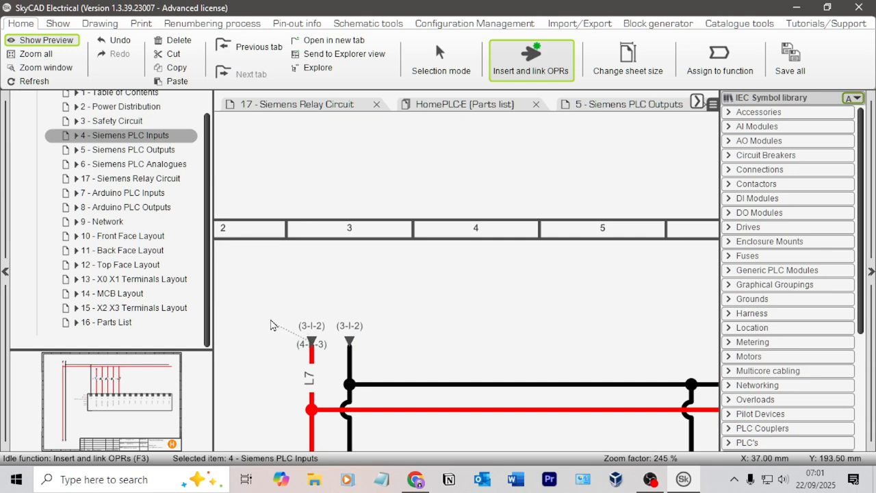
key("Escape")
left_click(325, 344)
key("Delete")
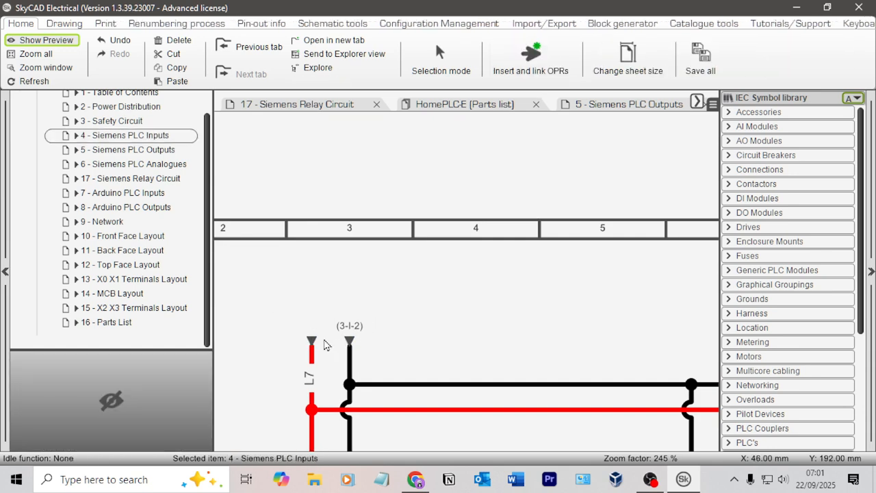
left_click(349, 341)
key("Delete")
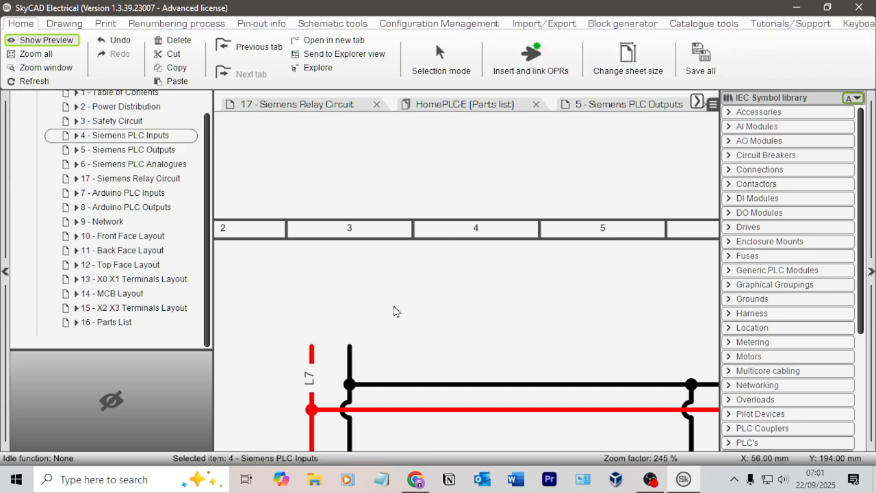
Step: Link the lower supply wire ends on Safety Circuit to the upper red and black wire ends on Siemens PLC Inputs with off-page references
left_click(535, 71)
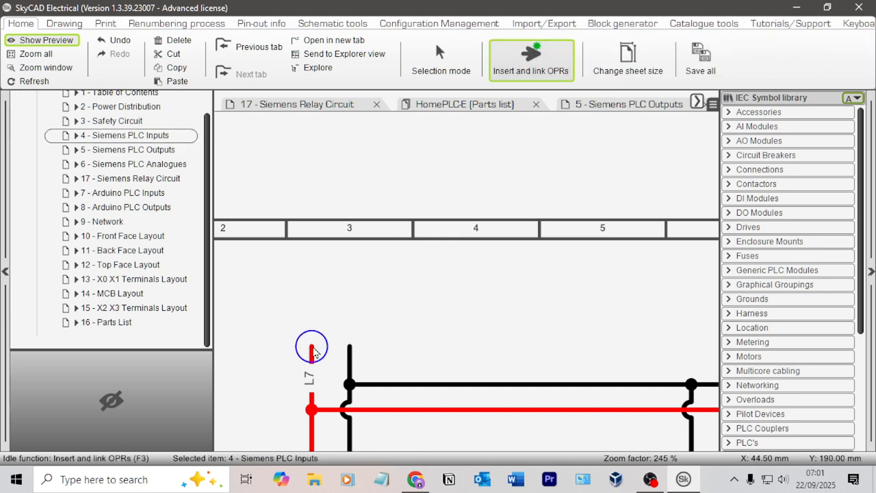
left_click(131, 121)
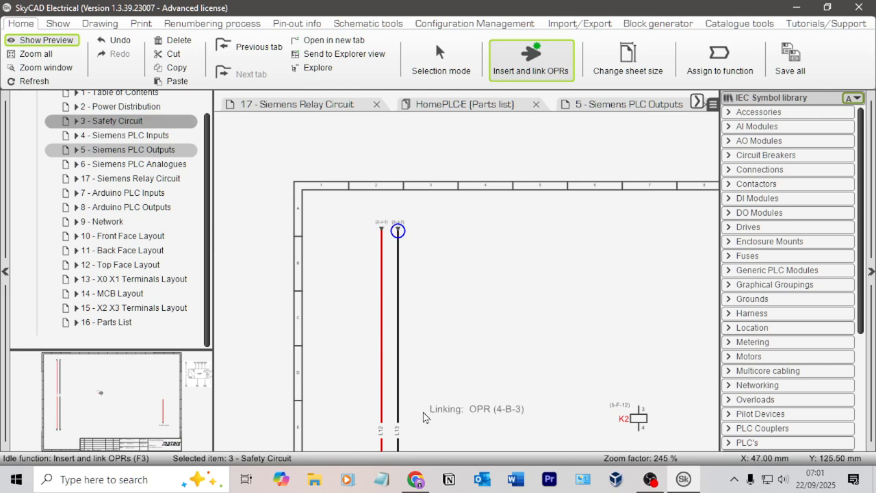
left_click(391, 432)
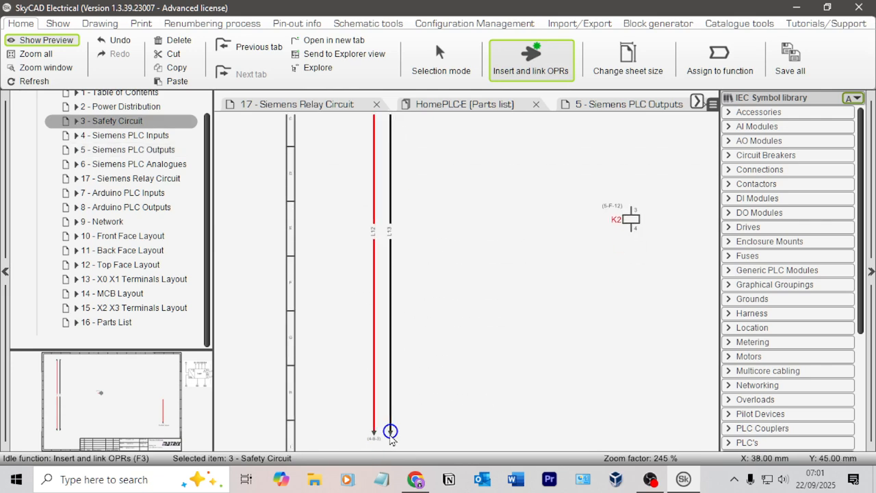
left_click(137, 135)
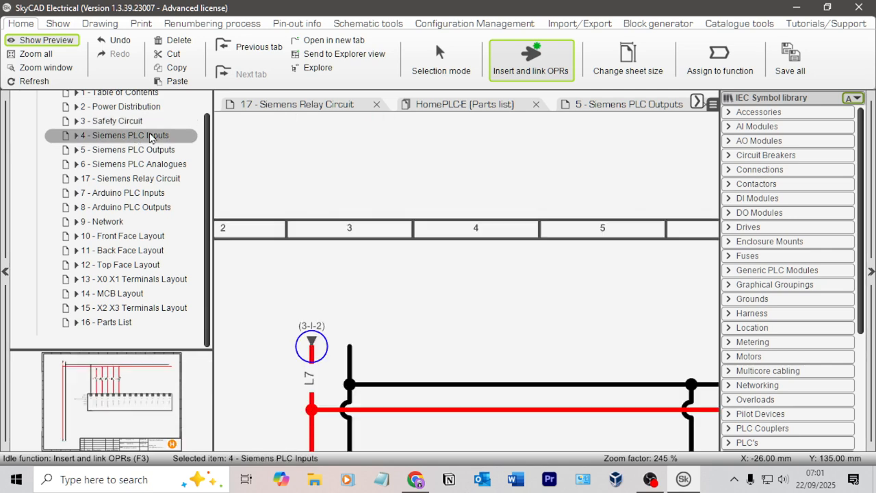
left_click(348, 344)
scroll(459, 313, "down", 2)
key("Escape")
Step: Check the supply wire off-page references between the Siemens PLC Inputs and Outputs sheets, and look for continuations on Siemens PLC Analogues
scroll(456, 274, "down", 4)
middle_click_drag(448, 380, 385, 170)
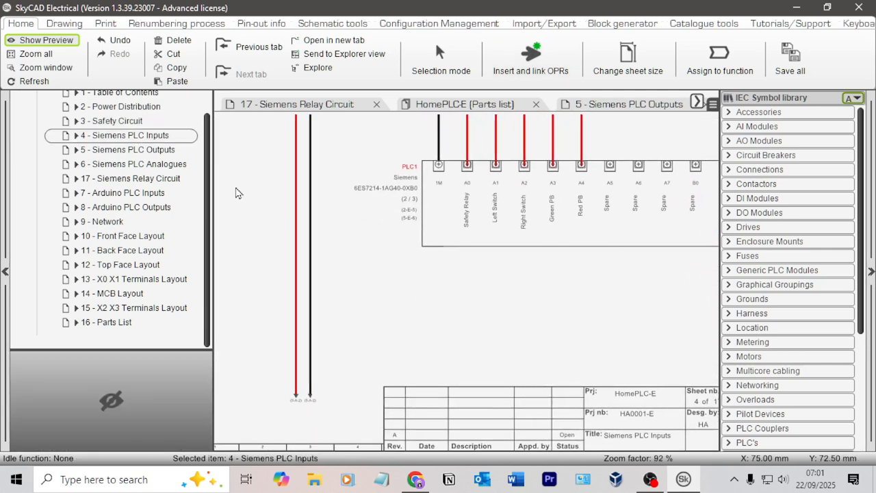
left_click(145, 150)
middle_click_drag(353, 329, 691, 224)
middle_click_drag(265, 189, 642, 348)
middle_click_drag(546, 182, 488, 406)
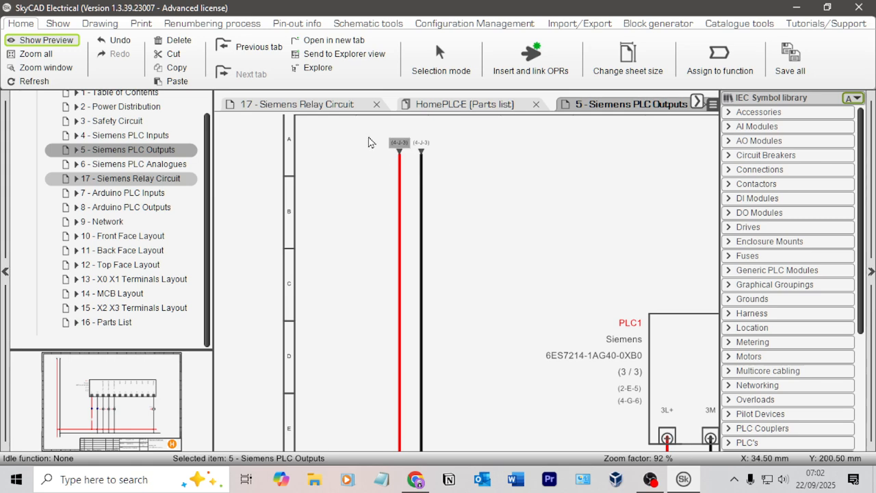
left_click(136, 138)
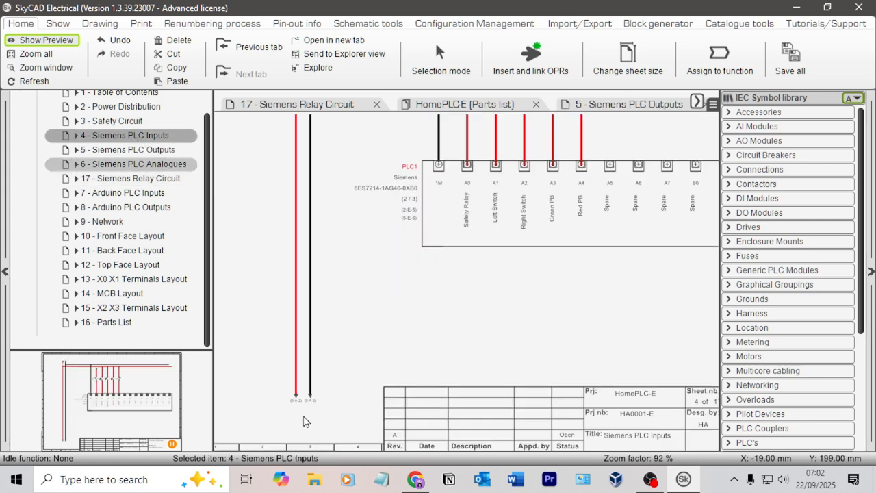
scroll(304, 406, "up", 4)
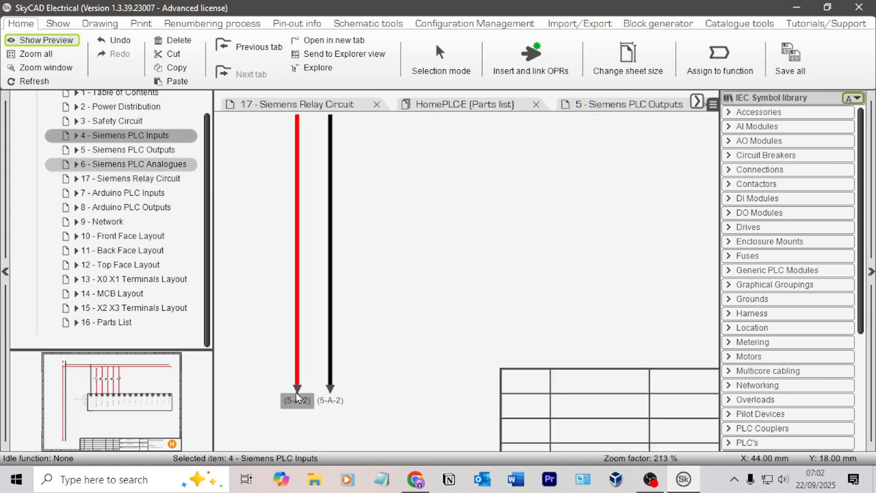
left_click(135, 165)
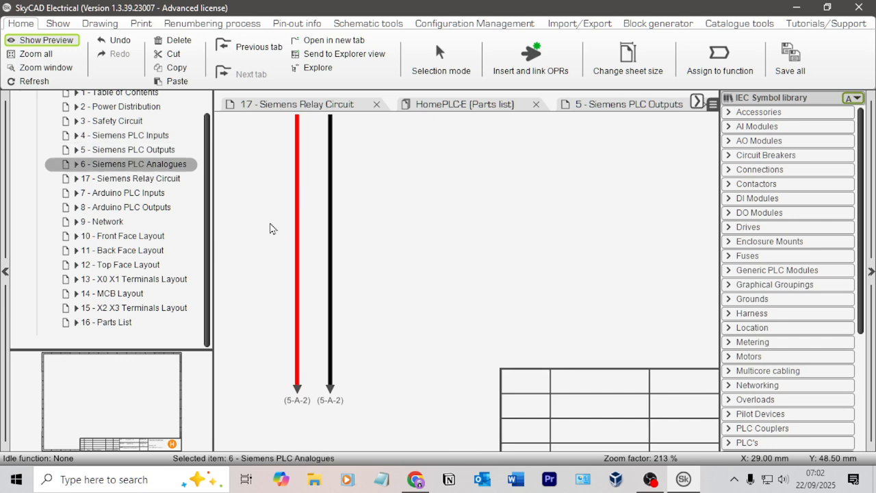
scroll(430, 183, "down", 5)
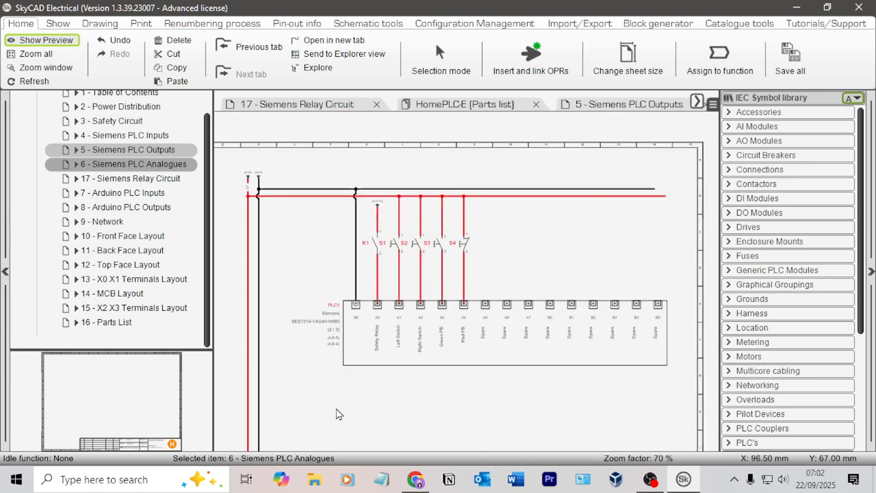
Step: Renumber the wires so the red and black supply wires on the Safety Circuit sheet are labelled L1 and L2
left_click(129, 122)
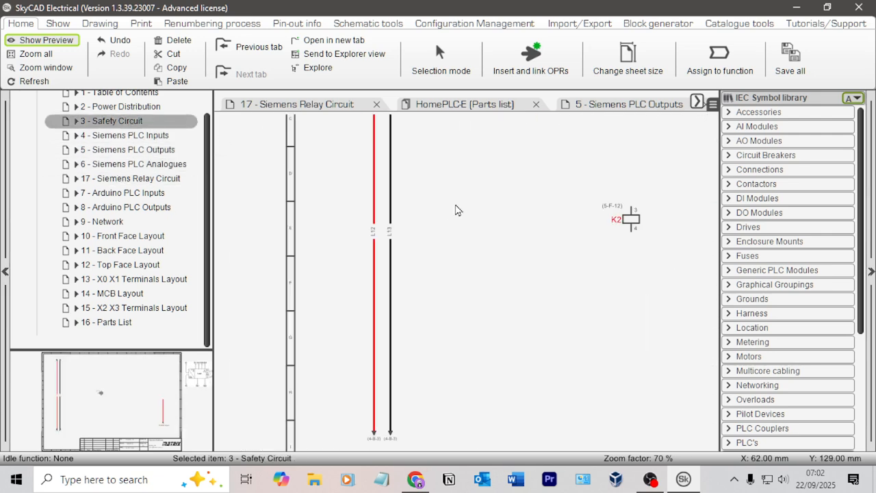
left_click(212, 23)
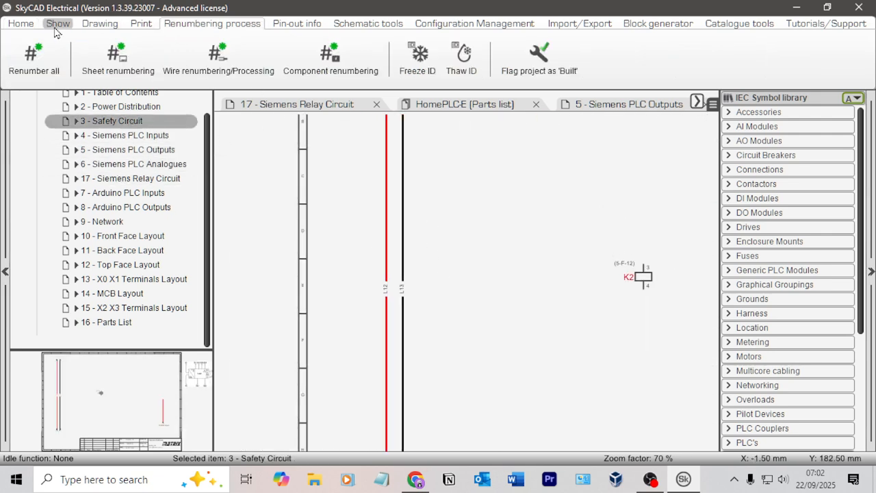
left_click(30, 23)
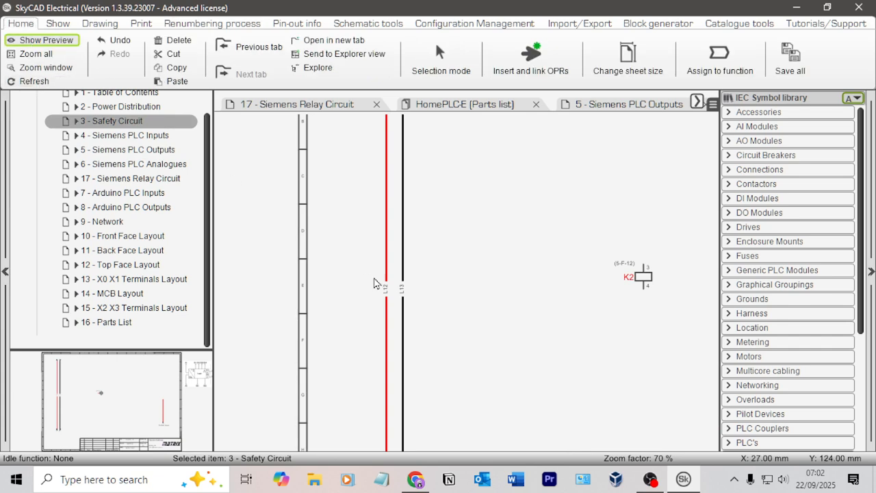
left_click(444, 292)
scroll(397, 293, "up", 3)
scroll(494, 245, "down", 5)
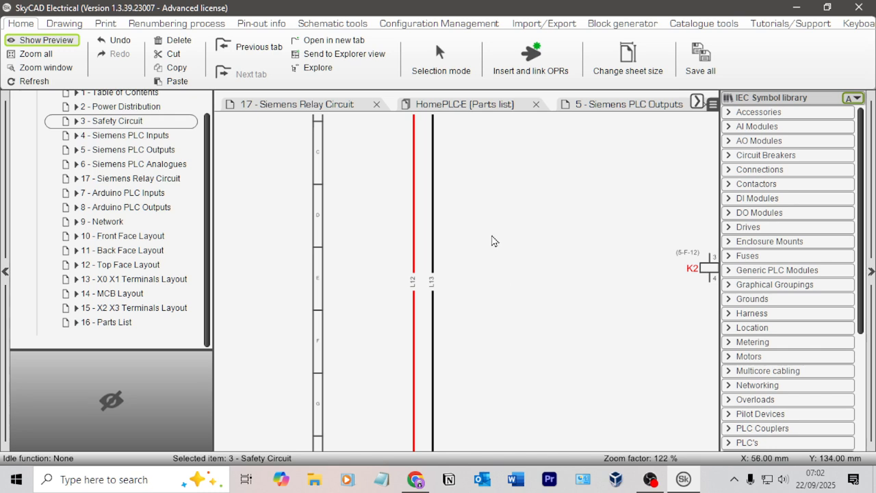
middle_click_drag(481, 253, 417, 370)
scroll(419, 374, "up", 4)
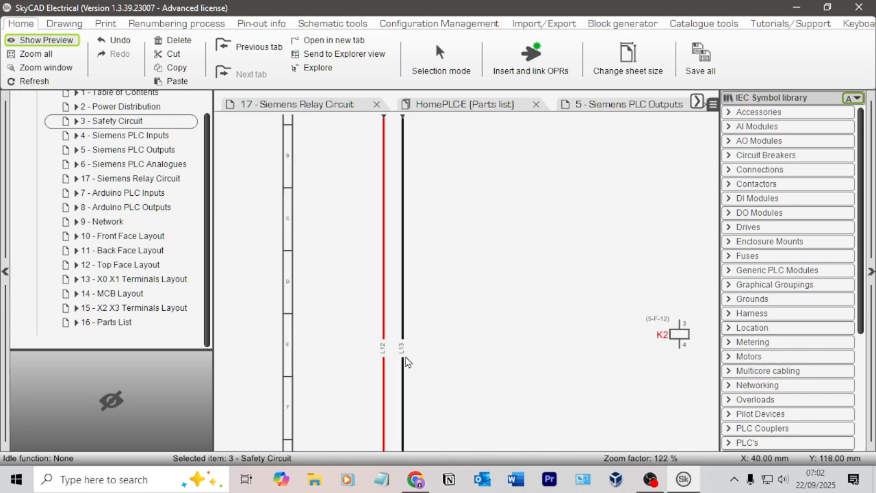
scroll(471, 333, "up", 1)
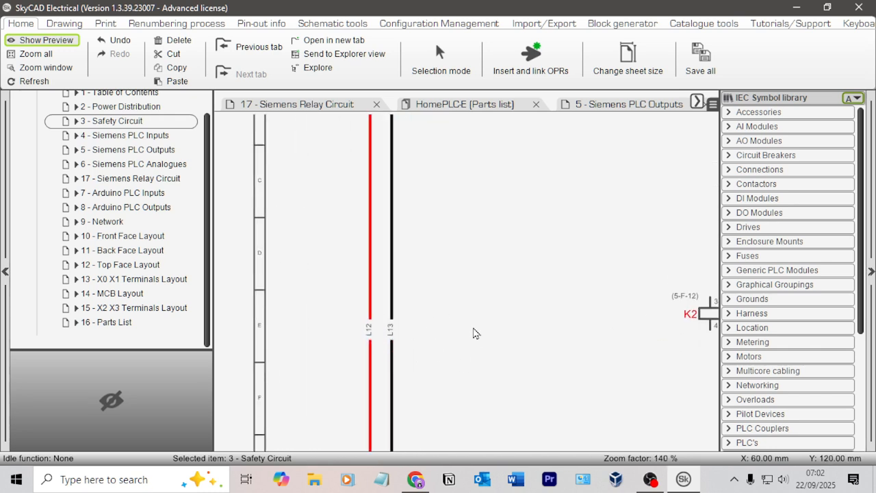
left_click(196, 30)
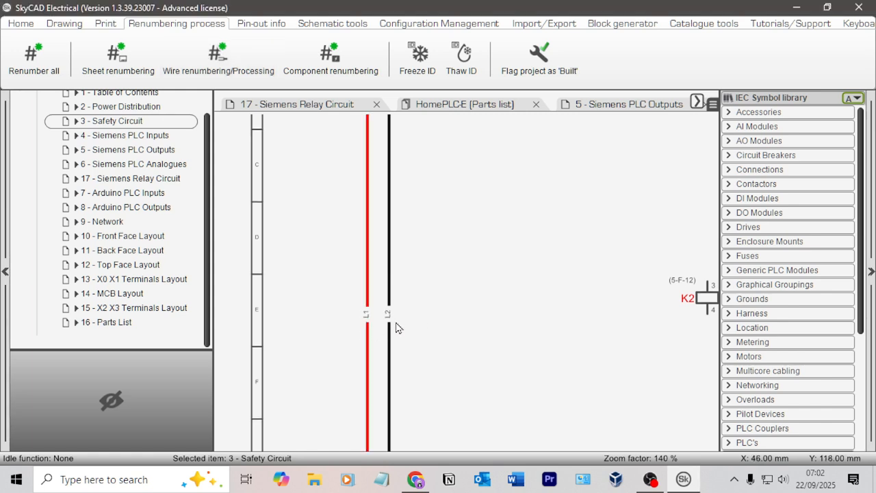
scroll(363, 364, "up", 4)
scroll(360, 309, "down", 8)
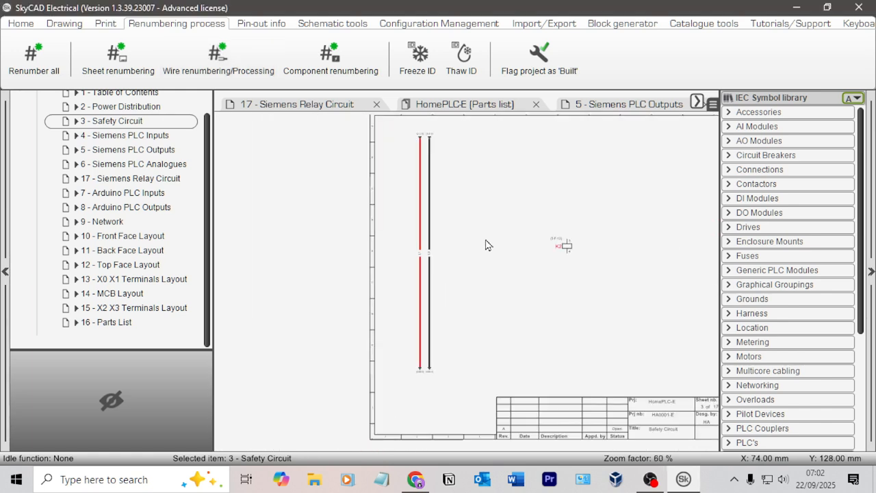
Step: Examine the K2 relay coil wired to output B1 on the Siemens PLC Outputs sheet, and return to K2 on the Safety Circuit sheet
middle_click_drag(474, 228, 403, 269)
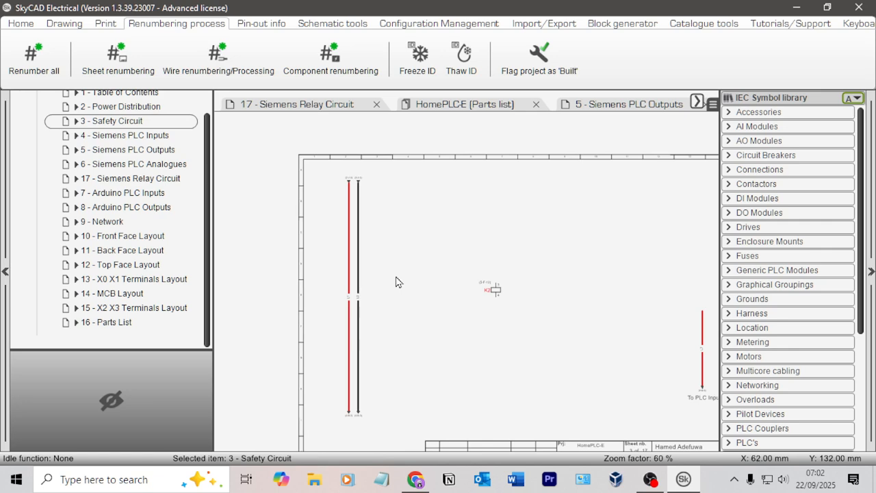
scroll(363, 321, "up", 4)
scroll(502, 284, "down", 3)
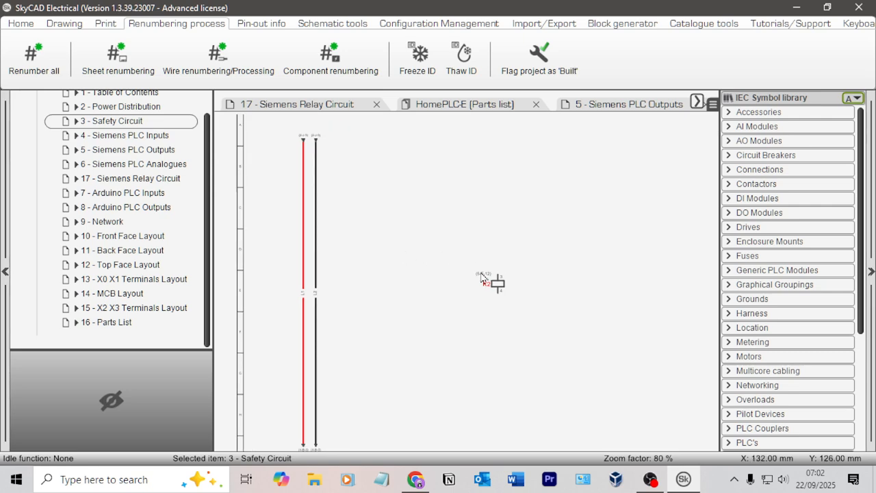
left_click(152, 150)
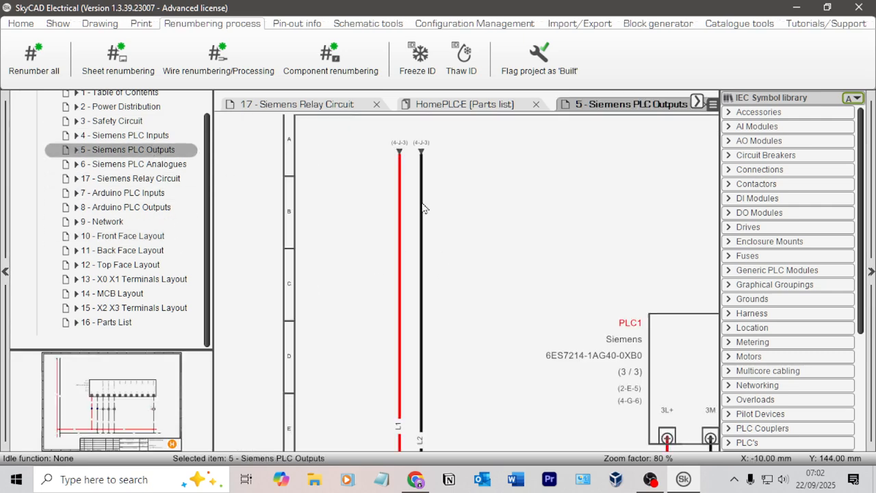
scroll(431, 190, "up", 2)
scroll(350, 191, "up", 4)
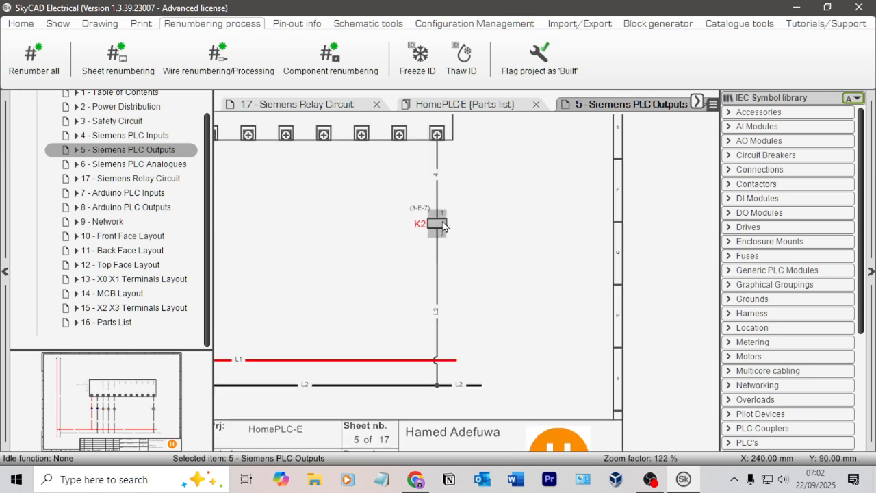
middle_click_drag(501, 216, 505, 217)
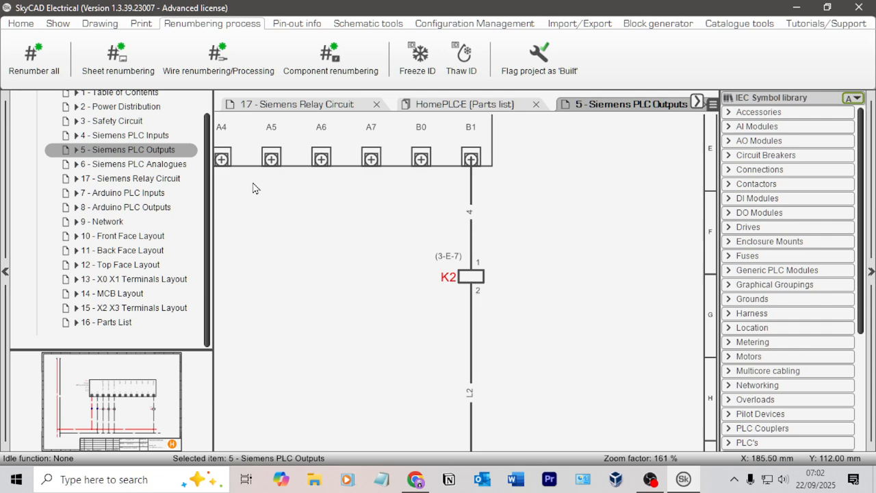
left_click(137, 122)
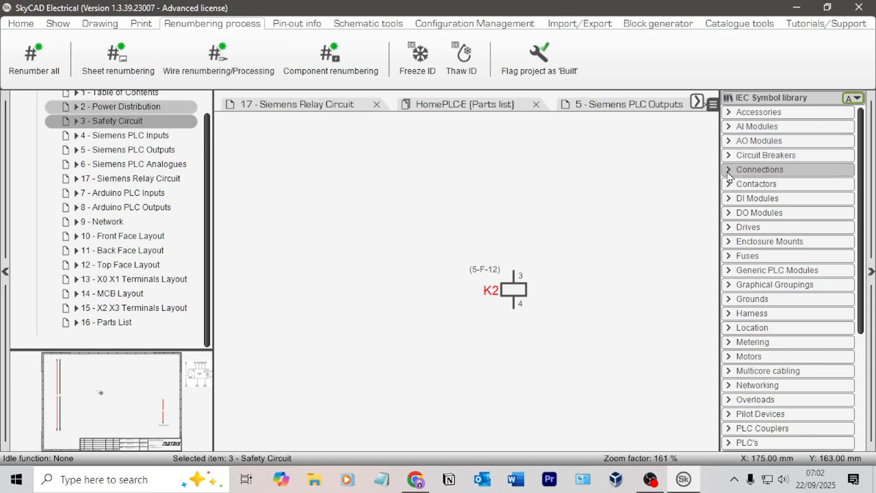
Step: Draw vertical control connections from K2 terminal 3 upwards and from terminal 4 downwards on the Safety Circuit sheet
left_click(753, 170)
left_click(824, 198)
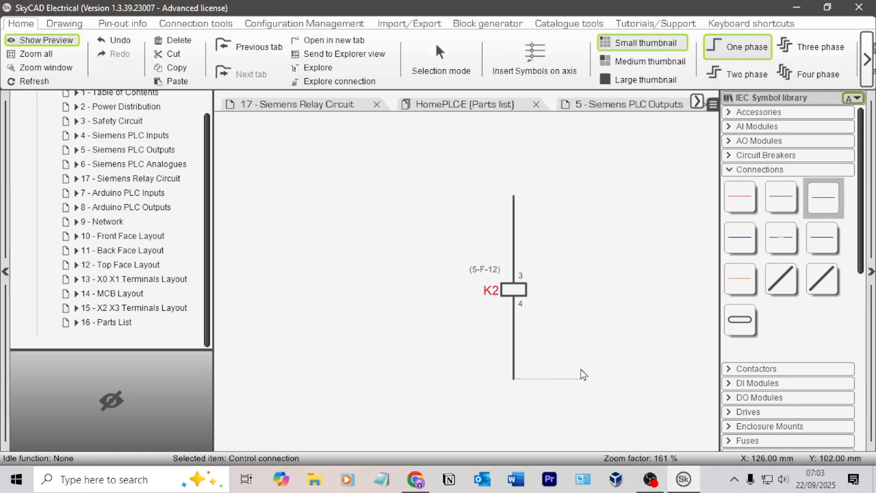
key("Escape")
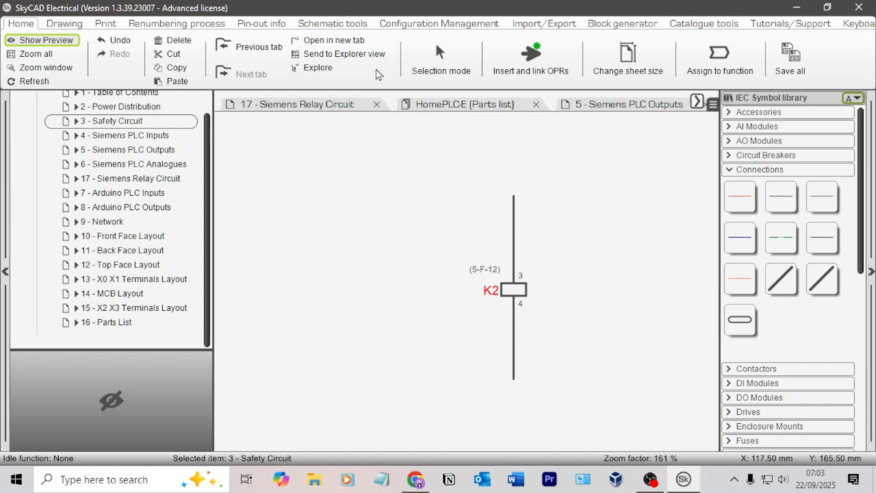
Step: Link the upper end of the K2 wire on Safety Circuit to output B1 on Siemens PLC Outputs with off-page references
left_click(530, 60)
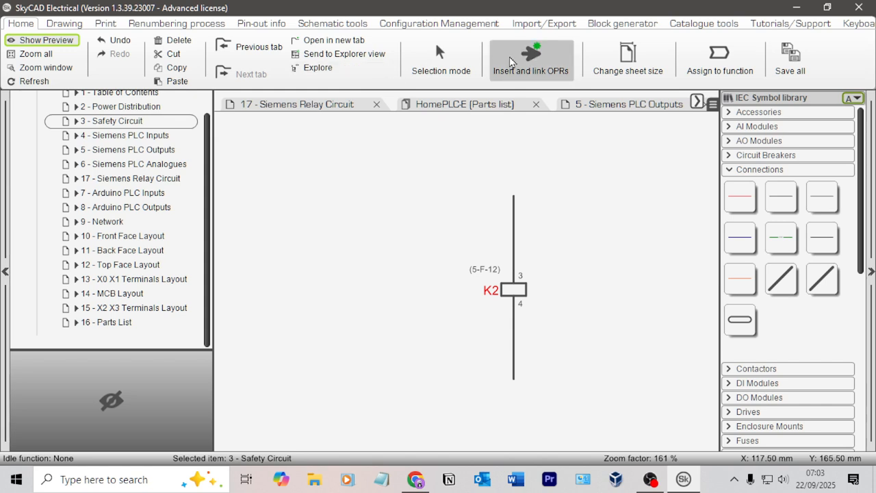
left_click(154, 148)
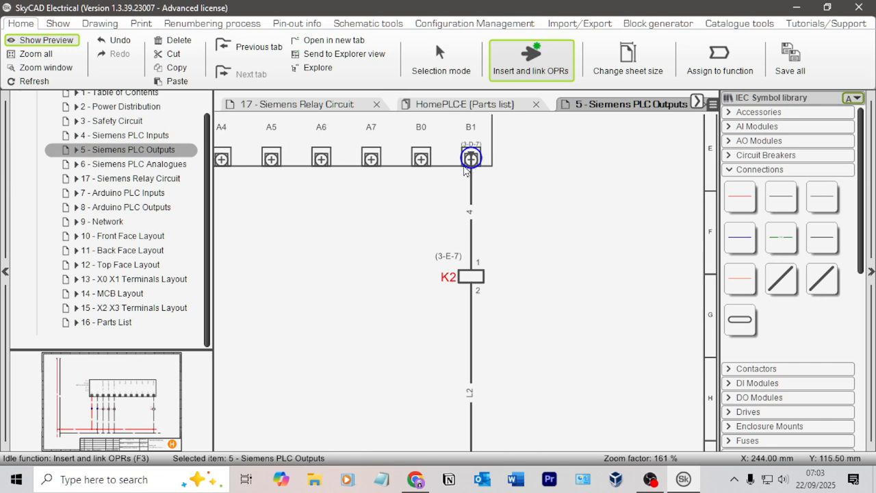
left_click(114, 123)
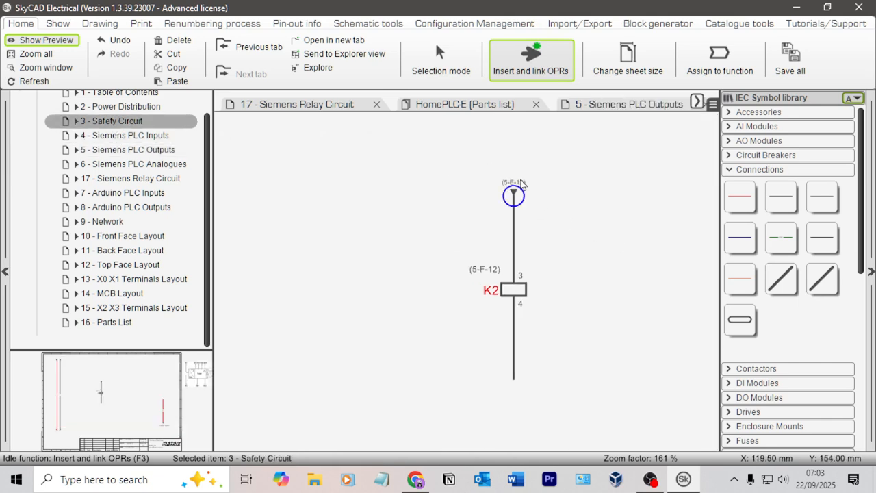
key("Escape")
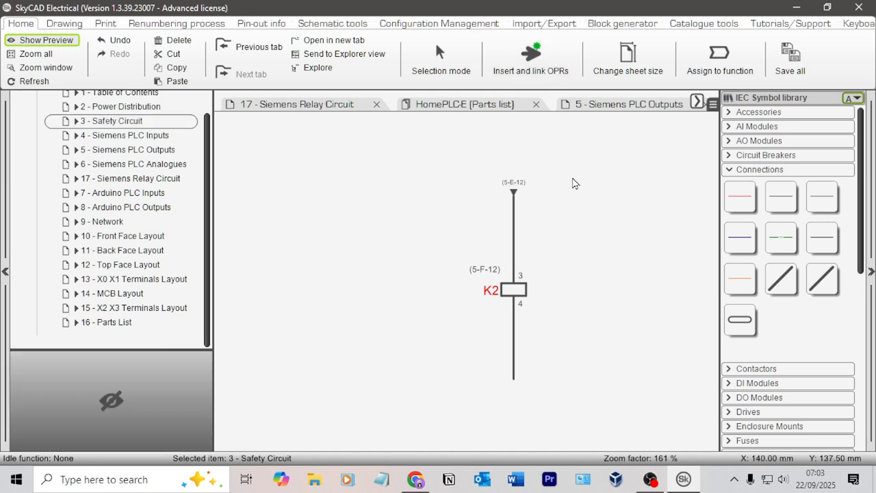
Step: Copy the horizontal red L1 and black L2 wires from the Siemens PLC Outputs sheet and paste them into the Safety Circuit sheet
left_click(352, 110)
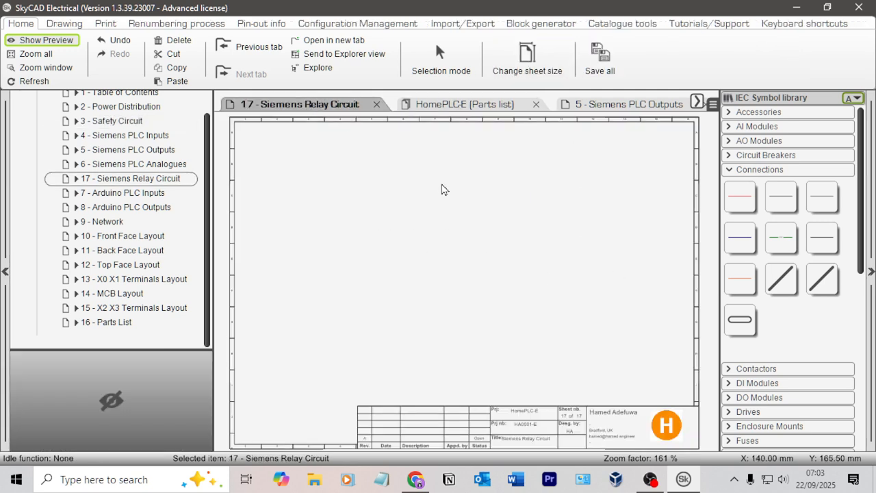
left_click(150, 151)
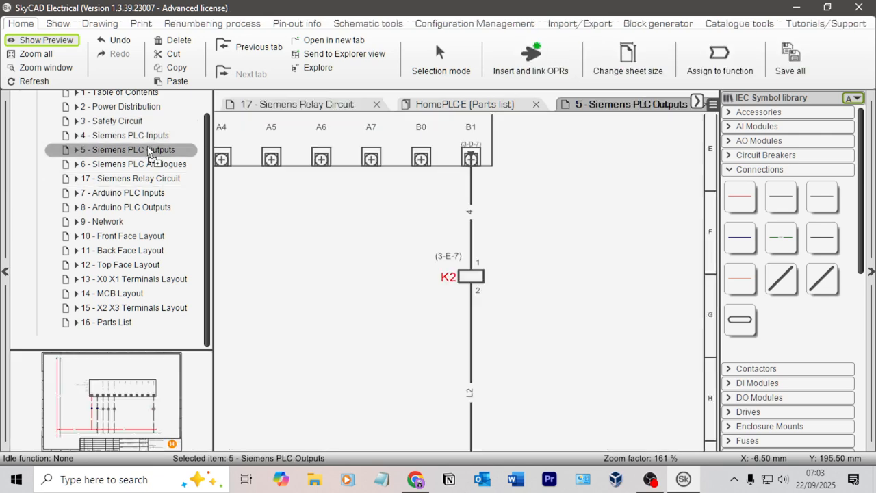
middle_click_drag(548, 404, 623, 300)
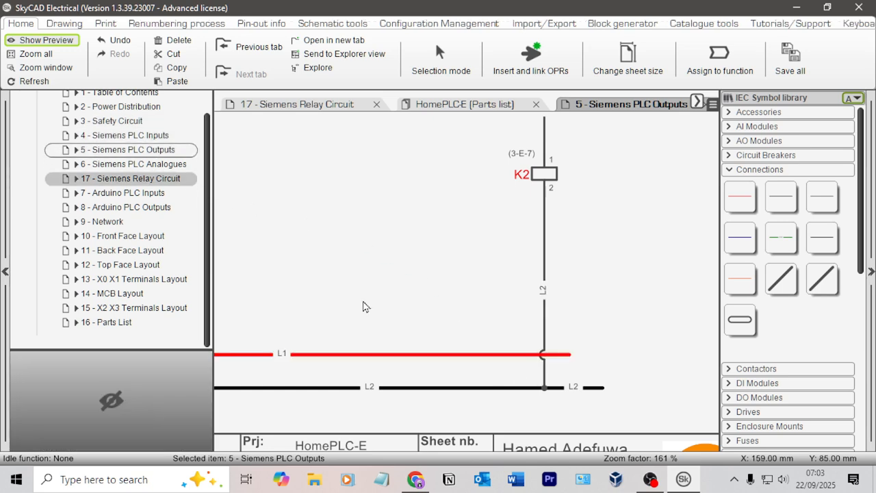
scroll(364, 304, "down", 3)
middle_click_drag(364, 304, 452, 241)
left_click(469, 290)
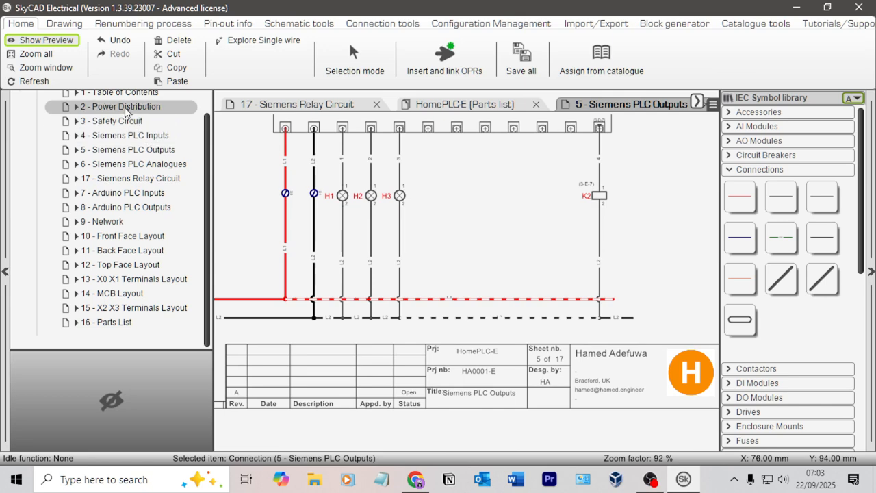
left_click(123, 120)
scroll(406, 348, "down", 1)
middle_click_drag(376, 317, 404, 180)
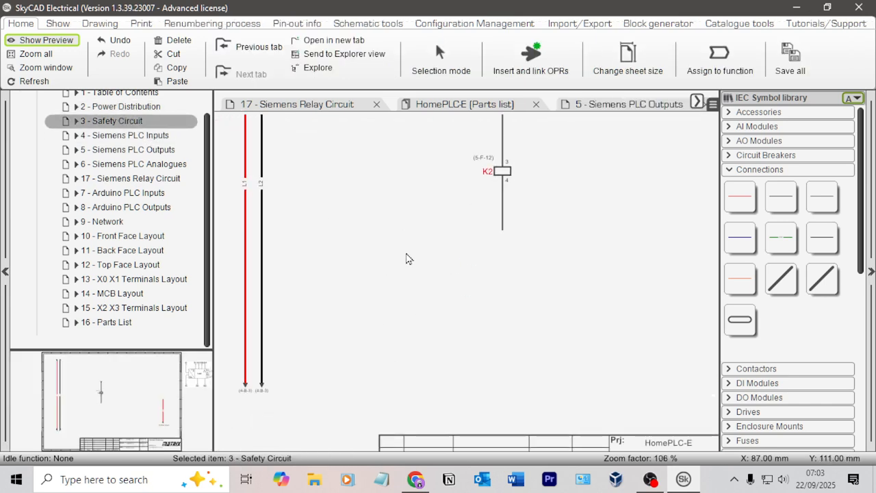
key("ctrl+v")
left_click(547, 384)
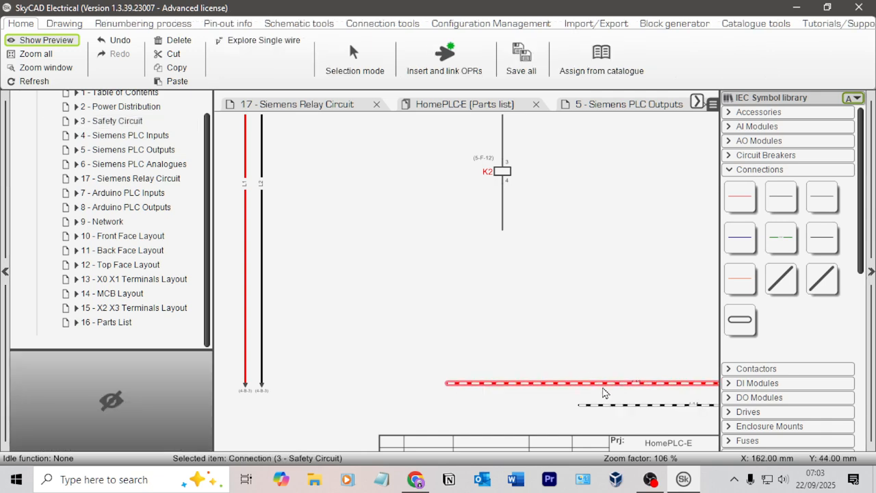
Step: Join the pasted red and black wires to the vertical L1 and L2 supply wires, and extend their free ends past K2
left_click_drag(605, 388, 261, 344)
left_click(537, 281)
left_click(386, 346)
scroll(645, 348, "down", 3)
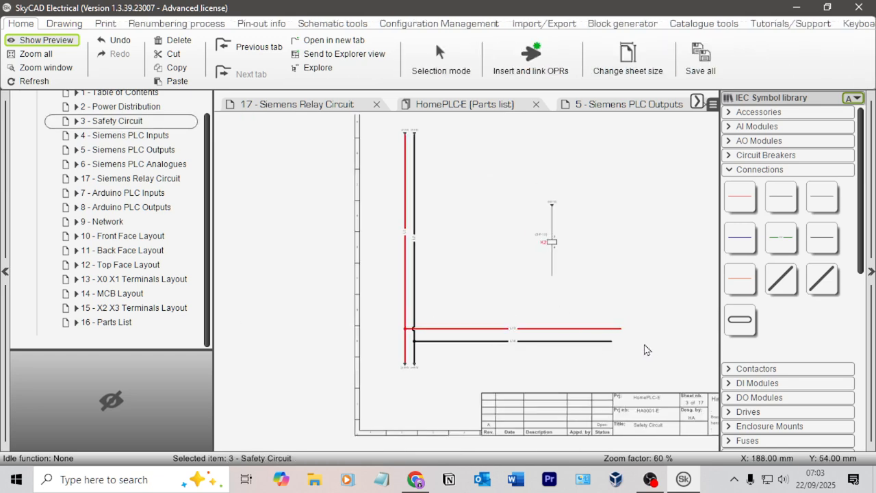
left_click_drag(483, 300, 580, 297)
left_click(495, 287)
left_click_drag(495, 291, 580, 288)
scroll(506, 197, "up", 3)
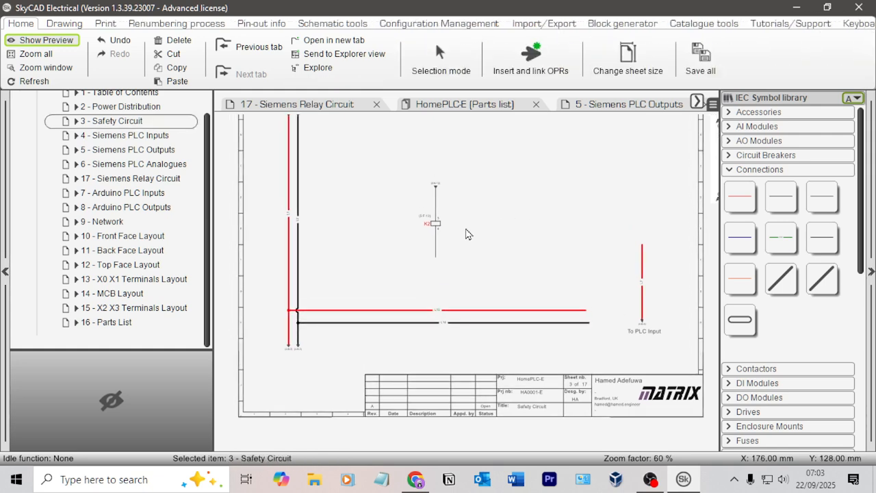
Step: Draw a control connection from K2 terminal 4 down to the horizontal black supply wire
left_click(823, 197)
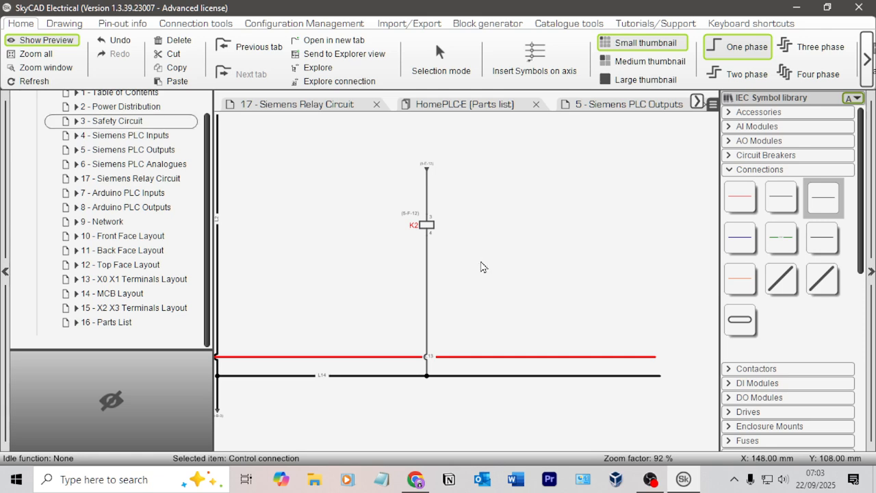
key("Escape")
scroll(464, 288, "up", 1)
scroll(459, 327, "up", 3)
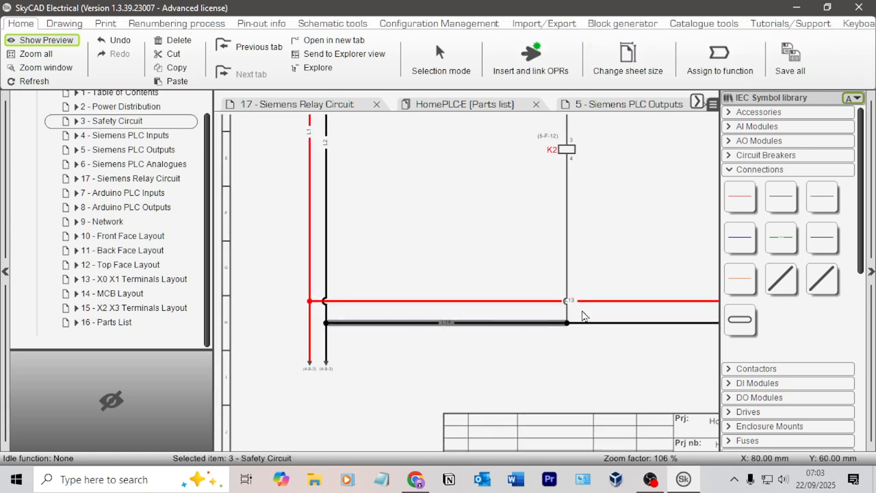
scroll(605, 345, "up", 2)
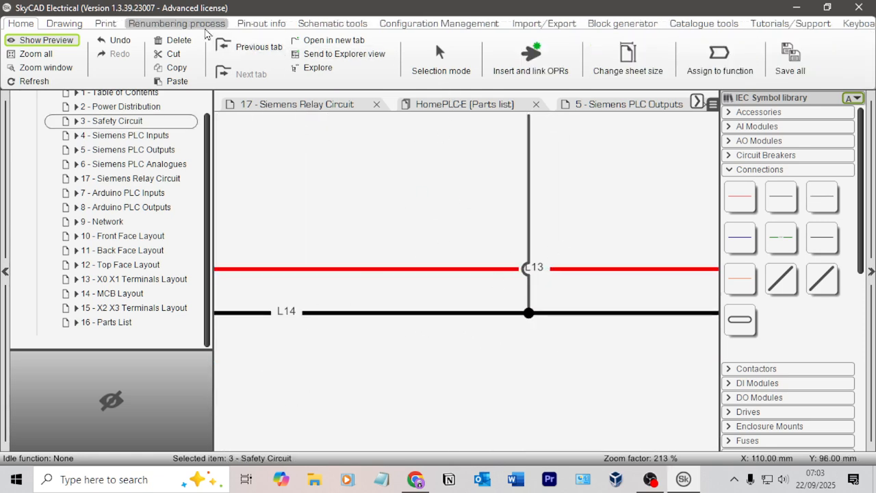
Step: Renumber the project's wires and check the labels on the new horizontal supply wires and the K2 wire
left_click(177, 23)
left_click(256, 79)
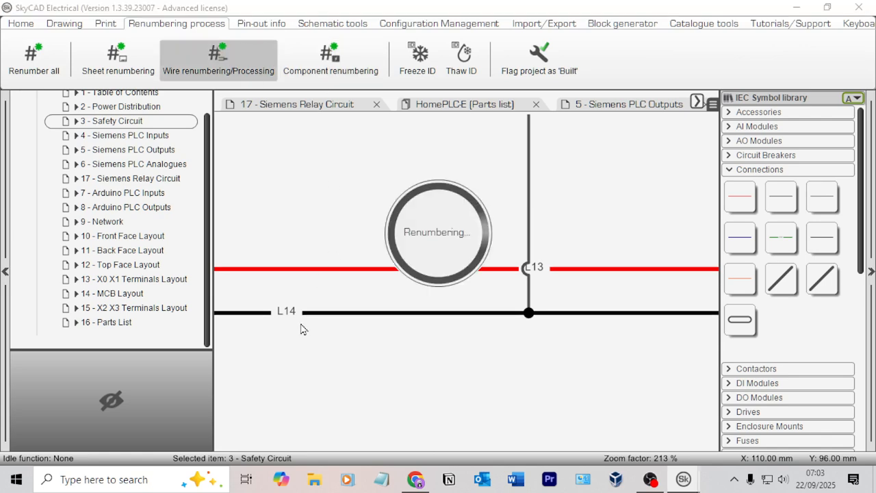
scroll(463, 272, "down", 3)
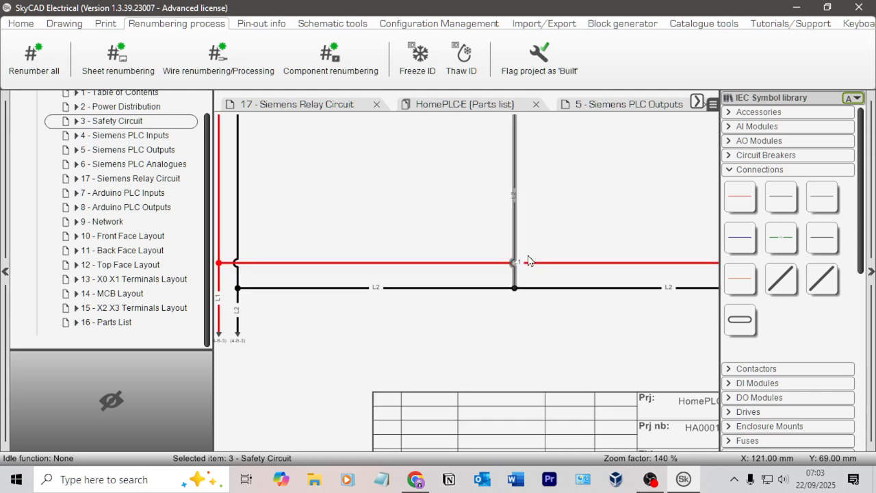
scroll(475, 392, "up", 3)
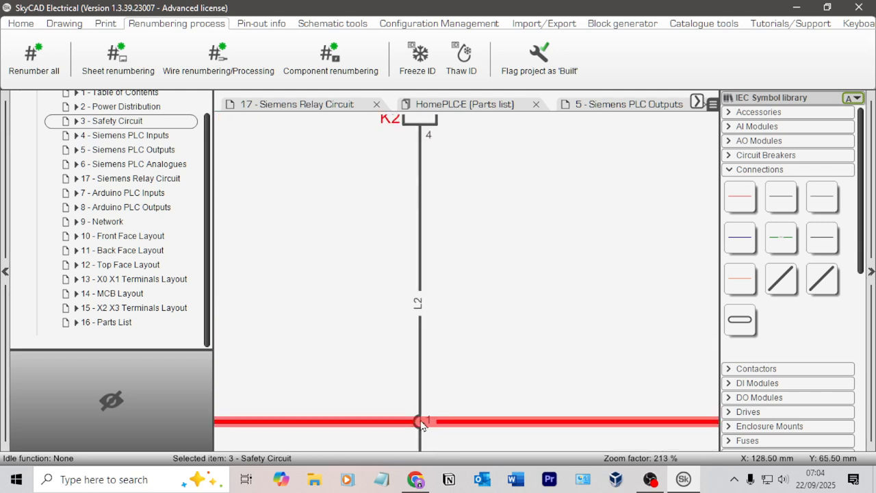
middle_click_drag(425, 421, 459, 259)
scroll(471, 278, "down", 3)
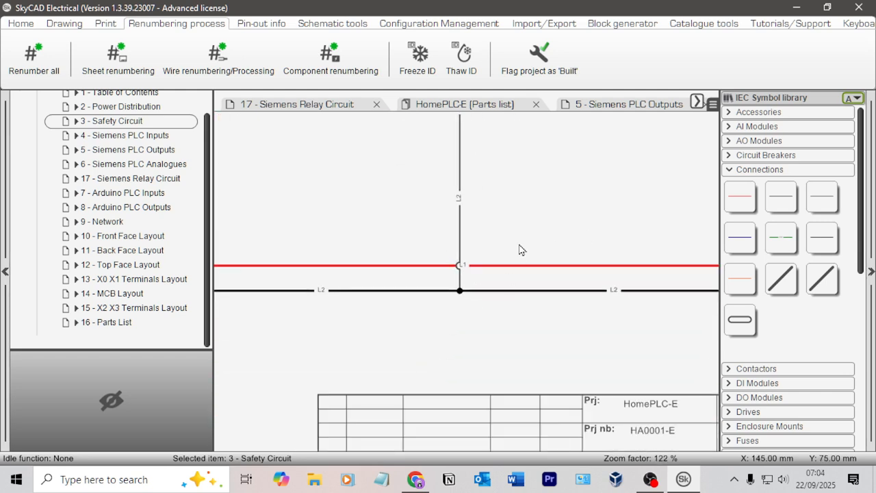
Step: Delete the wire below K2 terminal 4 and redraw it as a control connection down to the horizontal L2 wire
left_click(467, 241)
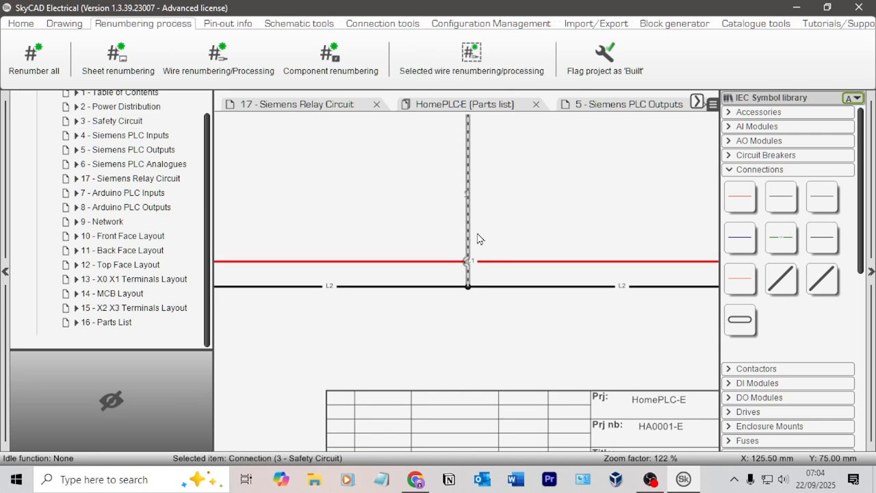
key("Delete")
scroll(501, 214, "up", 1)
middle_click_drag(527, 207, 523, 259)
left_click(461, 135)
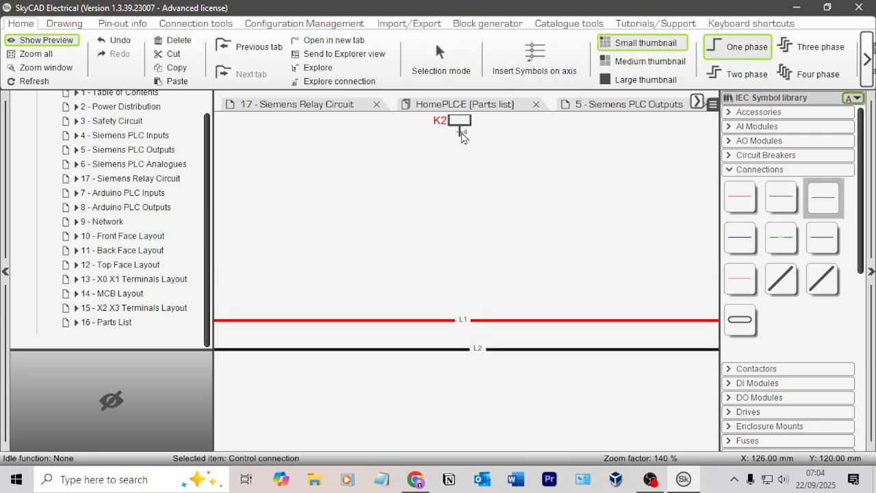
left_click(463, 352)
scroll(378, 301, "down", 2)
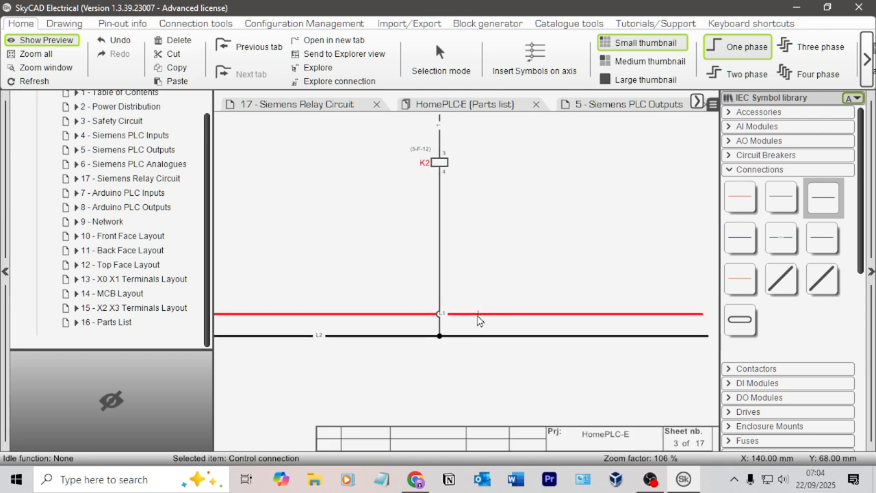
middle_click_drag(502, 276, 496, 413)
left_click(559, 264)
Step: Examine the K2 coil wiring and compare it with the safety relay reference diagram on the Safety Circuit sheet
scroll(532, 273, "up", 2)
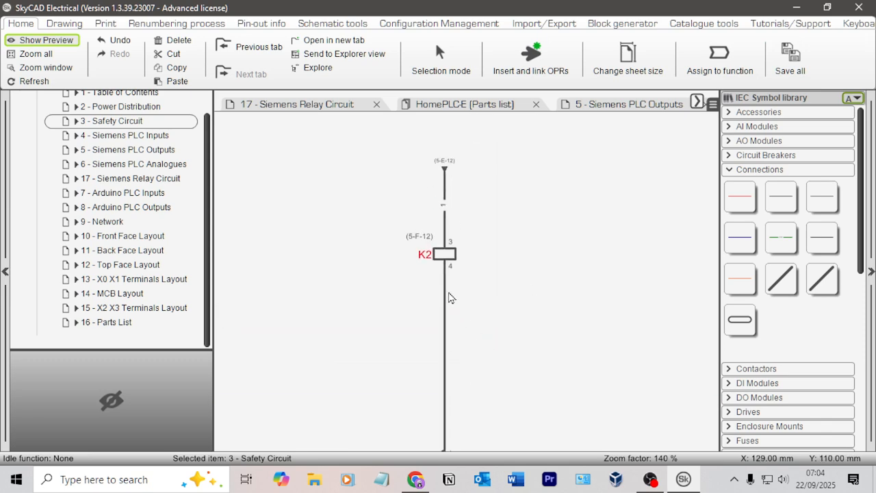
scroll(449, 223, "up", 3)
scroll(478, 185, "down", 2)
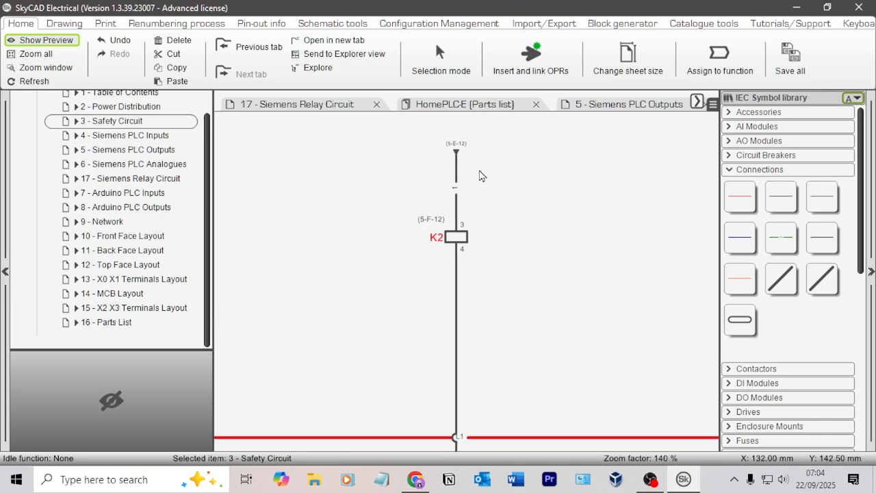
middle_click_drag(480, 172, 378, 280)
scroll(541, 281, "down", 1)
scroll(541, 280, "down", 5)
middle_click_drag(659, 187, 415, 231)
left_click_drag(574, 272, 336, 255)
left_click(256, 338)
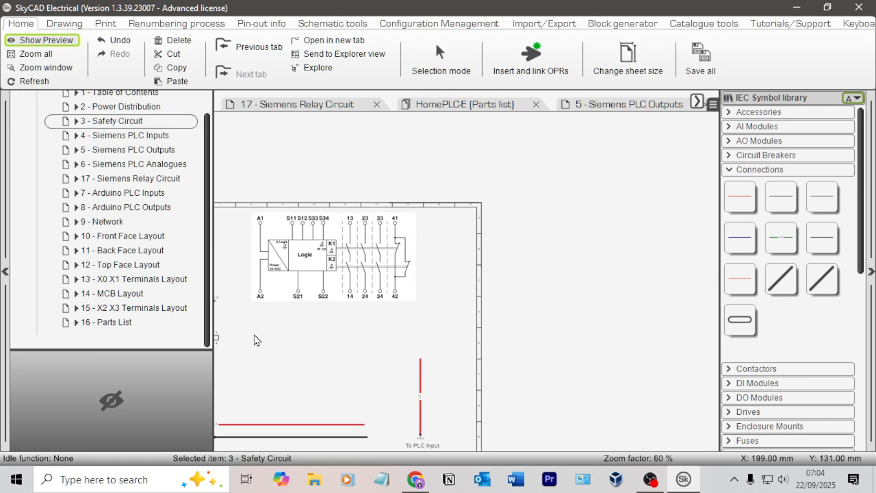
middle_click_drag(255, 338, 496, 265)
scroll(494, 264, "up", 4)
middle_click_drag(562, 248, 446, 325)
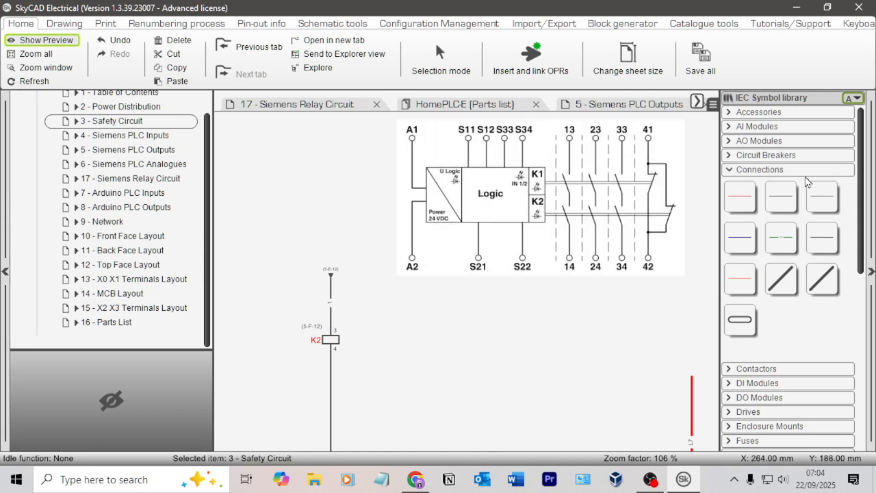
Step: Insert an NO/NO Contact relay symbol beside the K2 coil and position it just clear of the coil
scroll(737, 368, "down", 5)
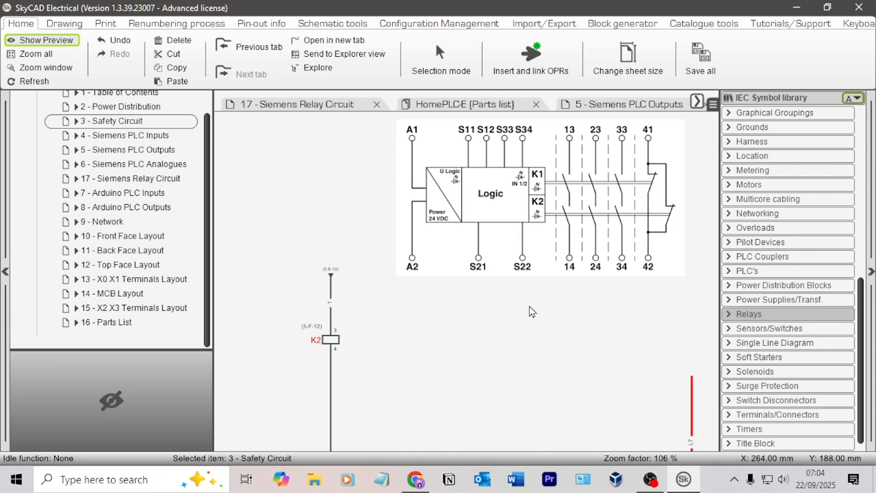
left_click(749, 314)
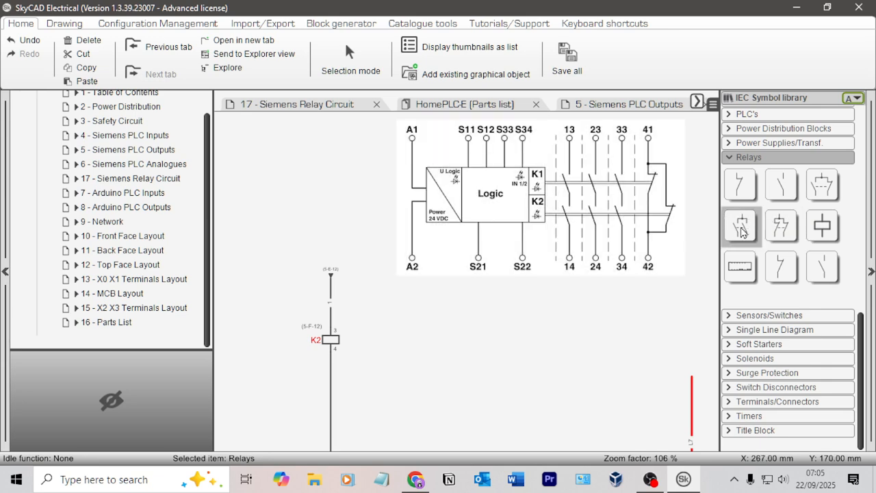
left_click_drag(749, 228, 358, 319)
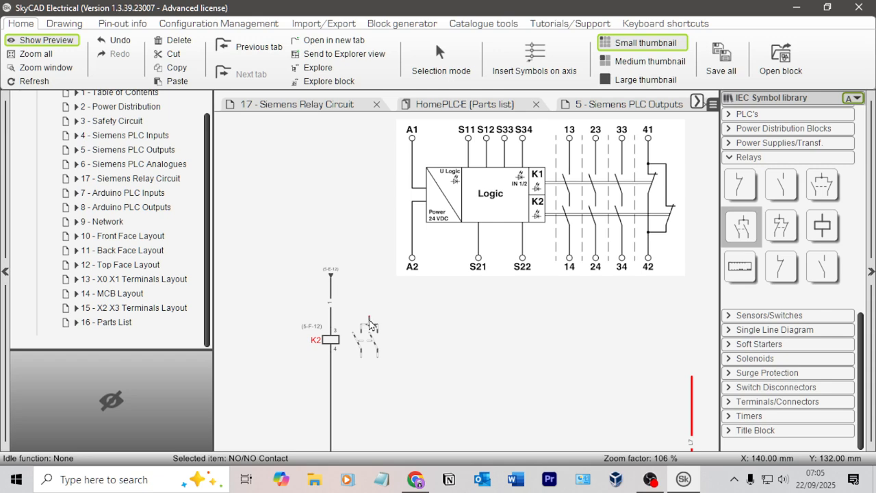
left_click_drag(369, 318, 373, 313)
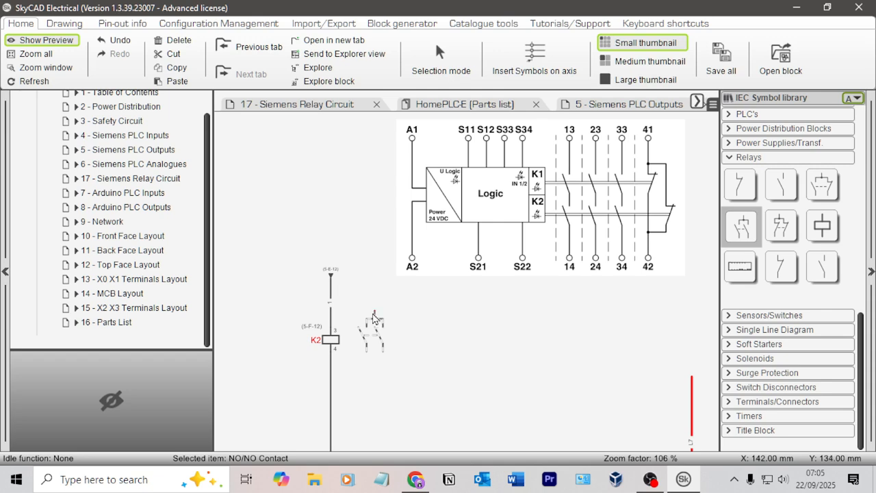
left_click_drag(371, 314, 366, 313)
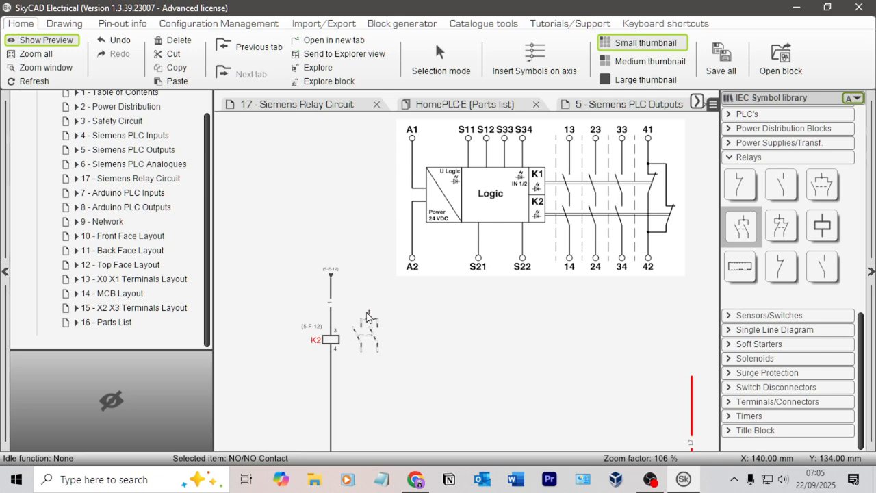
left_click(385, 317)
scroll(364, 312, "up", 3)
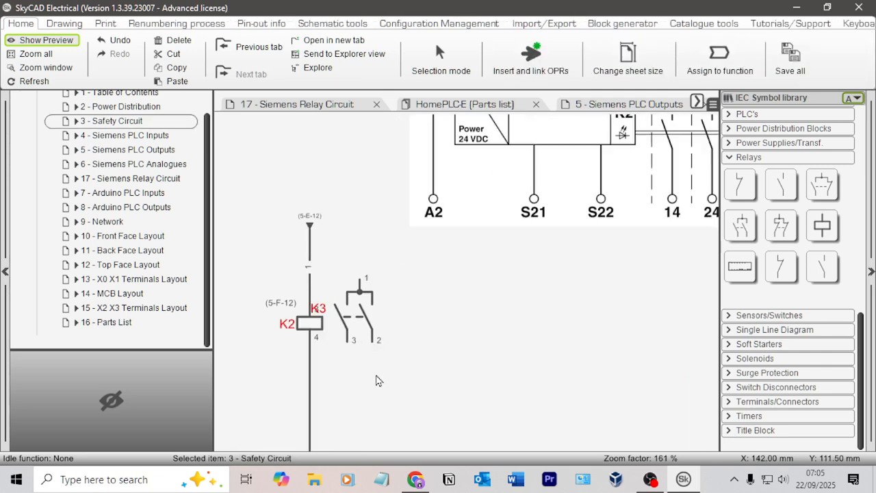
left_click(456, 319)
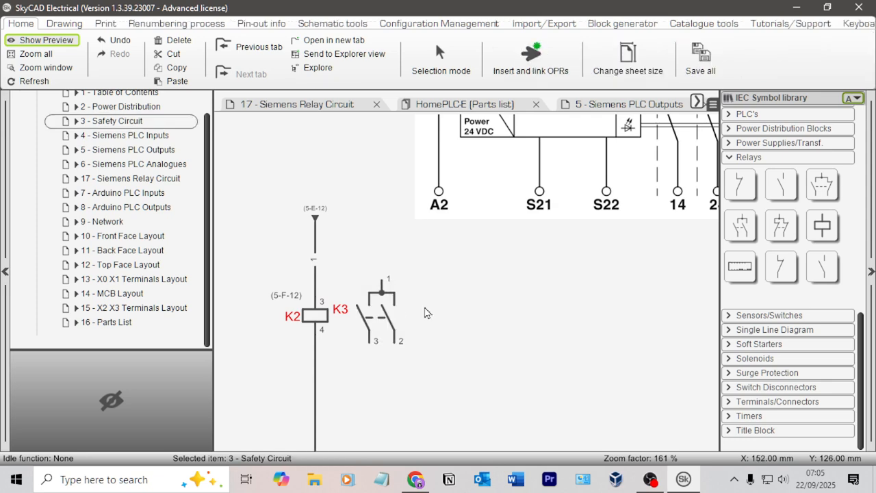
Step: Replace the NO/NO contact beside the K2 coil with two separate NO Contact symbols placed side by side
scroll(425, 313, "down", 3)
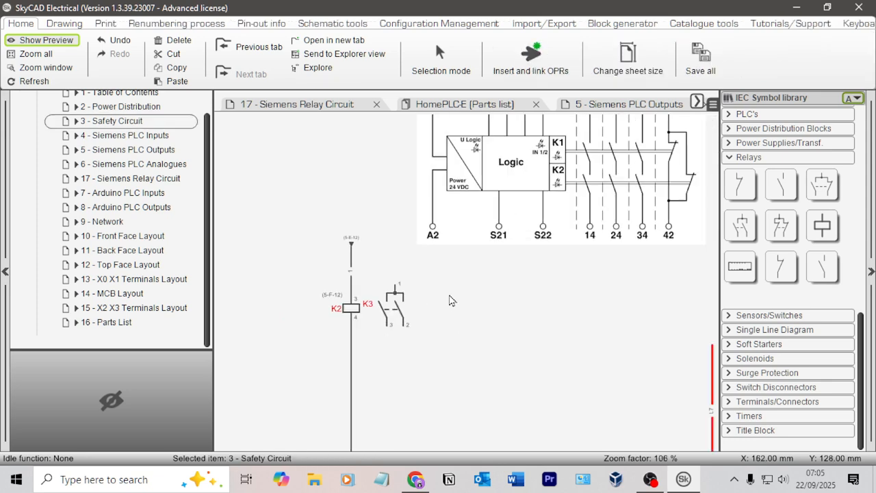
left_click(397, 322)
key("Delete")
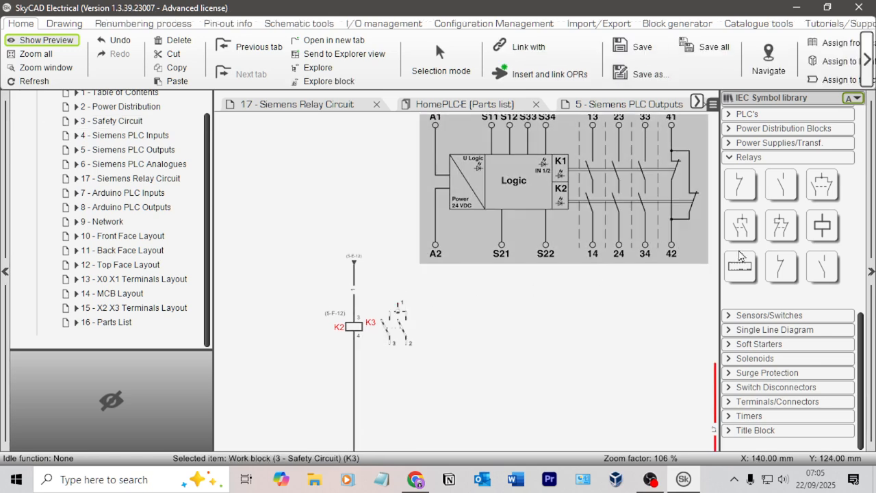
left_click_drag(765, 190, 381, 319)
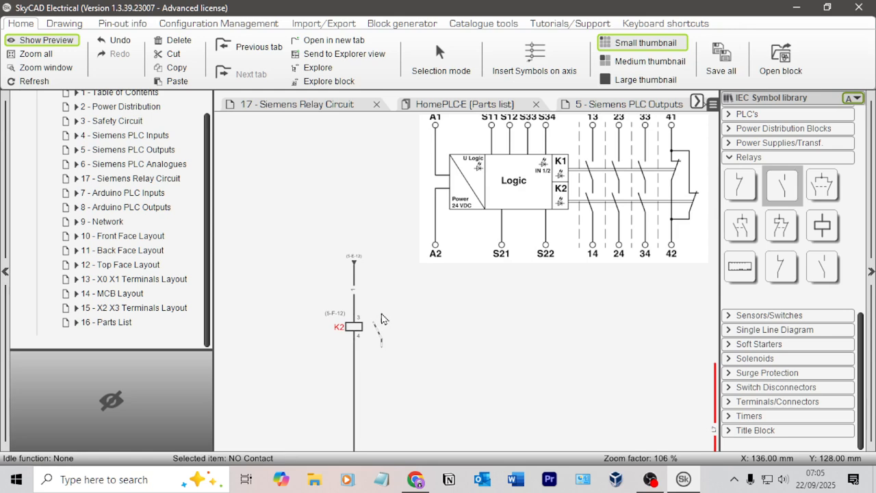
left_click(442, 328)
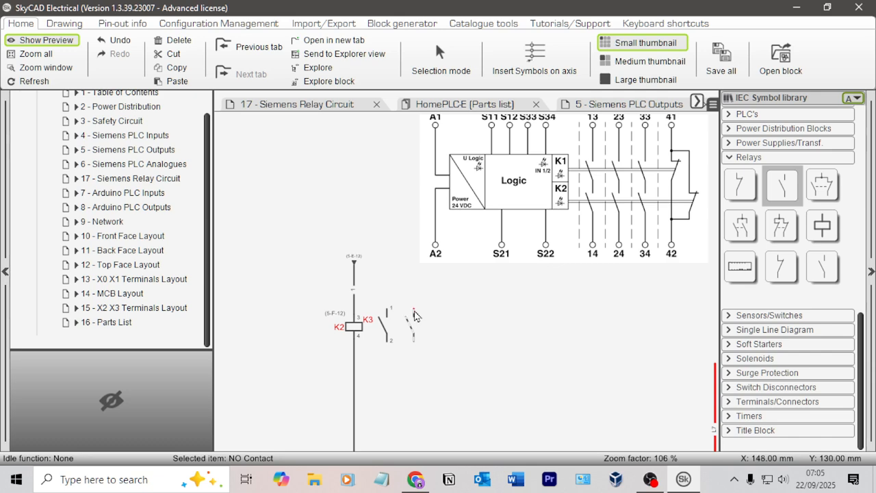
key("Escape")
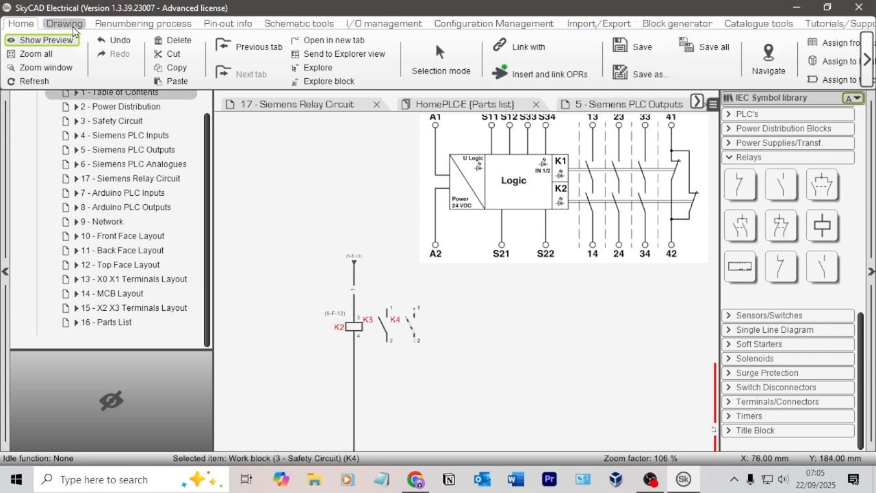
Step: Show the drawing grid on the Safety Circuit sheet
left_click(68, 25)
left_click(39, 40)
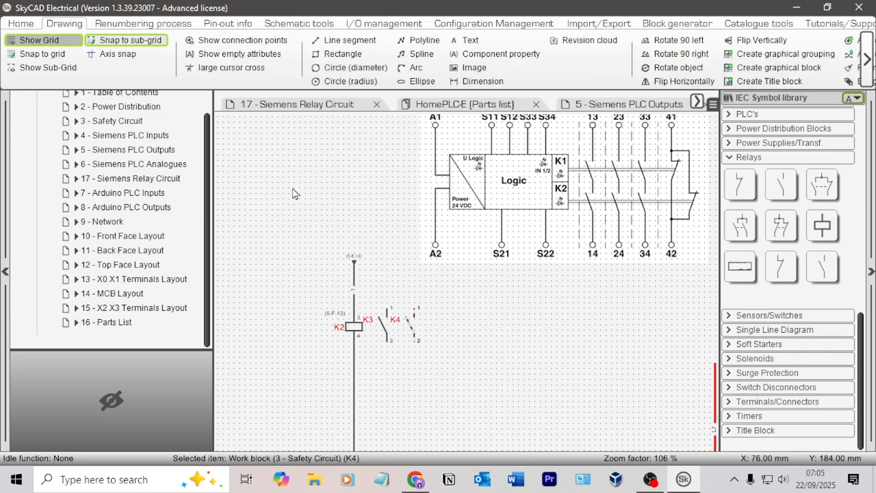
scroll(407, 362, "up", 5)
scroll(454, 352, "down", 2)
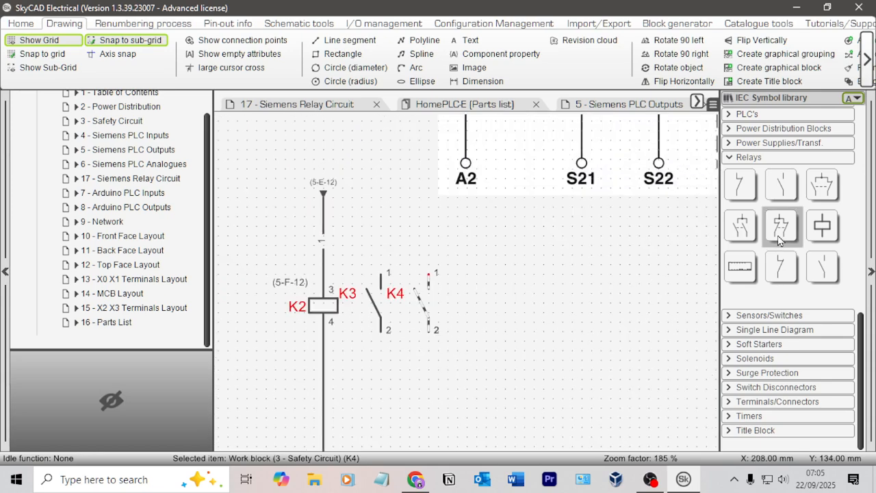
Step: Insert a third NO Contact in line with the other two and widen the spacing of the K4 and K5 contacts
left_click(776, 185)
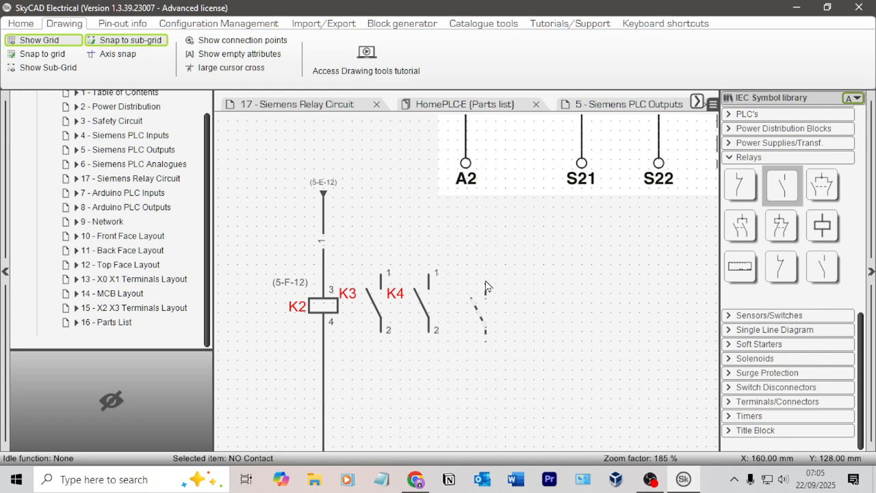
left_click(490, 322)
left_click_drag(509, 330, 515, 328)
left_click_drag(430, 326, 440, 326)
Step: Move the K3, K4 and K5 contacts together a little farther away from the K2 coil
left_click(381, 325)
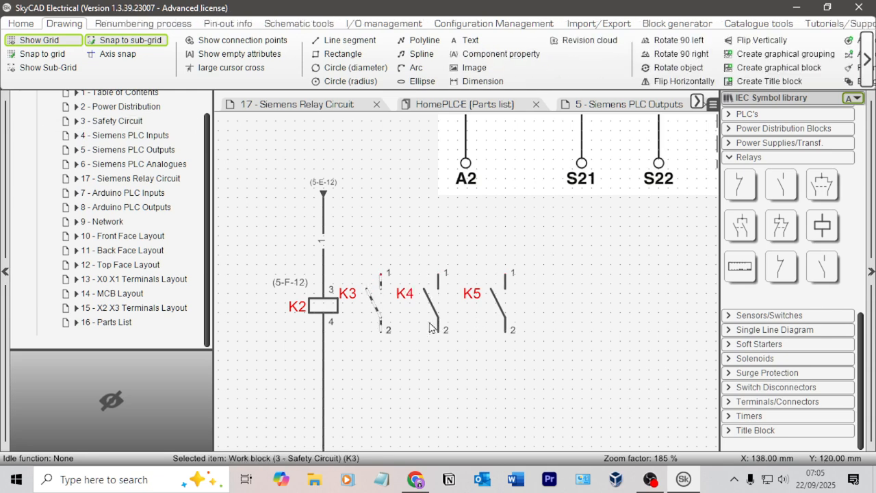
left_click_drag(538, 338, 361, 266)
left_click_drag(501, 279, 510, 279)
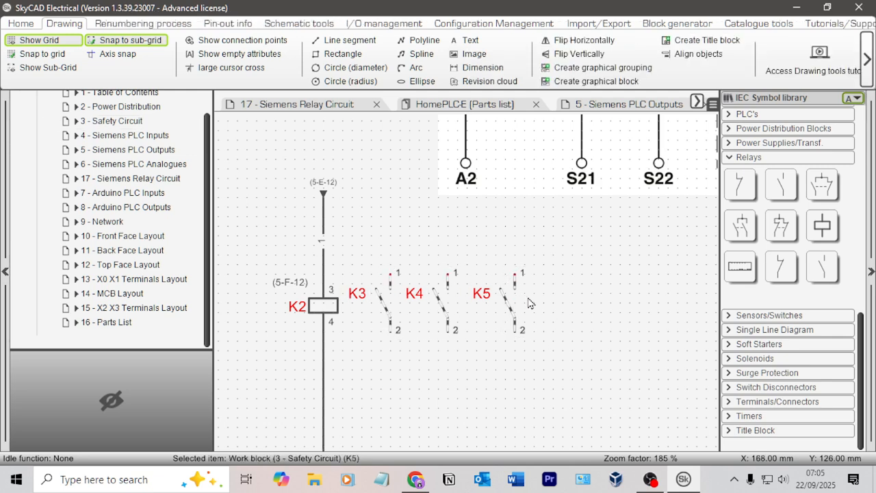
key("Right")
left_click(588, 293)
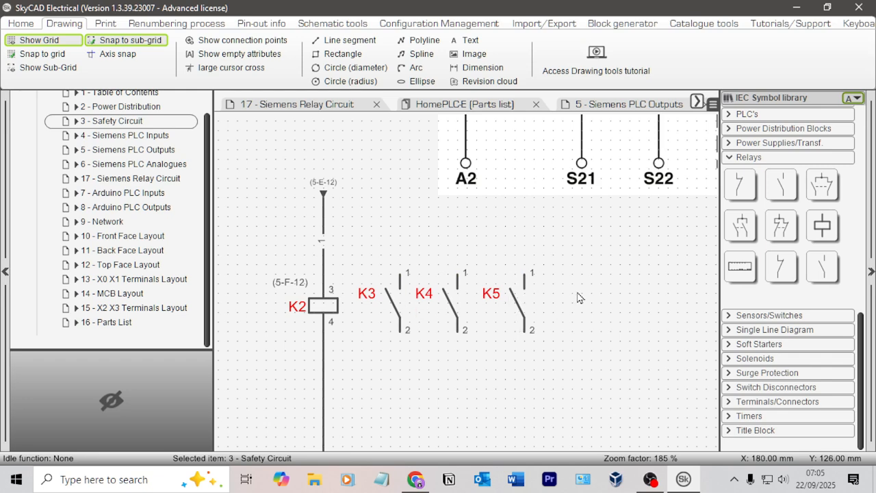
Step: Link the K3 contact nearest the coil with the K2 coil
left_click(393, 301)
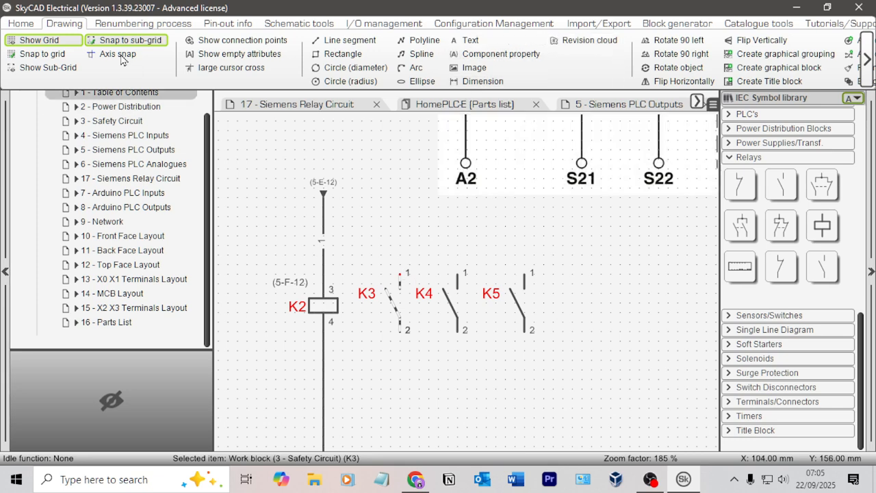
left_click(20, 23)
left_click(528, 47)
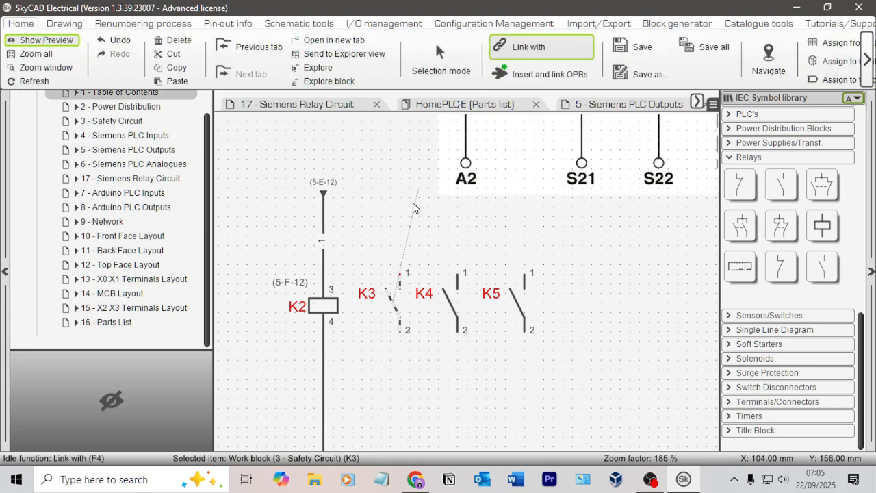
left_click(332, 307)
Step: Link the K4 and K5 contacts with the K2 coil
left_click(524, 67)
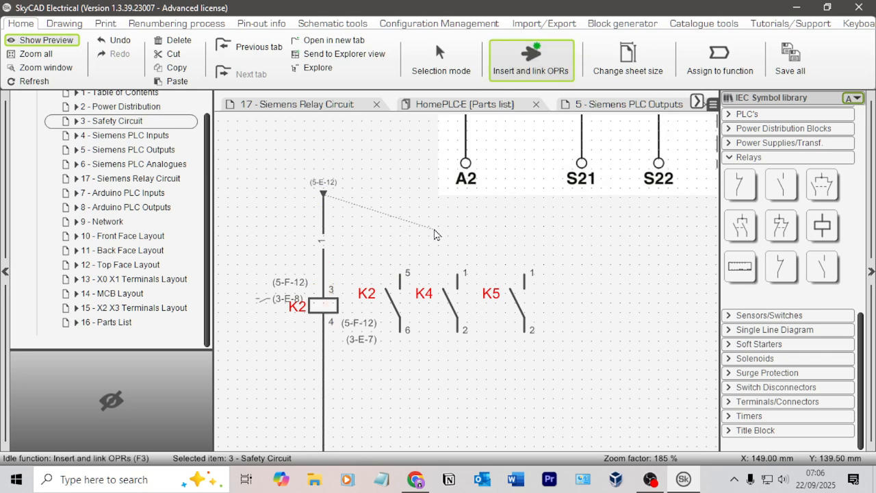
left_click(450, 301)
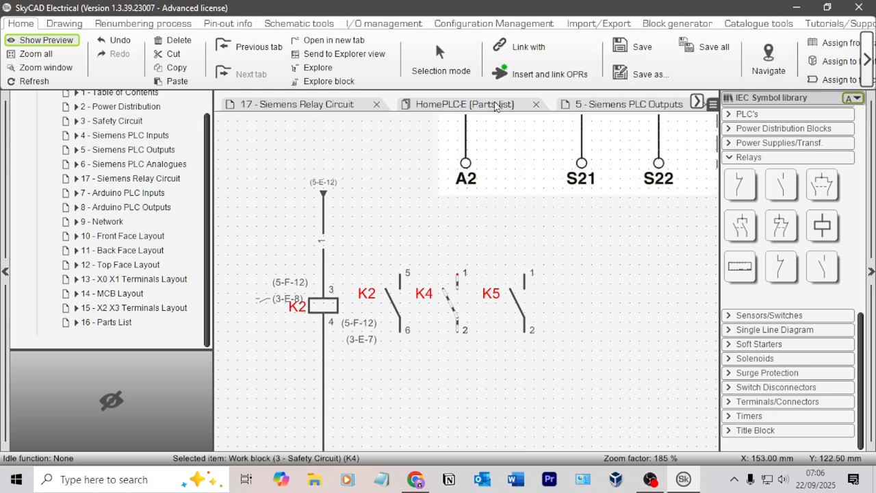
left_click(517, 55)
left_click(331, 307)
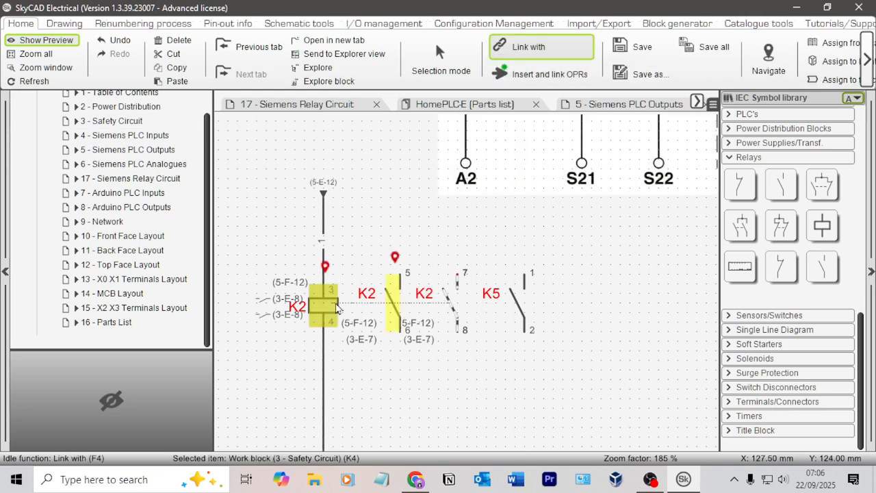
left_click(524, 323)
key("F4")
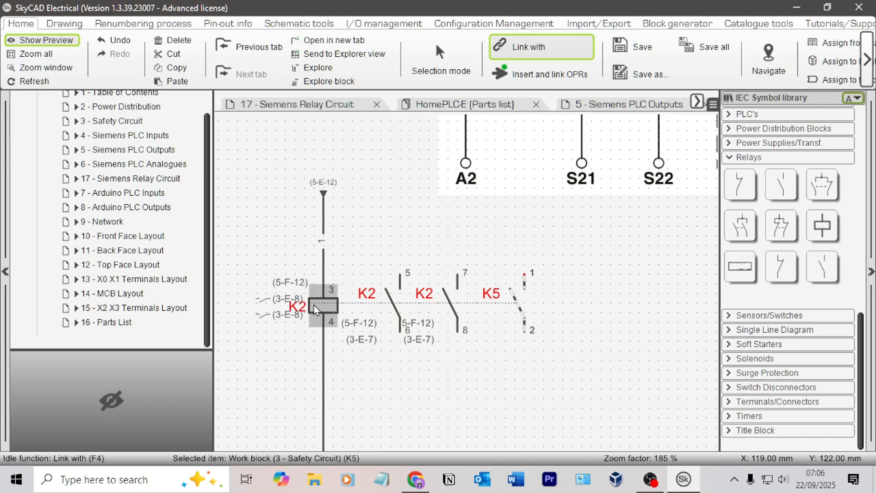
left_click(314, 310)
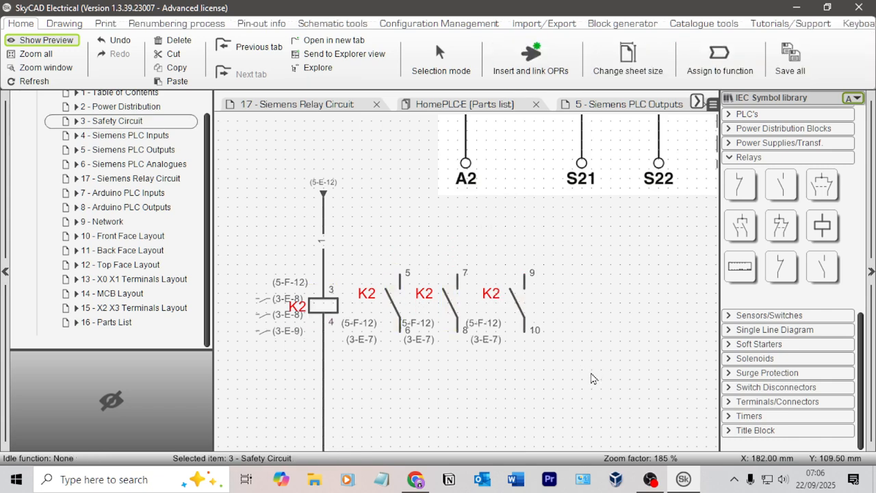
Step: Shift the three linked K2 contacts together two steps farther from the coil to clear its labels
left_click_drag(591, 372, 378, 251)
key("Right")
key("Right")
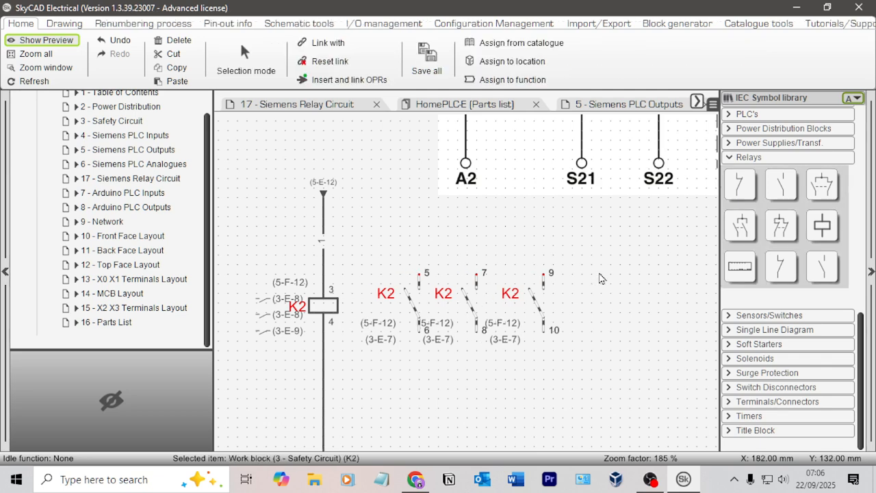
left_click(621, 326)
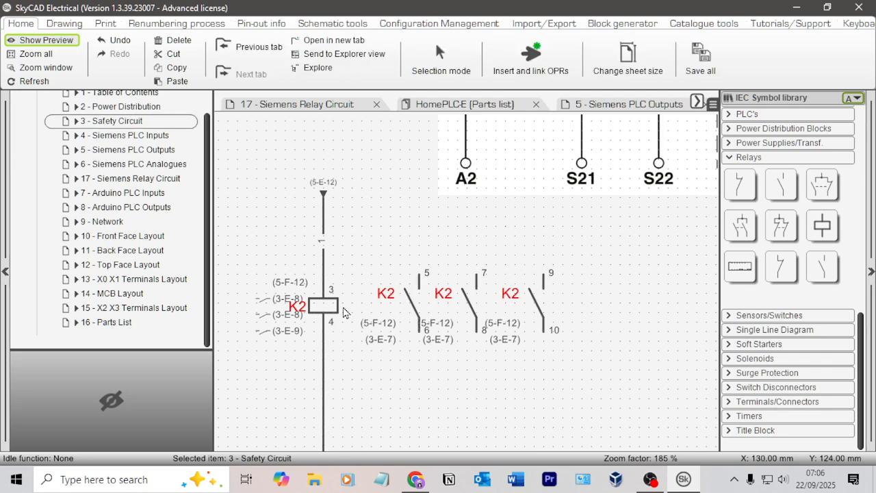
Step: Space the 7–8 and 9–10 contacts of K2 farther apart so all three contacts are evenly spaced and their labels clear
left_click(473, 316)
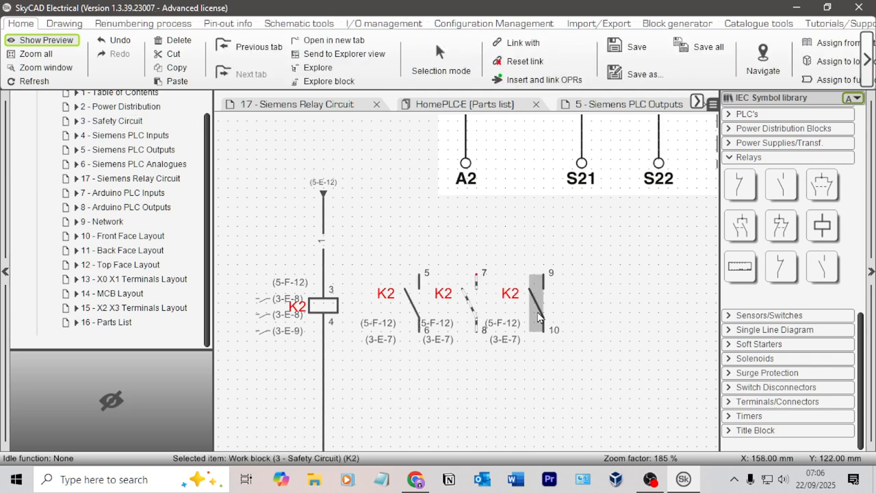
key("Right")
left_click(540, 317)
key("Right")
key("Right")
key("Right")
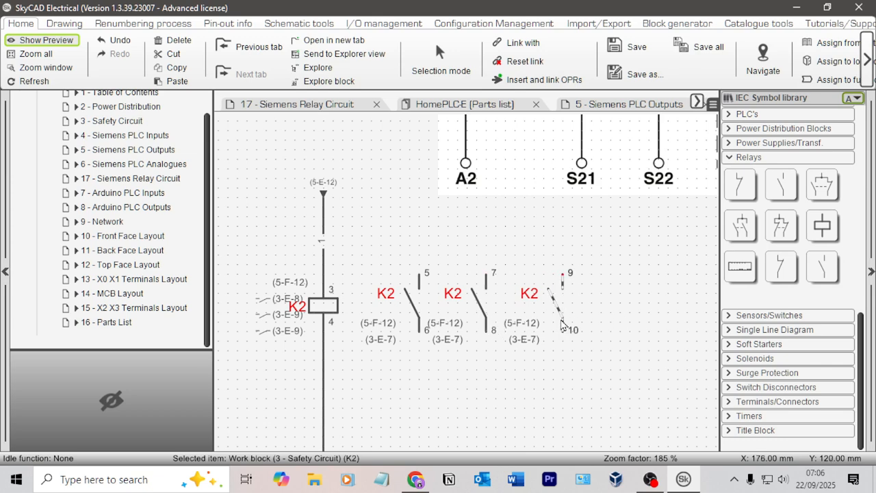
left_click(483, 304)
key("Right")
key("Right")
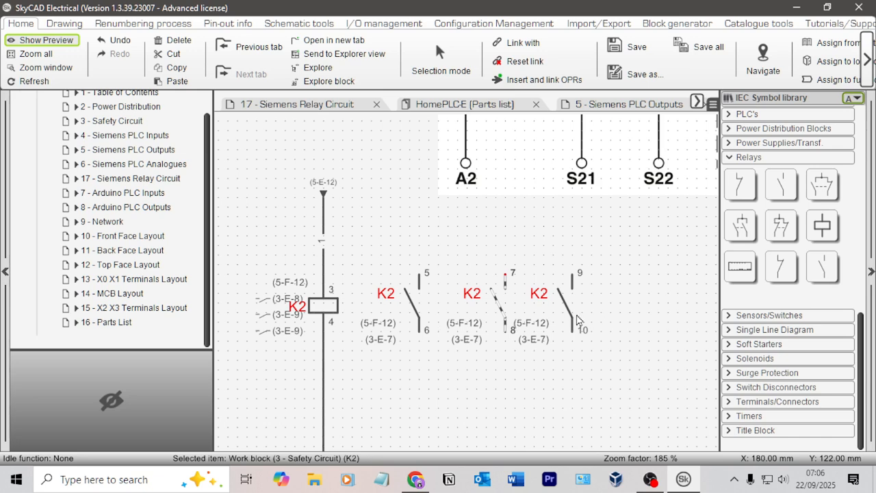
left_click(564, 305)
key("Right")
key("Right")
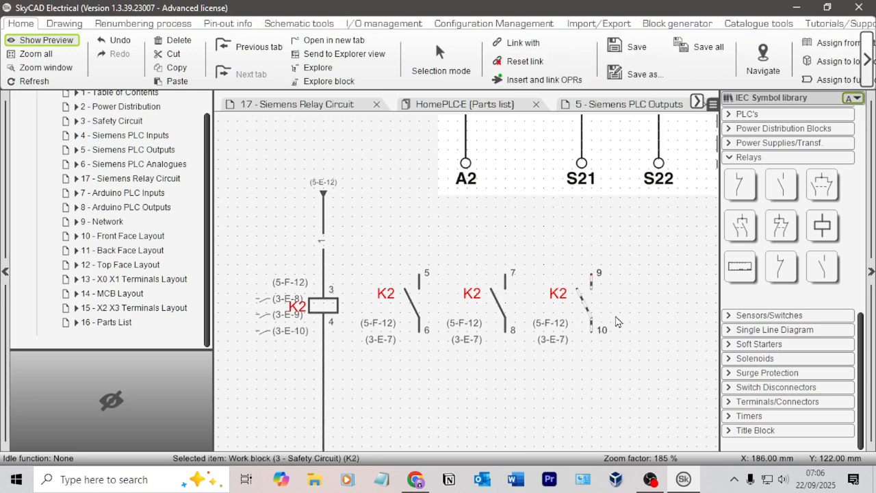
Step: Move the row of three K2 contacts up two steps, leaving room beneath it
left_click(499, 368)
scroll(514, 377, "down", 4)
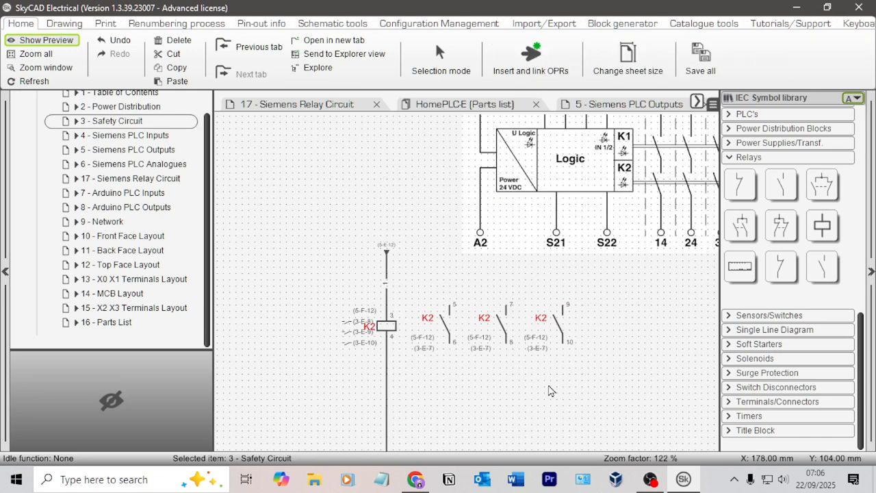
middle_click_drag(538, 354, 476, 395)
scroll(611, 270, "down", 3)
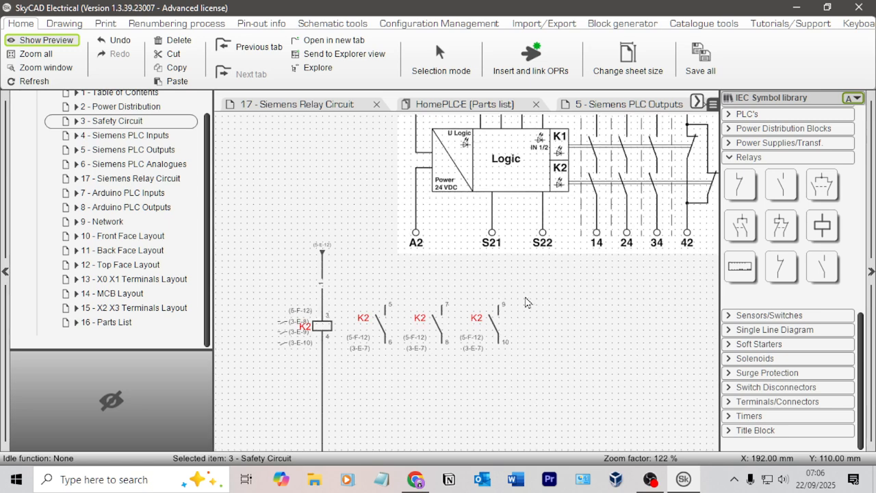
left_click(357, 216)
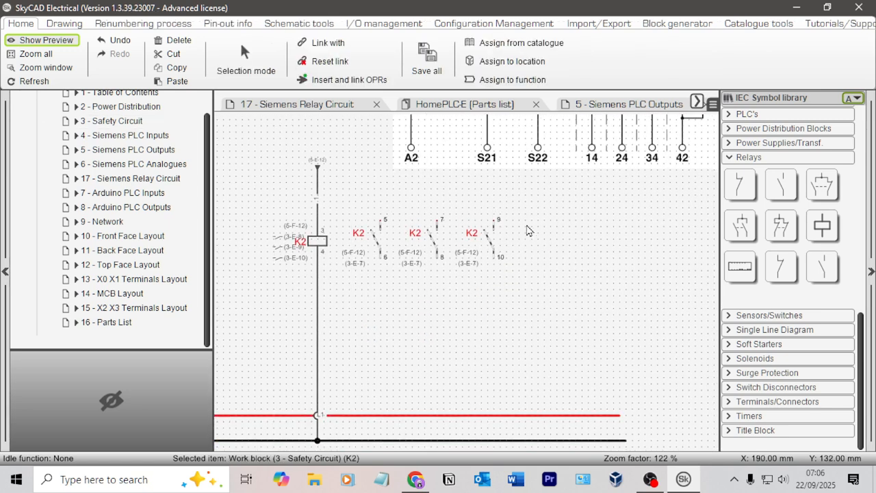
key("Up")
key("Up")
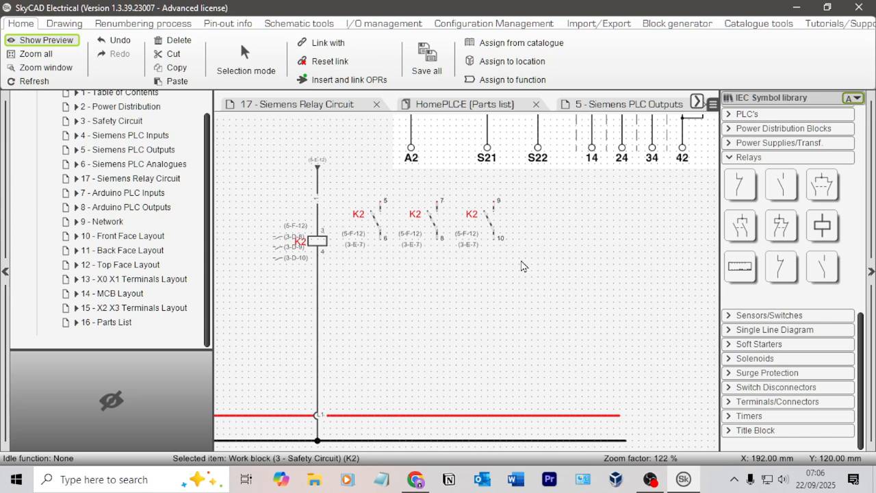
Step: Paste a copy of the three-contact row directly below the original, aligned with the contacts above
left_click(521, 268)
key("ctrl+v")
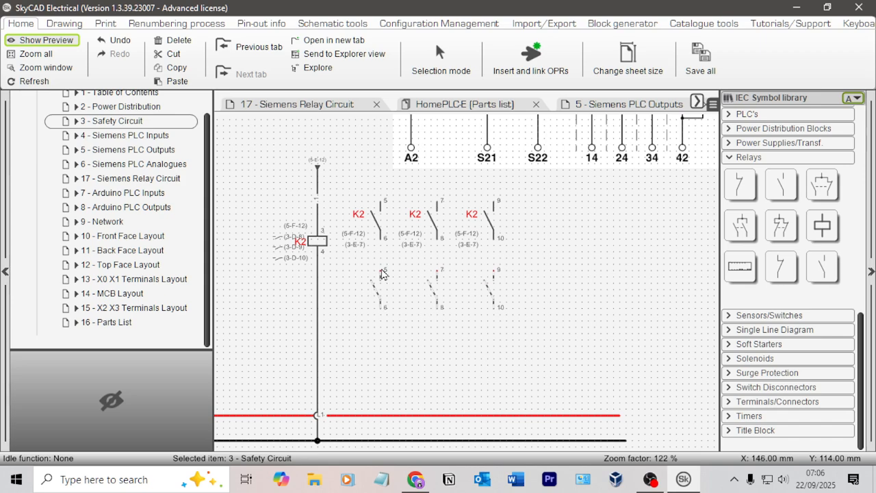
left_click(381, 274)
scroll(562, 275, "up", 3)
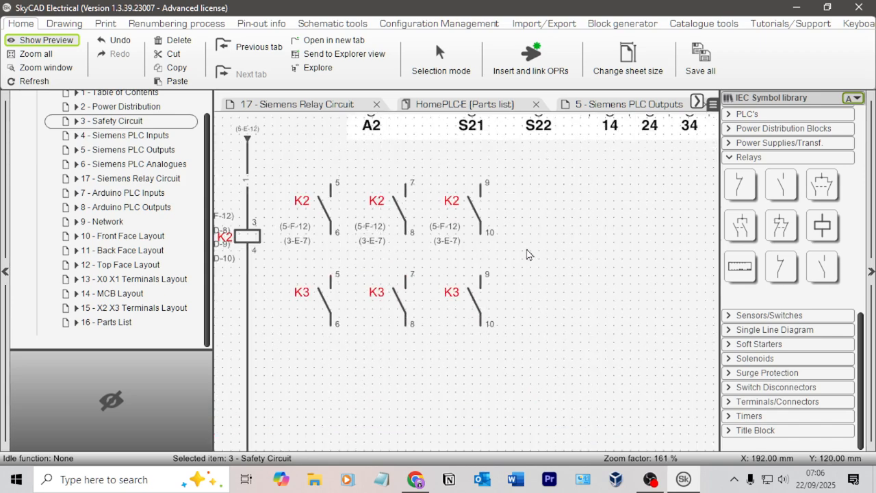
Step: Link the first K3 contact of the lower row, nearest the coil, with the K2 coil
scroll(604, 294, "down", 3)
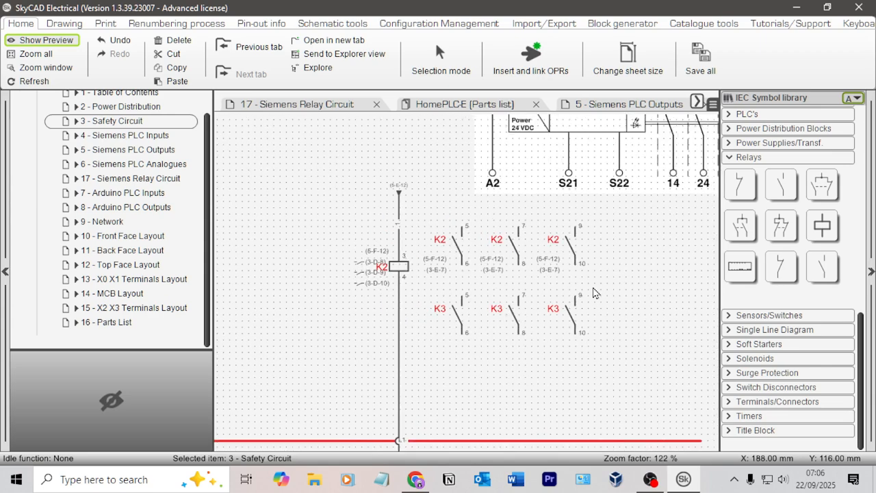
scroll(586, 343, "up", 3)
left_click(442, 318)
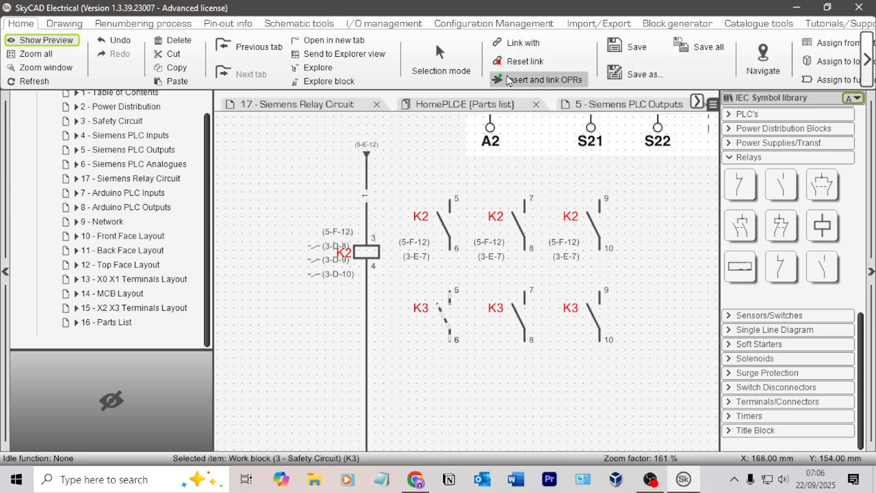
left_click(539, 43)
left_click(370, 254)
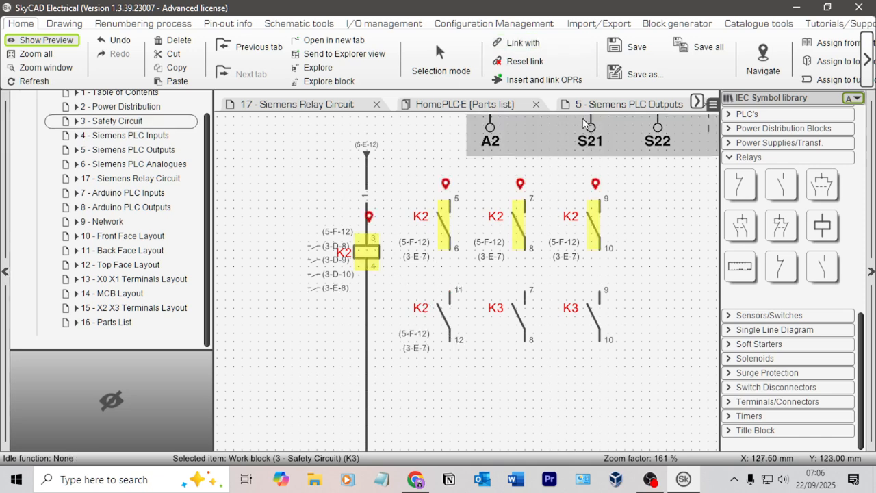
Step: Link the two remaining K3 contacts of the lower row with the K2 coil
left_click(519, 43)
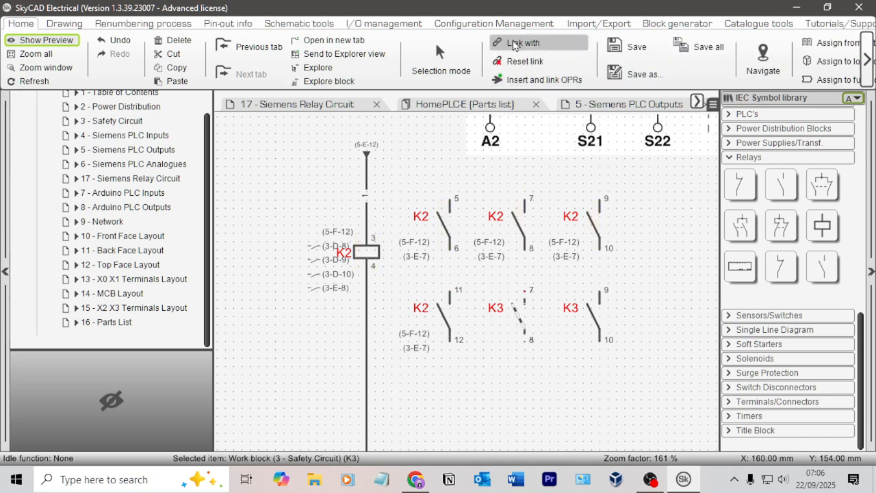
left_click(366, 252)
left_click(602, 316)
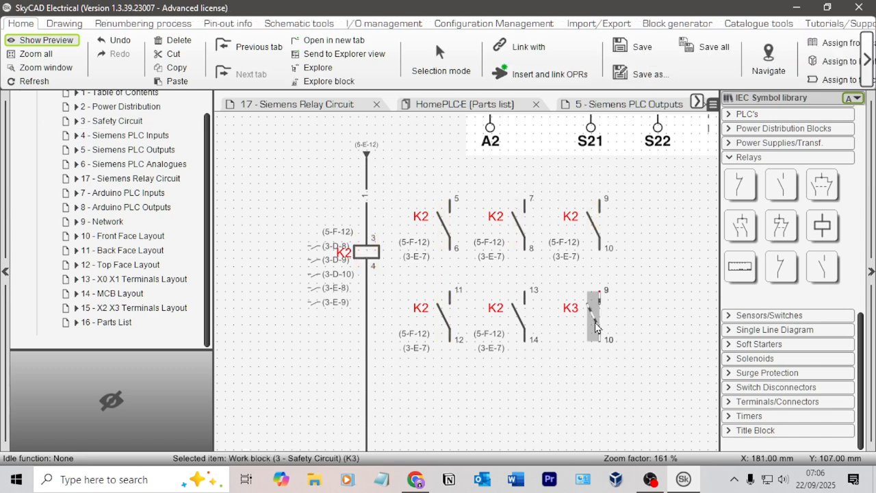
left_click(531, 45)
left_click(367, 259)
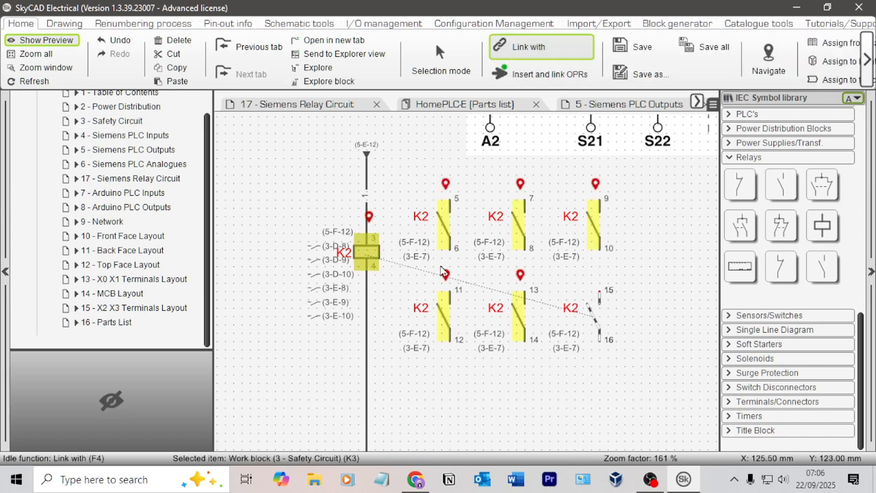
Step: Move the cross-reference list clear of the K2 coil and delete it from the sheet
left_click(324, 342)
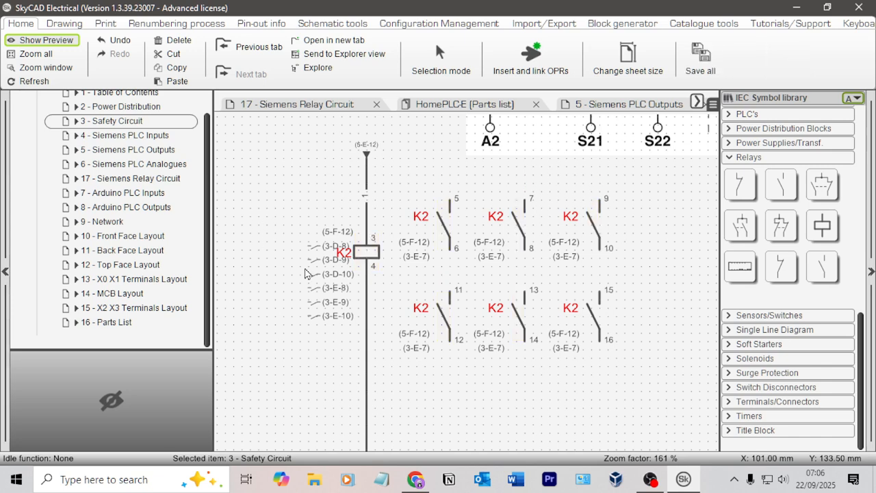
left_click(342, 316)
left_click_drag(342, 317, 272, 317)
left_click(342, 373)
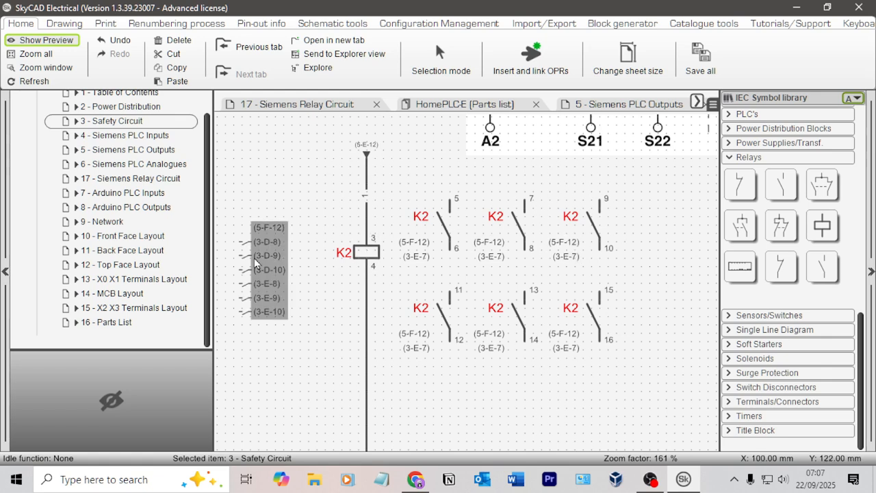
left_click(277, 264)
left_click(315, 263)
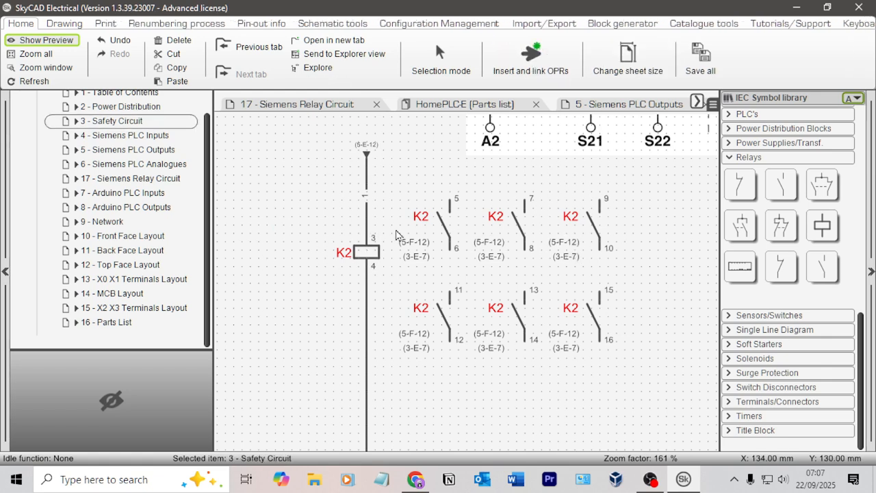
Step: Delete the cross-reference labels beside all six K2 contacts in both rows
left_click(414, 248)
key("Delete")
left_click(567, 261)
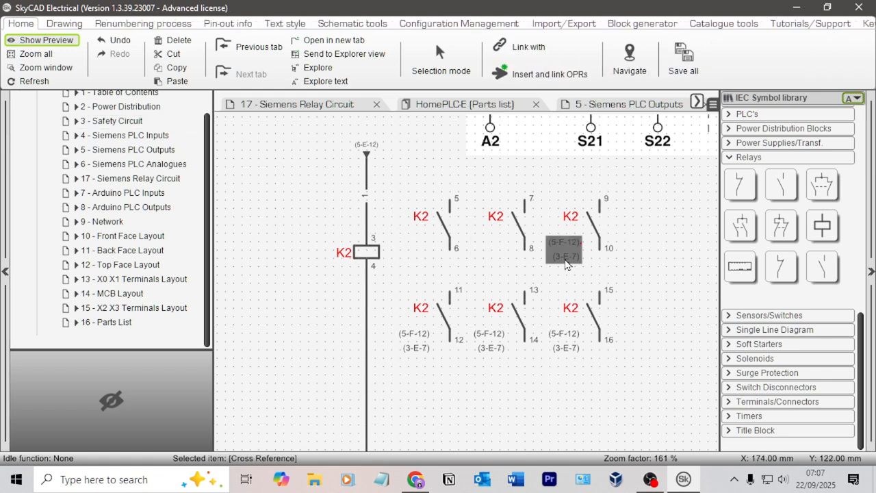
key("Delete")
left_click(575, 335)
key("Delete")
left_click(496, 338)
key("Delete")
left_click(417, 342)
key("Delete")
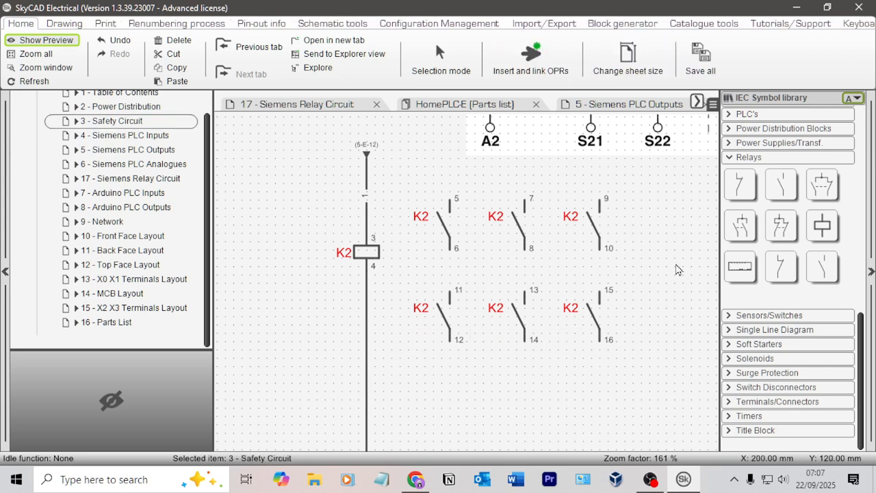
Step: Draw a horizontal line segment through the three upper-row K2 contacts, from the 5-6 contact to the 9-10 contact
scroll(522, 245, "down", 2)
scroll(522, 244, "down", 1)
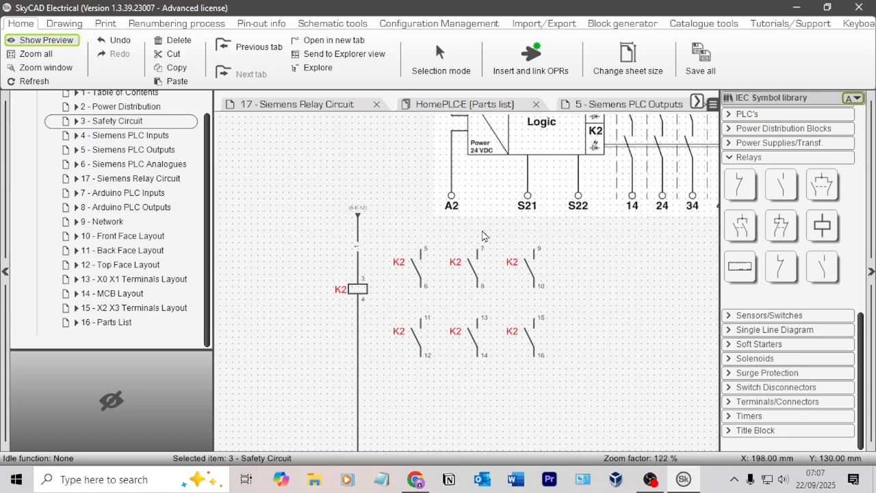
scroll(537, 241, "up", 1)
middle_click_drag(603, 259, 500, 400)
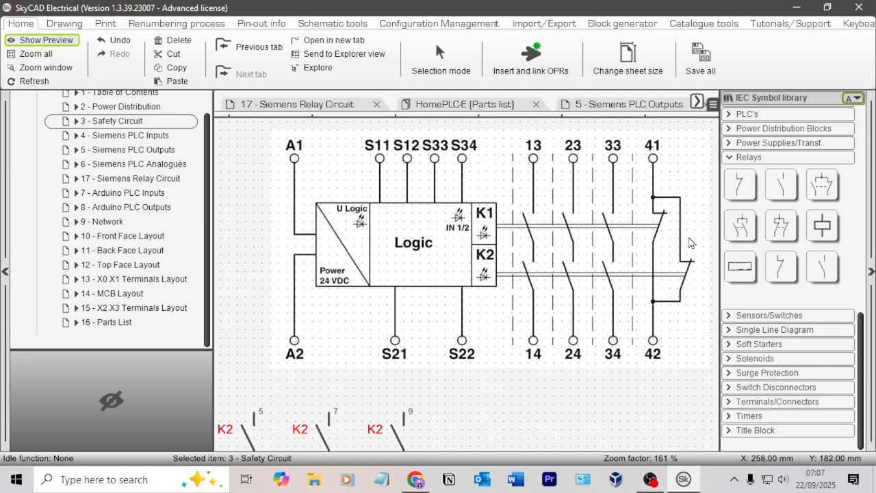
middle_click_drag(483, 405, 550, 240)
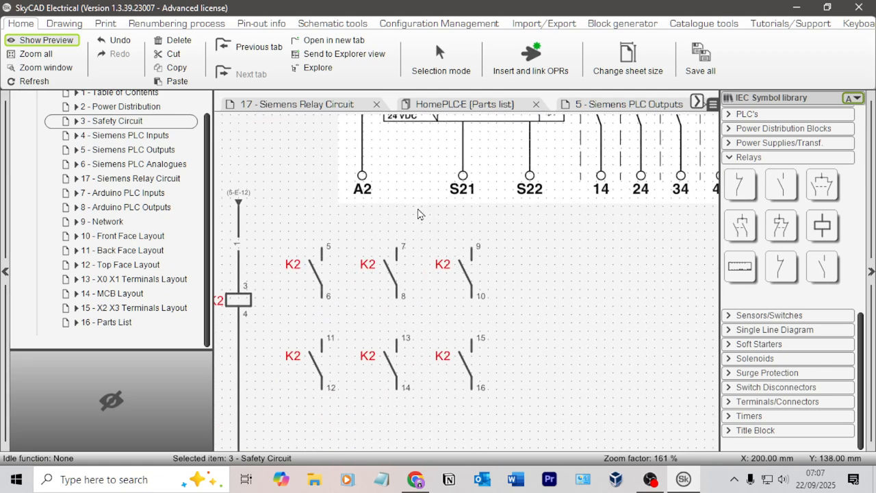
left_click(64, 23)
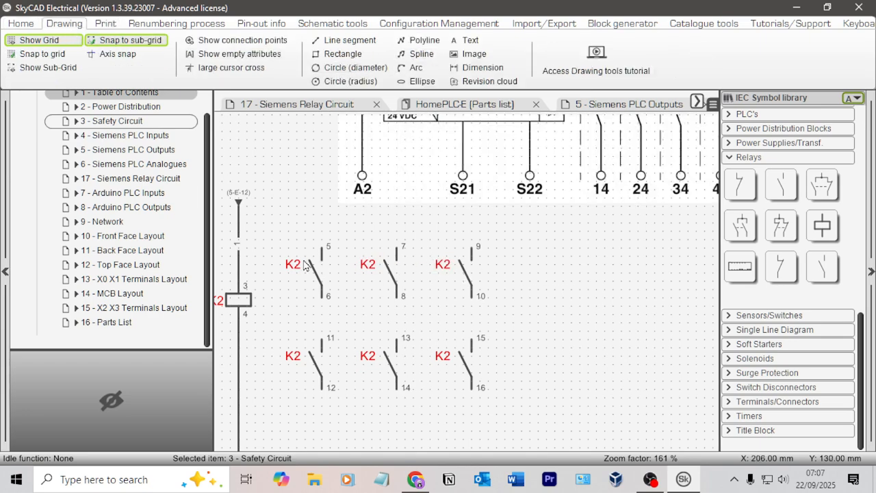
left_click(350, 39)
scroll(366, 247, "up", 3)
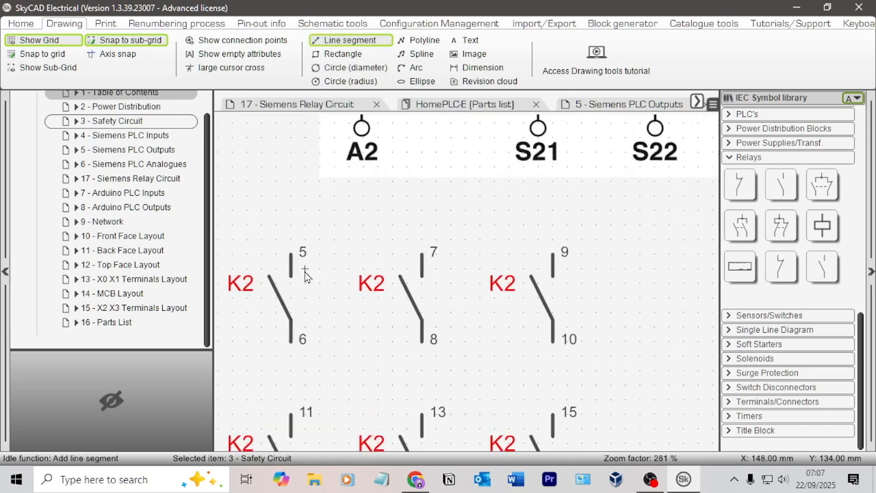
scroll(370, 371, "down", 3)
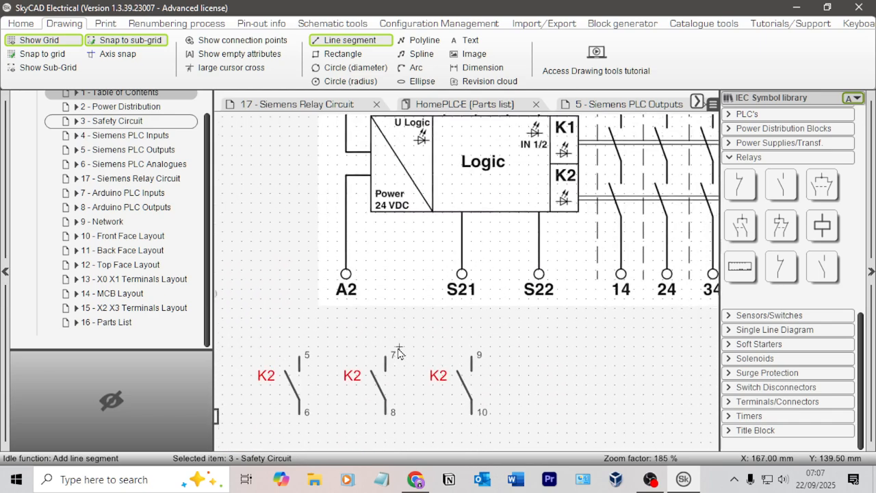
middle_click_drag(370, 368, 427, 229)
middle_click_drag(310, 281, 354, 275)
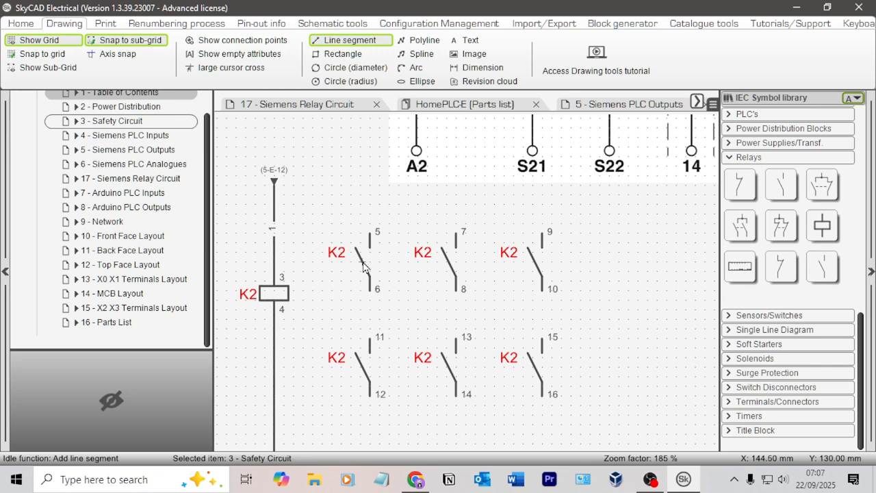
left_click_drag(363, 262, 535, 262)
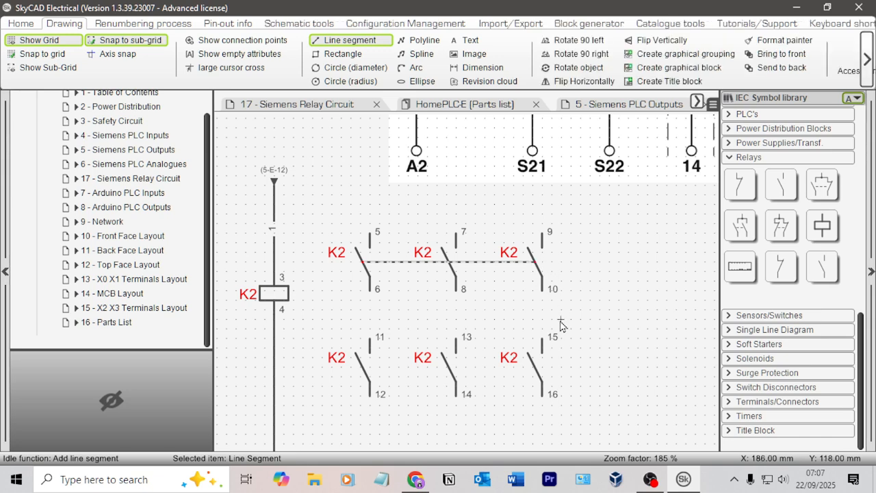
key("Escape")
Step: Set the line style of the upper-row linkage line to Dotted
double_click(489, 266)
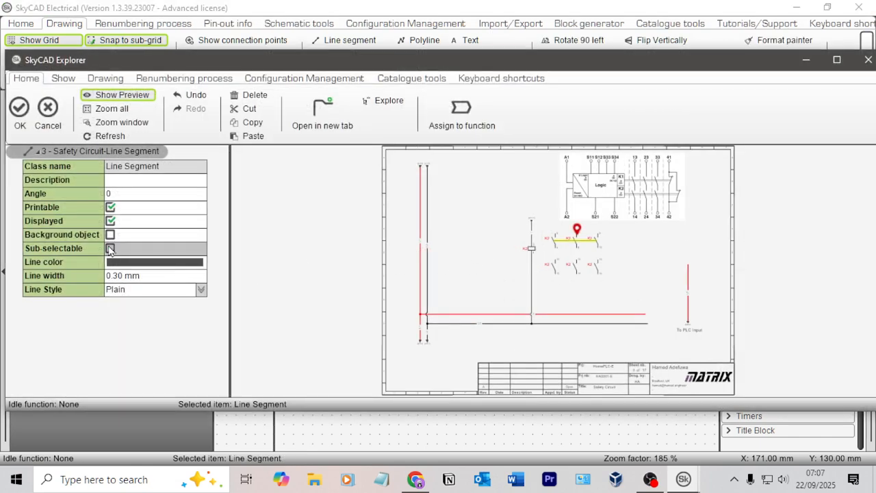
left_click(202, 290)
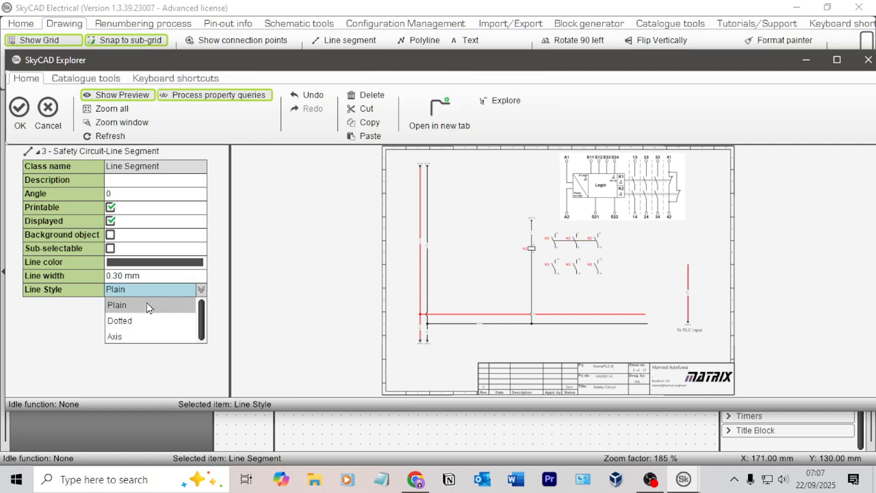
left_click(130, 320)
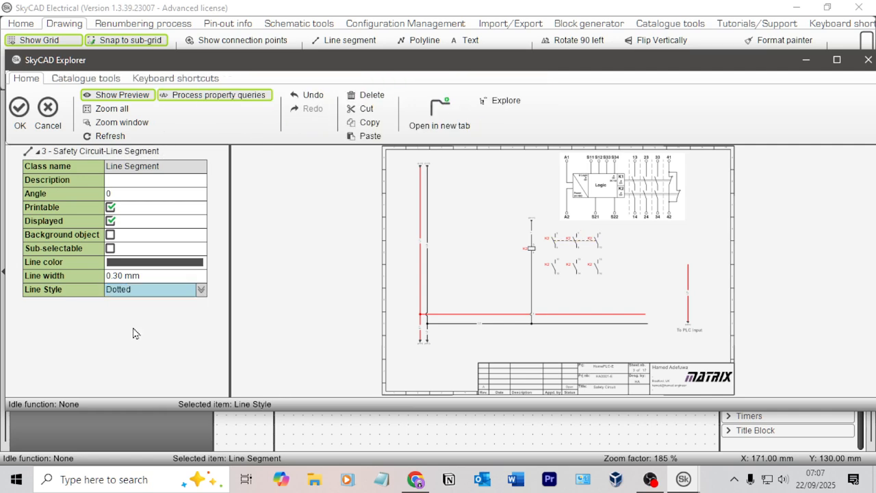
left_click(20, 110)
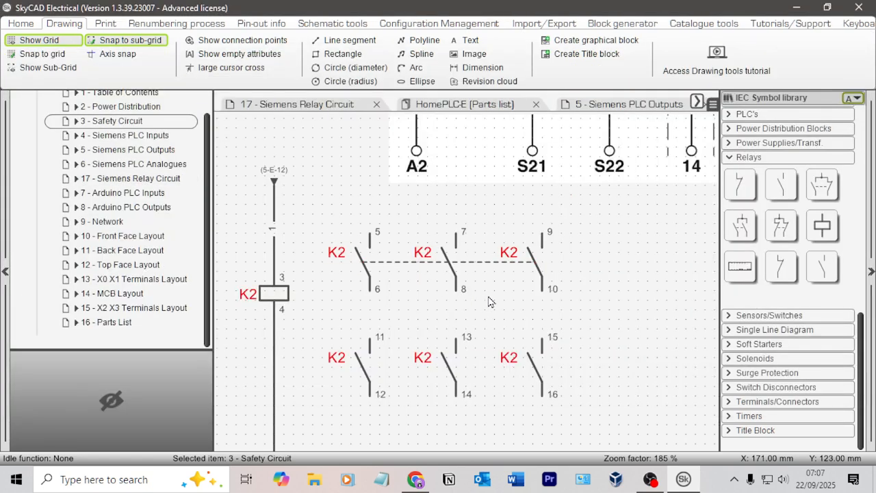
Step: Place a copy of the dotted linkage line across the three lower-row K2 contacts
left_click(482, 262)
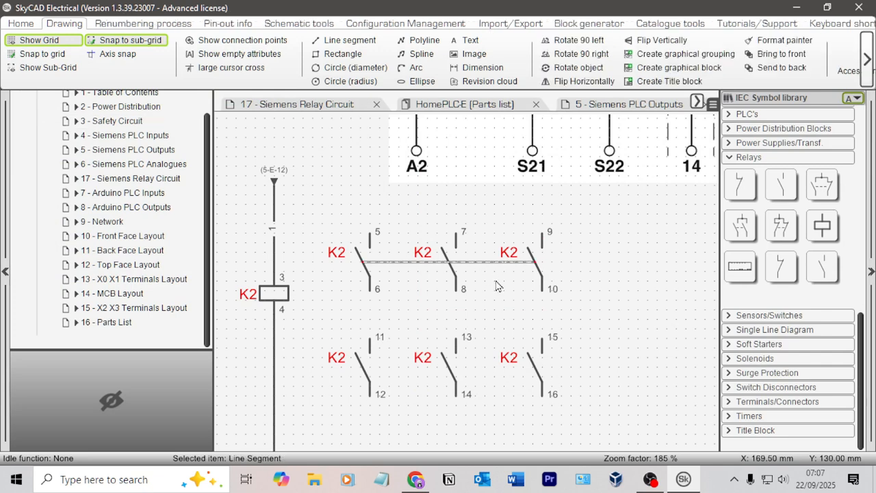
left_click(499, 291)
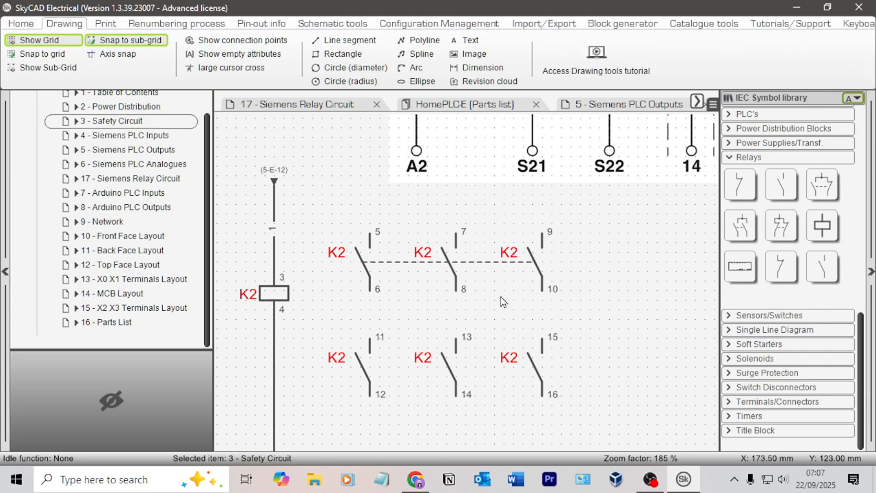
left_click(363, 370)
Step: Move the safety relay diagram image toward the sheet's upper-right corner, away from the K2 contacts
scroll(562, 265, "down", 1)
mouse_move(562, 264)
middle_mouse_down()
mouse_move(495, 361)
mouse_move(498, 387)
middle_mouse_up()
scroll(553, 353, "down", 3)
middle_click_drag(524, 349, 505, 297)
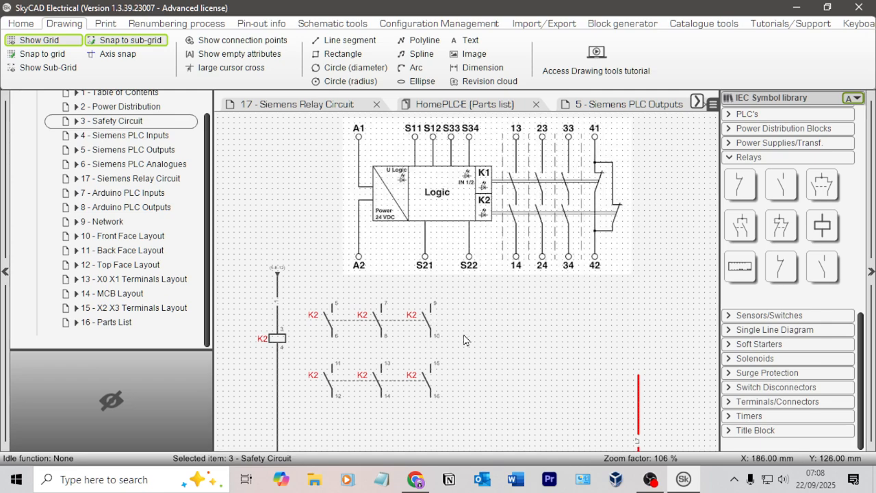
mouse_move(465, 336)
middle_mouse_down()
mouse_move(621, 297)
mouse_move(472, 327)
middle_mouse_up()
scroll(411, 257, "down", 3)
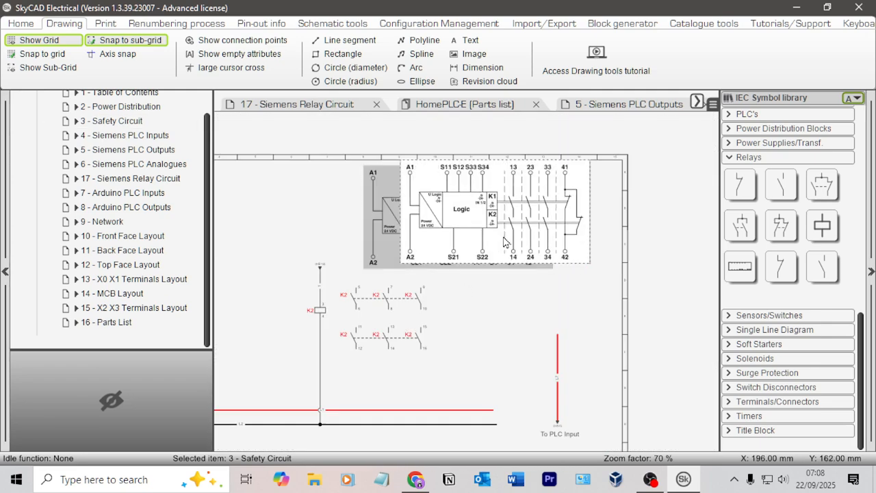
left_click_drag(445, 247, 524, 259)
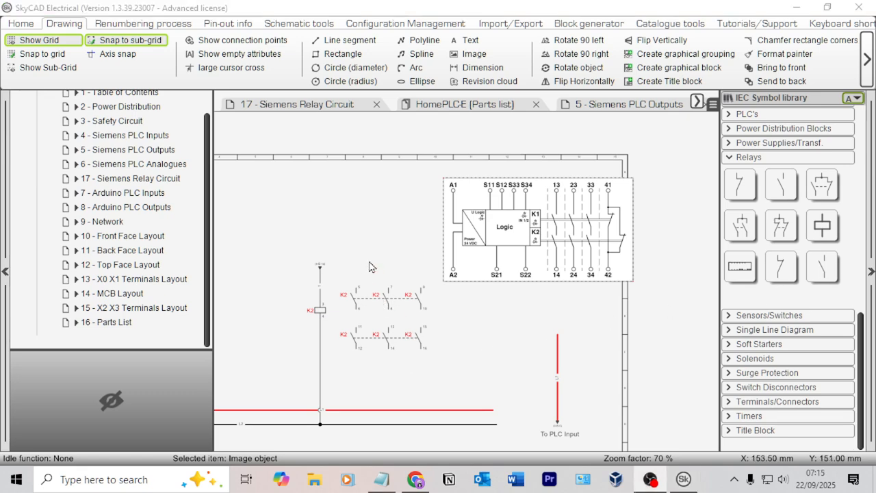
Step: Deselect the relay diagram image and hide the drawing grid
scroll(370, 267, "up", 1)
scroll(395, 205, "up", 2)
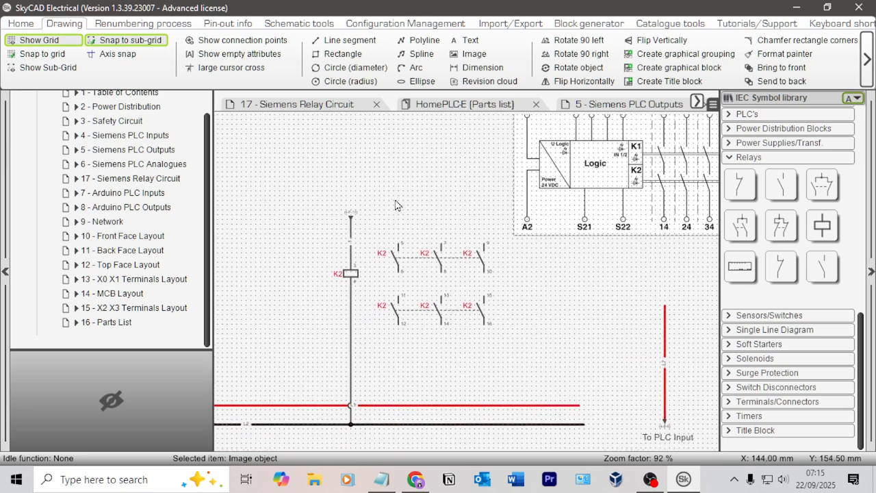
left_click(395, 205)
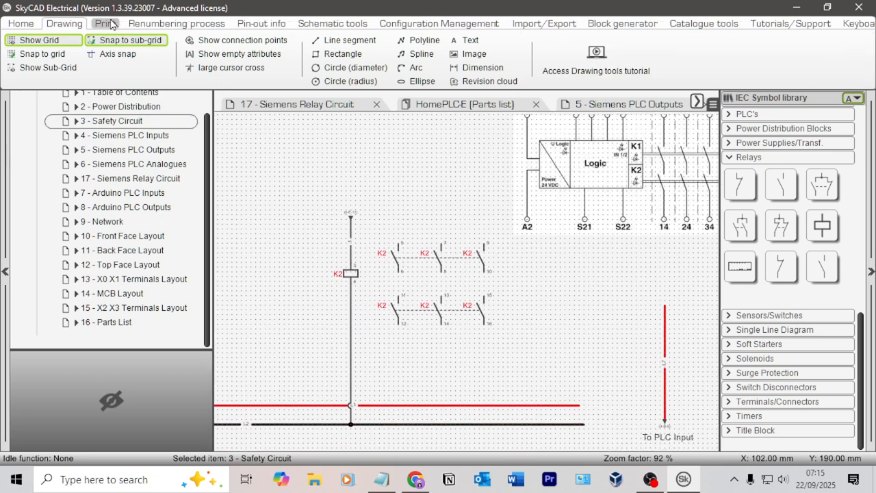
left_click(38, 40)
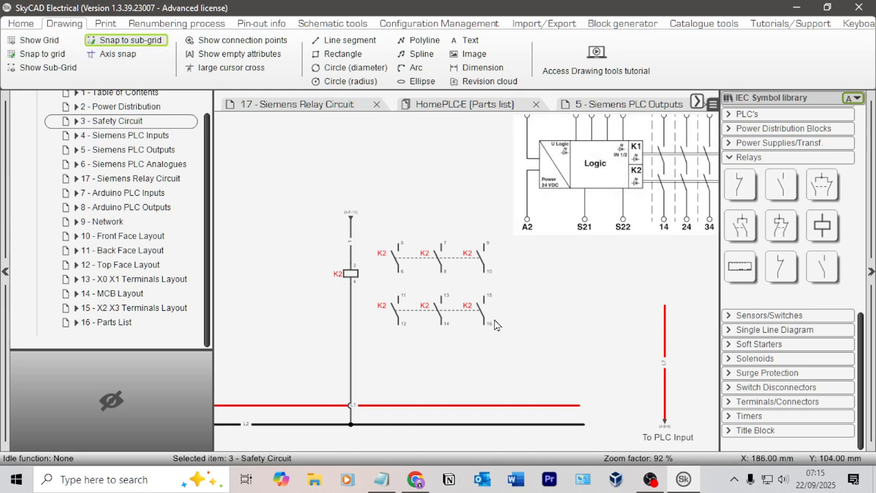
scroll(585, 342, "up", 3)
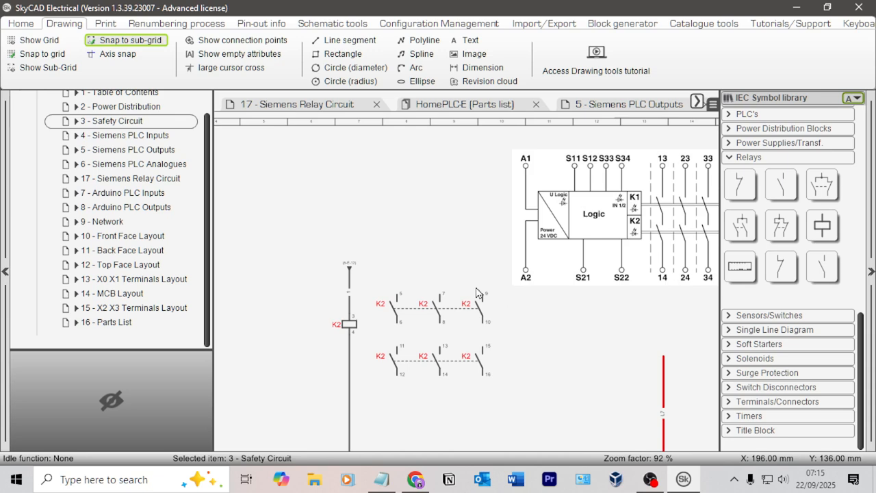
scroll(374, 306, "up", 2)
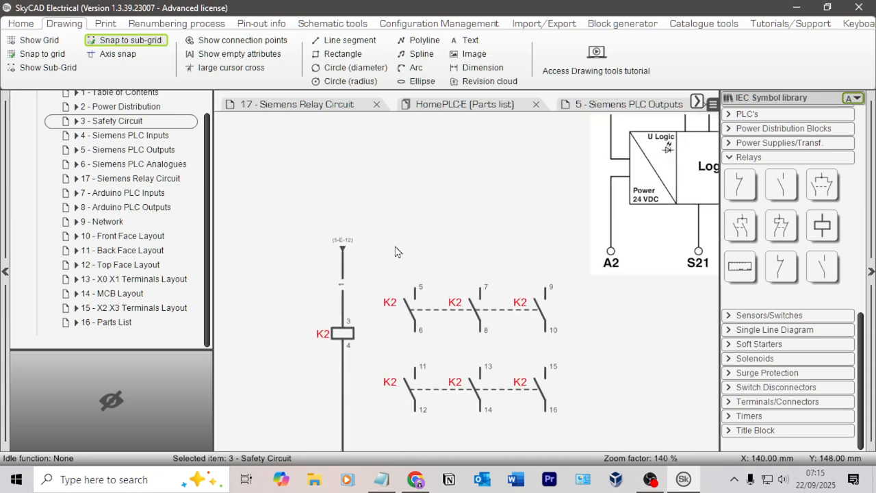
scroll(398, 250, "down", 2)
Step: Switch to Chrome and show the PSR-ESA4 datasheet with Figure 19, 2-channel emergency stop monitoring
key("alt+Tab")
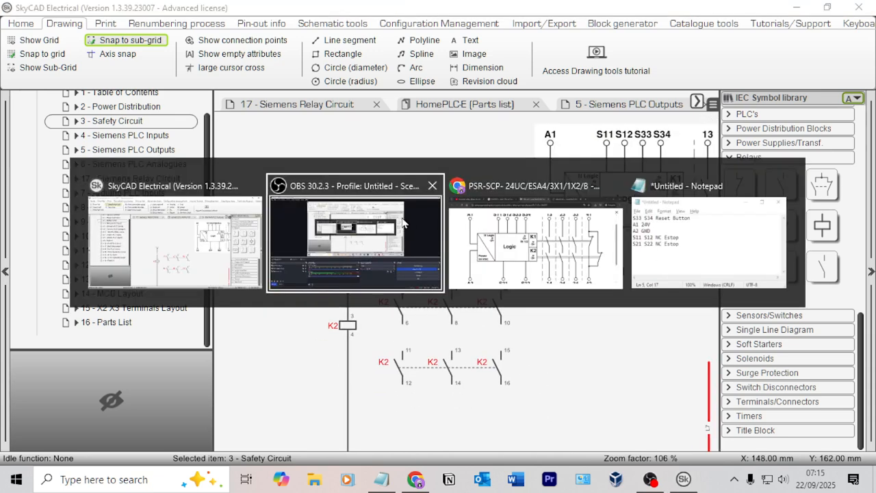
key("alt+Tab")
left_click(560, 14)
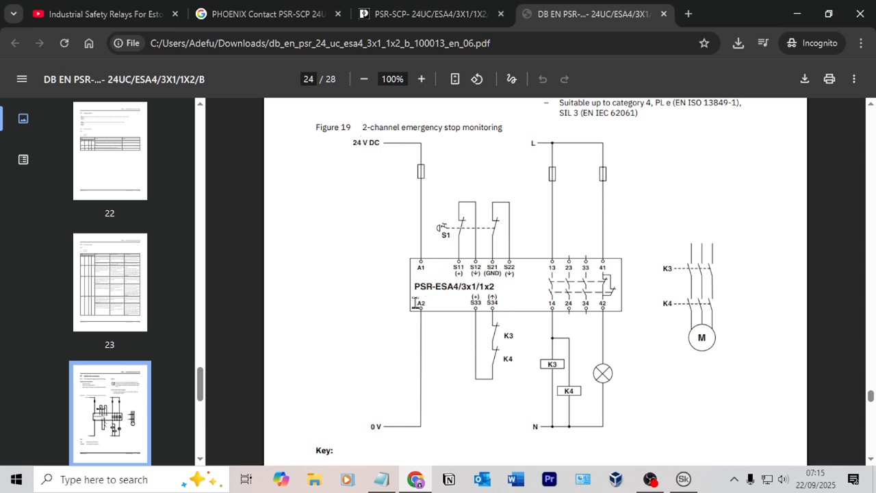
Step: Try capturing Figure 19 with the K3/K4 motor contacts included, checking back on the SkyCAD drawing
right_click(535, 282)
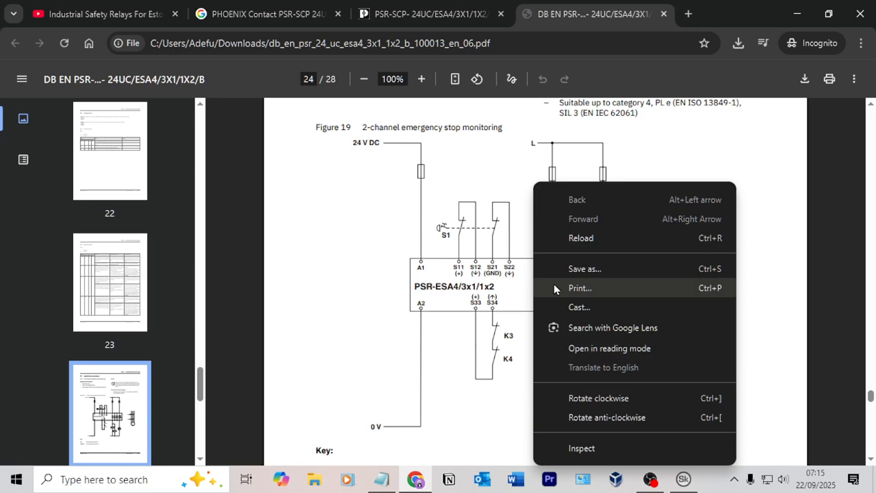
left_click(451, 258)
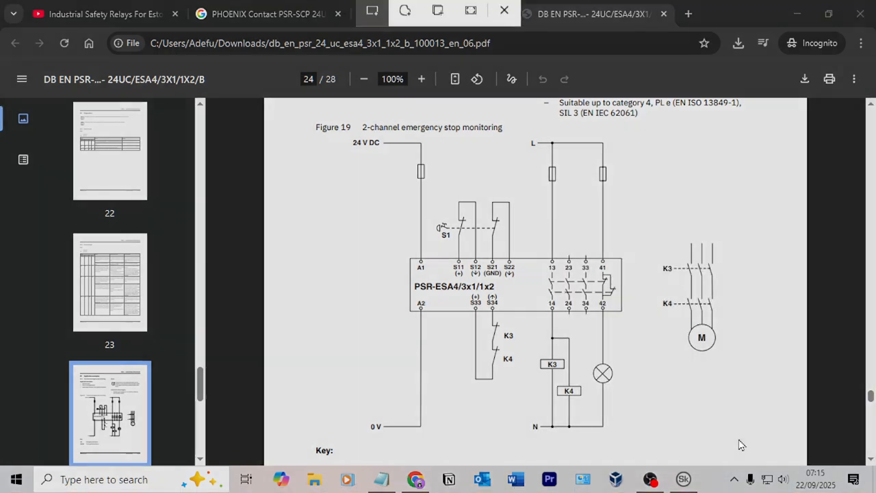
key("super+shift+s")
left_click_drag(738, 442, 360, 206)
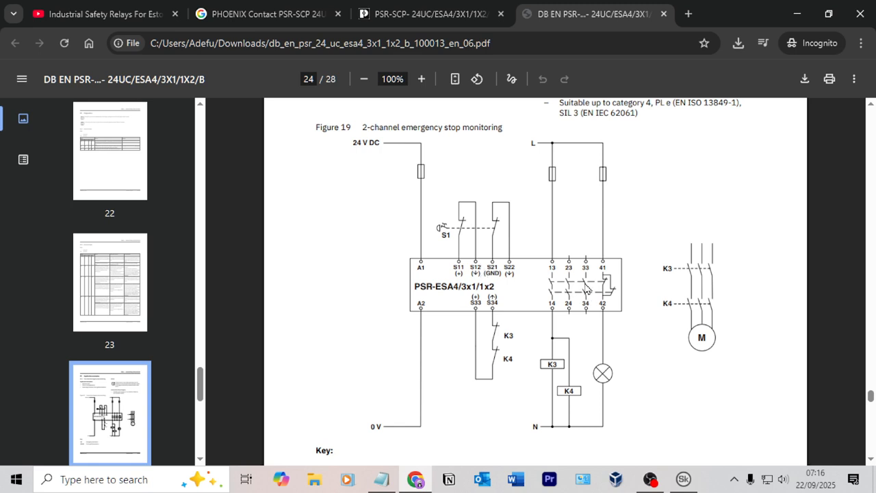
key("alt+Tab")
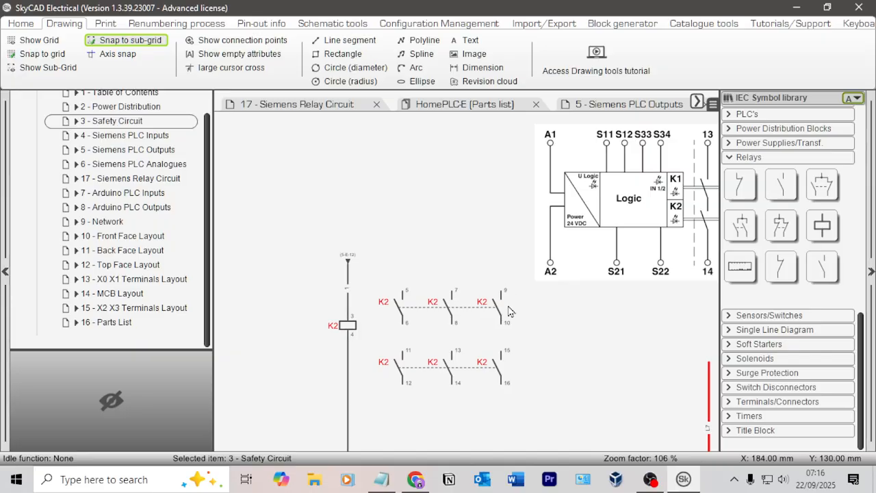
key("alt+Tab")
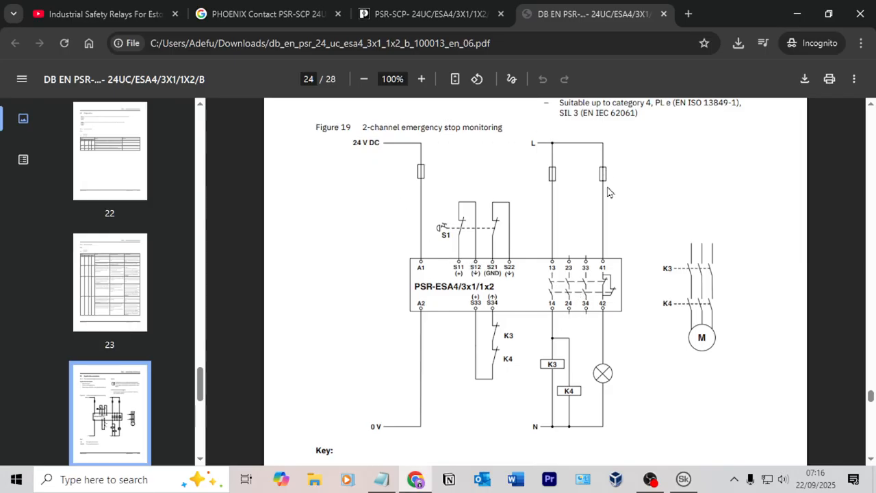
Step: Capture the Figure 19 wiring diagram without the separate motor circuit and paste it into a new Paint canvas
key("super+shift+s")
left_click_drag(631, 434, 316, 130)
key("super")
type("paint")
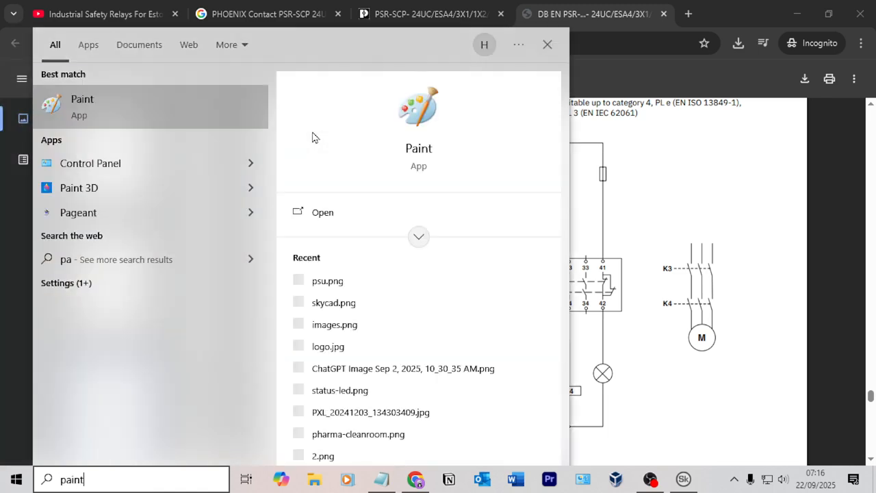
key("Return")
key("ctrl+v")
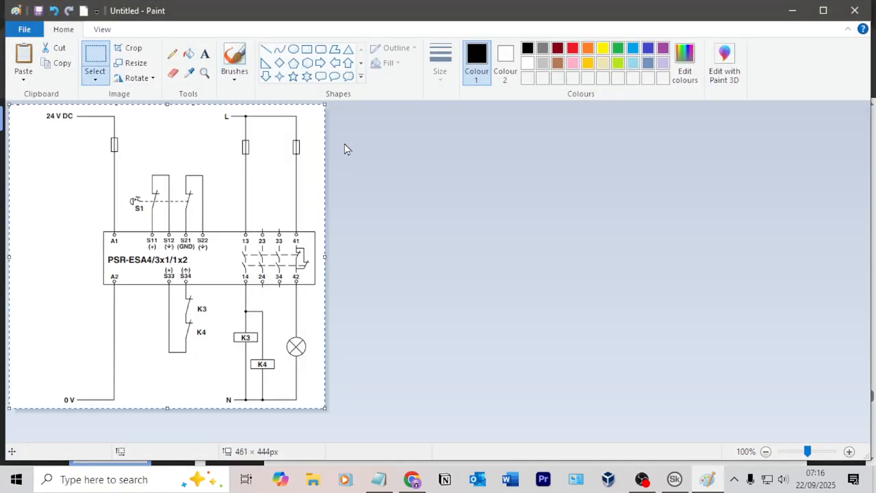
Step: Save the captured diagram as Untitled.png in the Downloads folder and close Paint
key("ctrl+s")
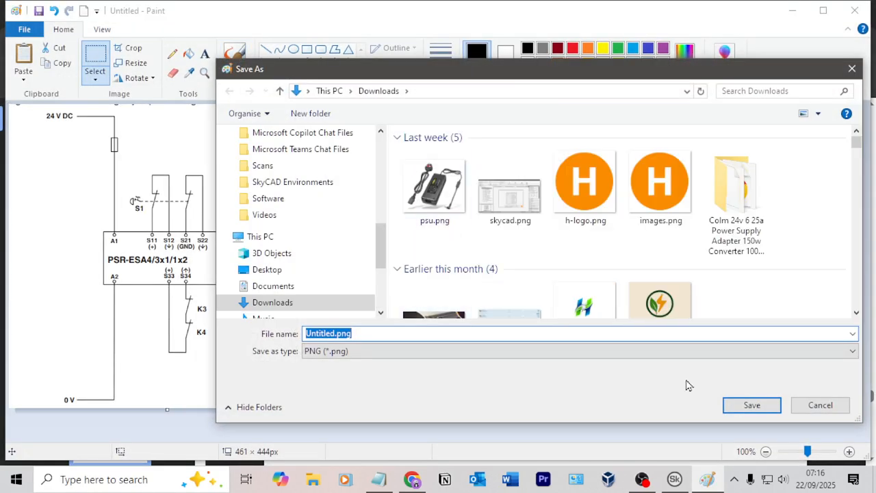
left_click(762, 406)
left_click(854, 11)
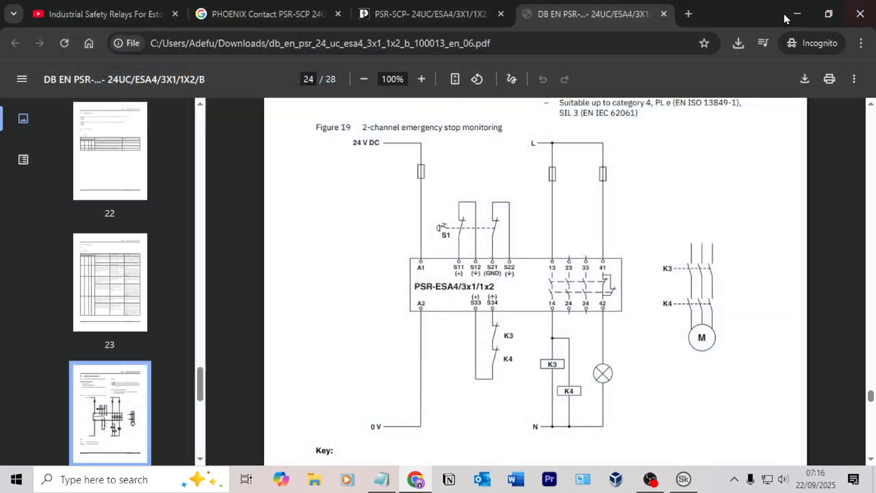
Step: Switch to SkyCAD and insert the saved Figure 19 image from Downloads on the Safety Circuit sheet, above the K2 coil
key("alt+Tab")
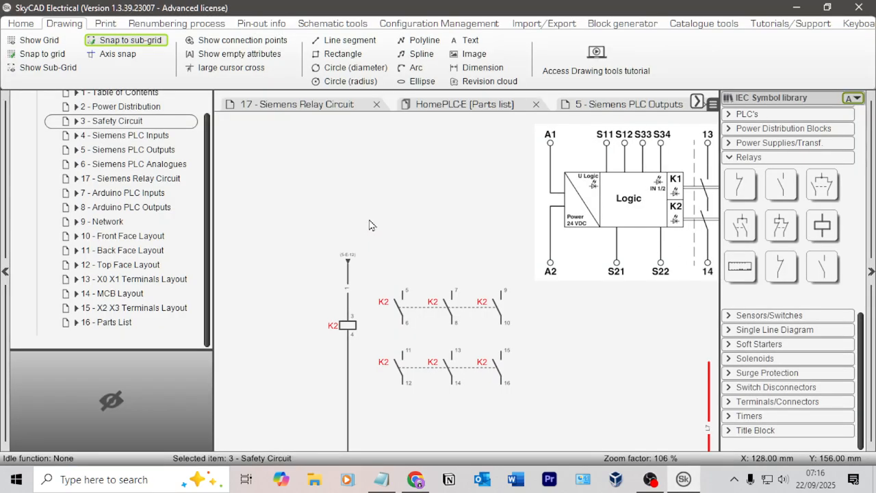
left_click(471, 54)
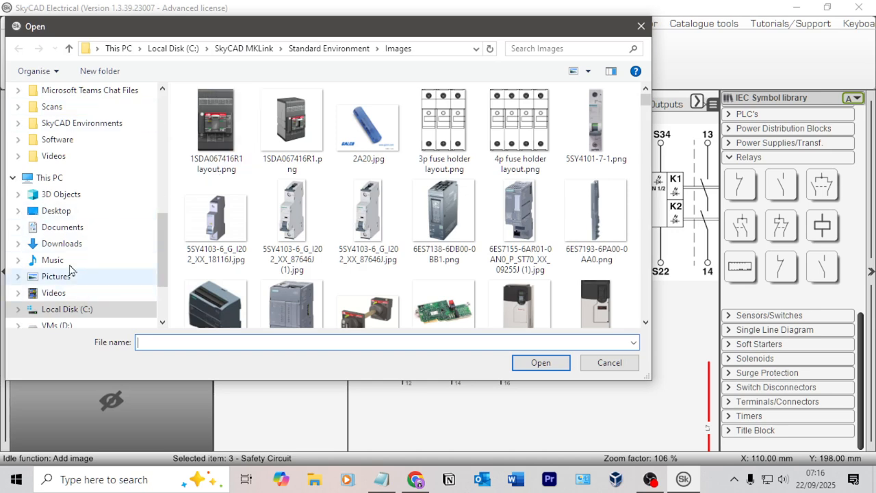
left_click(61, 243)
double_click(221, 123)
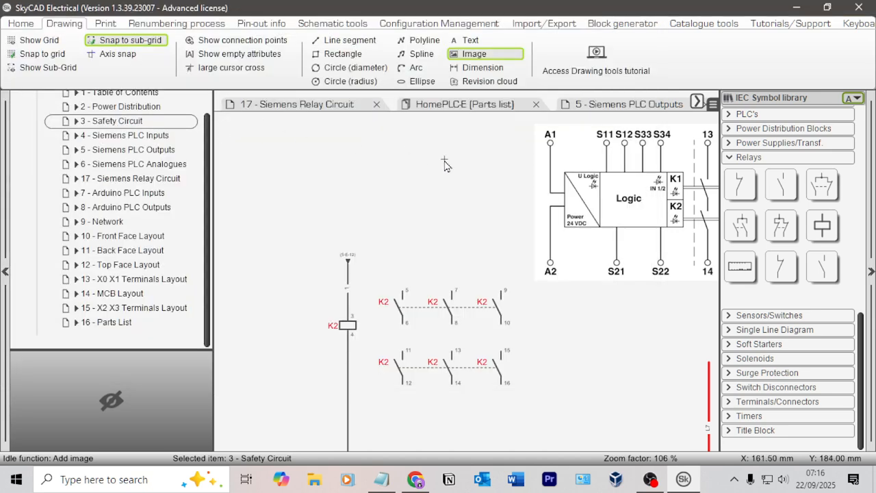
left_click(438, 218)
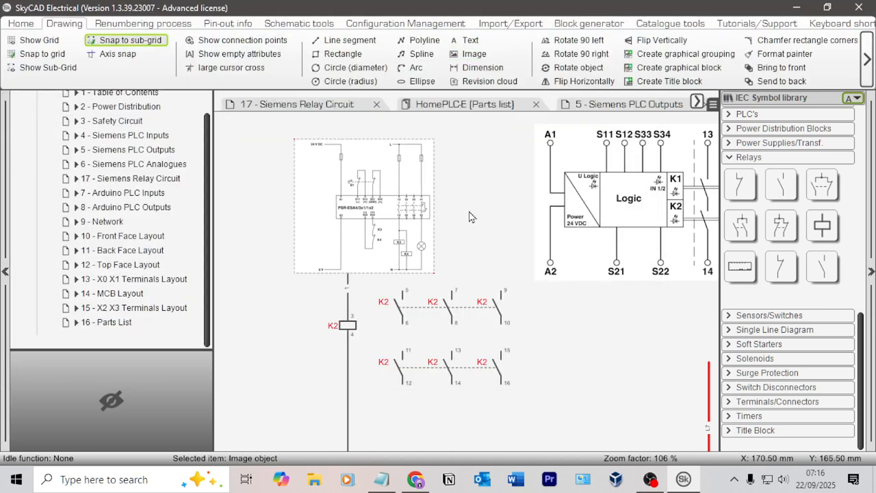
Step: Replace the old relay logic diagram with the Figure 19 image in the sheet's upper-right area and enlarge it
scroll(441, 215, "down", 2)
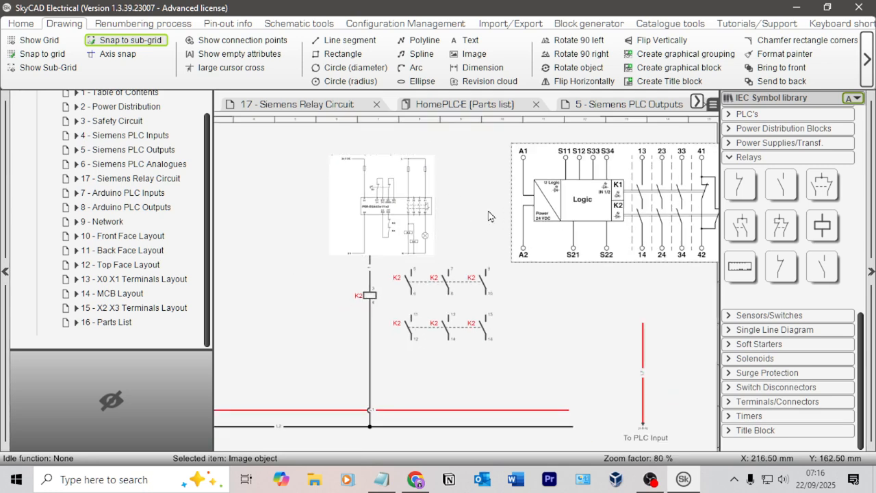
left_click_drag(371, 217, 568, 203)
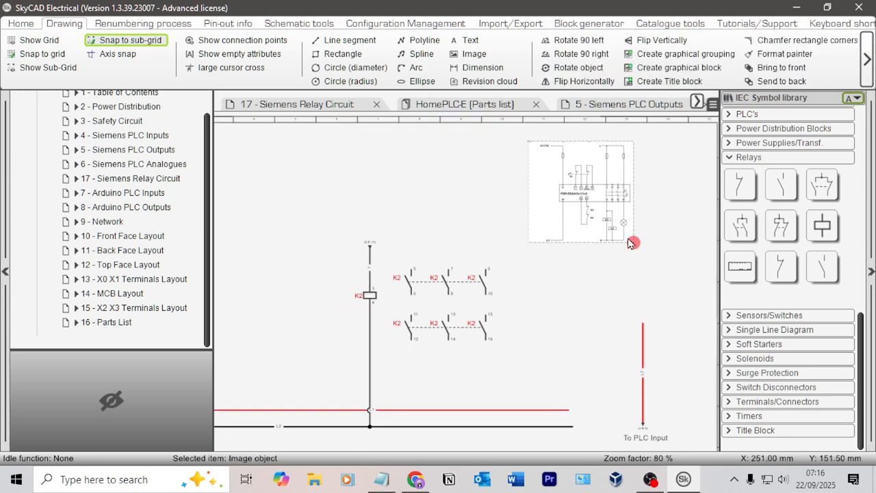
left_click(634, 243)
left_click_drag(634, 243, 473, 312)
left_click(387, 277)
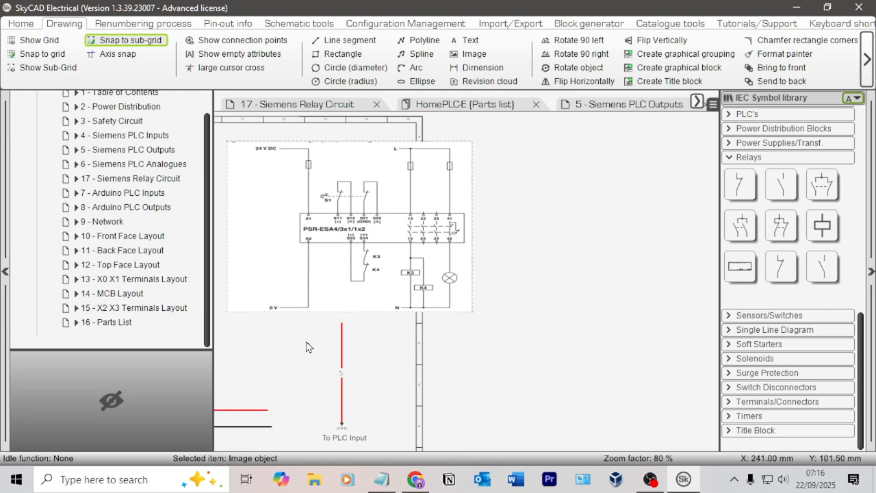
Step: Examine the K2 coil and its two rows of contacts against the PSR-ESA4 wiring diagram
middle_click_drag(307, 342, 574, 322)
left_click_drag(593, 269, 573, 214)
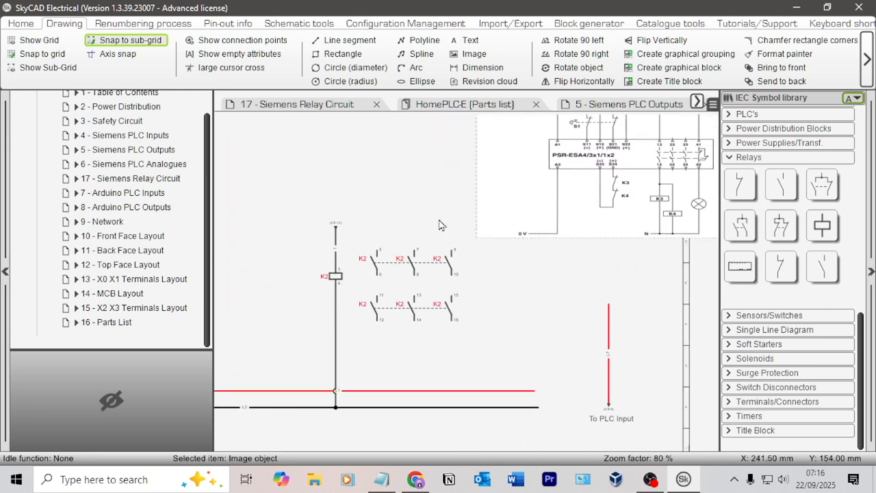
middle_click_drag(387, 190, 441, 234)
middle_click_drag(587, 302, 508, 309)
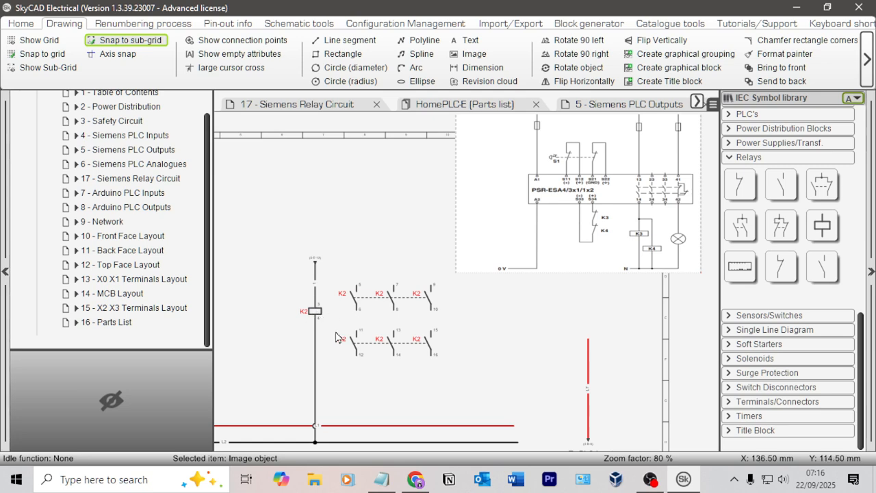
scroll(327, 324, "up", 2)
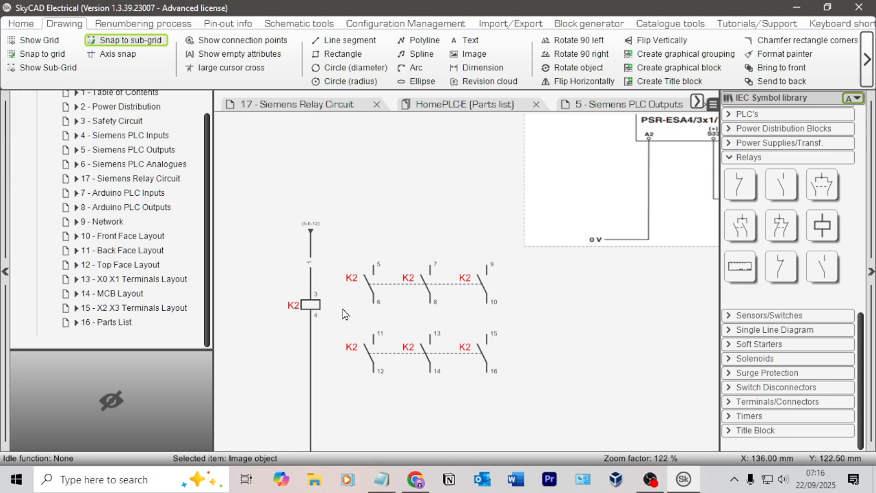
scroll(306, 315, "down", 2)
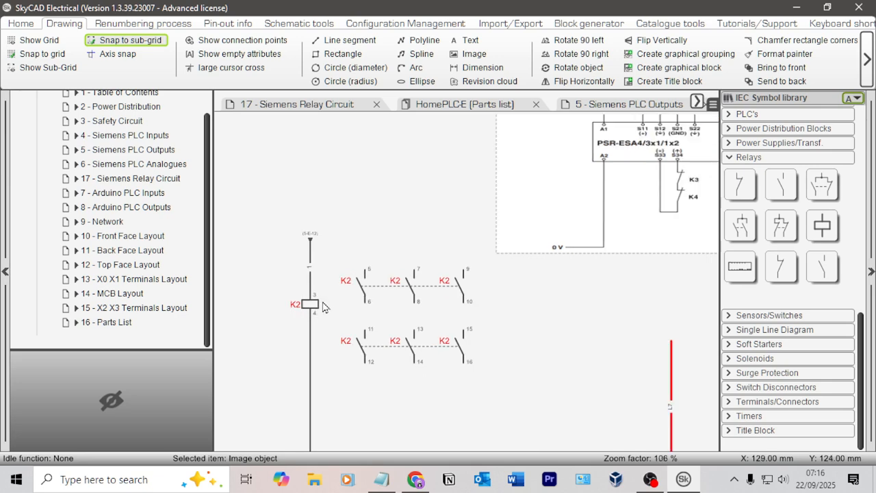
scroll(287, 333, "down", 2)
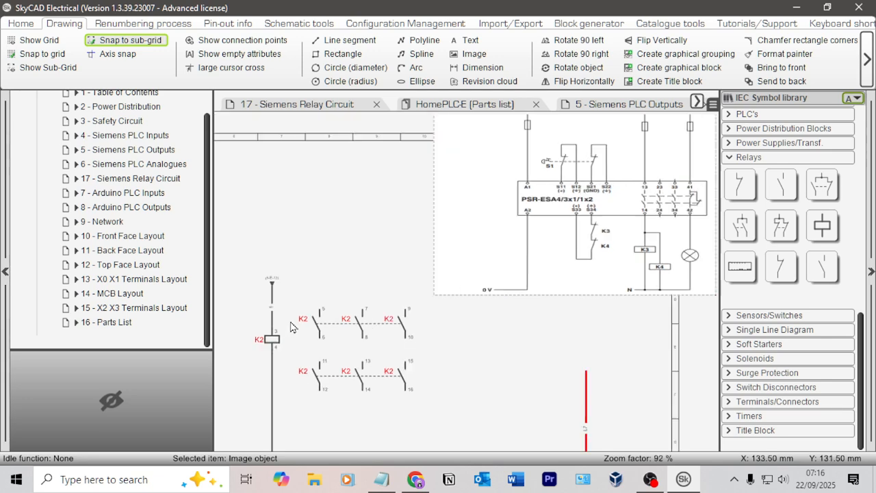
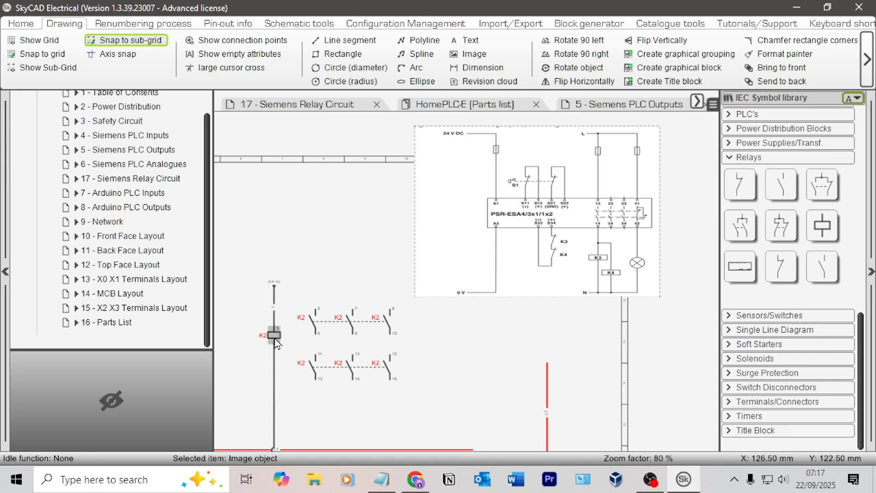
Step: Compare the K2 coil on the Safety Circuit sheet with the K2 coil on the Siemens PLC Outputs sheet
left_click(276, 343)
scroll(301, 316, "up", 1)
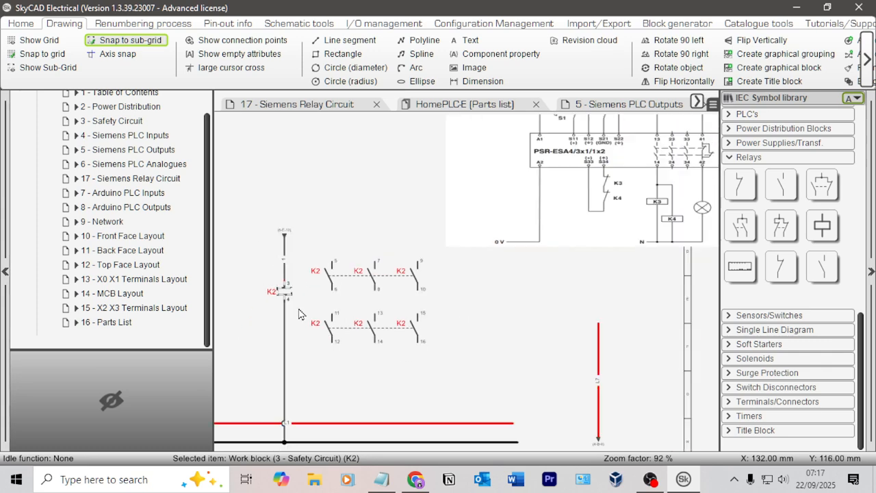
scroll(299, 314, "up", 3)
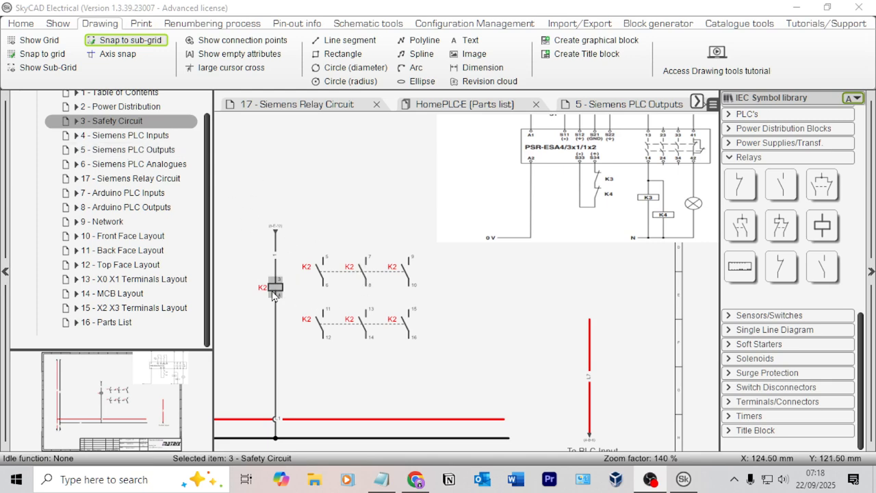
left_click(132, 149)
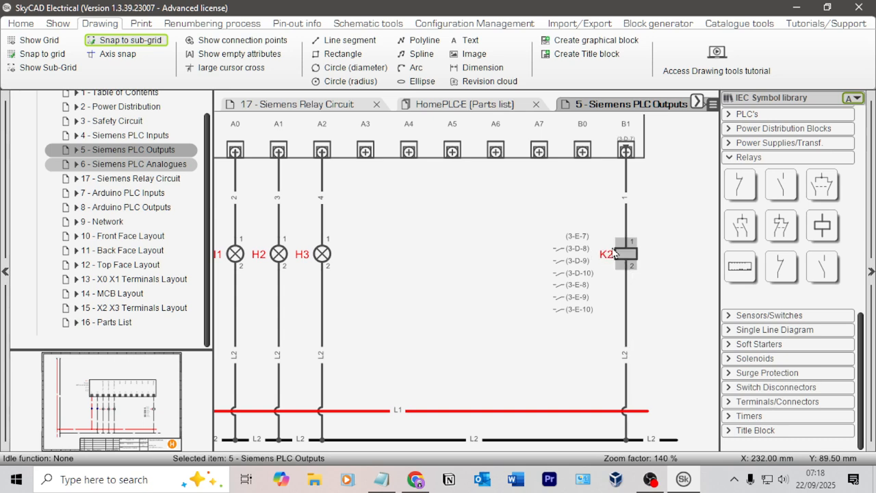
left_click(112, 120)
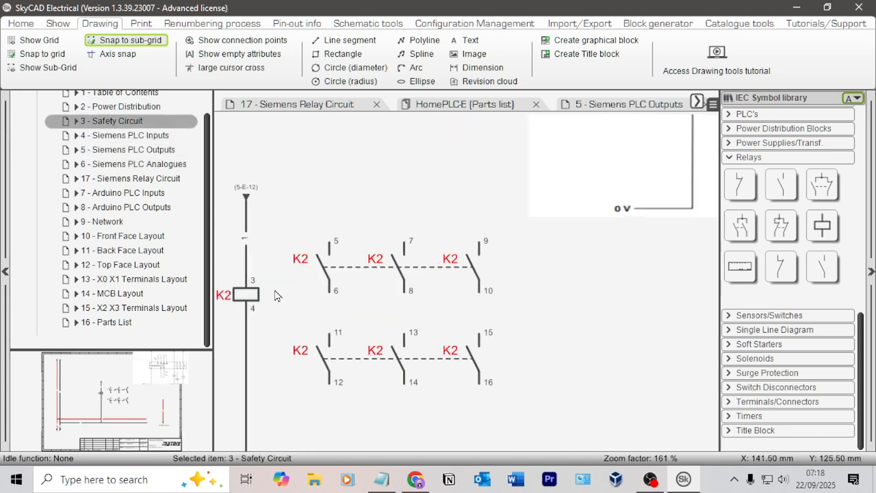
Step: Move the K2 coil off the vertical wire to a spot below the lower row of K2 contacts
scroll(294, 250, "down", 2)
left_click(255, 257)
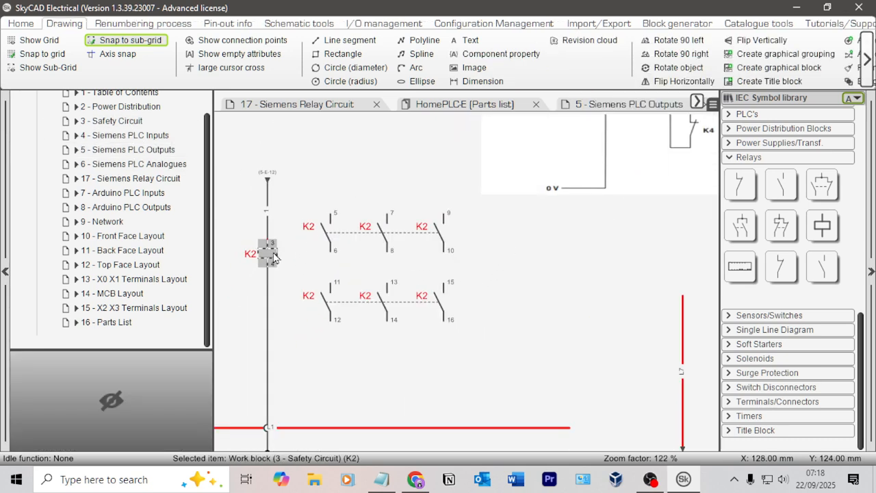
left_click_drag(267, 257, 332, 356)
left_click(410, 374)
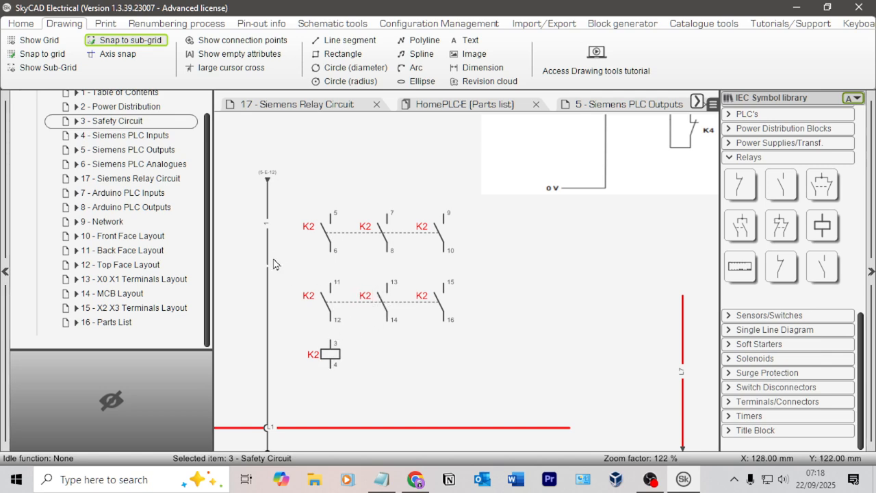
Step: Move both rows of K2 contacts together upward, leaving more space above the K2 coil
scroll(293, 249, "down", 3)
middle_click_drag(295, 249, 393, 260)
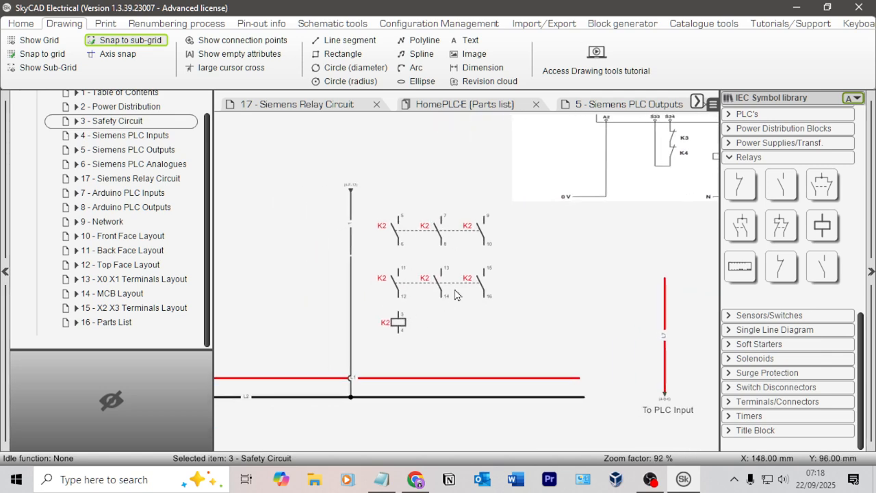
scroll(493, 273, "up", 5)
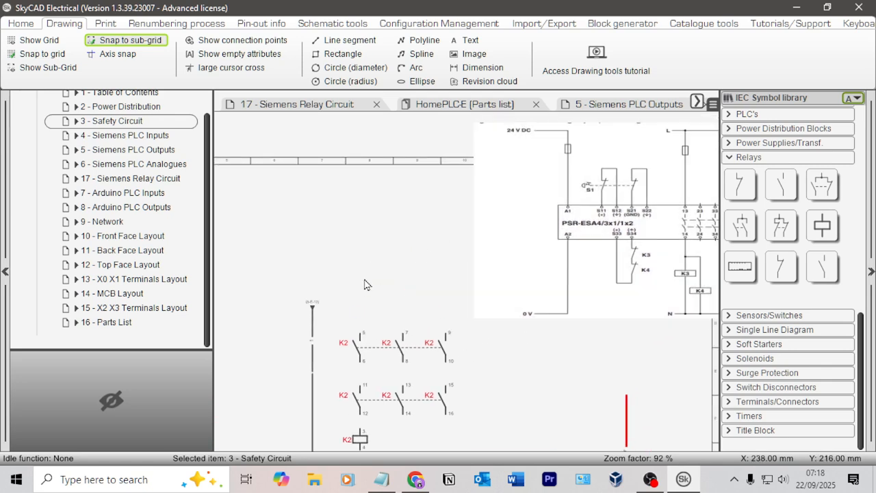
scroll(353, 288, "down", 1)
scroll(434, 226, "up", 4)
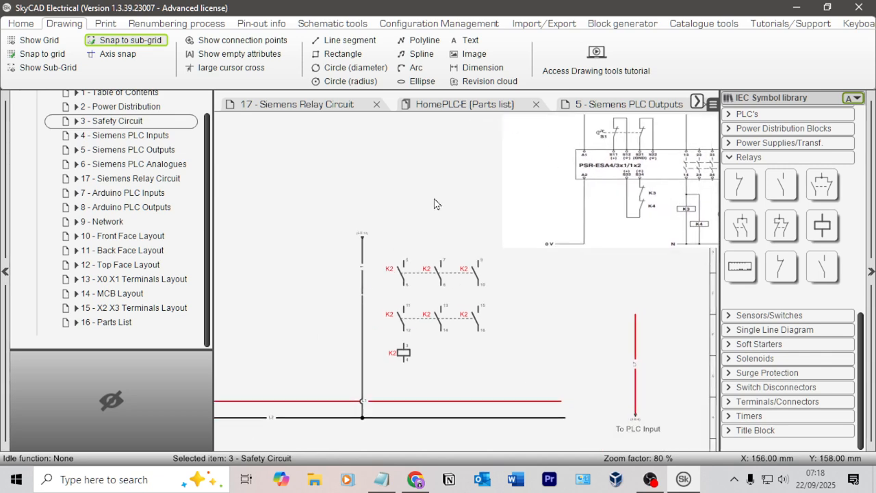
left_click(529, 305)
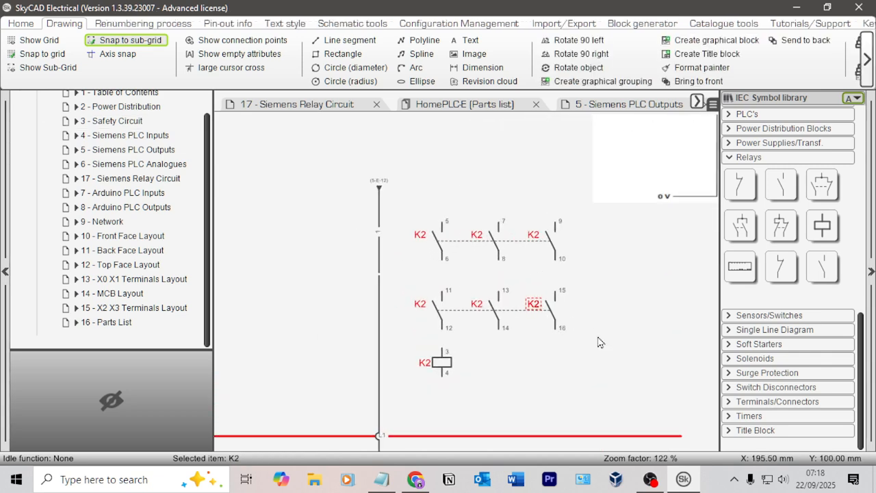
left_click_drag(593, 347, 399, 203)
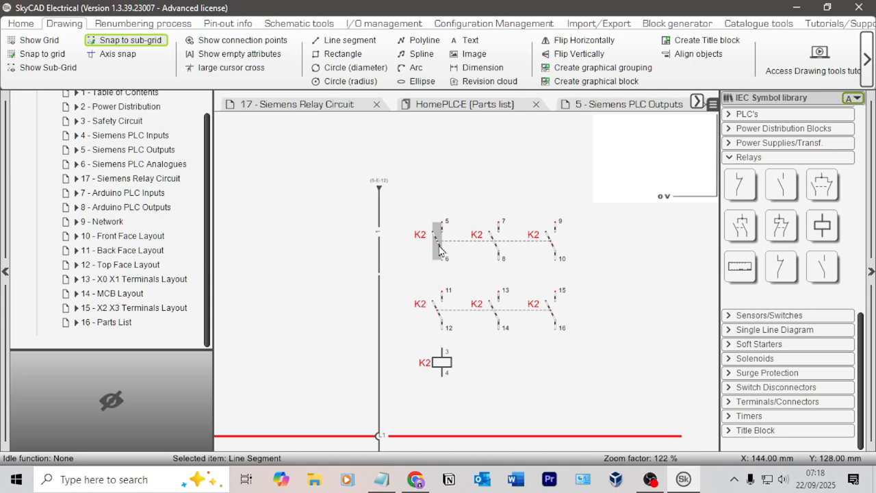
left_click_drag(439, 250, 427, 200)
left_click(576, 258)
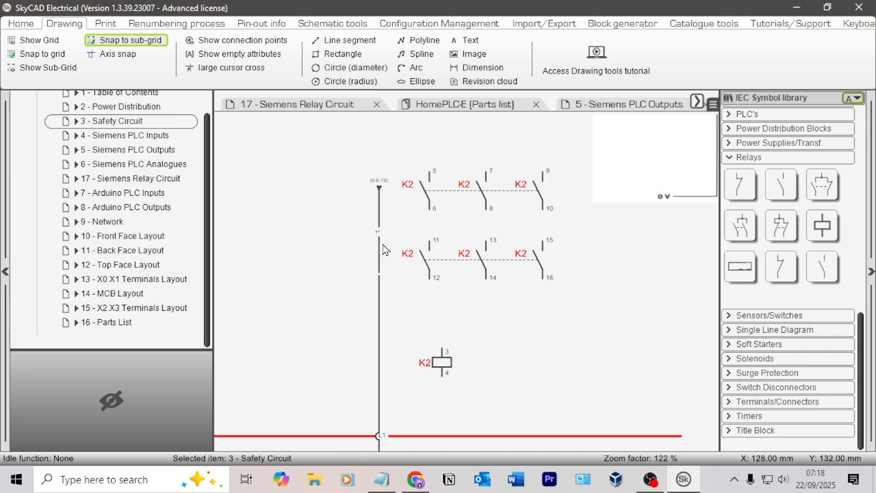
Step: Shift the K2 coil so it lines up directly beneath the K2 contact 11-12
left_click(443, 363)
left_click_drag(445, 361, 434, 355)
left_click(578, 323)
Step: Delete both segments of the old vertical wire beside the K2 contacts, down to the black supply line
scroll(587, 320, "down", 3)
mouse_move(588, 314)
middle_mouse_down()
mouse_move(503, 222)
mouse_move(531, 234)
middle_mouse_up()
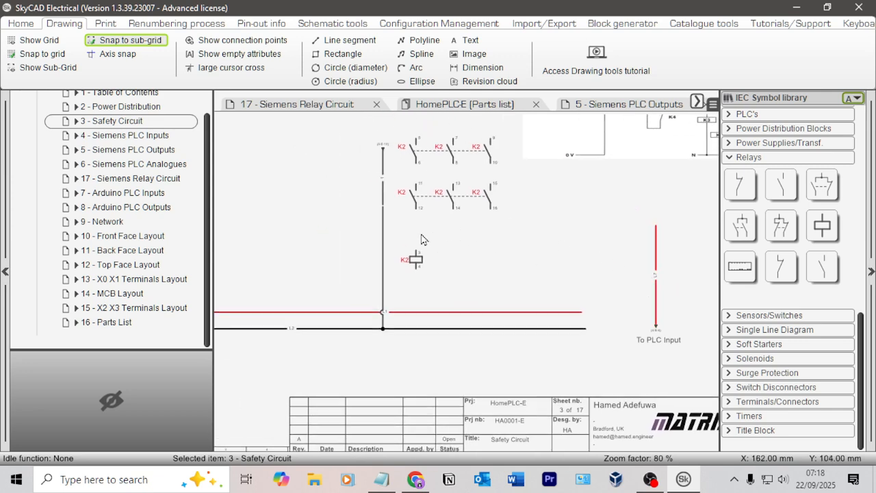
left_click_drag(396, 210, 372, 179)
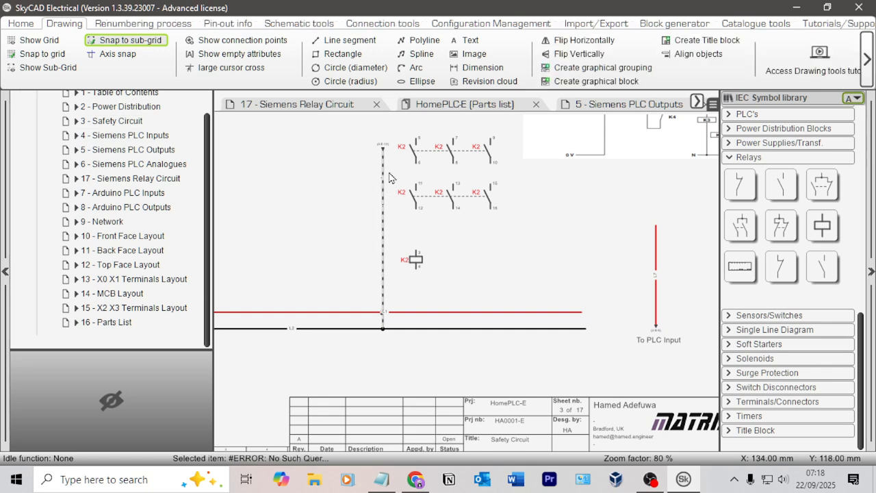
left_click(389, 173)
left_click(385, 176)
key("Delete")
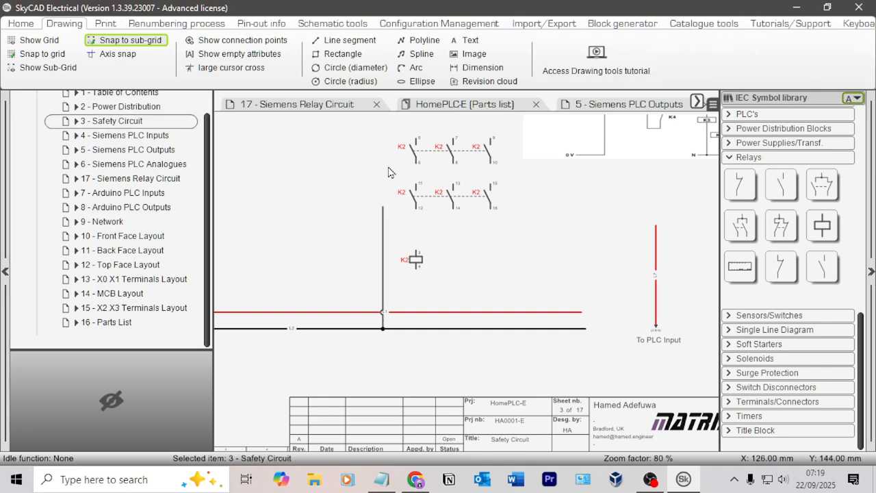
left_click(385, 227)
key("Delete")
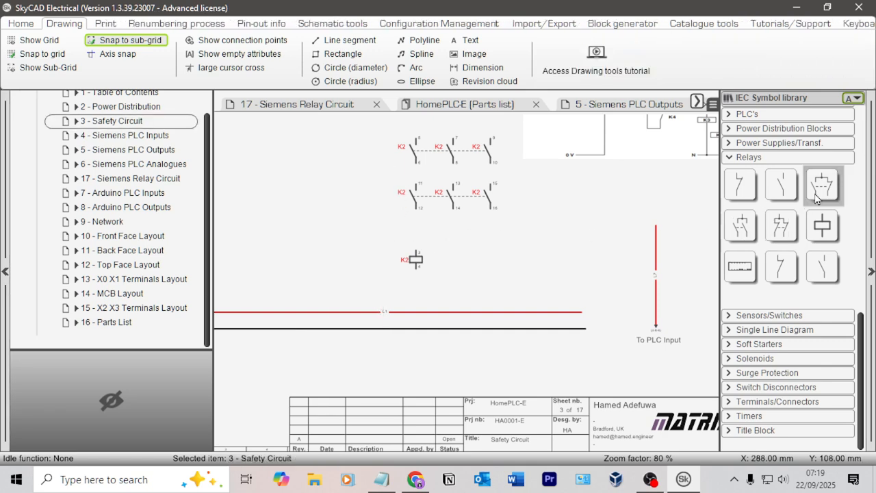
Step: Draw a control connection from K2 coil terminal 4 down to the black supply line
scroll(810, 181, "up", 7)
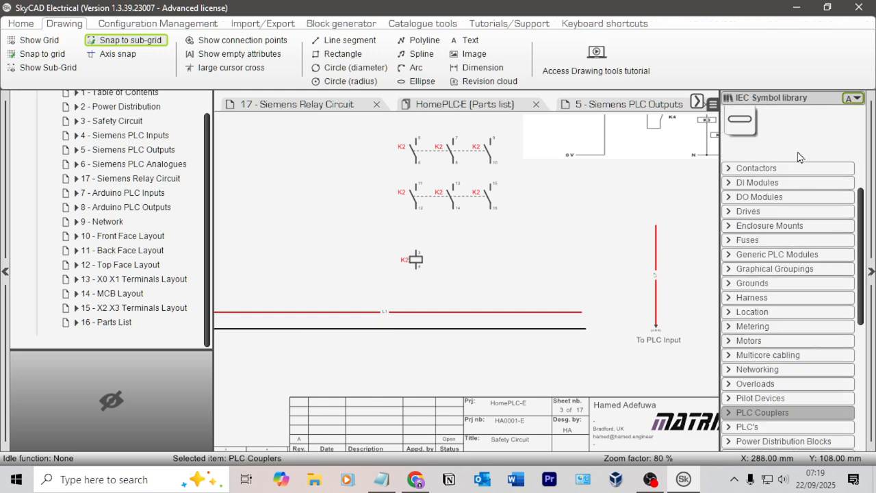
scroll(792, 150, "up", 2)
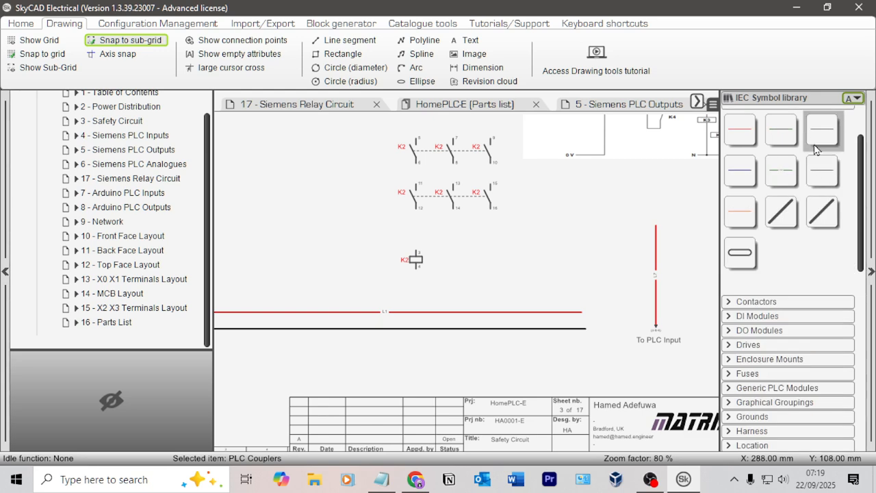
left_click(824, 130)
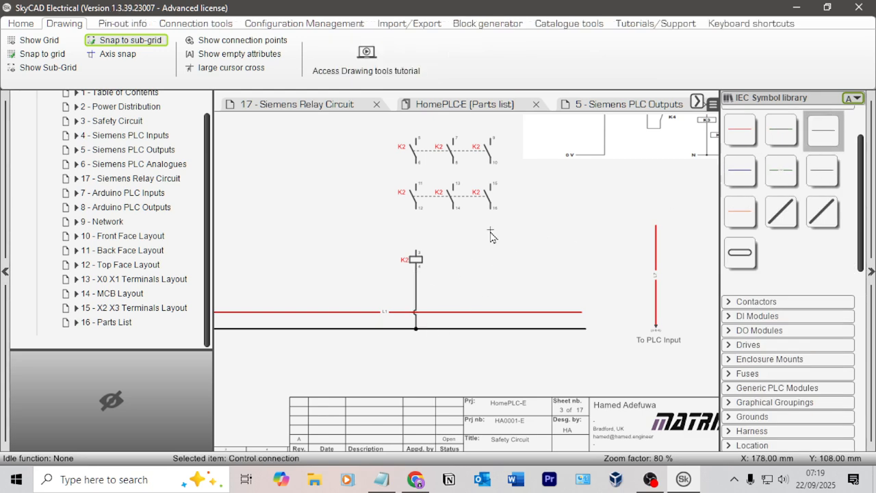
scroll(466, 236, "up", 1)
key("Escape")
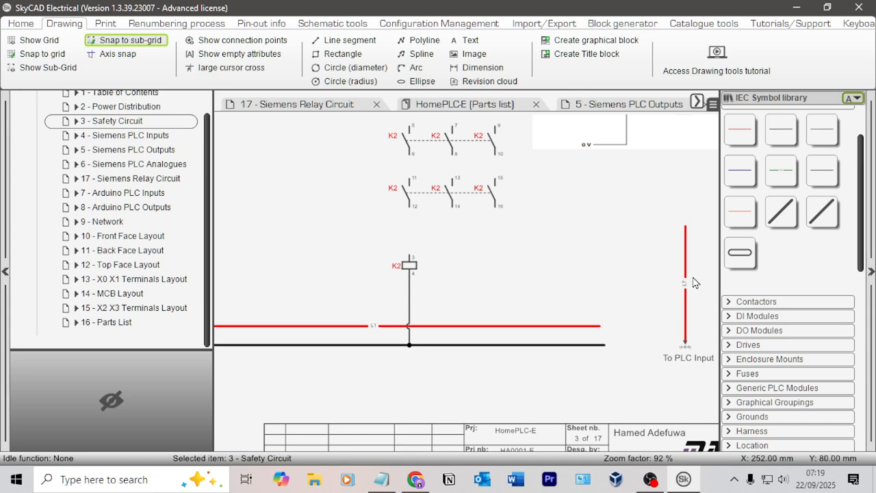
Step: Draw a control connection from K2 contact terminal 12 down to K2 coil terminal 3
left_click(814, 140)
left_click(408, 219)
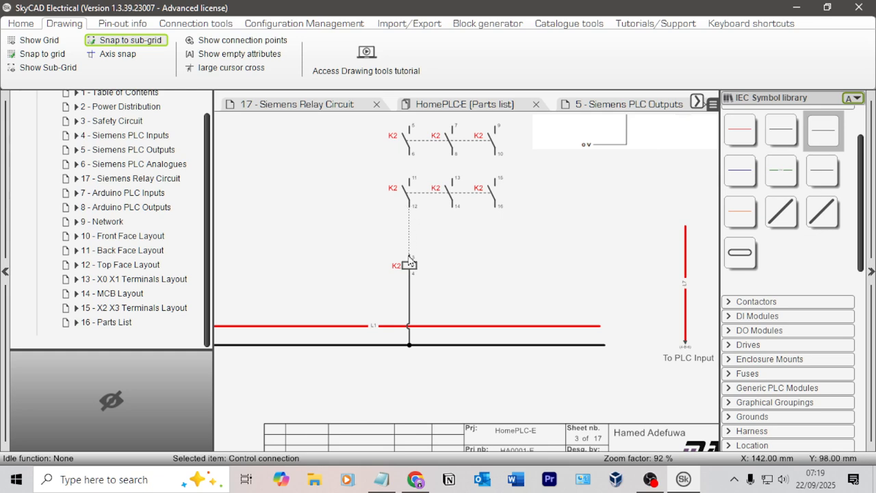
key("Escape")
scroll(568, 256, "down", 1)
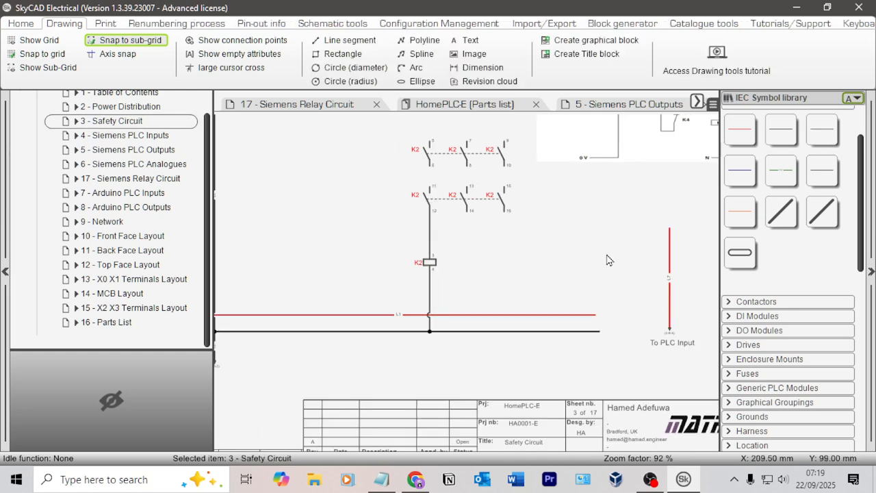
Step: Check the safety relay input on the Siemens PLC Inputs sheet and K2 on the Outputs sheet, and return to the Safety Circuit sheet
middle_click_drag(432, 235, 448, 243)
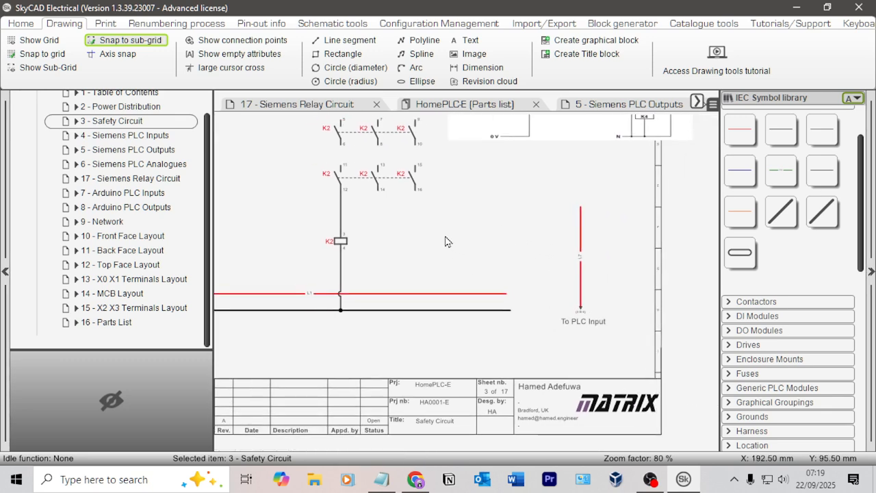
left_click(130, 136)
scroll(464, 260, "up", 2)
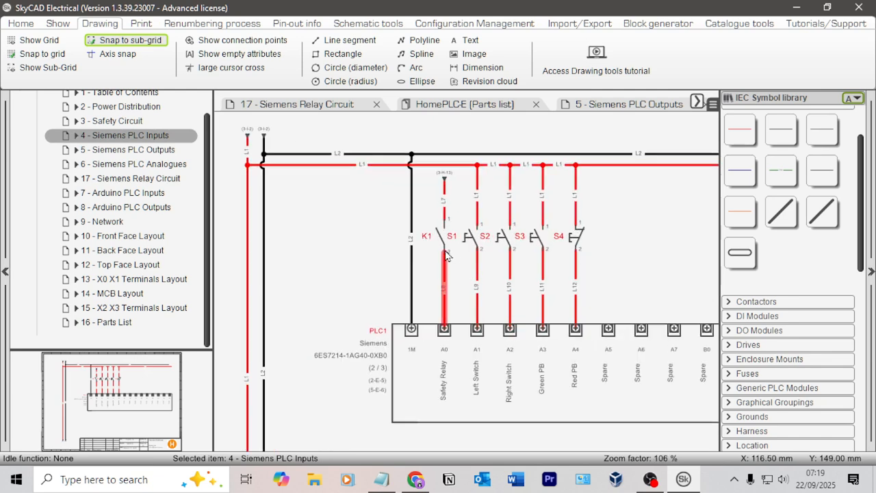
left_click(169, 156)
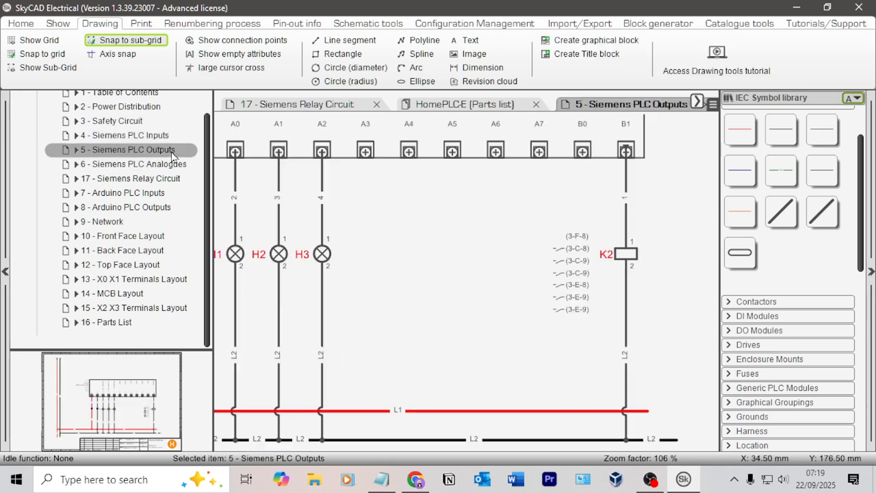
left_click(113, 121)
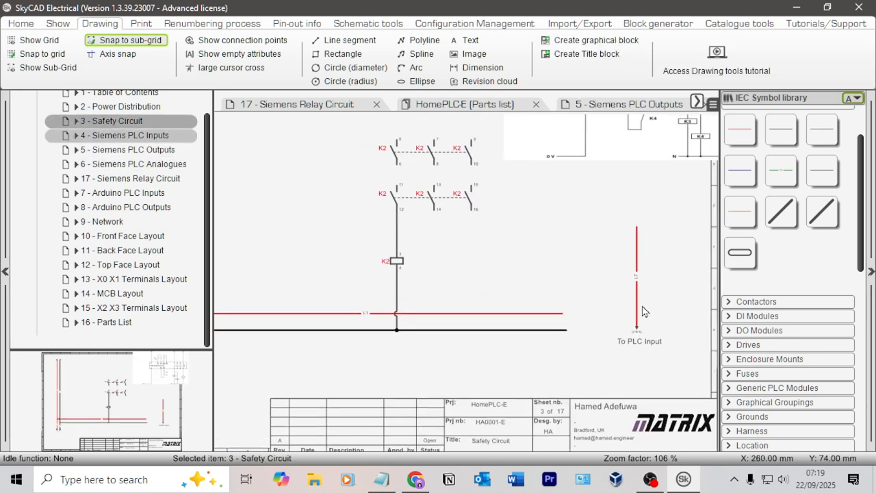
Step: Move the red L7 wire under K2 contact terminal 14 and shorten it so its arrow ends above the L1 line
scroll(668, 352, "up", 2)
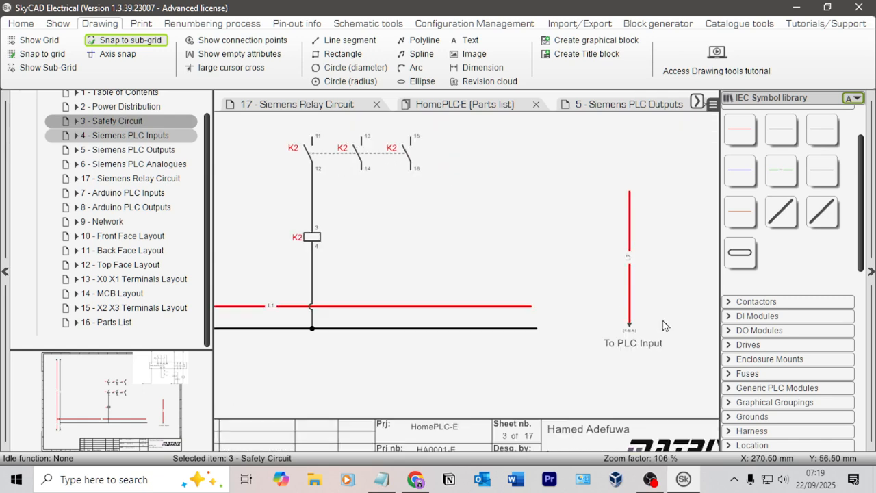
left_click(630, 234)
left_click_drag(631, 243, 362, 221)
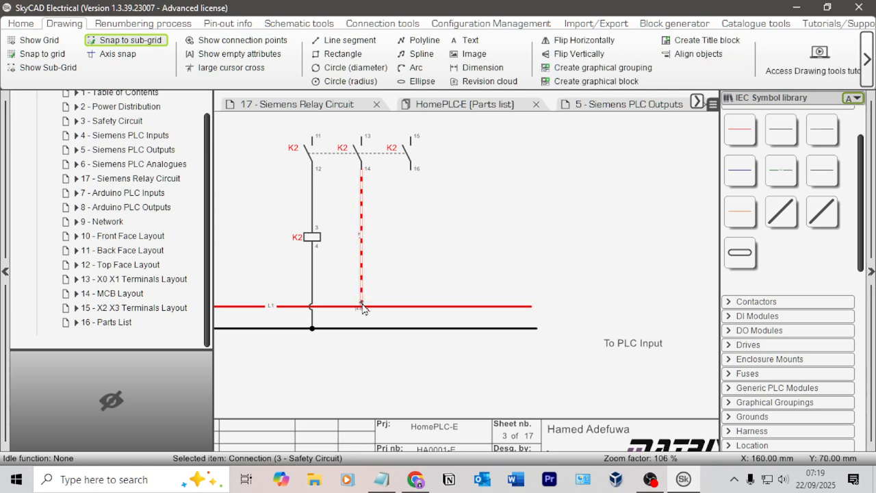
scroll(363, 303, "up", 4)
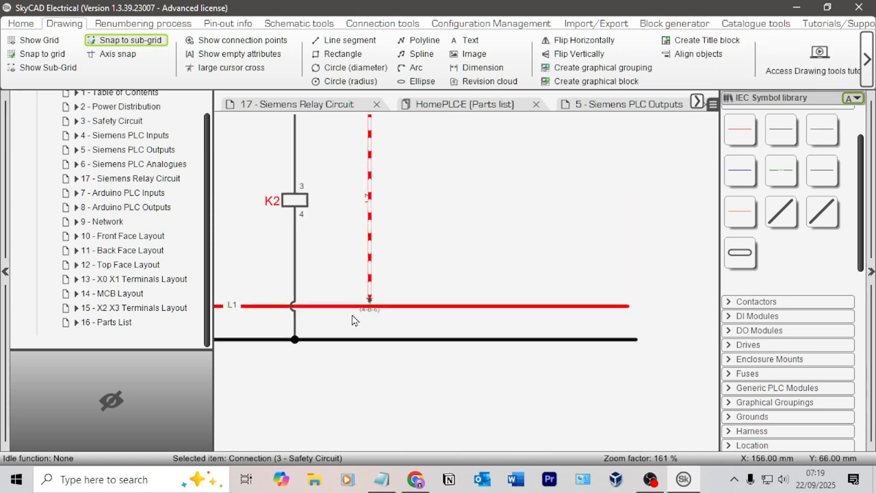
left_click(424, 295)
left_click(390, 299)
left_click_drag(388, 299, 390, 146)
left_click(387, 302)
left_click(450, 183)
Step: Move the "To PLC Input" label to just below the arrow of the L7 wire
scroll(521, 216, "down", 6)
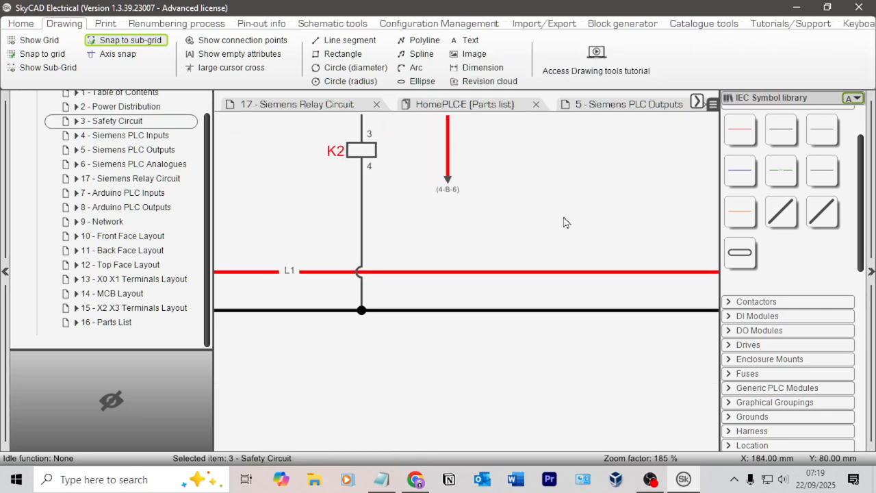
mouse_move(565, 218)
middle_mouse_down()
mouse_move(436, 251)
mouse_move(443, 270)
middle_mouse_up()
left_click(685, 363)
left_click_drag(703, 365, 350, 270)
Step: Set the "To PLC Input" label's text size to 28 and centre it under the L7 arrow
double_click(349, 267)
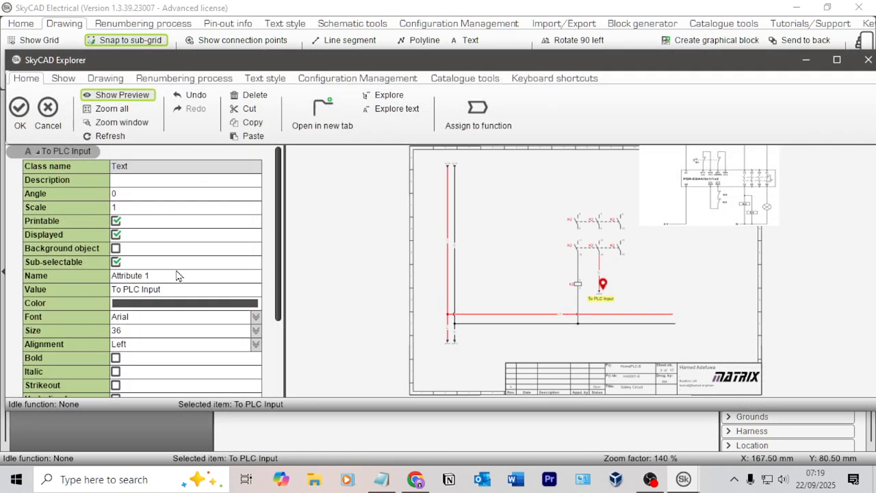
left_click(149, 331)
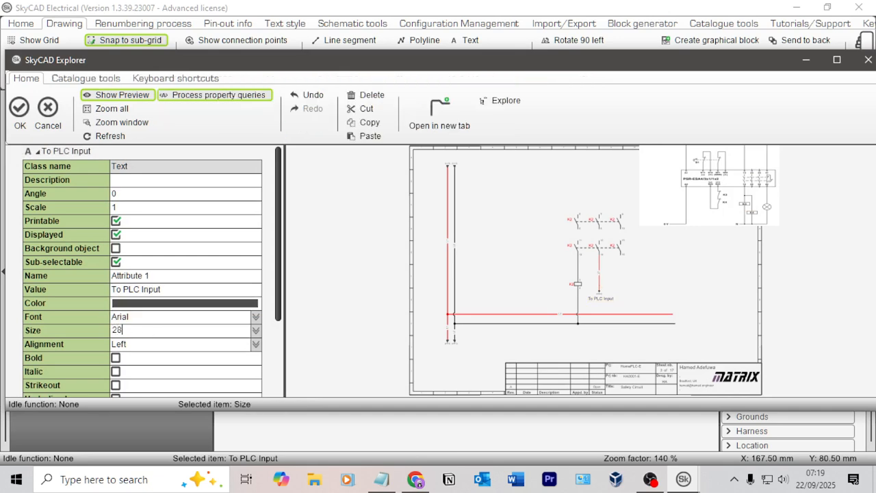
type("28")
key("Return")
left_click(19, 109)
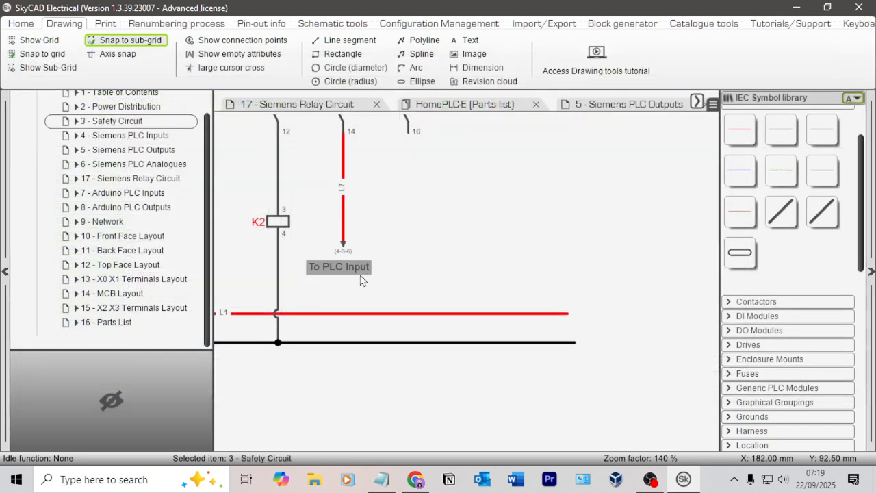
left_click_drag(344, 268, 348, 265)
left_click(419, 245)
Step: Move the PSR-ESA4 reference diagram image slightly upward on the Safety Circuit sheet, away from the K2 contacts
scroll(418, 193, "down", 3)
middle_click_drag(418, 179, 467, 278)
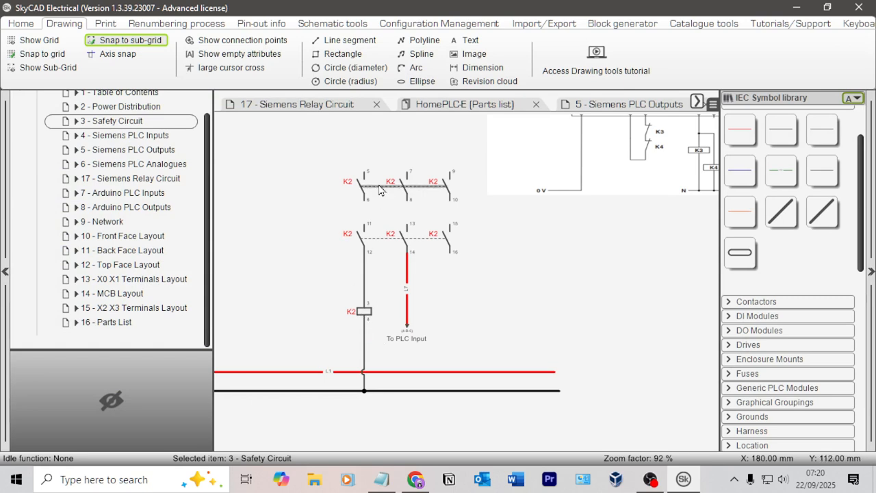
mouse_move(516, 249)
middle_mouse_down()
mouse_move(492, 383)
mouse_move(547, 376)
mouse_move(519, 293)
mouse_move(520, 264)
middle_mouse_up()
scroll(518, 341, "down", 3)
left_click_drag(536, 231, 528, 203)
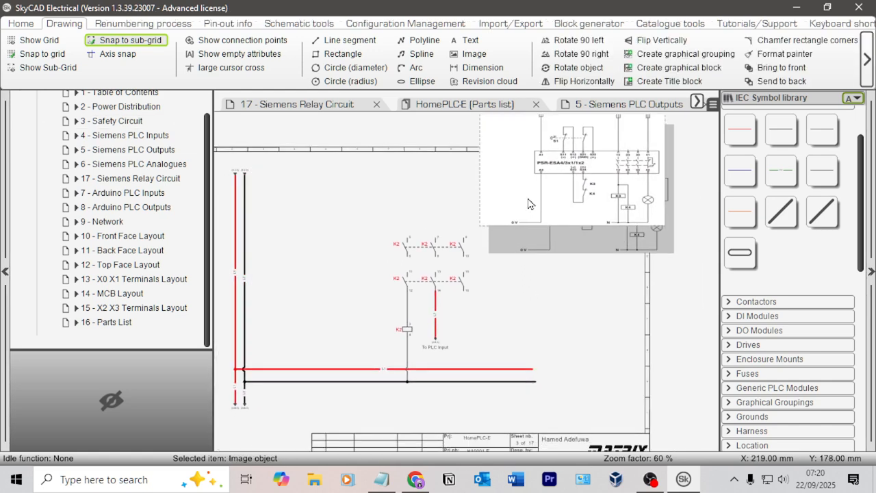
left_click(553, 250)
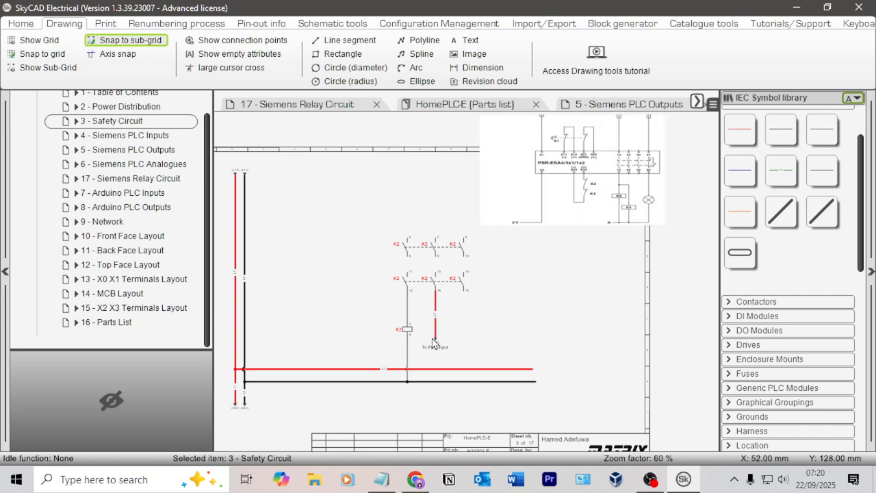
Step: Shift the K2 contacts, coil, connected wires, "To PLC Input" label and reference image together to the right, toward the end of the L1 line
left_click_drag(505, 360, 361, 231)
key("Right")
key("Right")
key("Right")
key("Right")
key("Right")
key("Right")
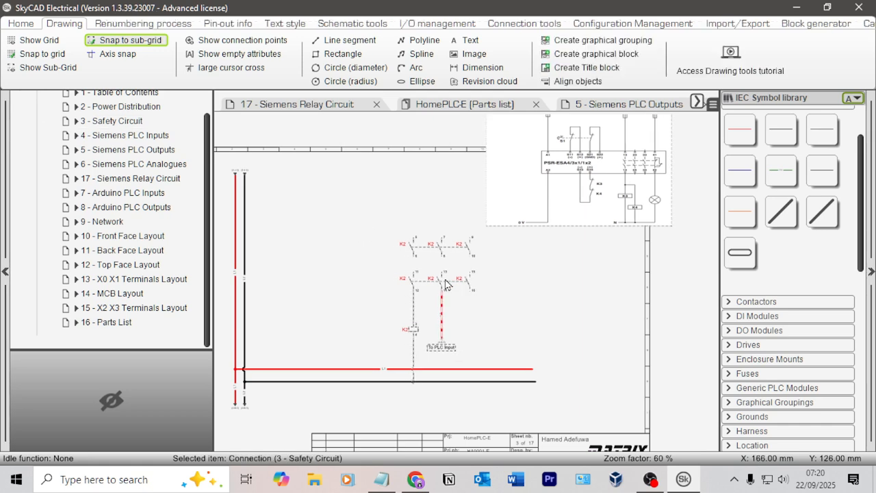
key("Right")
key("Right")
key("Right")
key("Right")
key("Right")
key("Right")
key("Right")
key("Right")
key("Right")
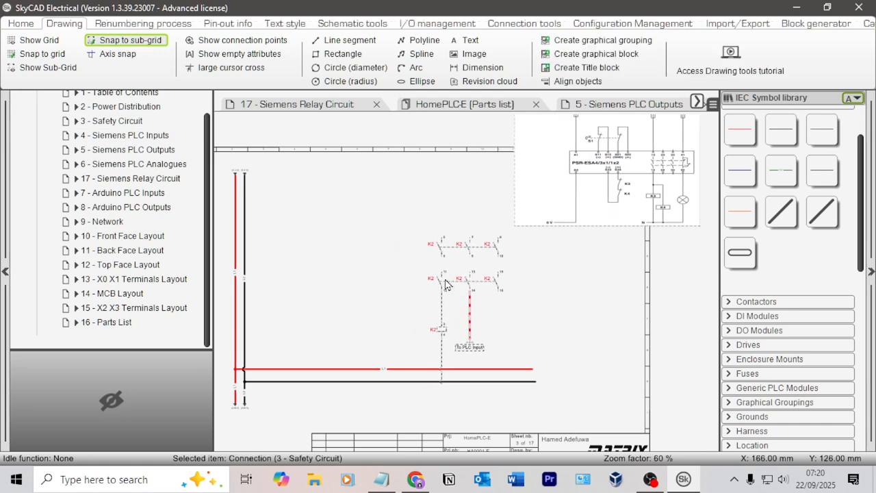
key("Right")
key("Right")
key("Right")
key("Right")
key("Right")
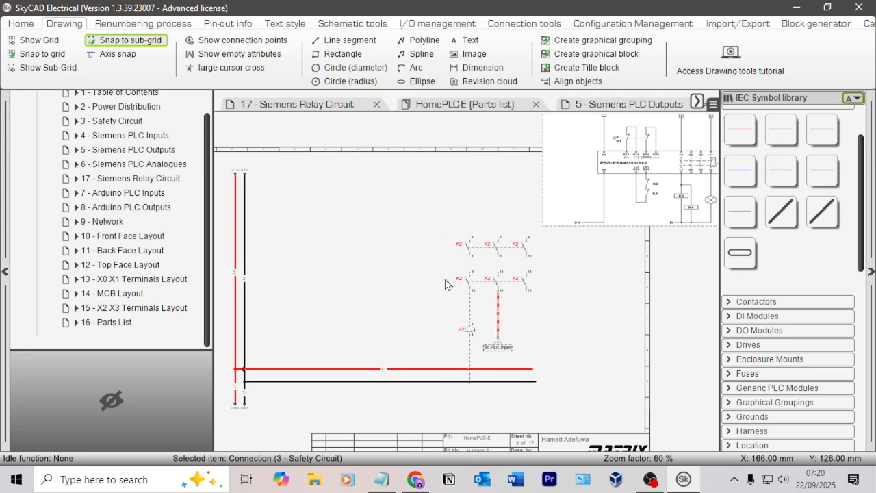
Step: Reconnect the K2 coil's lower wire to the horizontal black line with a junction point
scroll(468, 373, "up", 5)
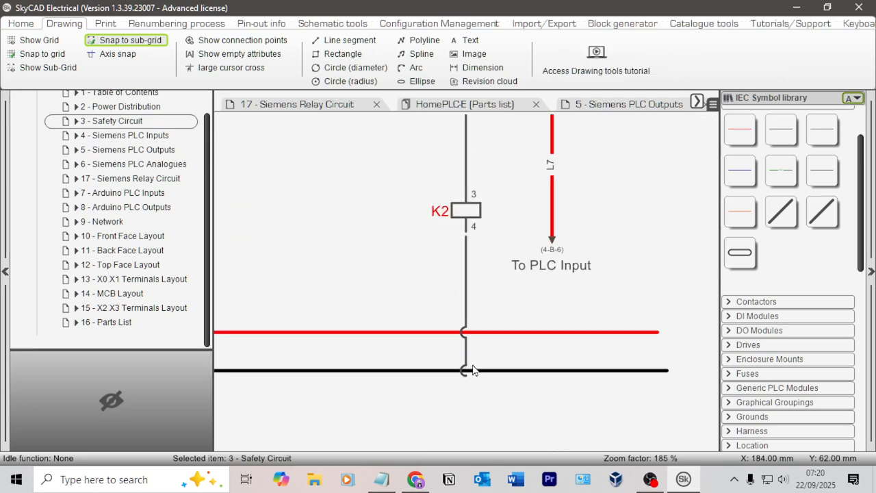
left_click(466, 373)
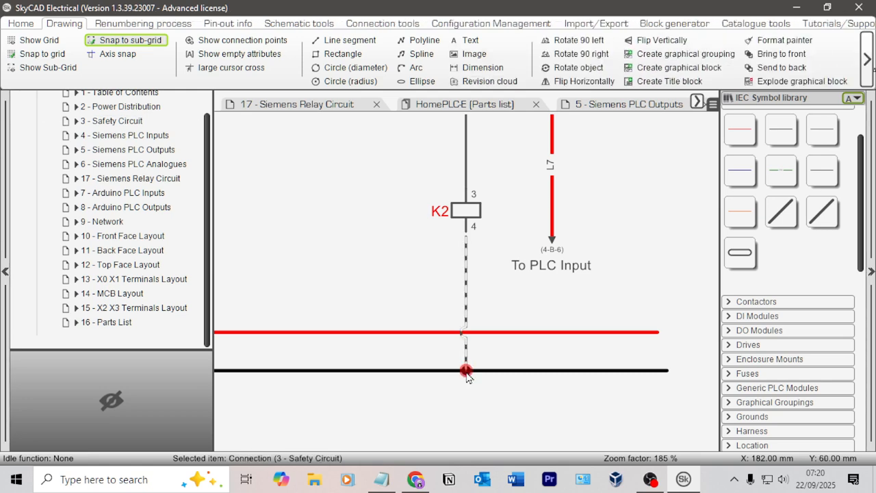
left_click(560, 354)
scroll(568, 335, "down", 5)
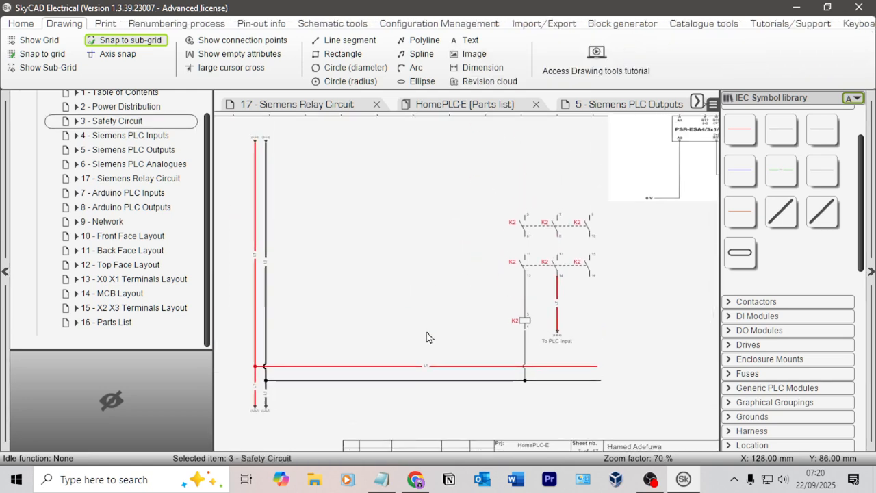
Step: Draw a dashed rectangle around both rows of K2 contacts, leaving empty space inside it to the left of them
middle_click_drag(625, 285, 494, 355)
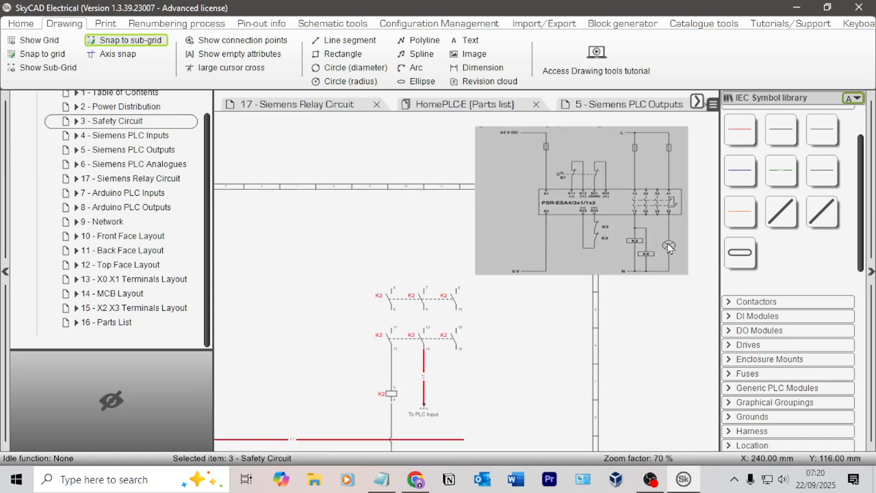
left_click(342, 53)
left_click_drag(475, 359, 237, 267)
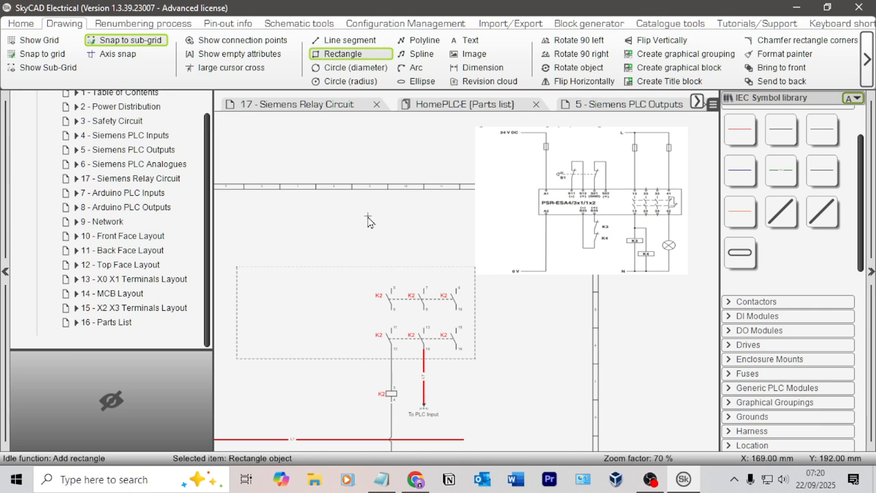
key("Escape")
scroll(412, 254, "up", 2)
scroll(404, 235, "down", 1)
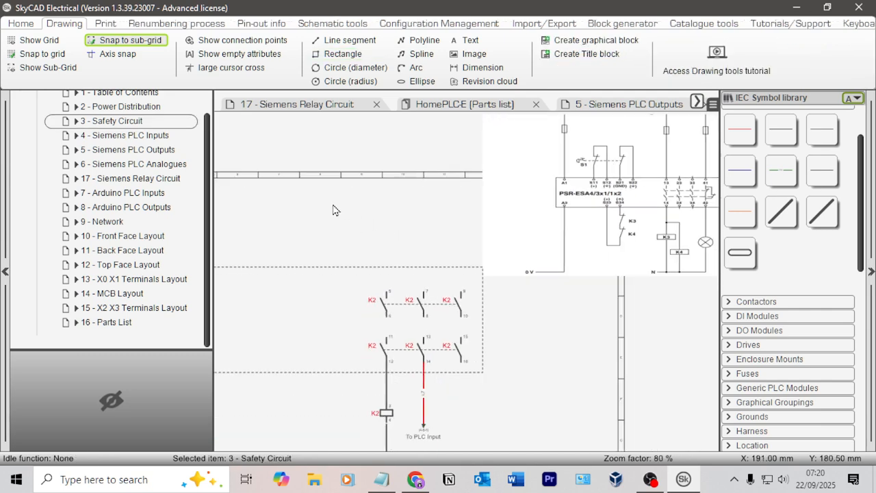
Step: Draw a horizontal red power line from the upper part of the vertical L1 wire, passing above the dashed rectangle to its right edge
middle_click_drag(332, 204, 535, 165)
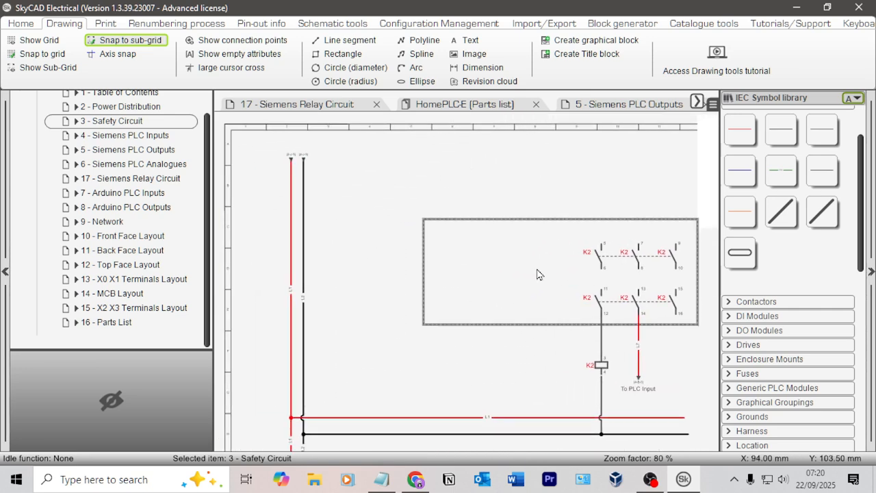
left_click(743, 130)
middle_click_drag(467, 161, 366, 157)
middle_click_drag(302, 159, 333, 160)
left_click(230, 172)
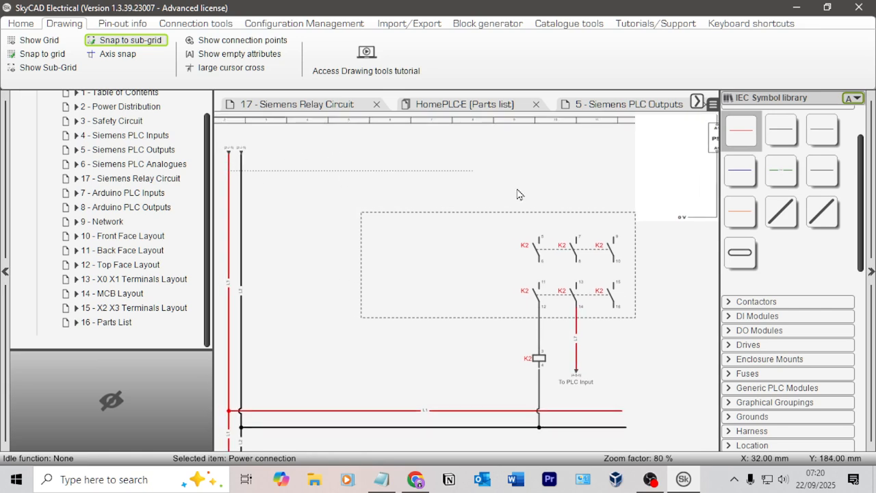
left_click(632, 192)
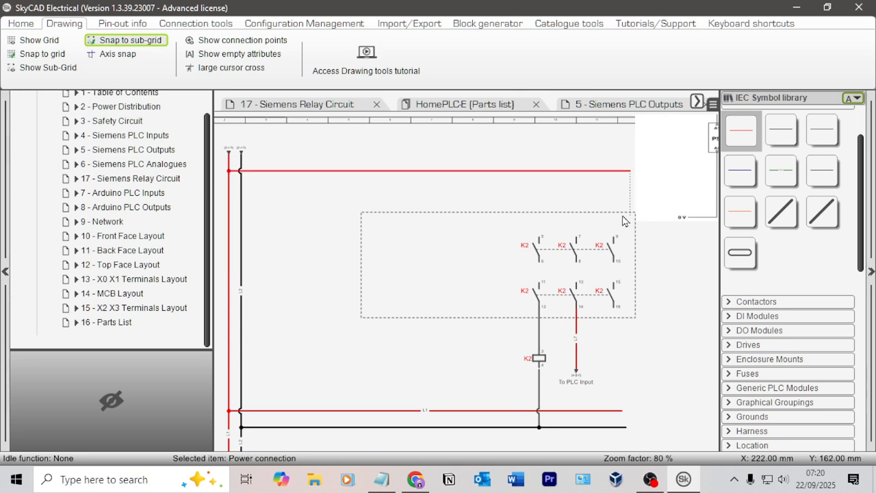
Step: Connect K2 contact terminals 5 and 7 to the upper red power line with vertical red wires
scroll(536, 240, "up", 1)
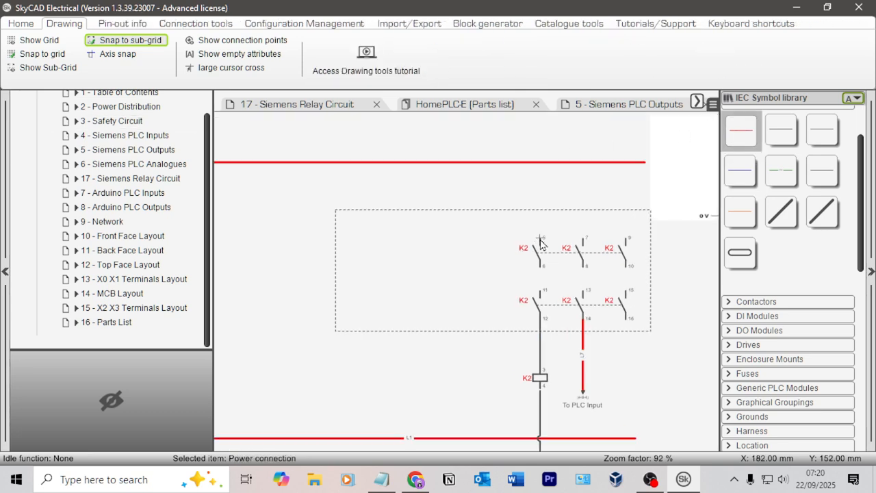
left_click(547, 170)
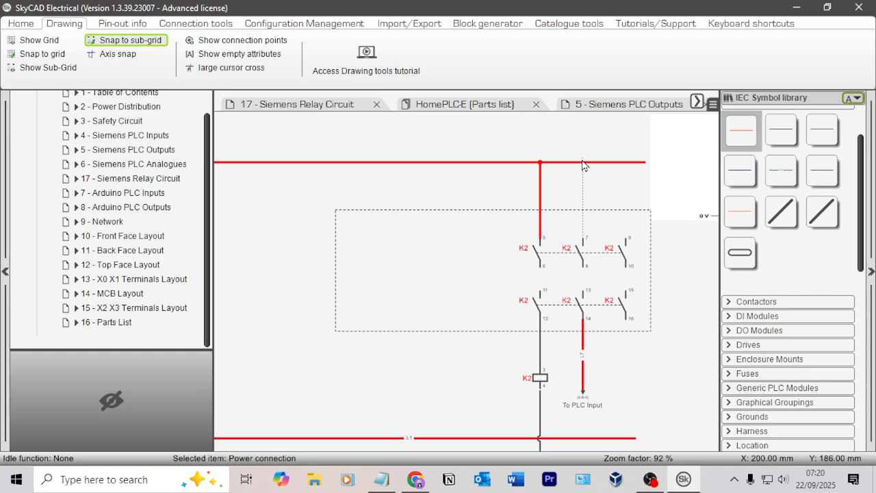
key("Escape")
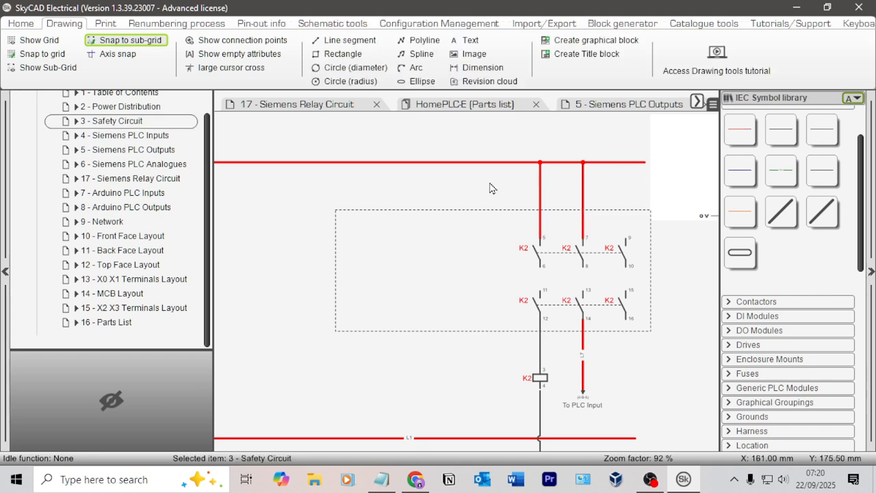
scroll(605, 227, "down", 1)
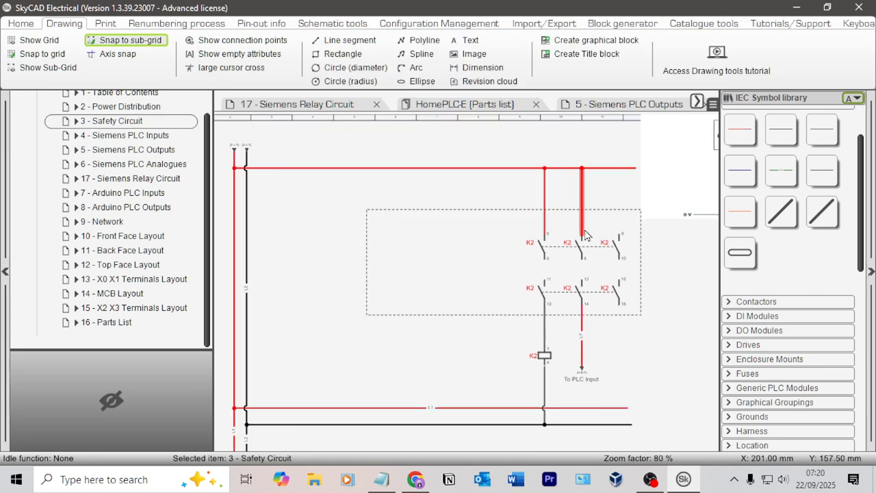
Step: Extend the wire below the K2 coil up to terminal 4 to close the gap
middle_click_drag(653, 264, 614, 297)
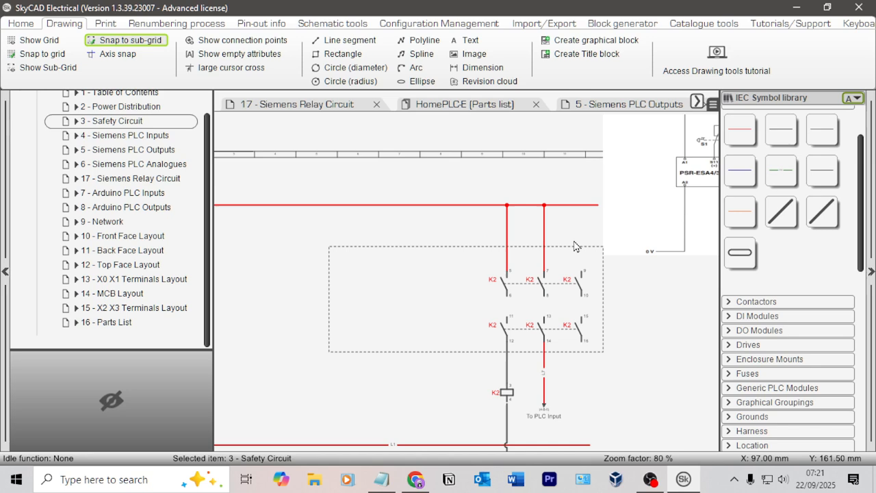
middle_click_drag(577, 247, 471, 284)
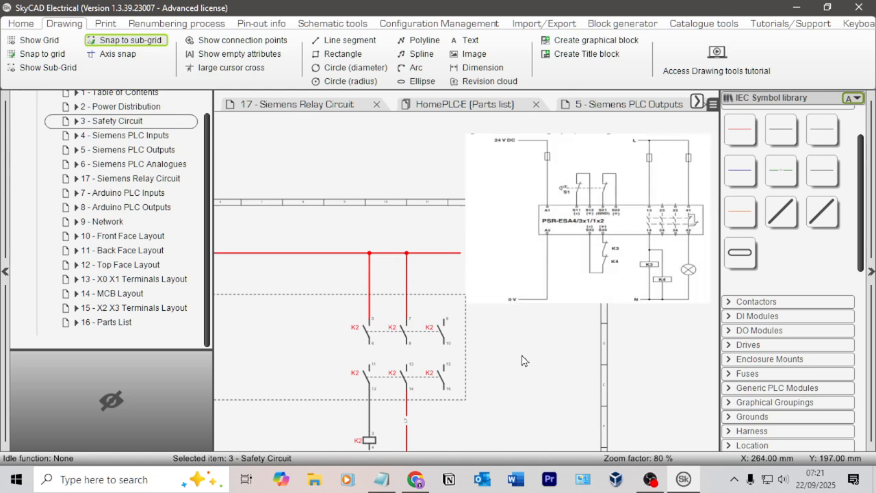
middle_click_drag(521, 360, 554, 264)
scroll(402, 387, "up", 5)
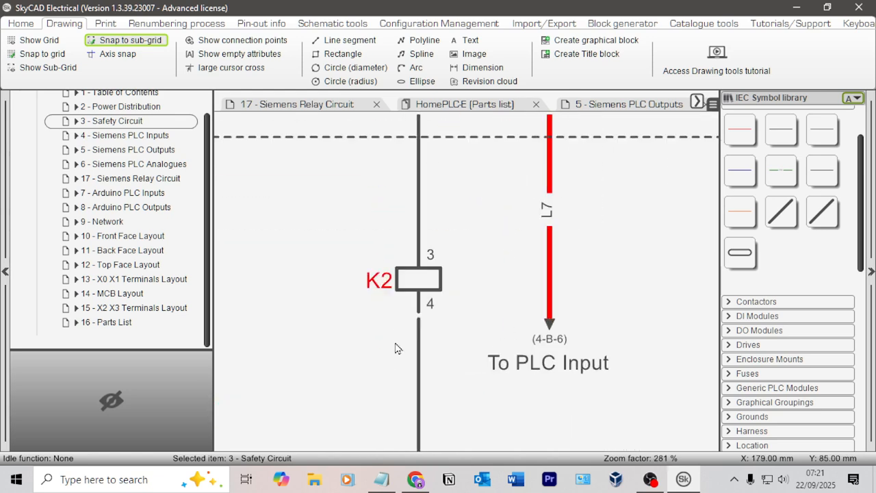
left_click(419, 324)
left_click_drag(419, 319, 418, 311)
left_click(477, 307)
scroll(479, 301, "down", 4)
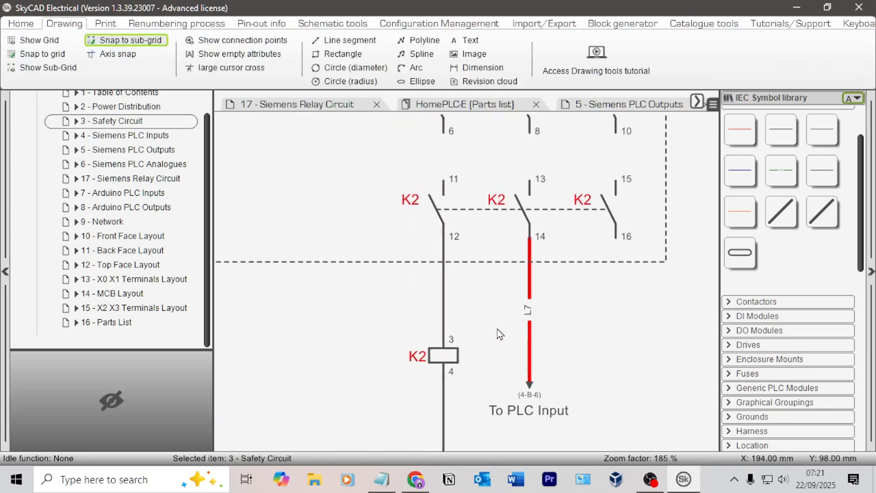
Step: Place a relay coil symbol inside the dashed rectangle near its left edge
scroll(788, 321, "down", 5)
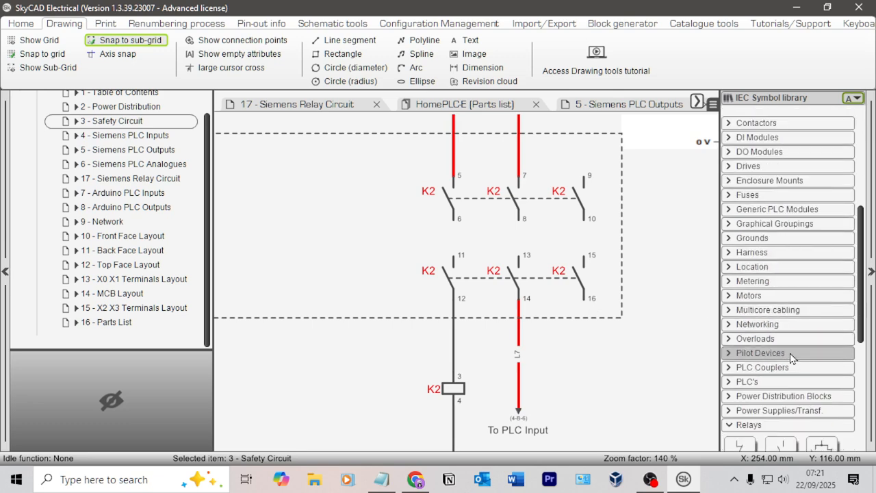
left_click(781, 339)
scroll(780, 348, "down", 5)
left_click(823, 226)
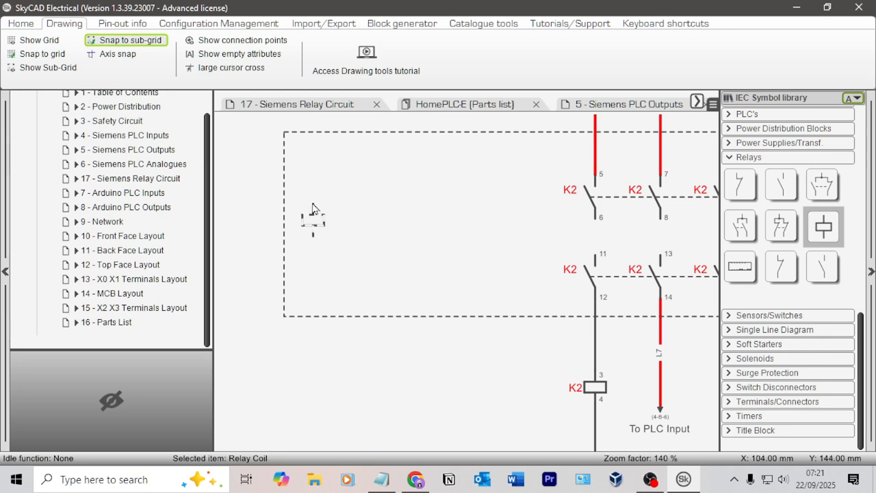
left_click(313, 209)
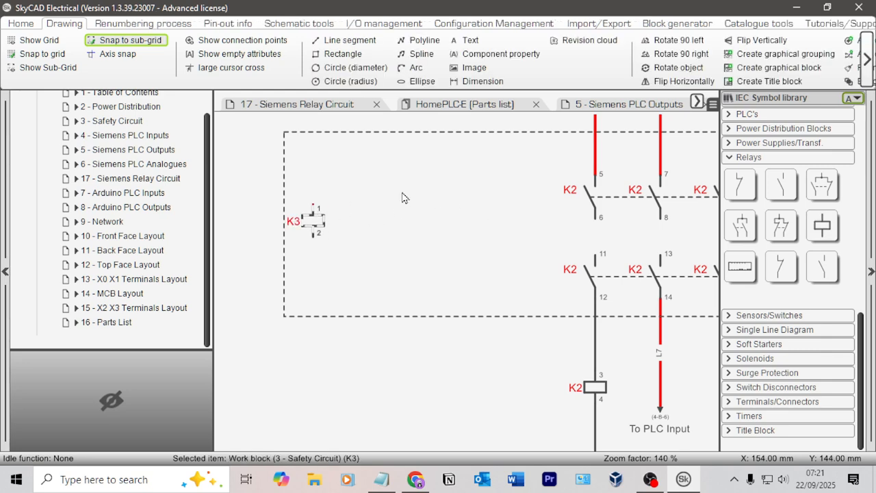
double_click(313, 220)
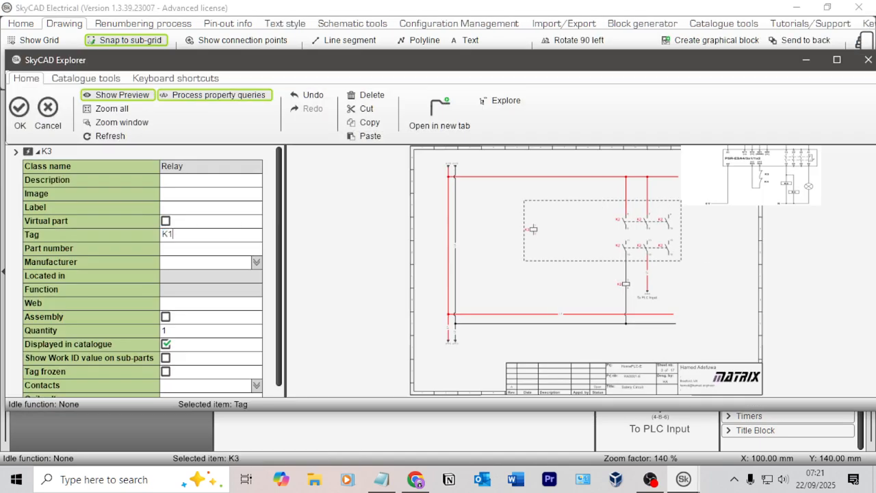
key("Return")
left_click(433, 273)
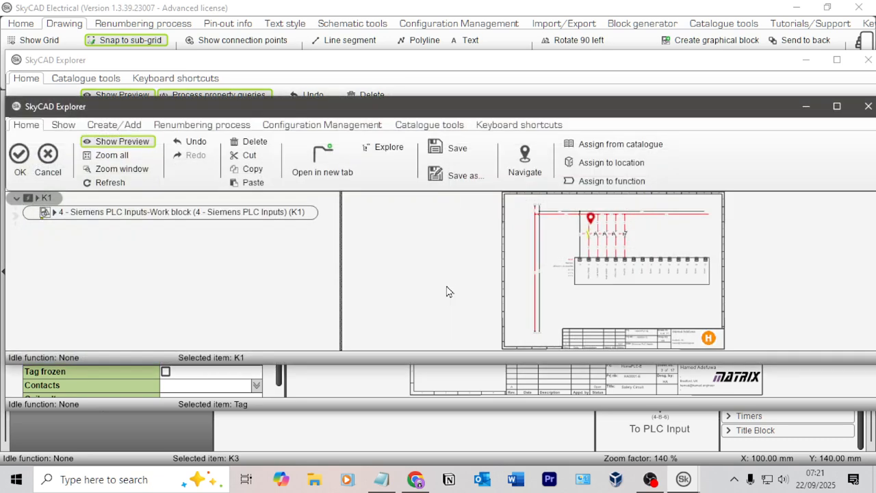
left_click(48, 156)
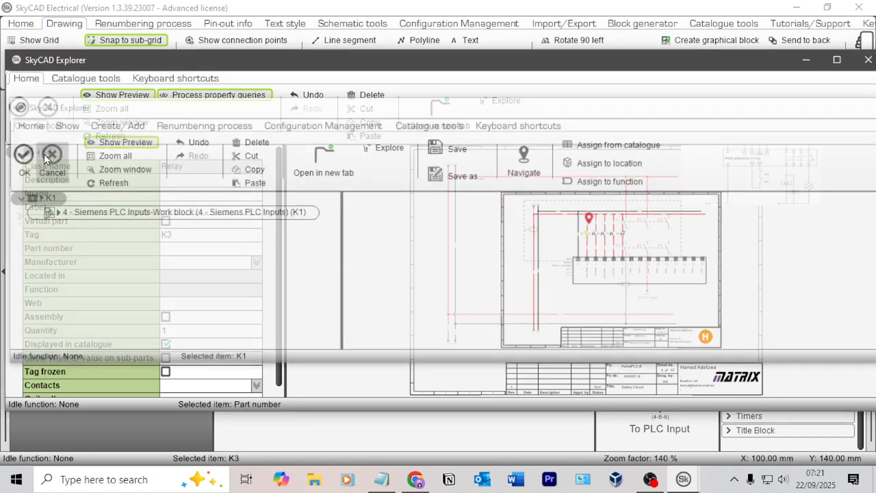
left_click(48, 110)
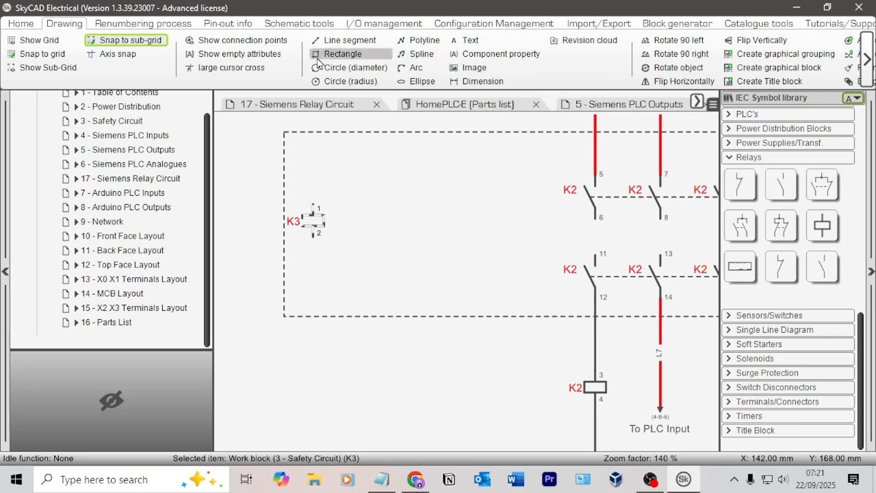
Step: Link the new relay coil with the K1 contact on the Siemens PLC Inputs sheet and centre the contact's cross-reference under its tag
left_click(22, 23)
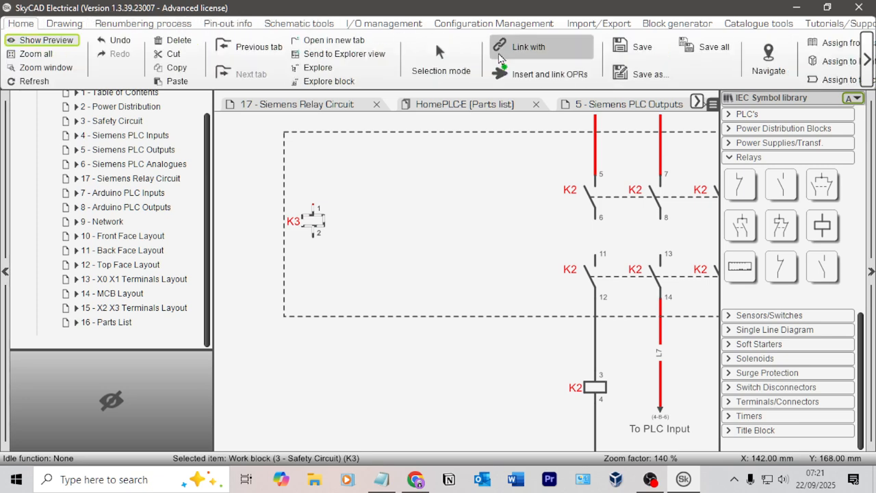
left_click(516, 55)
scroll(137, 151, "up", 2)
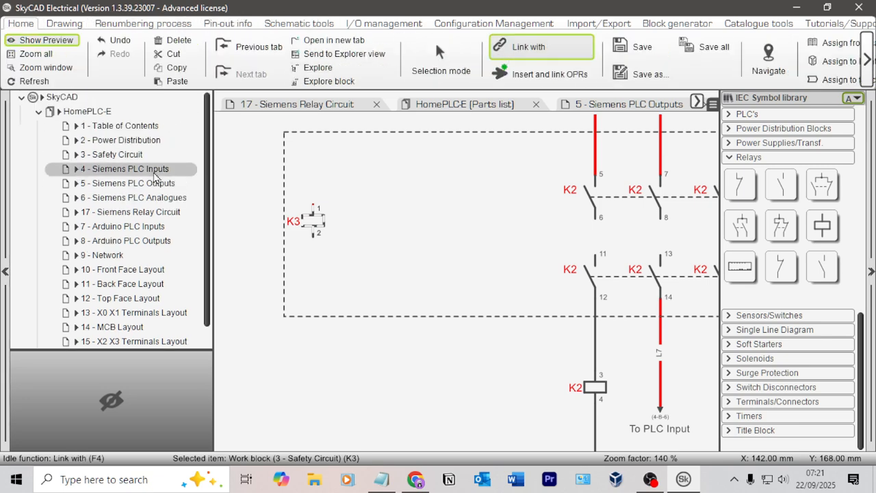
left_click(137, 169)
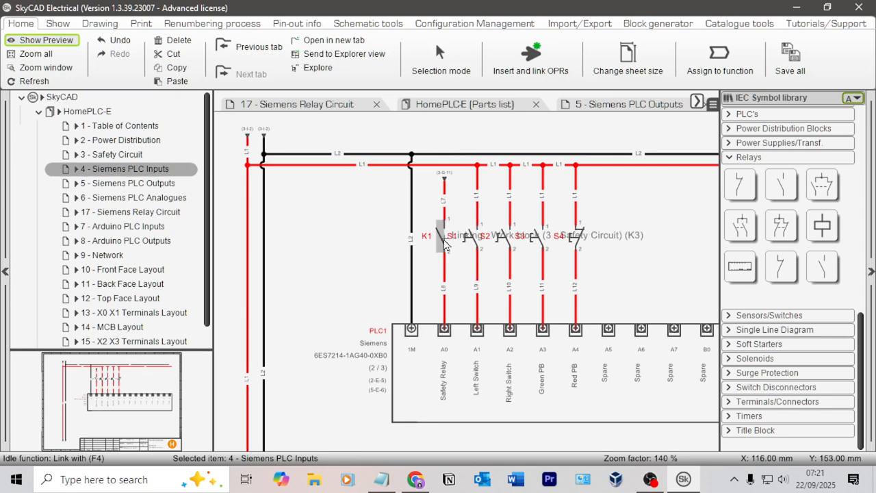
left_click(445, 241)
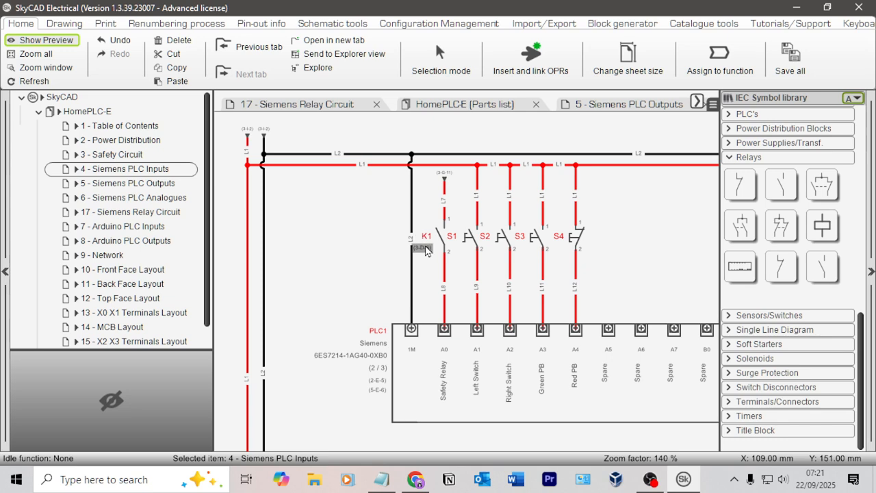
left_click(431, 249)
double_click(431, 249)
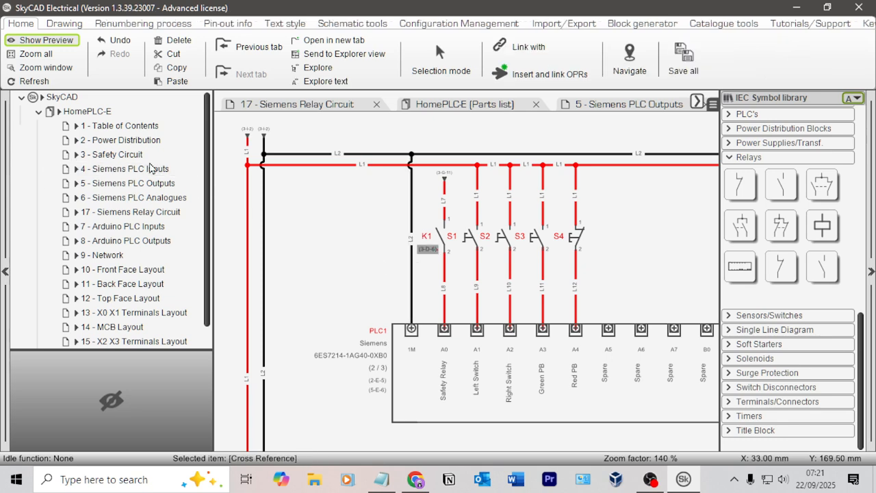
Step: Reset the links of the three K2 contacts in the upper row of the dashed rectangle
scroll(356, 216, "down", 3)
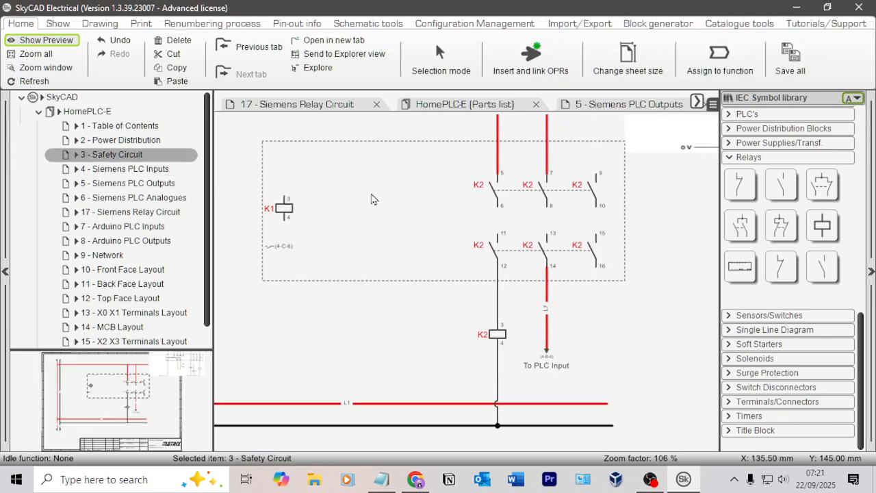
left_click(510, 189)
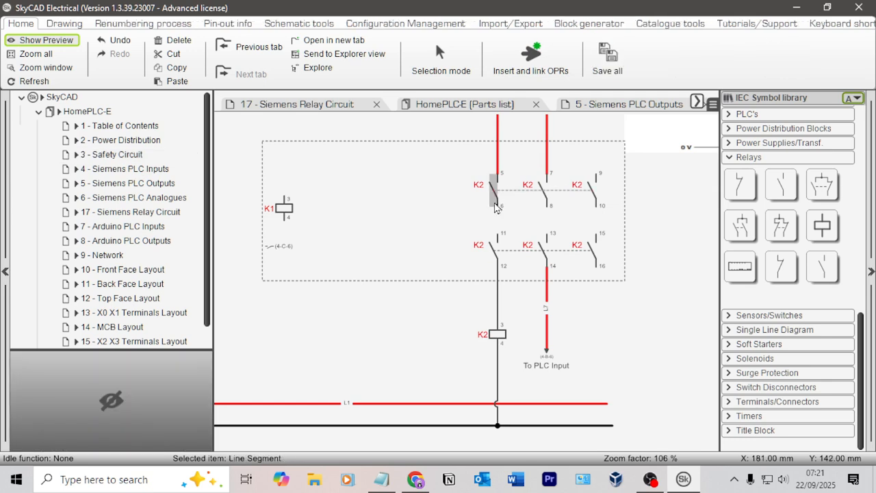
left_click(495, 193)
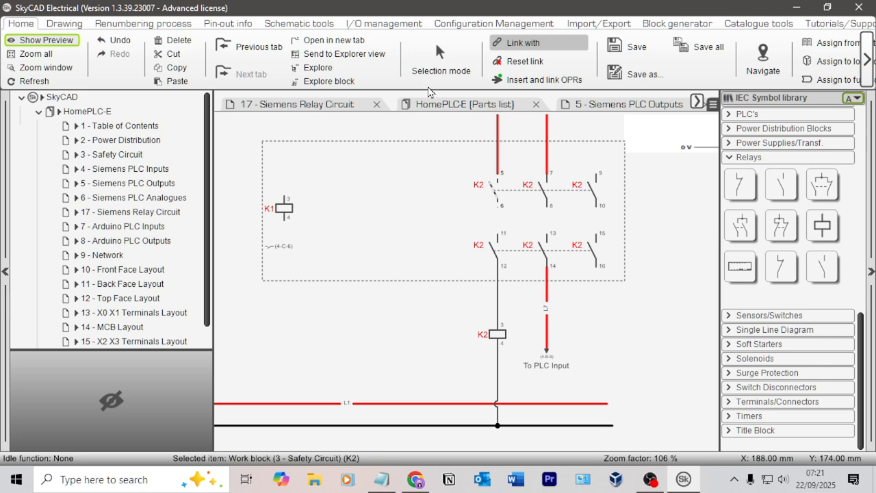
key("Escape")
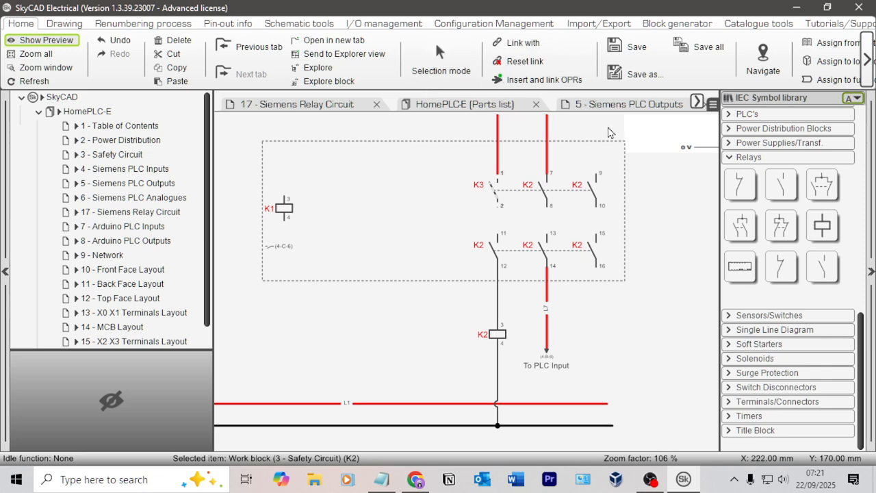
left_click(529, 63)
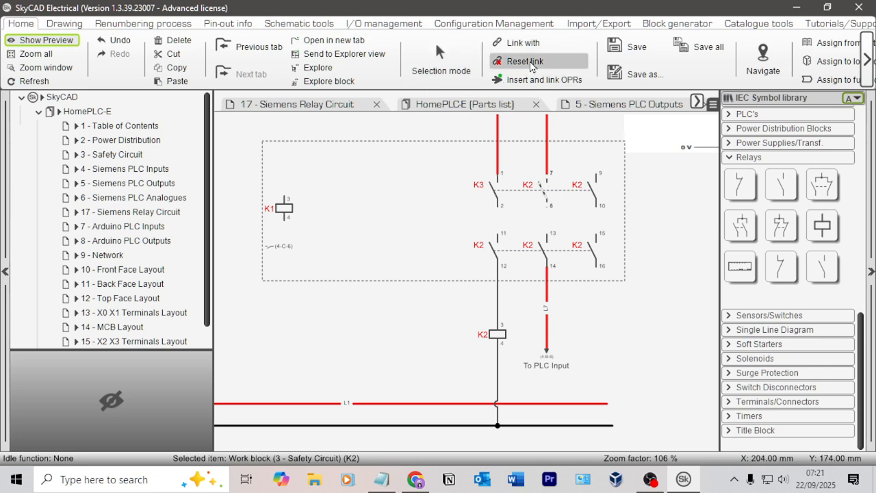
left_click(605, 184)
Step: Reset the links of the first two K2 contacts in the lower row of the dashed rectangle
left_click(495, 249)
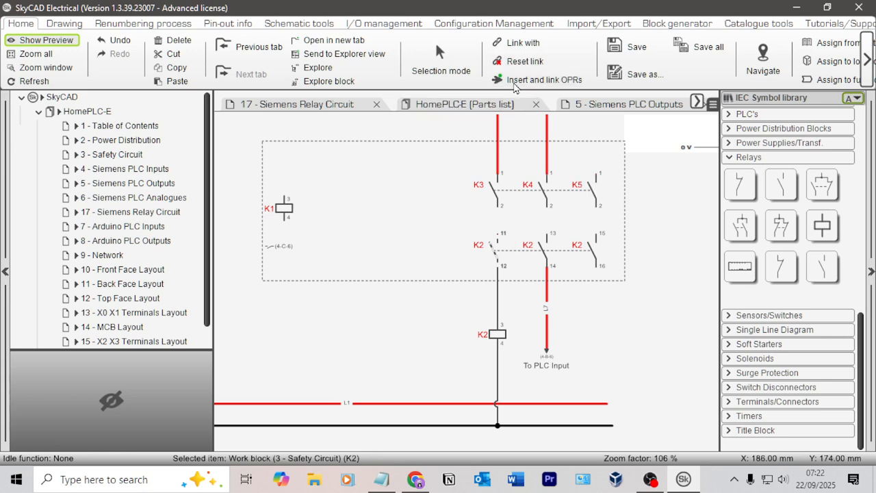
left_click(524, 65)
left_click(546, 251)
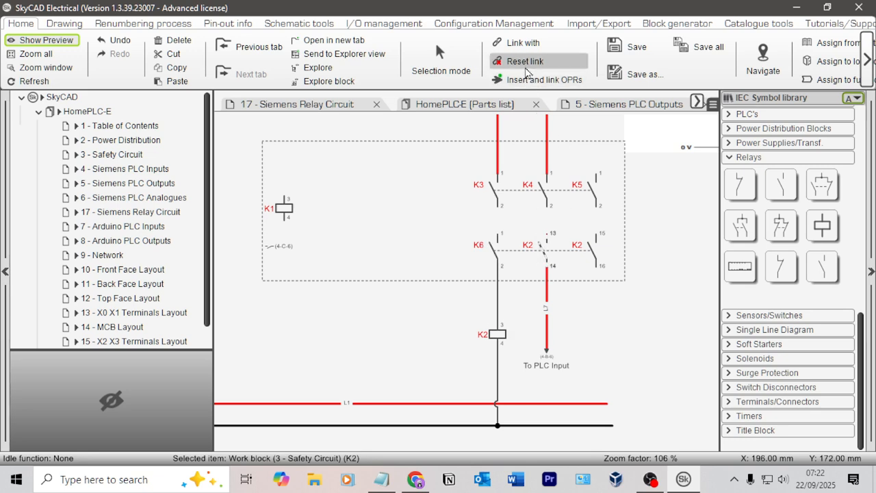
left_click(526, 65)
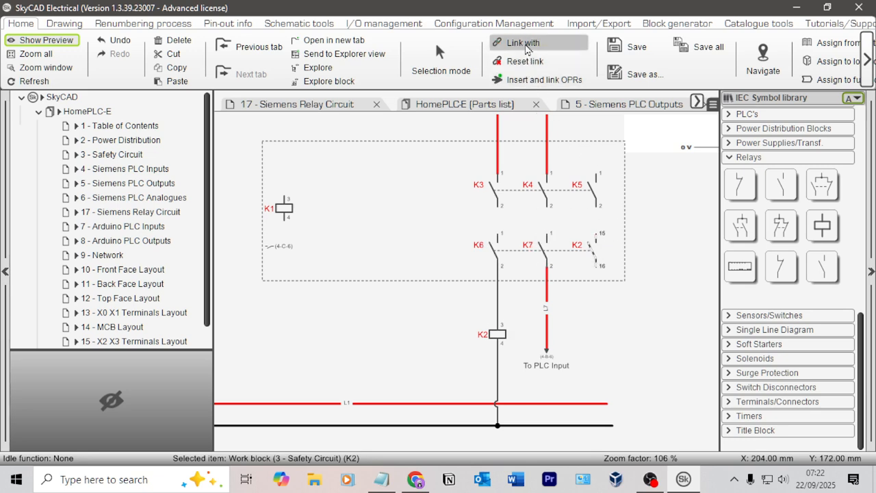
Step: Link the last lower-row contact with the K1 coil, followed by the other five contacts in the rectangle
left_click(524, 43)
left_click(284, 208)
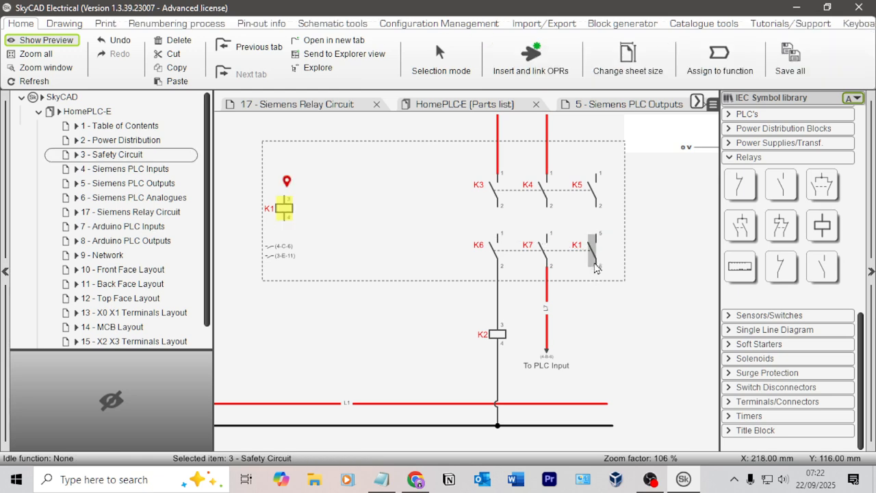
left_click(546, 252)
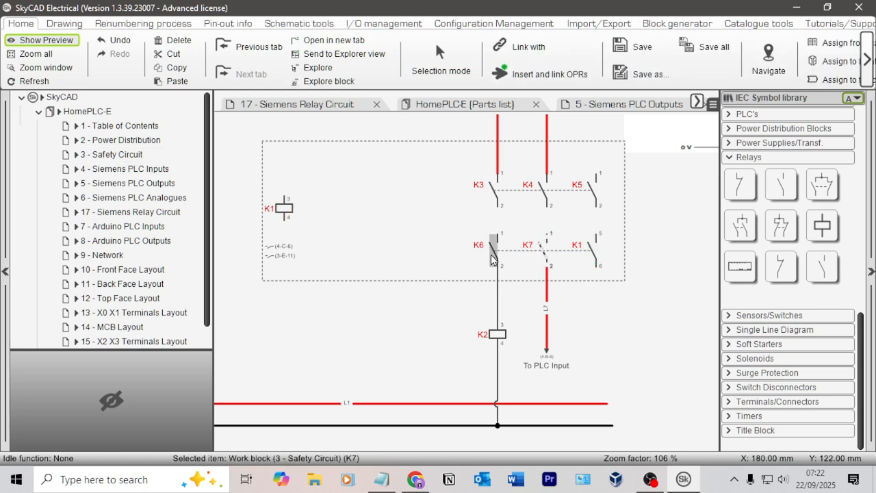
left_click(497, 252, "ctrl")
left_click(497, 200)
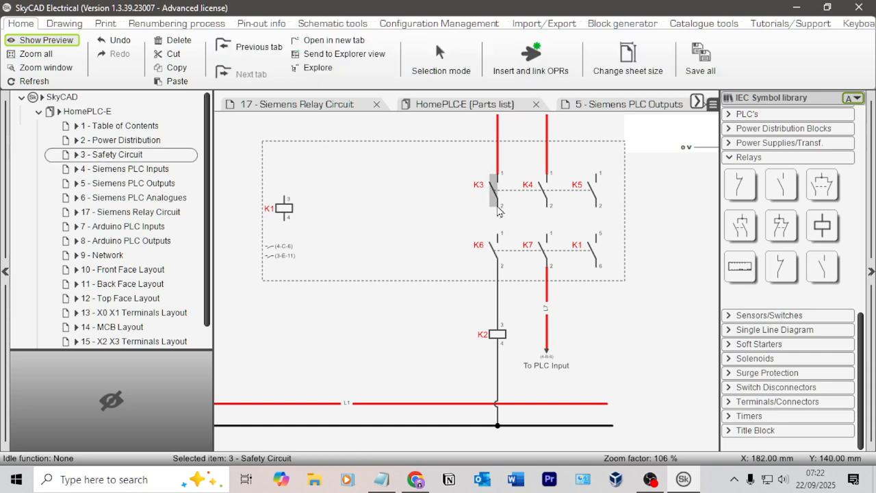
left_click(499, 250, "ctrl")
left_click(546, 195, "ctrl")
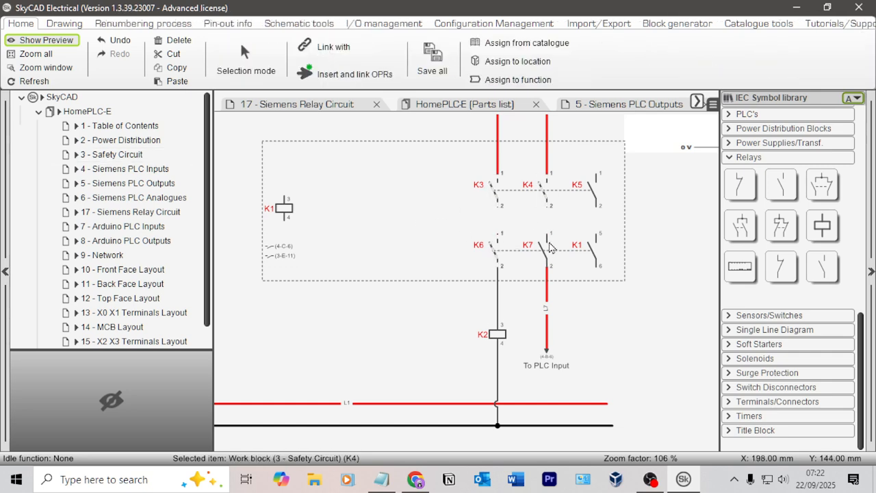
left_click(594, 192, "ctrl")
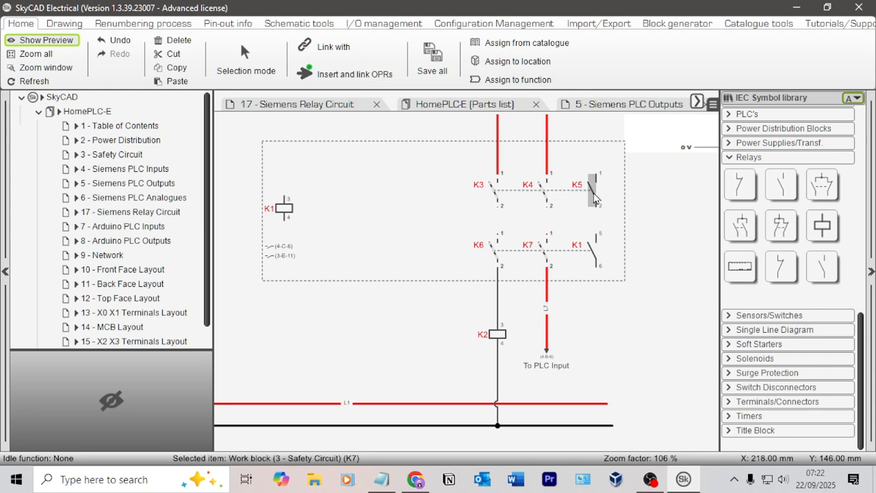
left_click(323, 47)
left_click(284, 209)
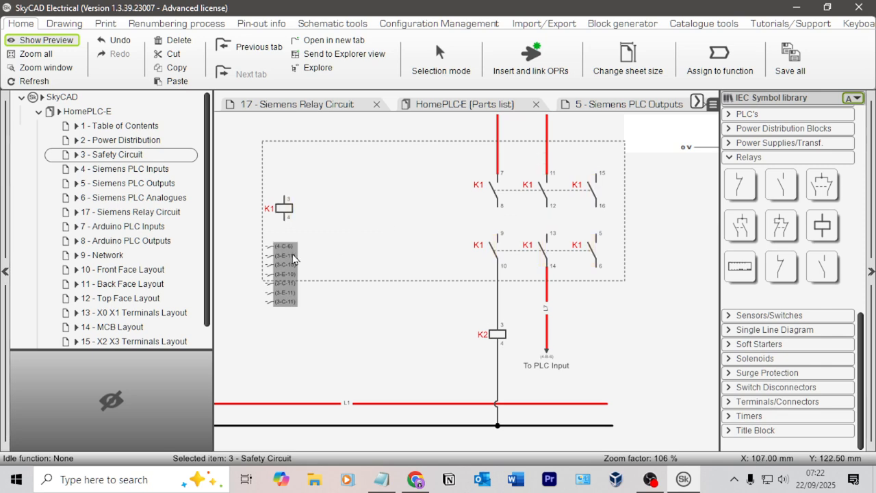
Step: Delete the cross-reference list below the K1 coil and shift the coil slightly right inside the dashed rectangle
key("Delete")
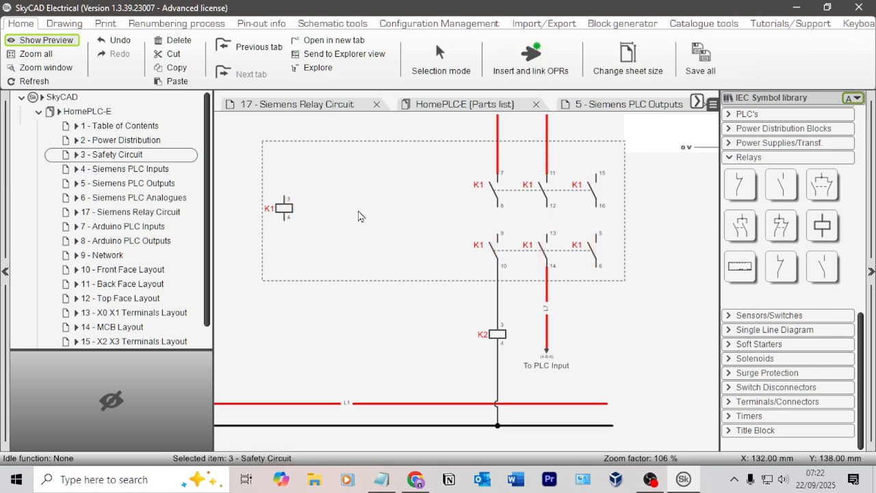
middle_click_drag(361, 211, 417, 249)
scroll(432, 244, "down", 1)
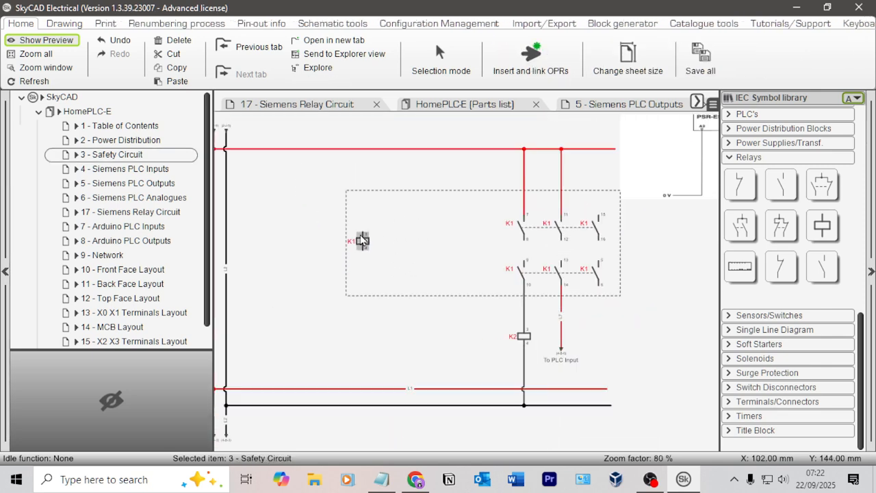
left_click(364, 240)
key("Right")
key("Right")
left_click(399, 214)
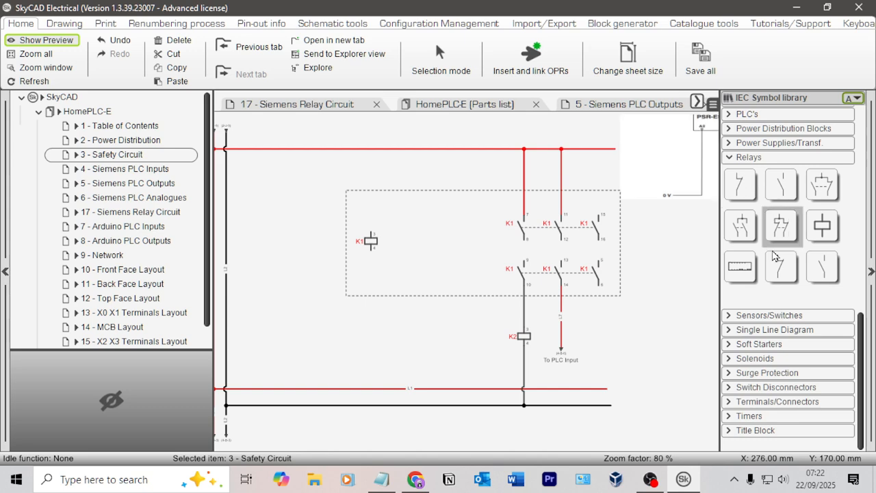
Step: Wire K1 coil terminal 3 to the upper red line with a power connection and terminal 4 to the lower black line with a 0V connection
scroll(787, 205, "up", 5)
scroll(794, 199, "up", 4)
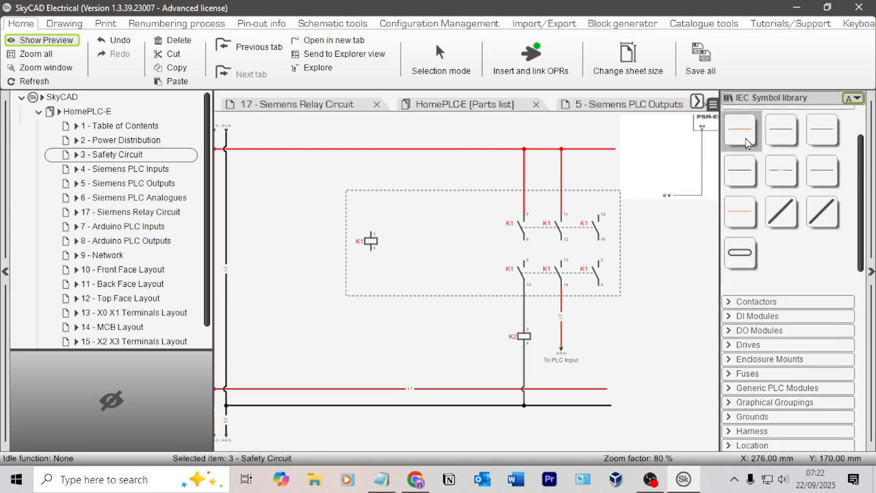
left_click(743, 134)
left_click(370, 239)
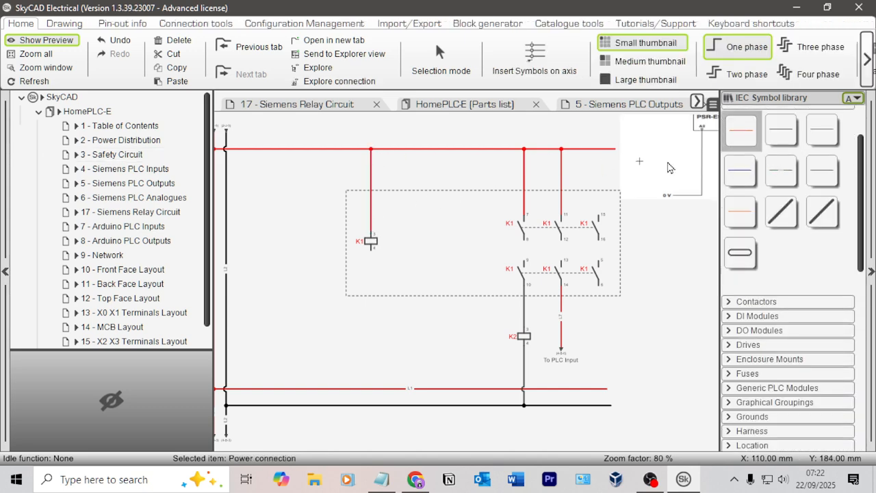
left_click(781, 130)
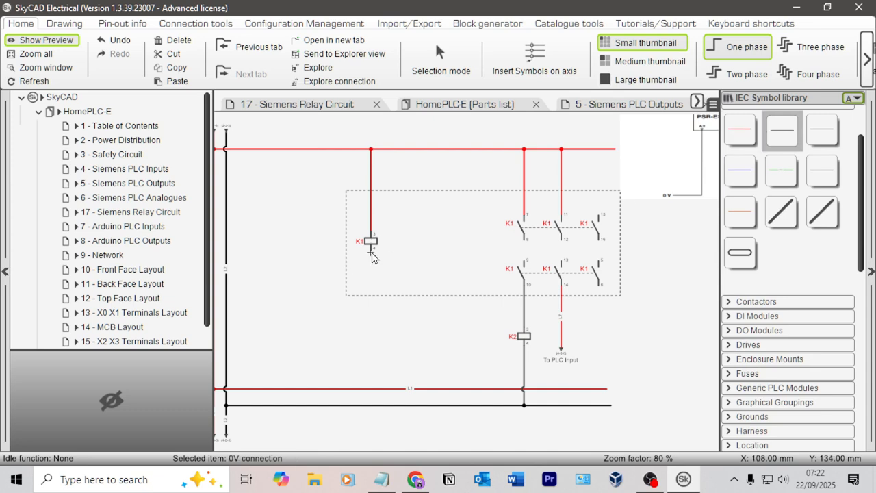
left_click(371, 407)
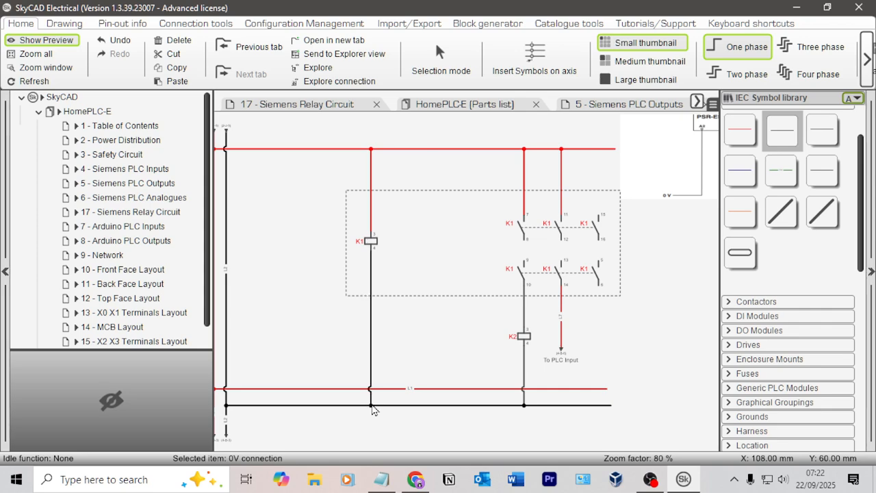
key("Escape")
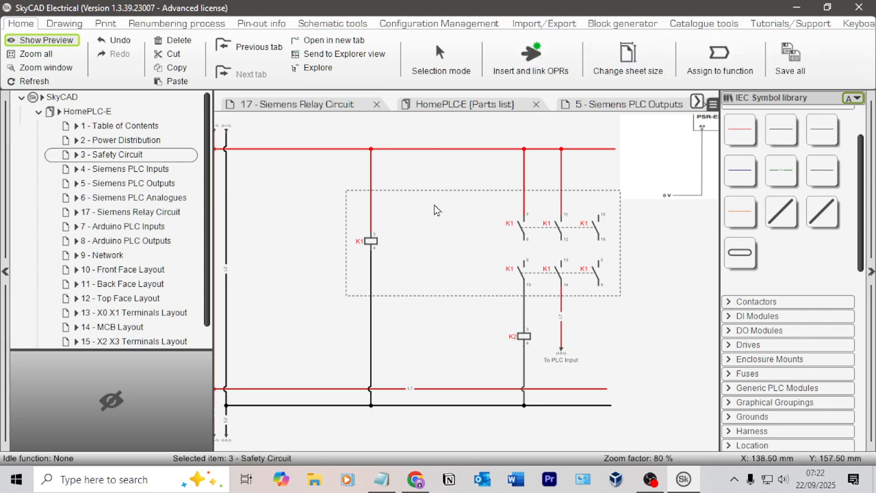
Step: Change the line style of the rectangle around the relay coil and contacts to Plain
double_click(431, 192)
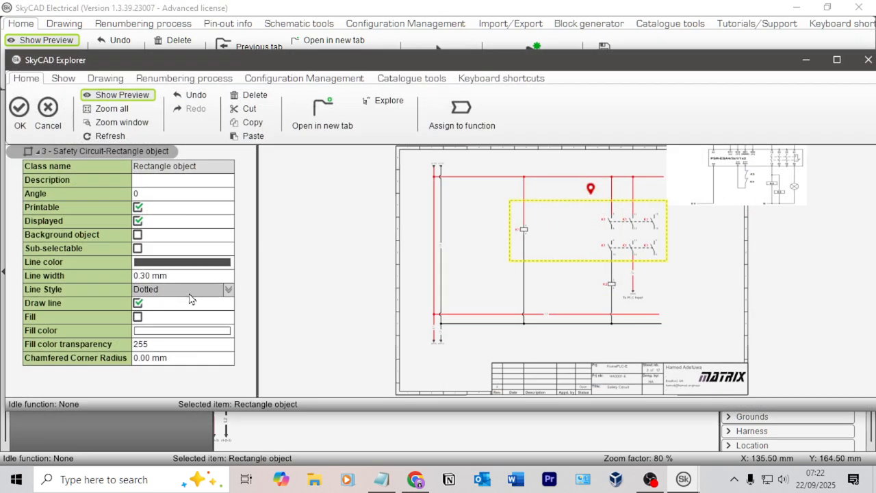
left_click(226, 285)
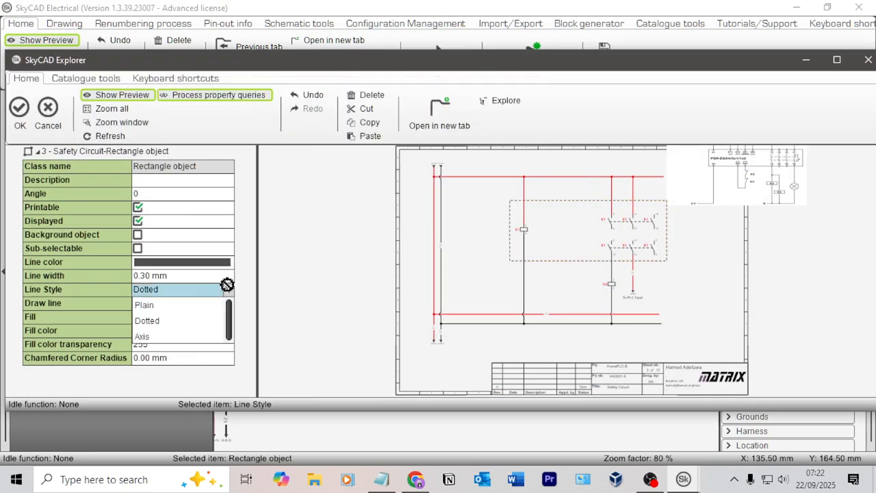
left_click(172, 307)
left_click(20, 109)
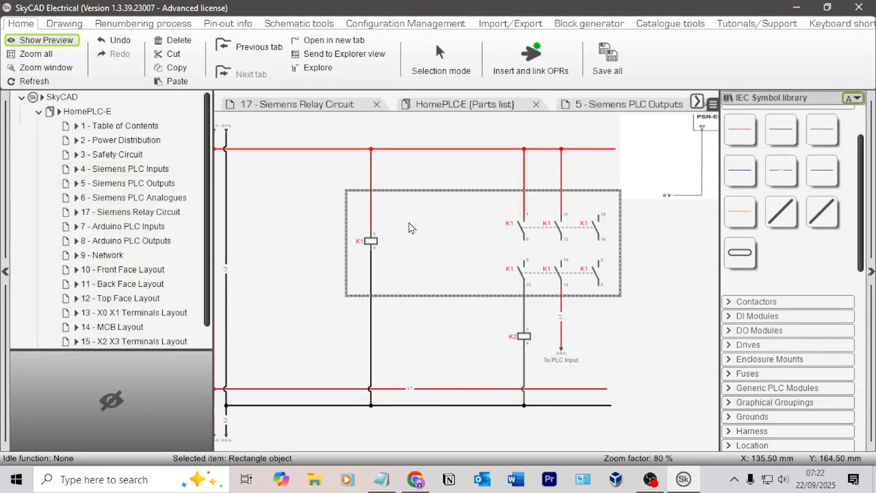
Step: Examine the PSR-ESA4 reference diagram for the terminals and emergency stop wiring along the relay's upper edge
scroll(505, 199, "up", 2)
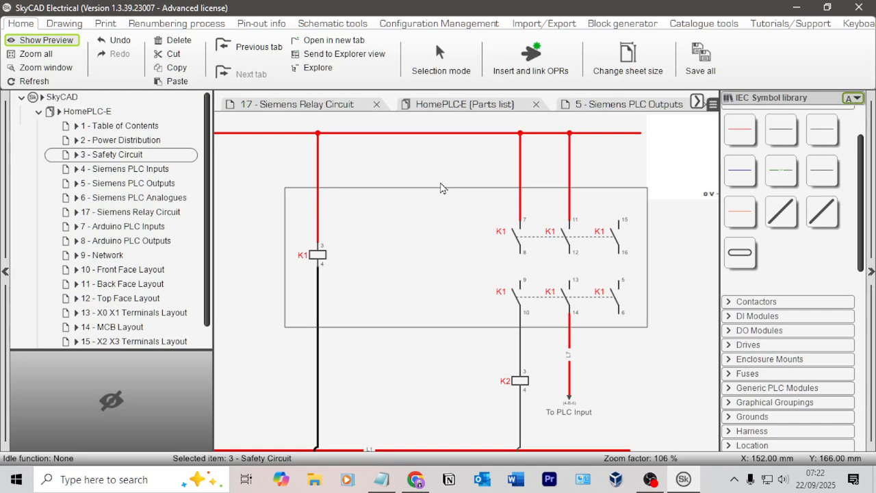
scroll(817, 277, "up", 1)
scroll(817, 277, "up", 1)
scroll(670, 264, "down", 1)
middle_click_drag(668, 264, 410, 378)
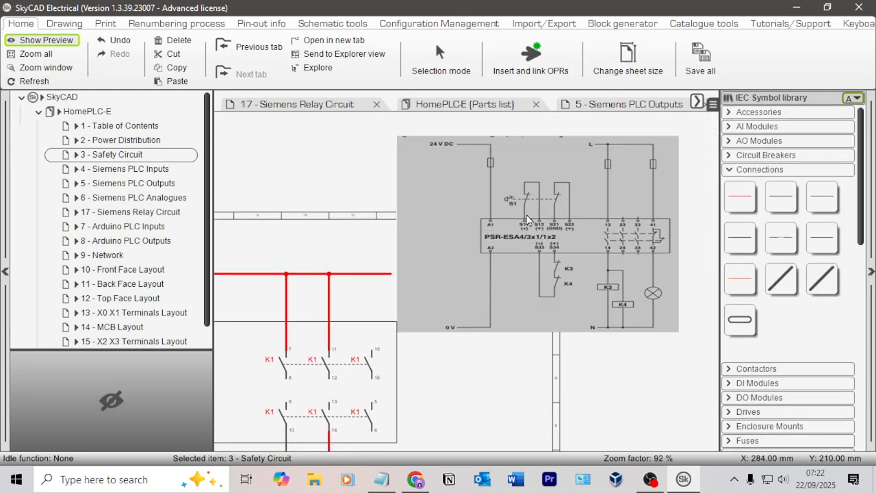
scroll(294, 249, "up", 2)
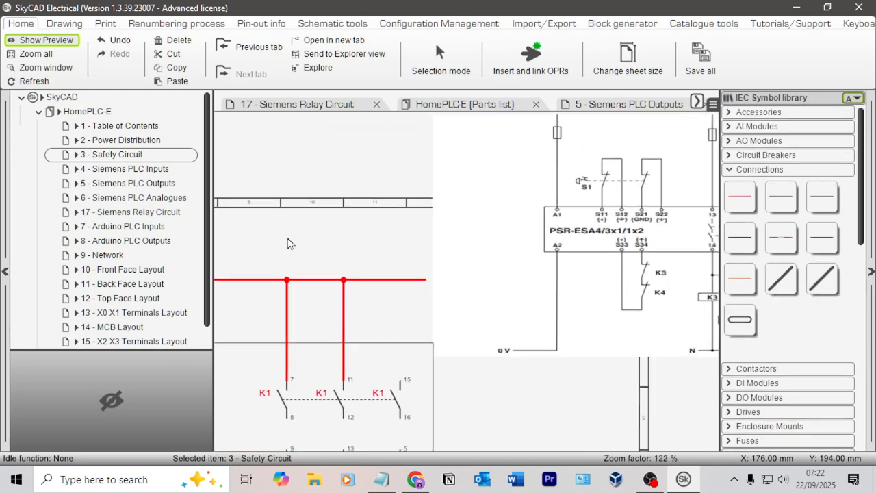
middle_click_drag(288, 244, 500, 182)
middle_click_drag(335, 226, 257, 213)
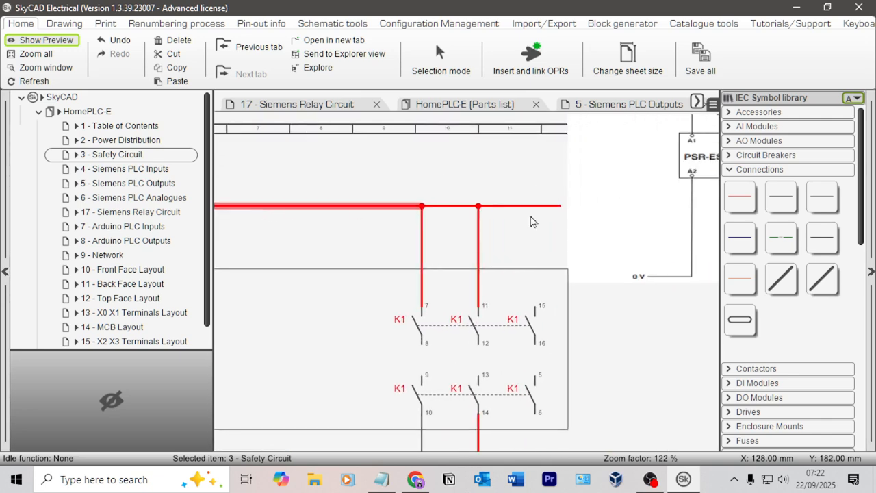
middle_click_drag(533, 221, 296, 286)
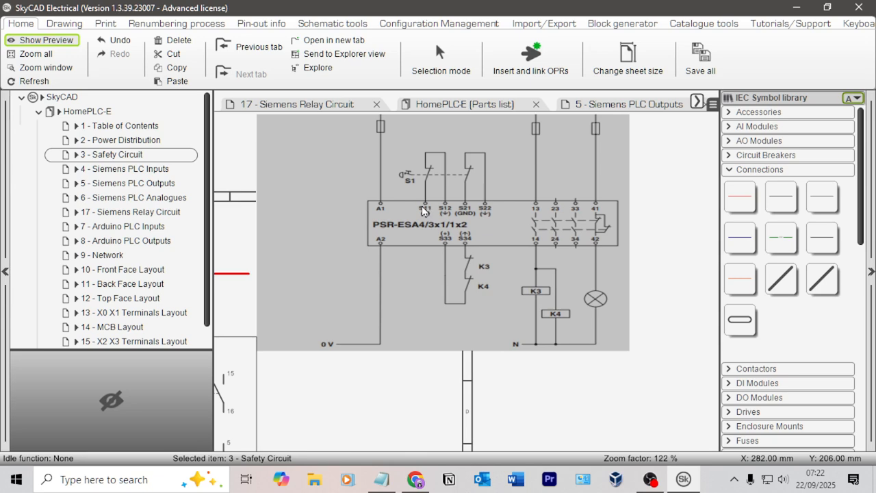
middle_click_drag(266, 278, 548, 231)
middle_click_drag(273, 308, 462, 283)
Step: Draw a small circle by radius on the relay rectangle's upper edge, between the K1 coil and contacts, and enable its white fill
left_click(64, 23)
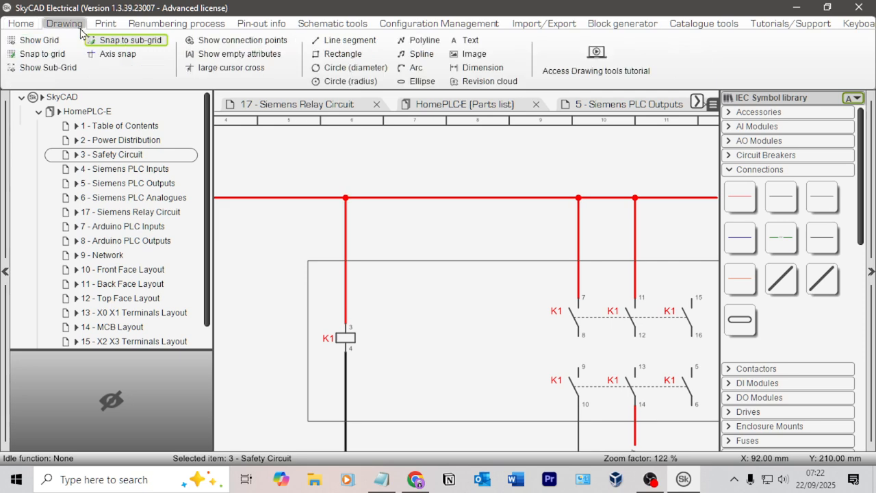
left_click(350, 81)
scroll(370, 271, "up", 4)
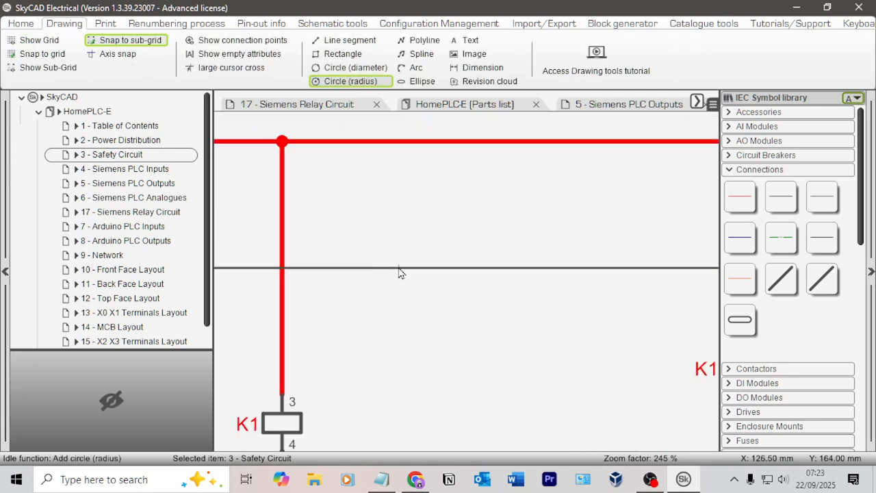
left_click(401, 272)
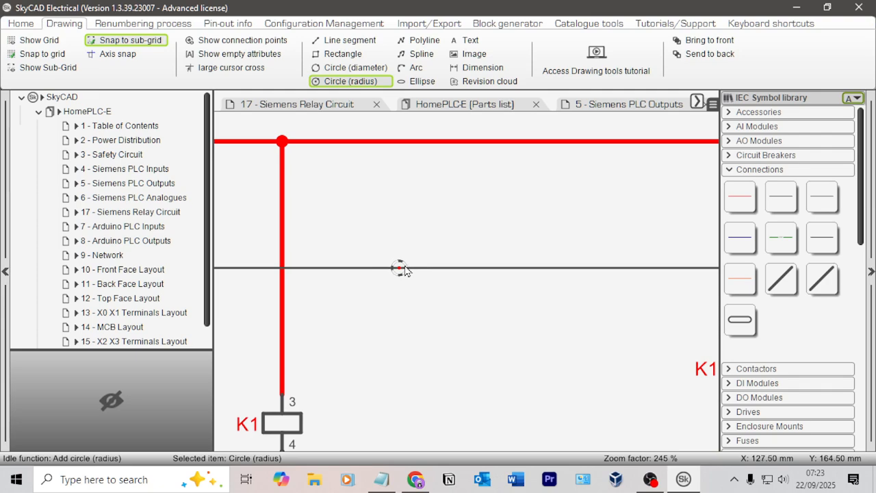
key("Escape")
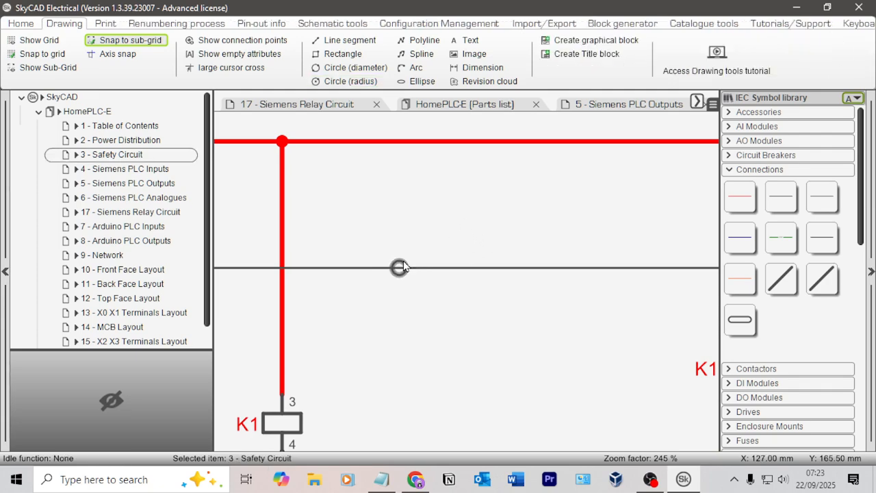
double_click(399, 267)
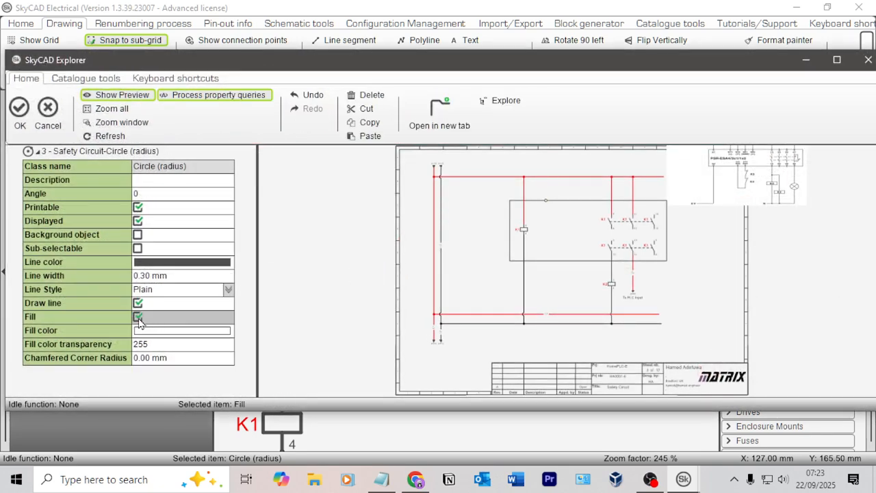
left_click(19, 109)
Step: Copy the filled circle to its right on the rectangle's upper edge and widen the gap between the two circles
left_click(398, 267)
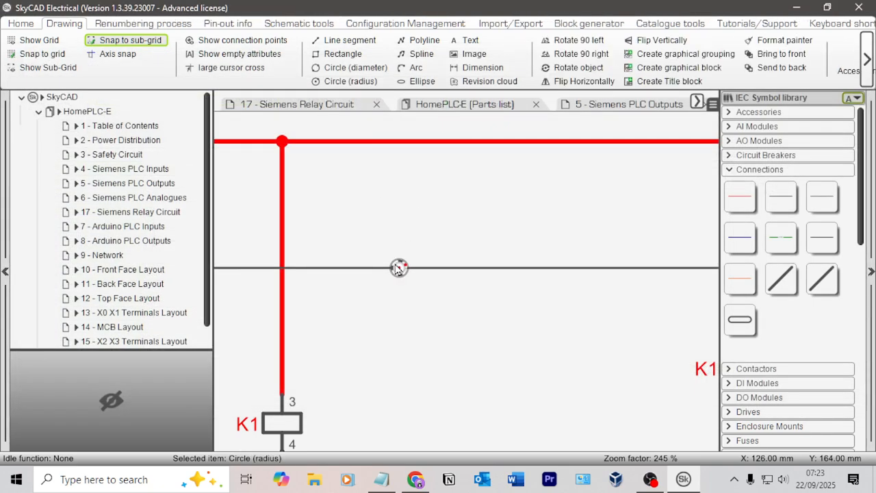
left_click(439, 245)
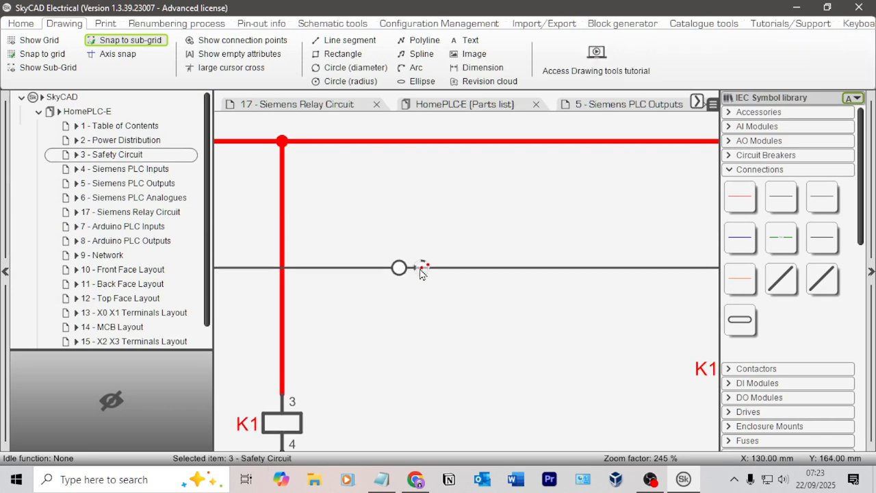
left_click(421, 269)
scroll(470, 278, "down", 2)
middle_click_drag(627, 252, 396, 249)
scroll(436, 263, "down", 5)
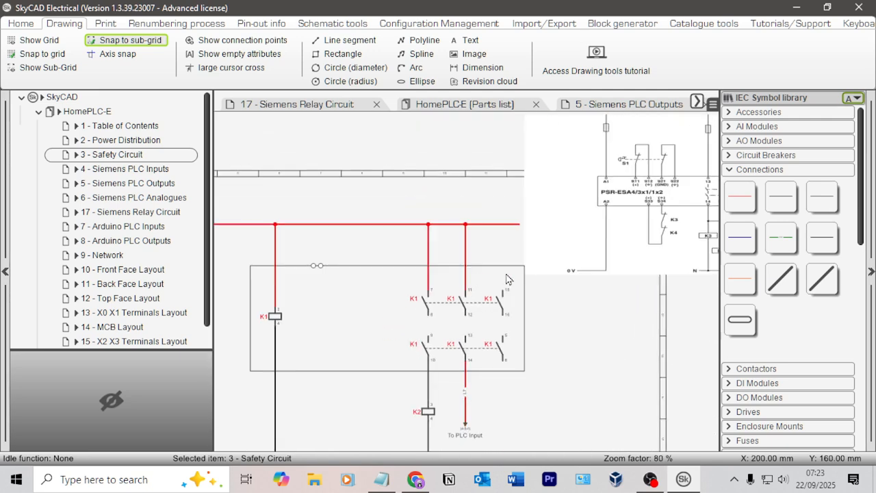
middle_click_drag(545, 278, 570, 257)
scroll(350, 264, "up", 7)
scroll(349, 267, "up", 2)
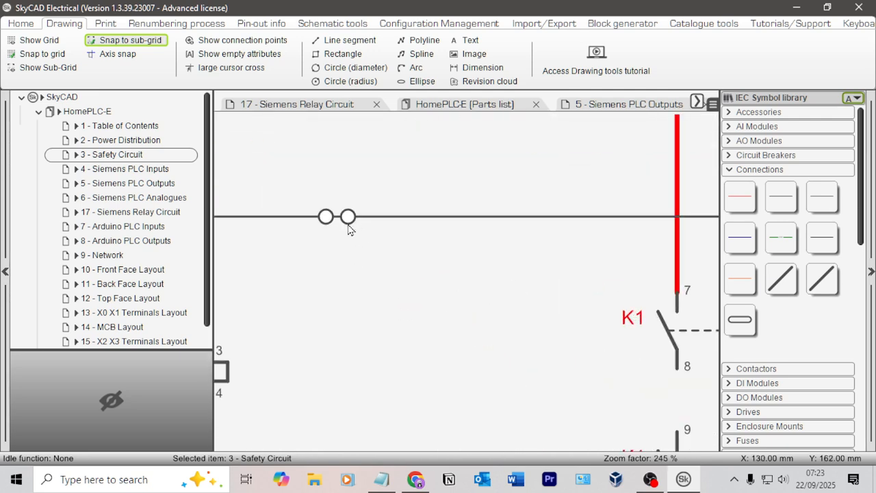
left_click_drag(348, 218, 403, 227)
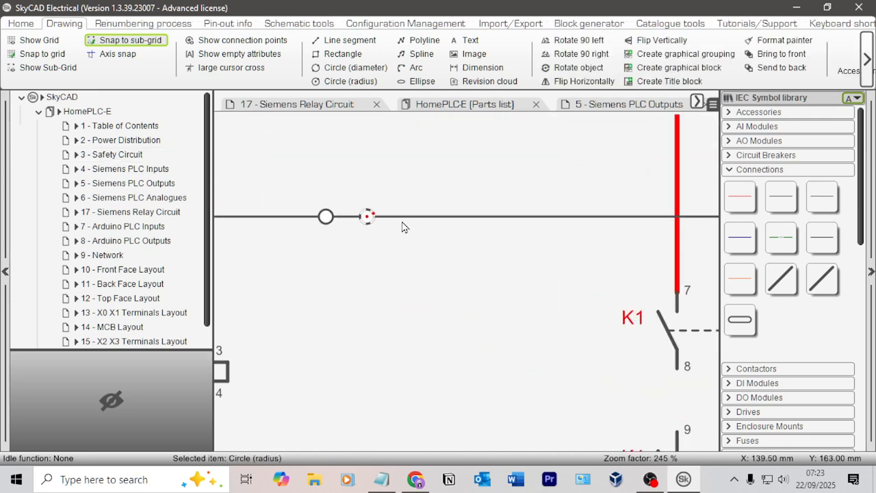
left_click(393, 199)
Step: Copy the pair of terminal circles and place it to their right on the upper edge, making a row of four
left_click(326, 217)
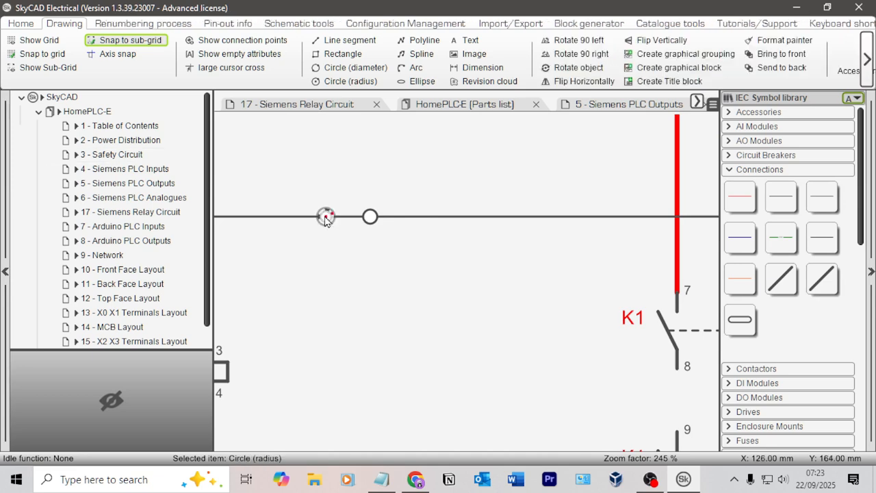
left_click(372, 217, "ctrl")
key("ctrl+c")
left_click(413, 205)
key("ctrl+v")
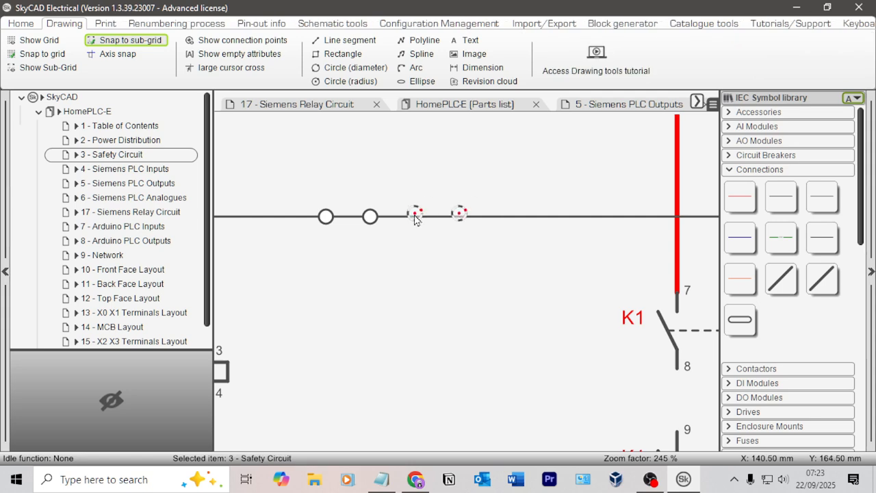
left_click(417, 218)
Step: Place another copy of the circle pair on the rectangle's lower edge between the K1 coil and the contacts
scroll(524, 256, "down", 5)
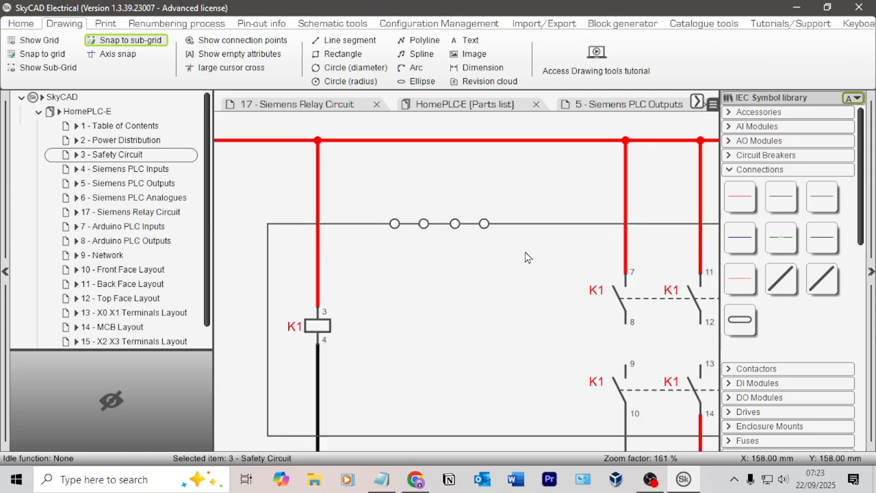
scroll(426, 255, "up", 1)
middle_click_drag(551, 257, 424, 288)
mouse_move(657, 283)
middle_mouse_down()
mouse_move(591, 332)
mouse_move(551, 334)
mouse_move(594, 350)
mouse_move(621, 349)
mouse_move(656, 292)
middle_mouse_up()
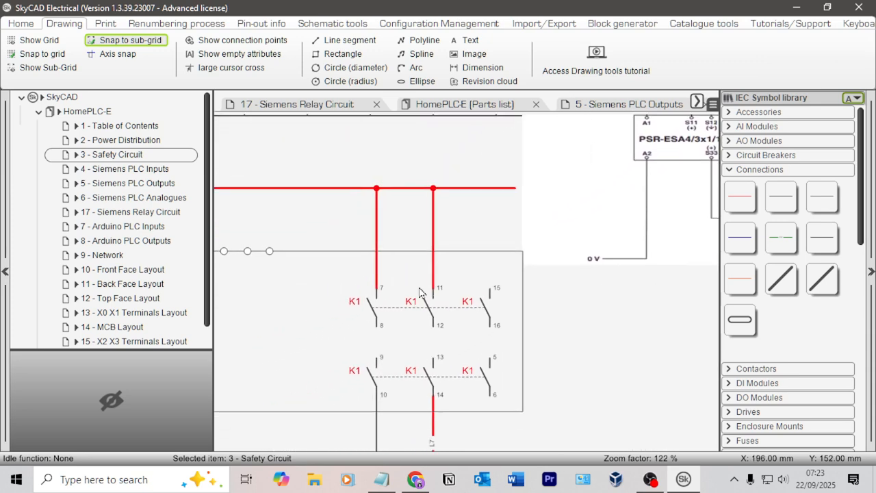
middle_click_drag(346, 342, 523, 262)
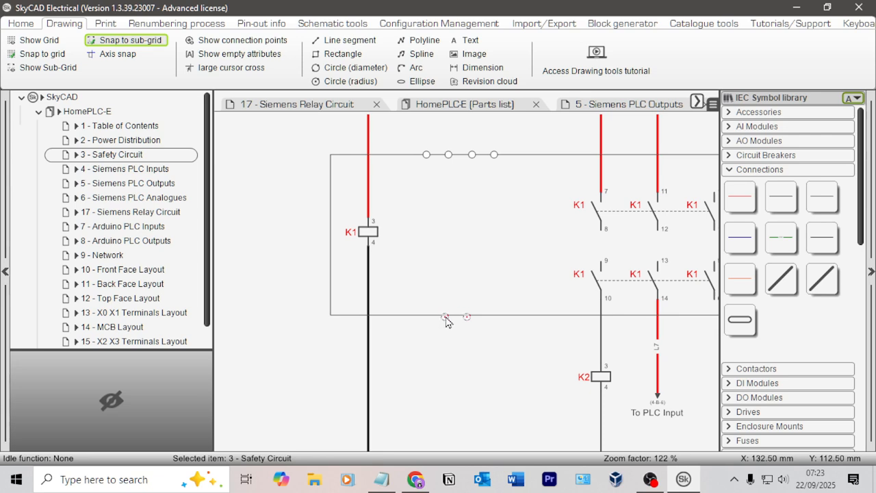
scroll(514, 275, "down", 4)
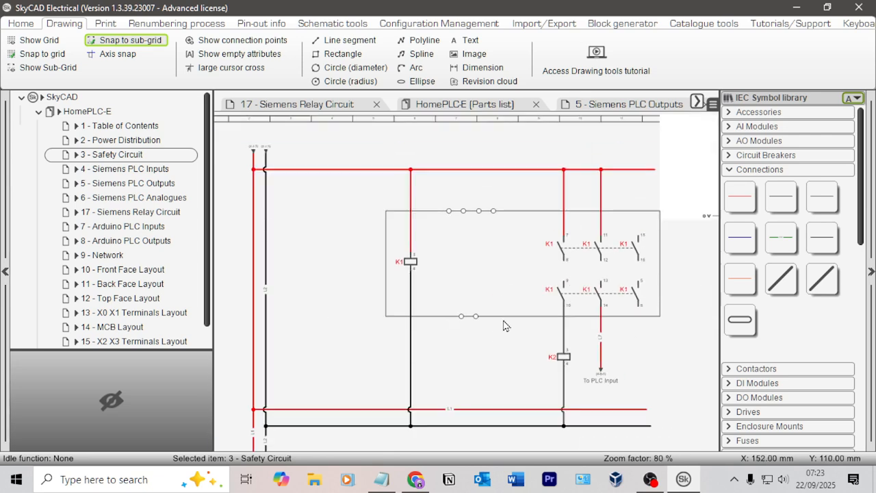
Step: Reduce the relay rectangle's height by lowering its upper edge and slightly raising its lower edge around the K1 contacts
middle_click_drag(413, 266, 421, 301)
left_click(421, 253)
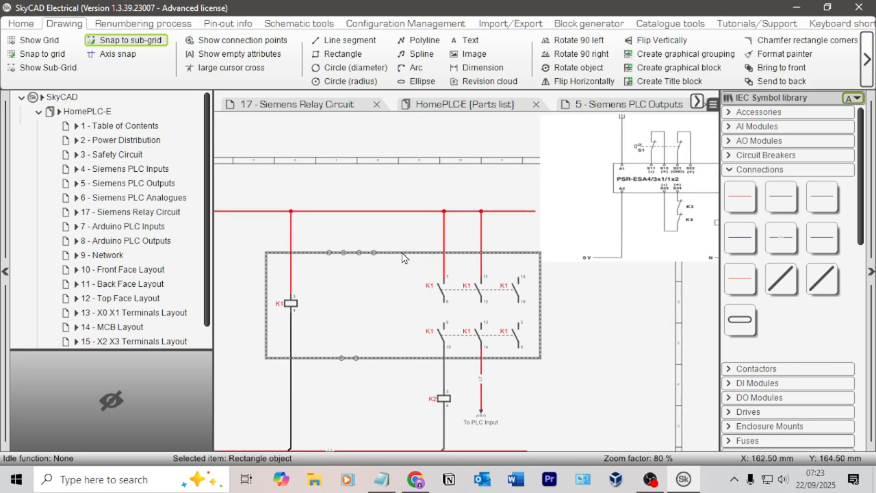
left_click_drag(267, 253, 266, 269)
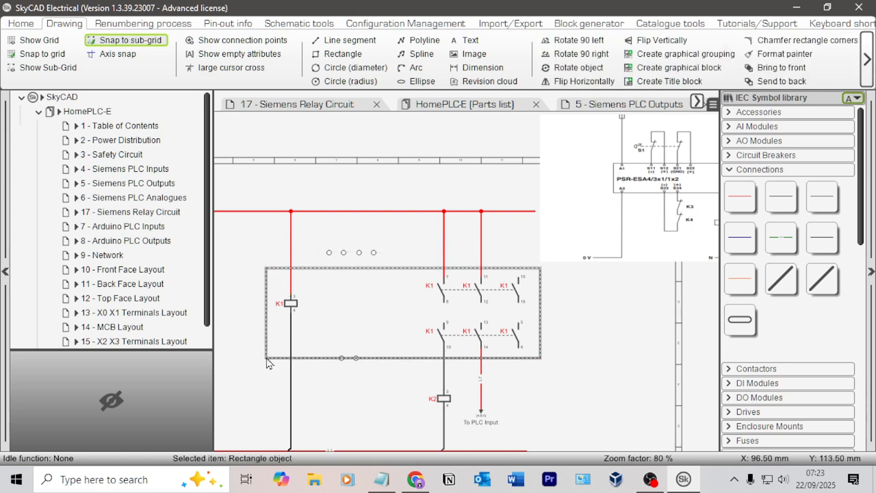
left_click(540, 355)
left_click_drag(542, 357, 541, 356)
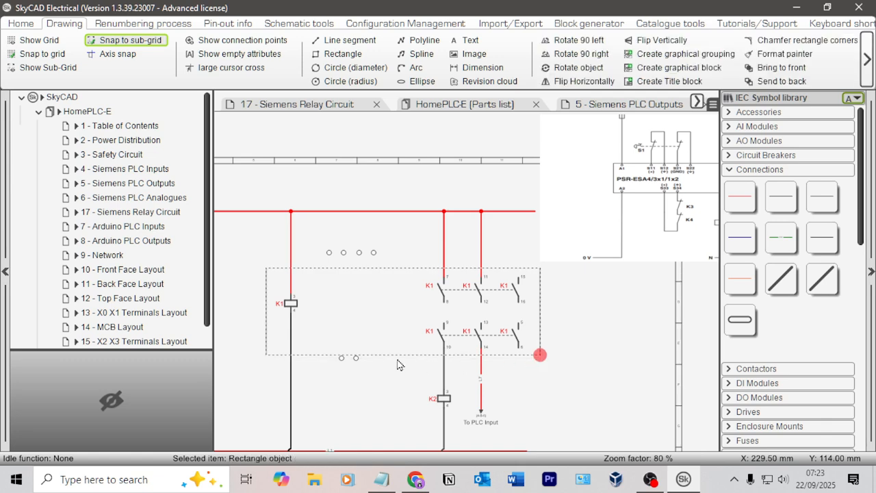
Step: Move the two lower terminal circles up onto the rectangle's lower edge
left_click(366, 370)
scroll(364, 369, "up", 5)
left_click_drag(311, 357, 351, 345)
left_click(377, 209)
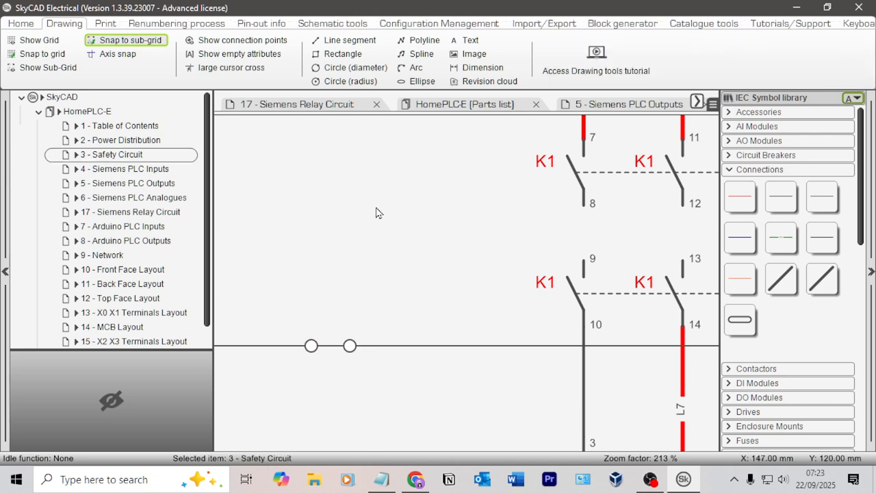
Step: Move the row of four upper terminal circles down onto the rectangle's upper edge
middle_click_drag(378, 209, 386, 413)
scroll(390, 410, "down", 2)
scroll(403, 344, "up", 3)
left_click_drag(424, 321, 255, 288)
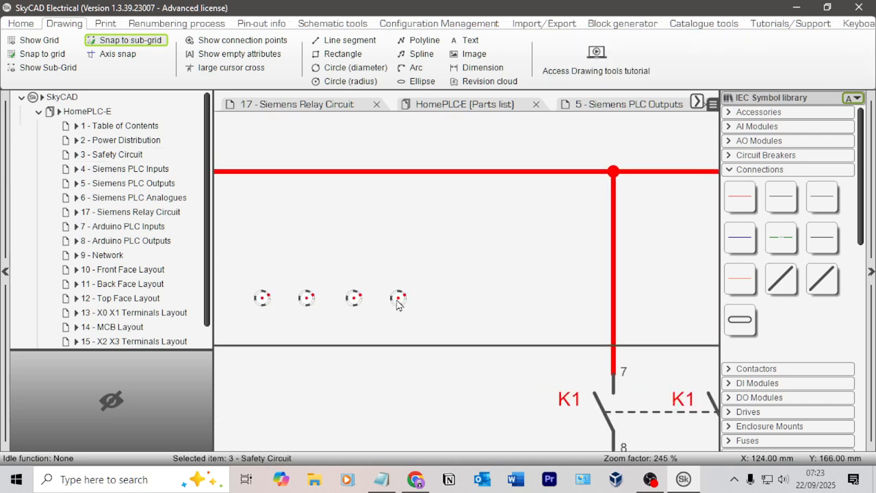
key("Down")
key("Down")
key("Down")
key("Down")
key("Down")
key("Down")
key("Down")
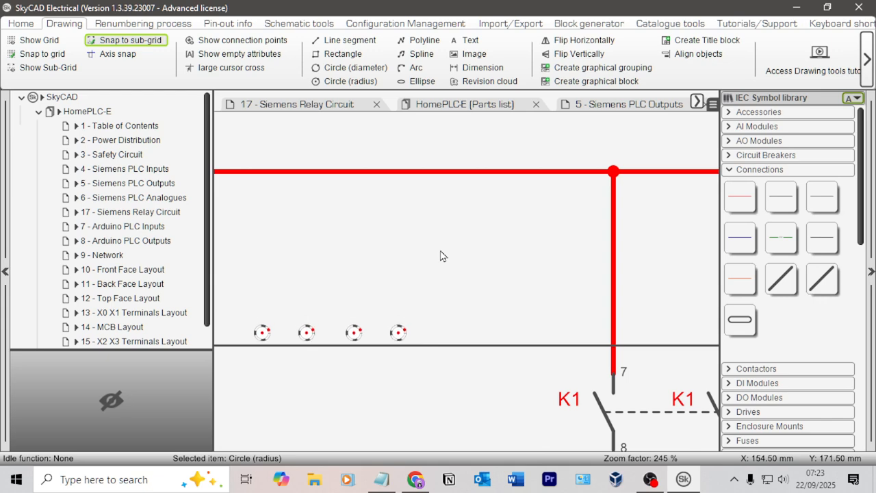
key("Down")
key("Down")
key("Down")
key("Down")
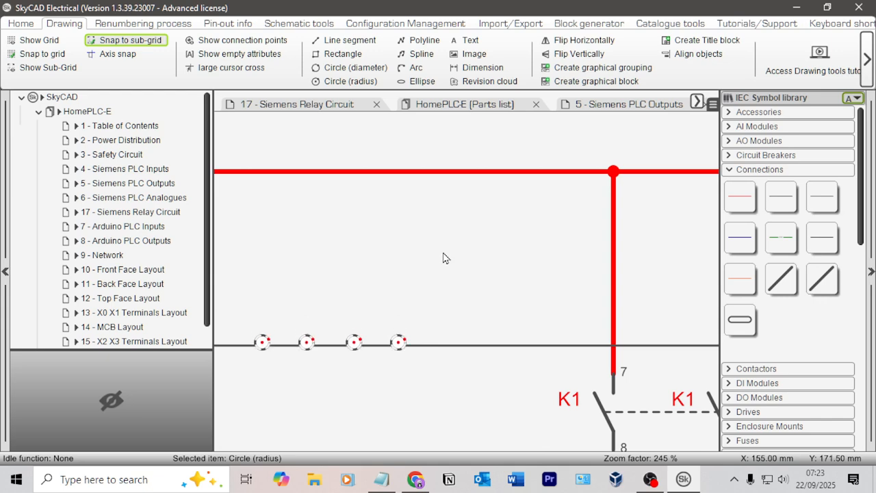
left_click(406, 291)
Step: Insert an NC EStop Return pilot device above the first terminal circle on the relay's upper edge
scroll(402, 293, "down", 3)
middle_click_drag(402, 292, 507, 287)
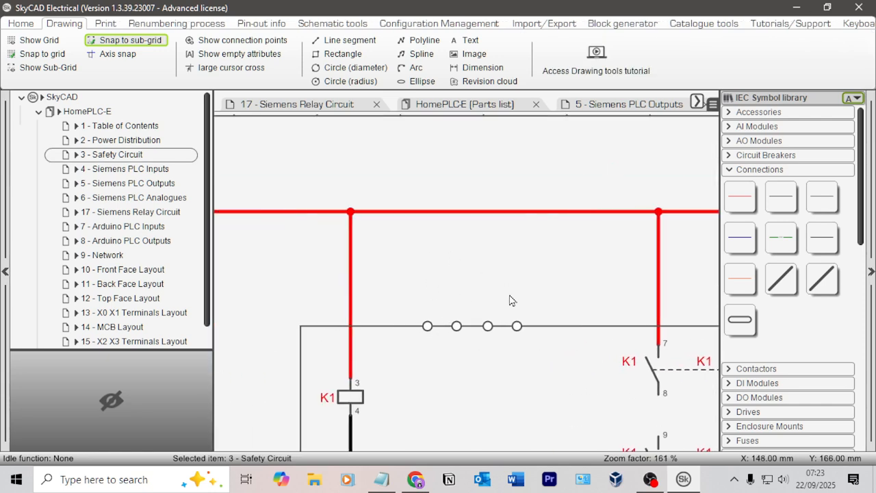
scroll(765, 246, "down", 8)
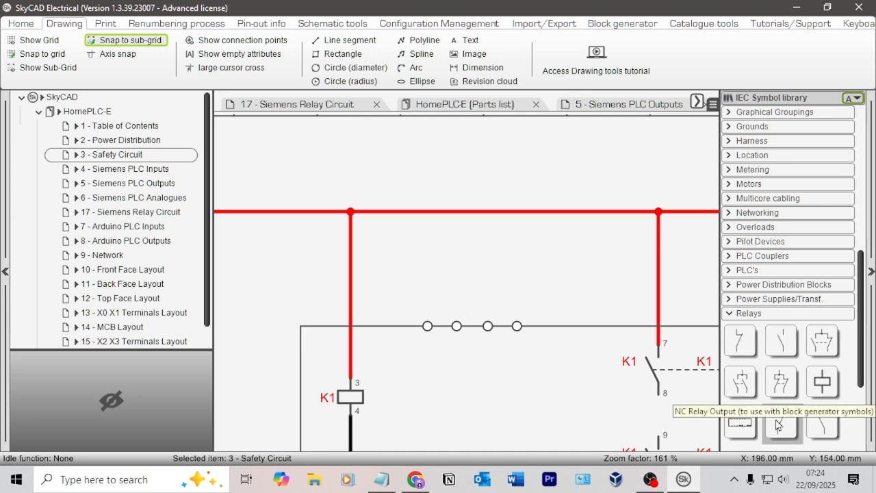
left_click(729, 314)
scroll(760, 301, "up", 5)
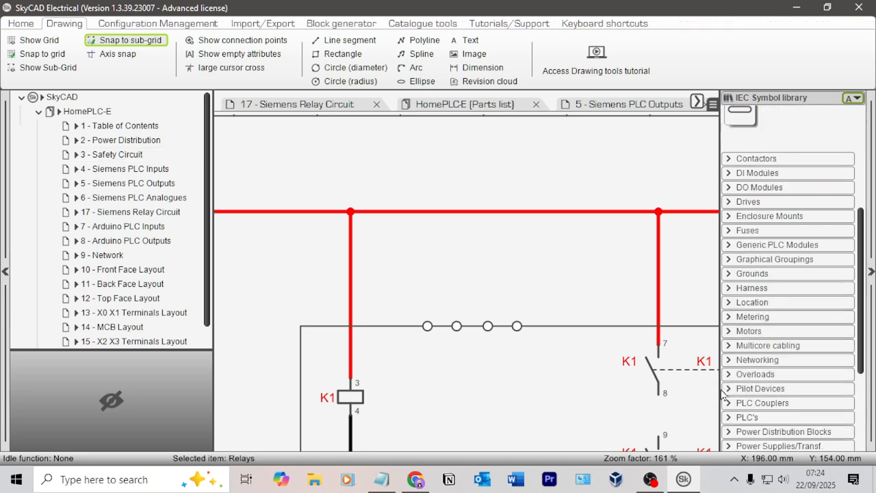
left_click(760, 388)
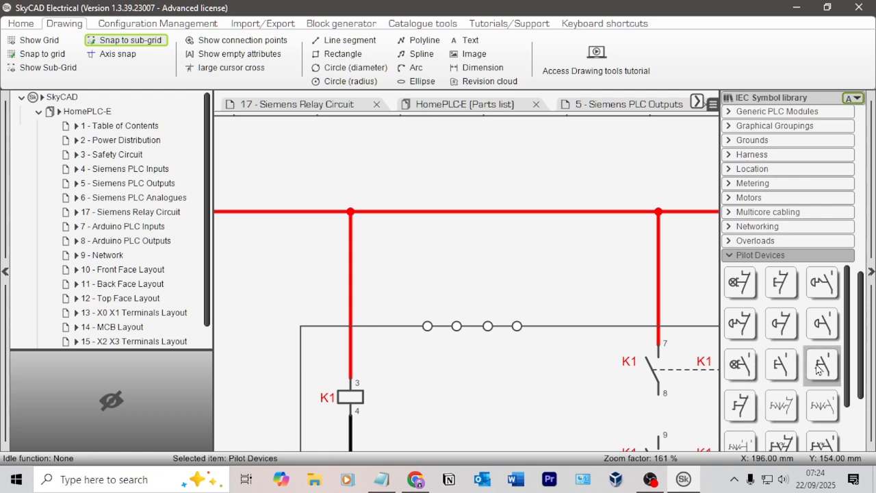
scroll(818, 343, "down", 3)
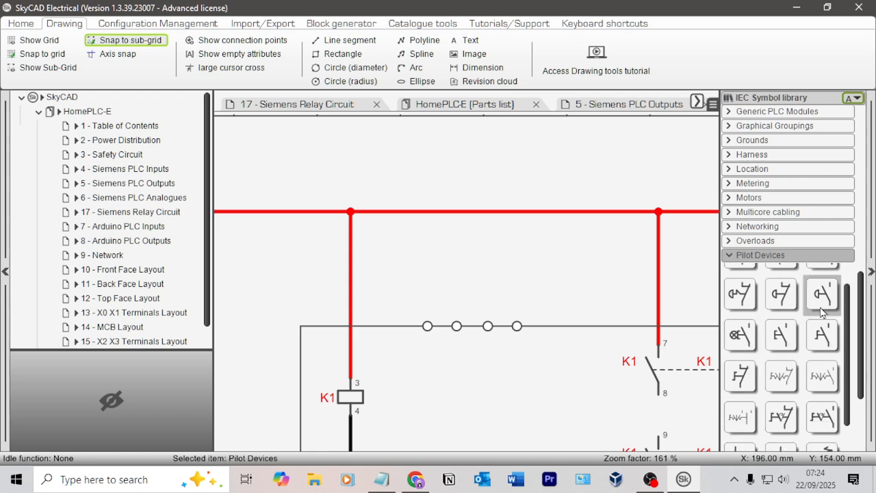
scroll(788, 329, "down", 1)
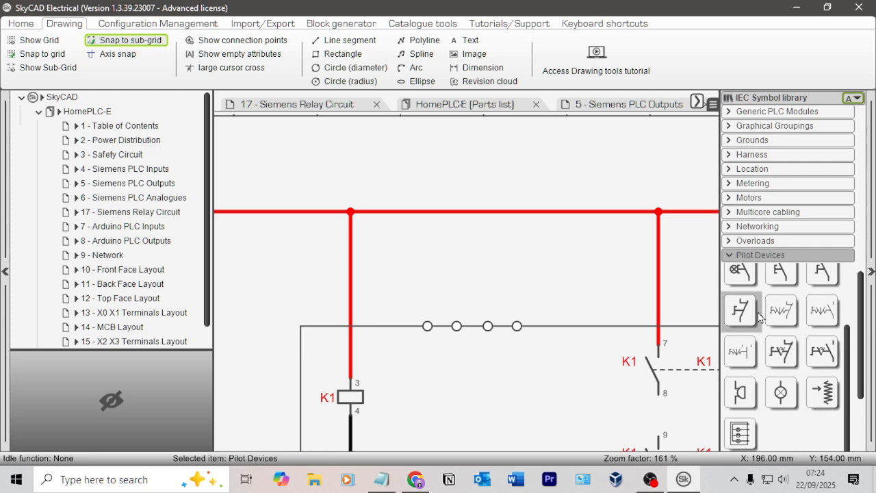
scroll(780, 312, "down", 3)
scroll(803, 308, "up", 4)
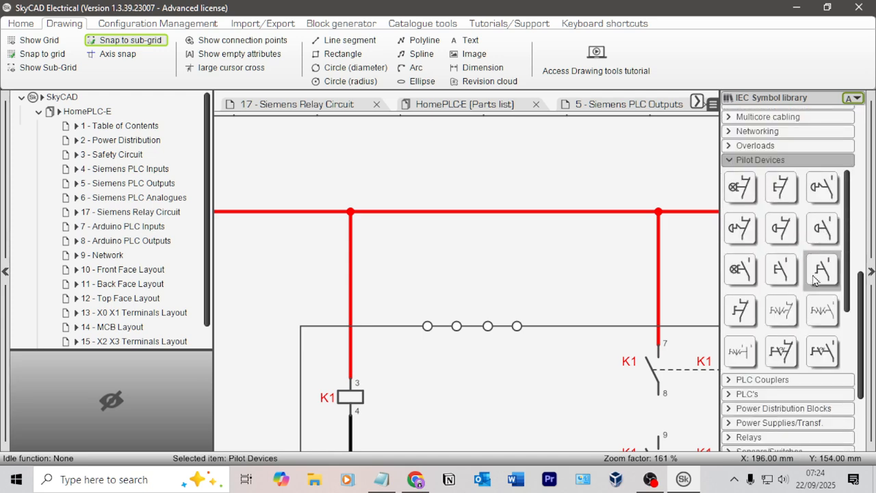
left_click(742, 228)
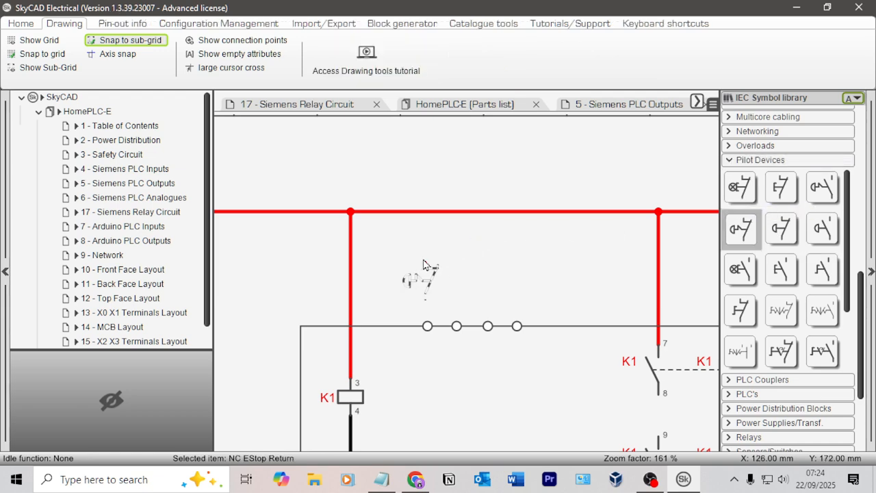
left_click(424, 261)
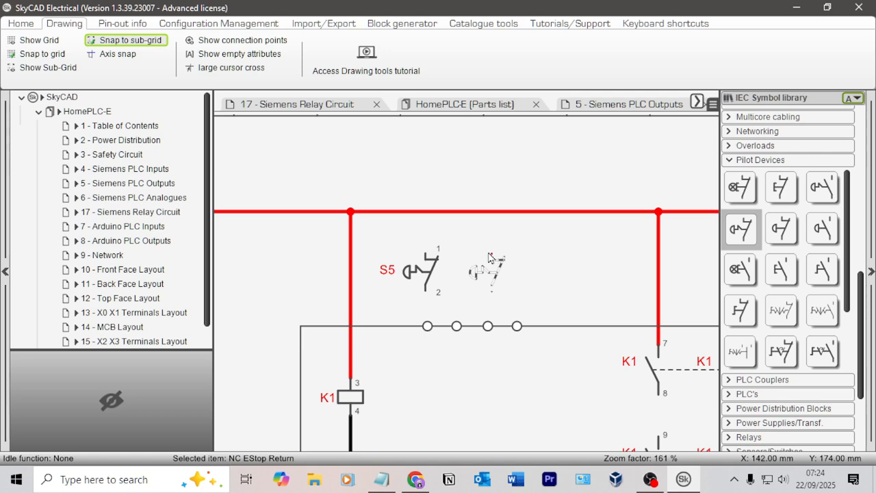
key("Escape")
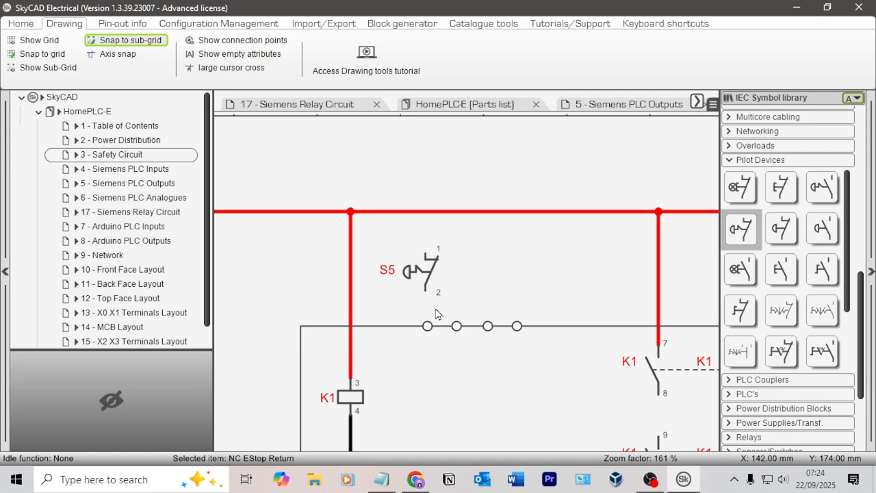
Step: Turn on the grid display and axis snap for aligning the emergency stop symbol with the terminal circles
scroll(423, 363, "up", 3)
left_click(39, 40)
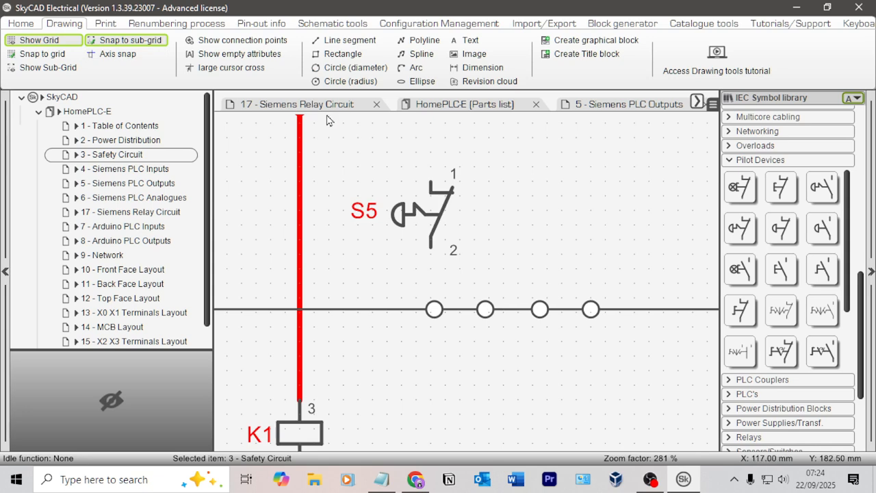
left_click(117, 54)
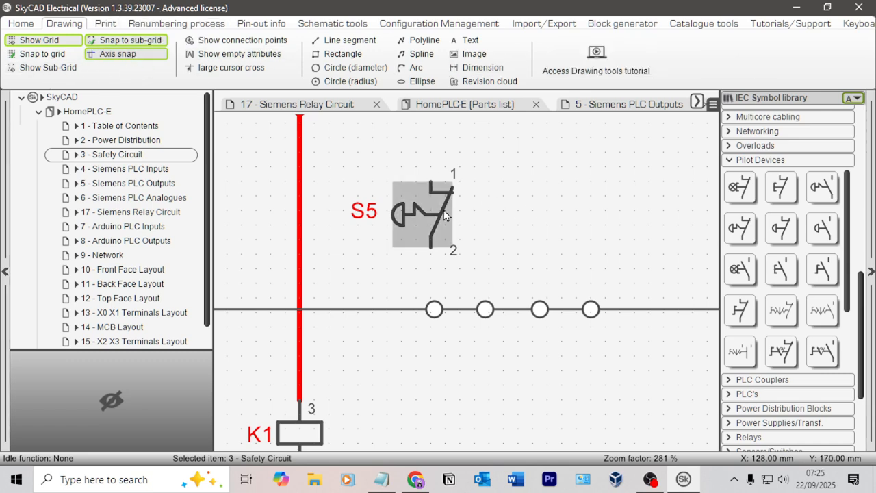
Step: Align the first upper terminal circle with the S5 emergency stop contact and shift the third and fourth circles slightly right
left_click(453, 215)
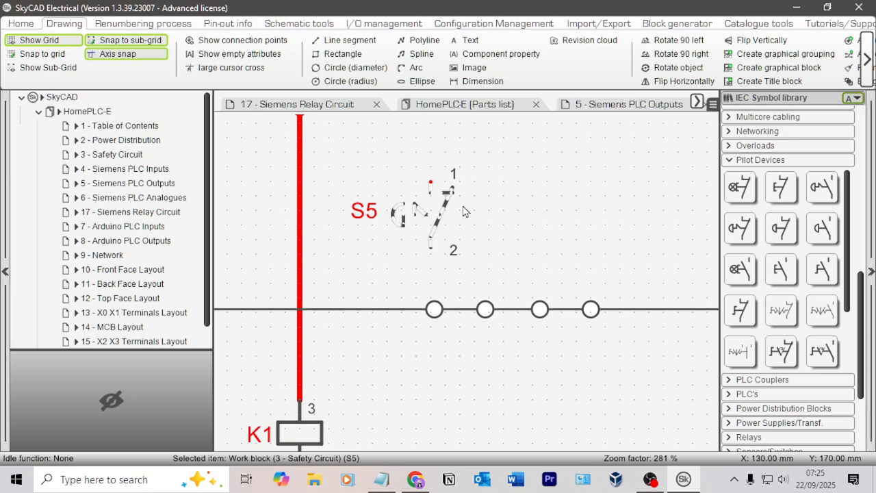
left_click(433, 309)
left_click(496, 285)
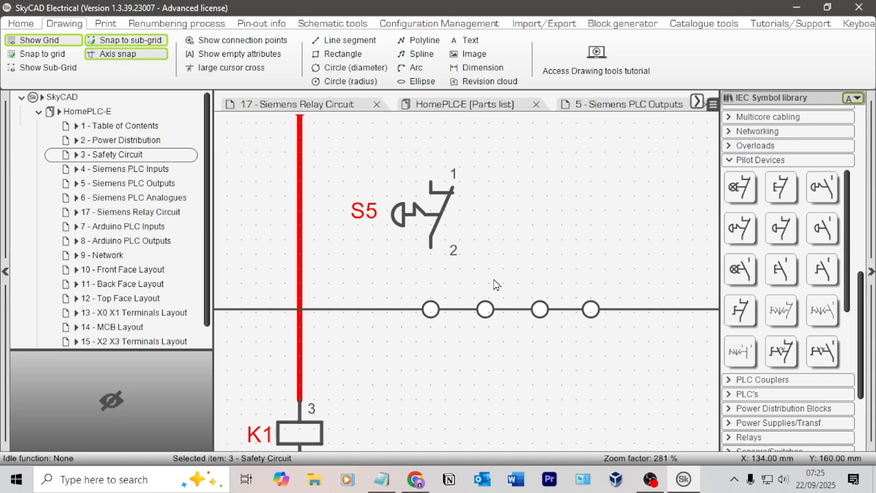
left_click(541, 310)
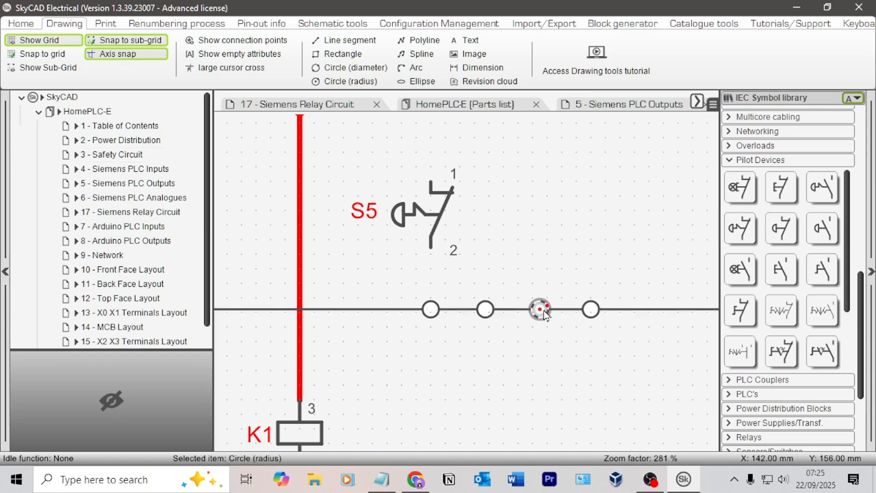
left_click(619, 281)
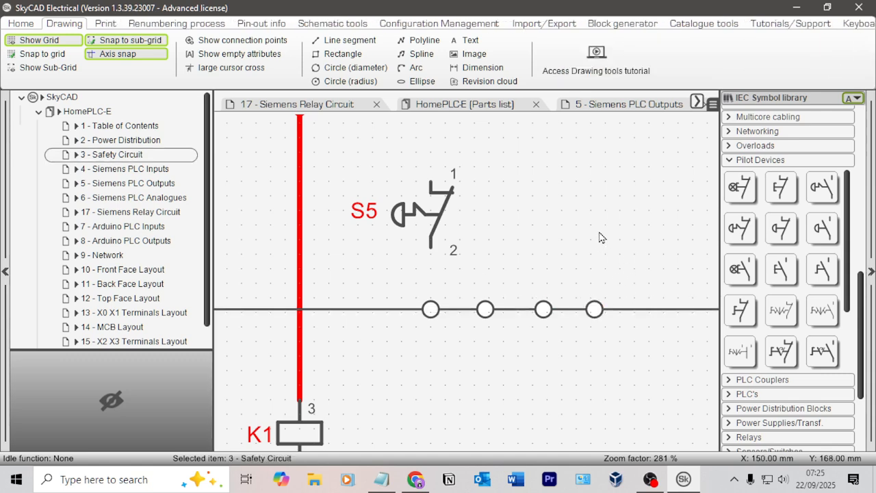
Step: Insert a second NC EStop Return pilot device level with S5, above the third terminal circle
left_click(741, 188)
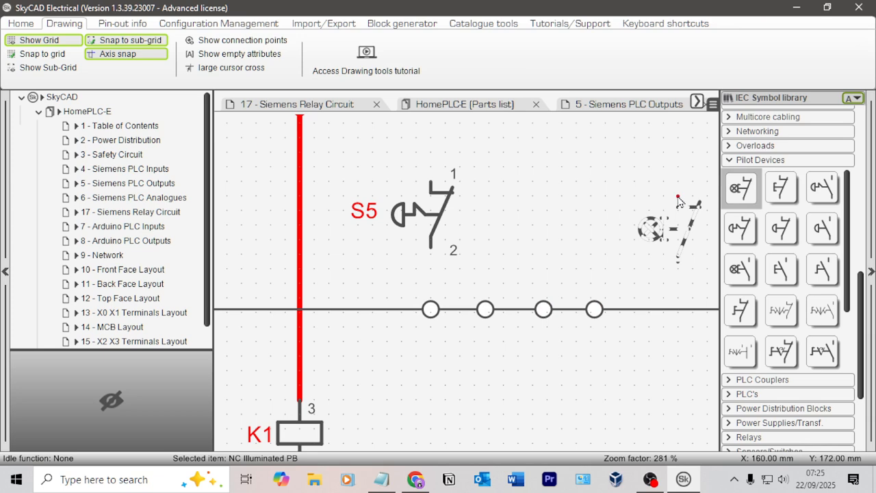
left_click(744, 229)
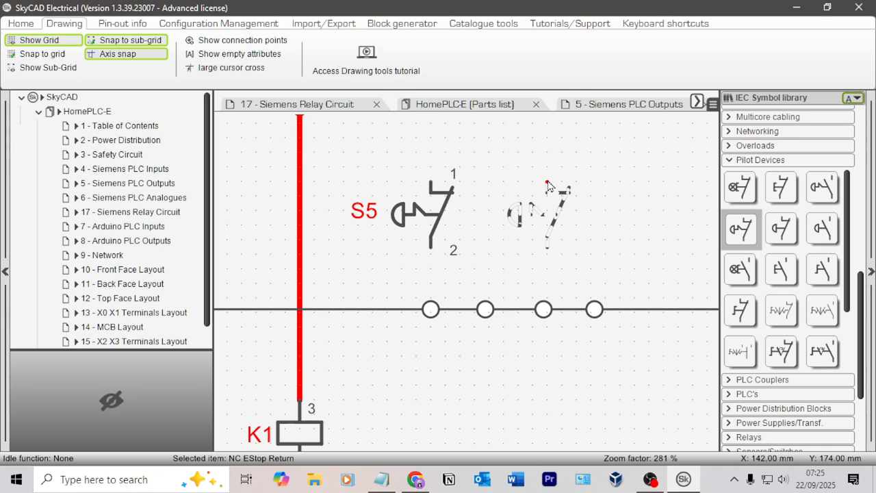
left_click(548, 184)
Step: Shift the second, third and fourth terminal circles right, aligning the third with S6 and spacing all four evenly
left_click(562, 313)
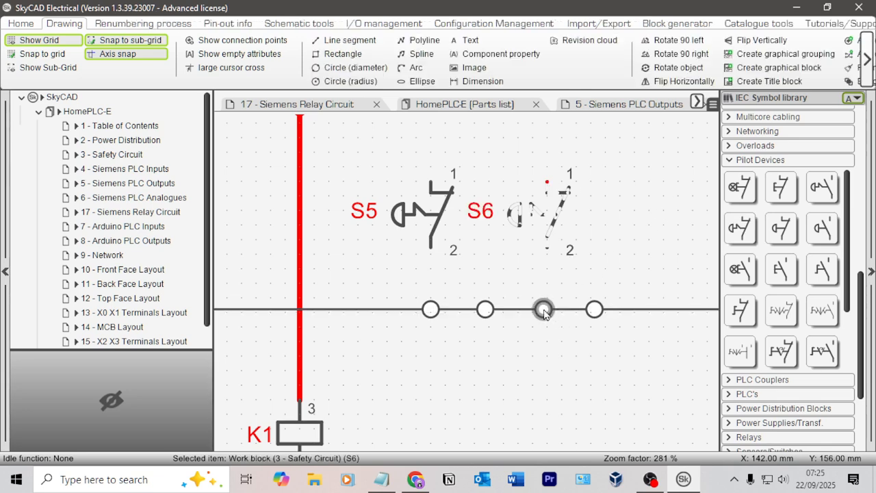
left_click(597, 312)
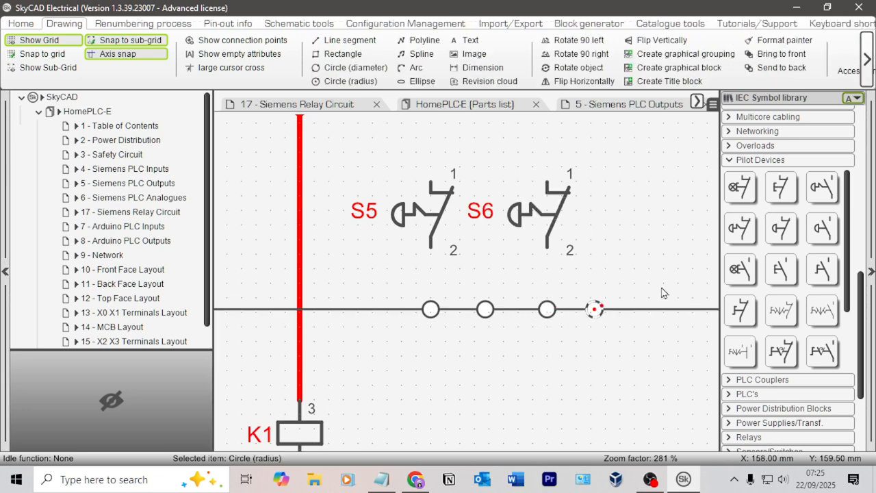
key("Right")
key("Right")
key("Right")
left_click(644, 276)
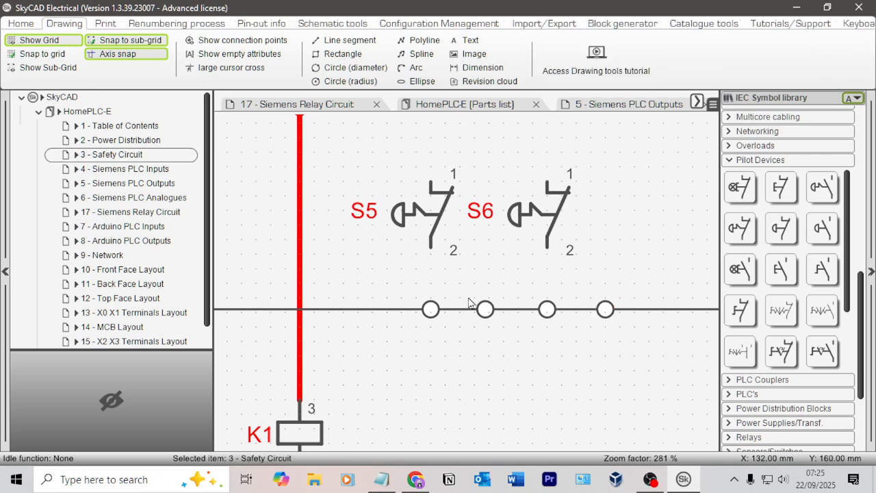
left_click(485, 309)
key("Right")
left_click(617, 256)
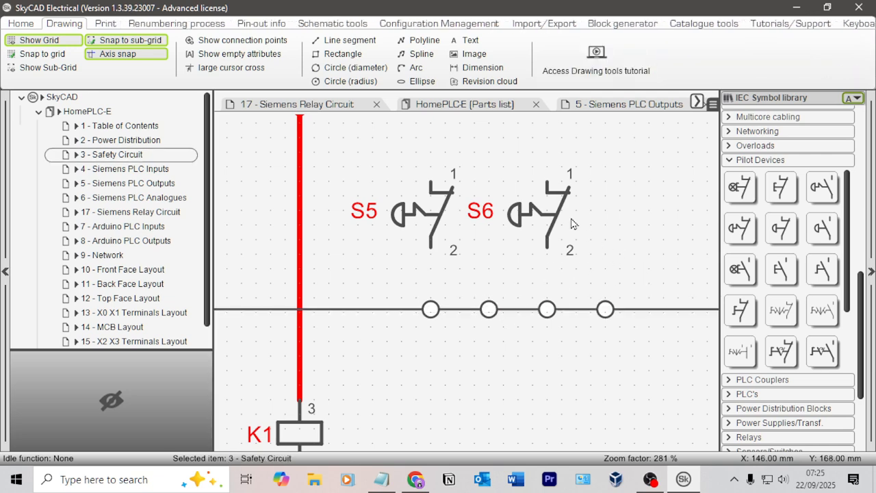
Step: Move the S6 contact and the third and fourth terminal circles right together, widening the gap from the S5 pair
left_click(607, 311)
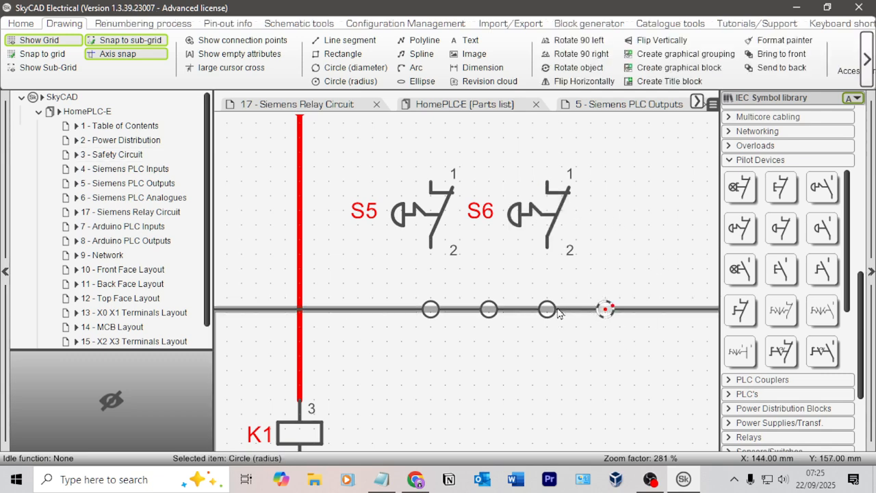
left_click(548, 308, "ctrl")
left_click(556, 219, "ctrl")
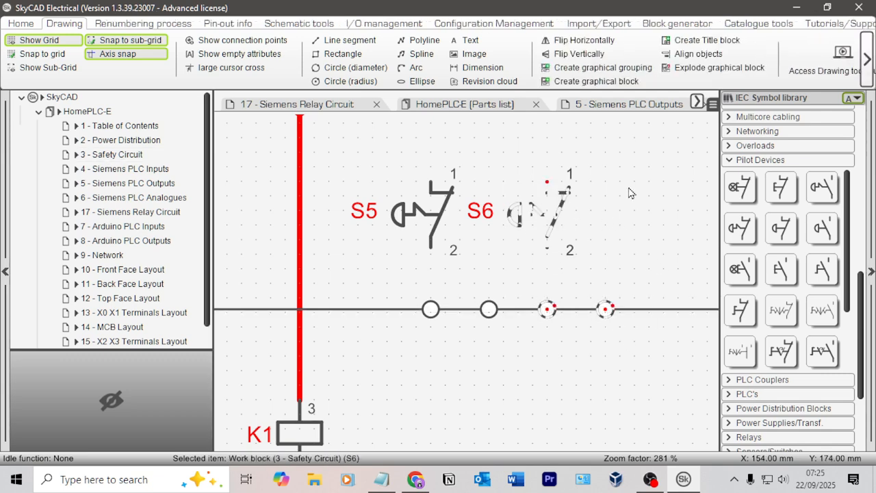
key("Right")
key("Right")
left_click(662, 193)
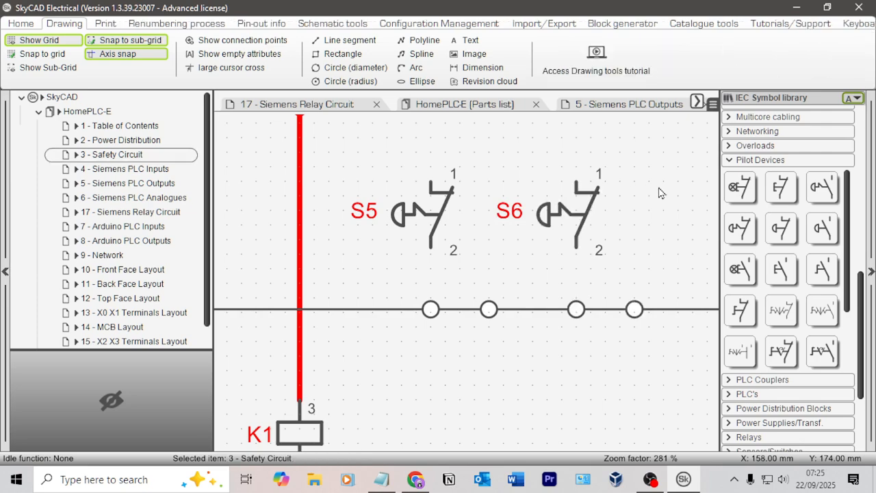
Step: Draw control connections from the first terminal circle to S5 and from S5's upper pin round to the second circle
scroll(492, 196, "down", 4)
scroll(787, 178, "up", 5)
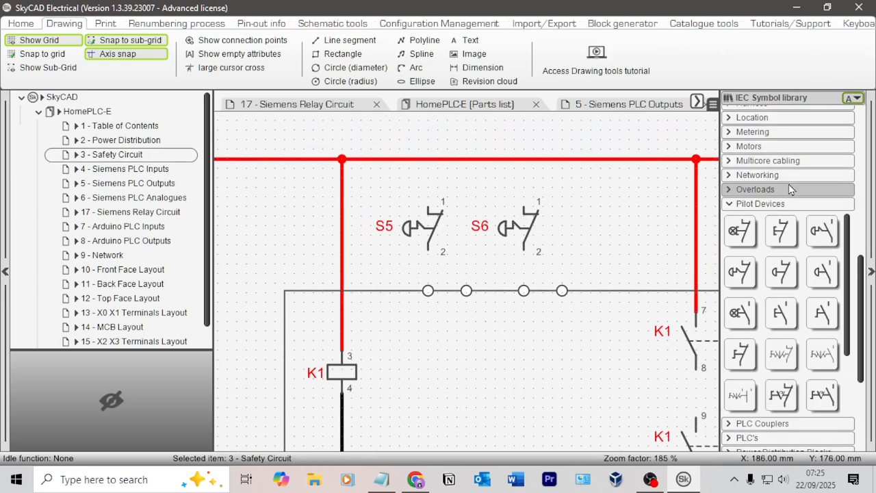
scroll(787, 171, "up", 2)
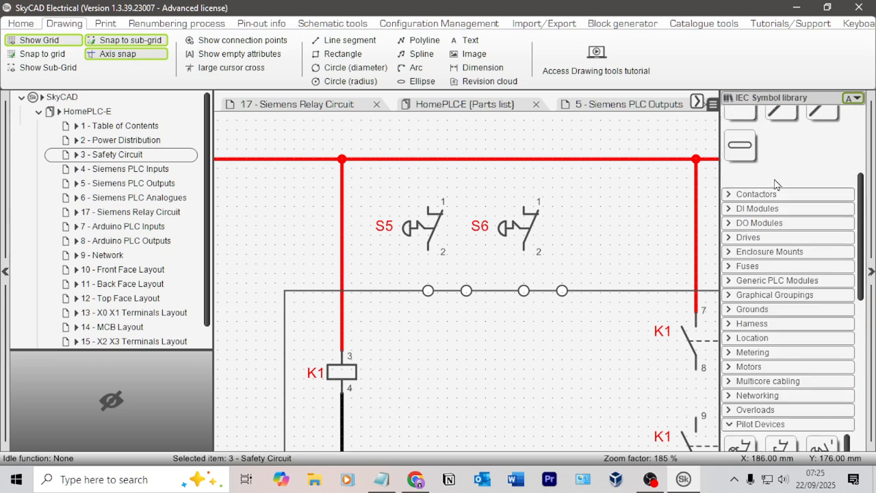
scroll(791, 181, "up", 8)
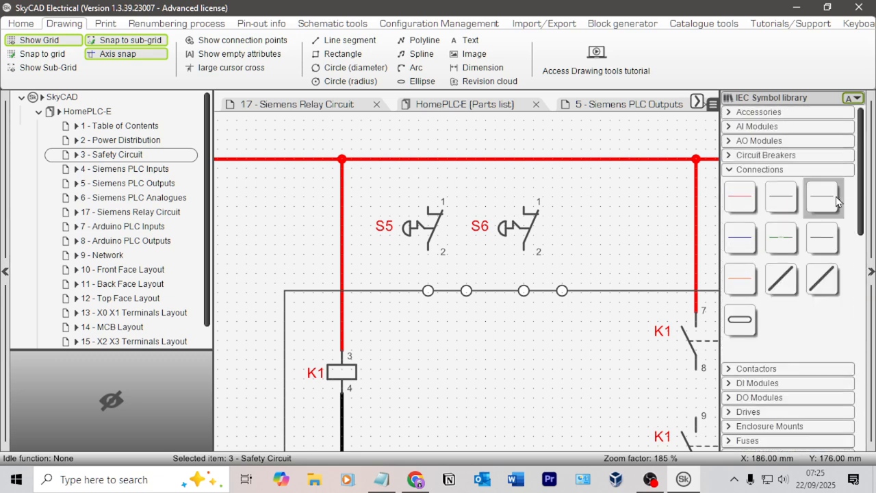
left_click(837, 198)
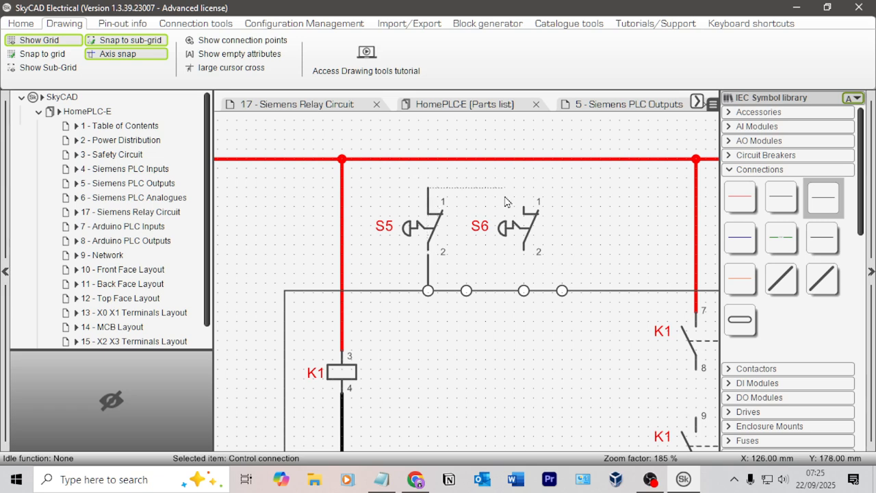
left_click(467, 290)
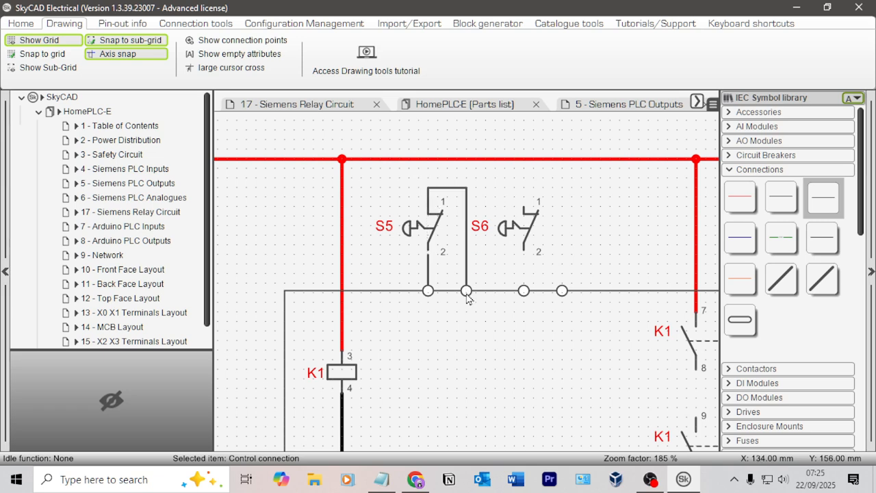
left_click(484, 268)
Step: Extend the connection from the first terminal circle up to S5's pin 2 to close the gap
scroll(420, 256, "up", 3)
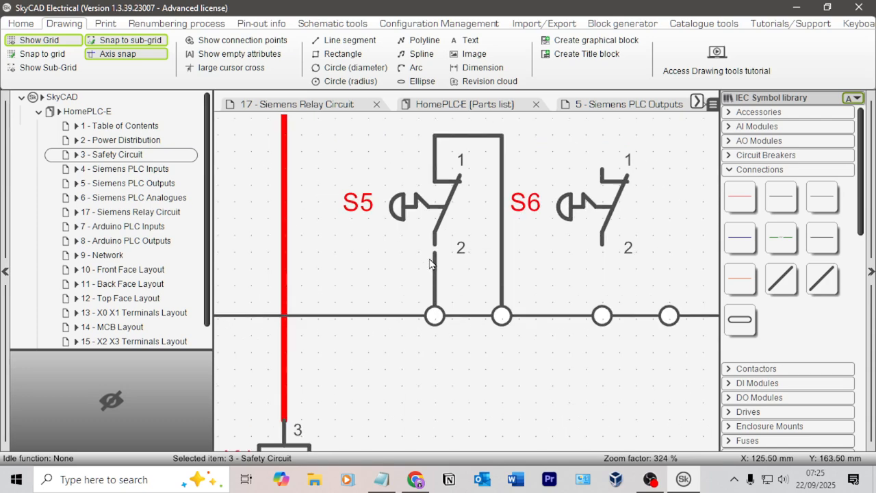
left_click(435, 260)
left_click_drag(435, 255, 436, 241)
left_click(588, 268)
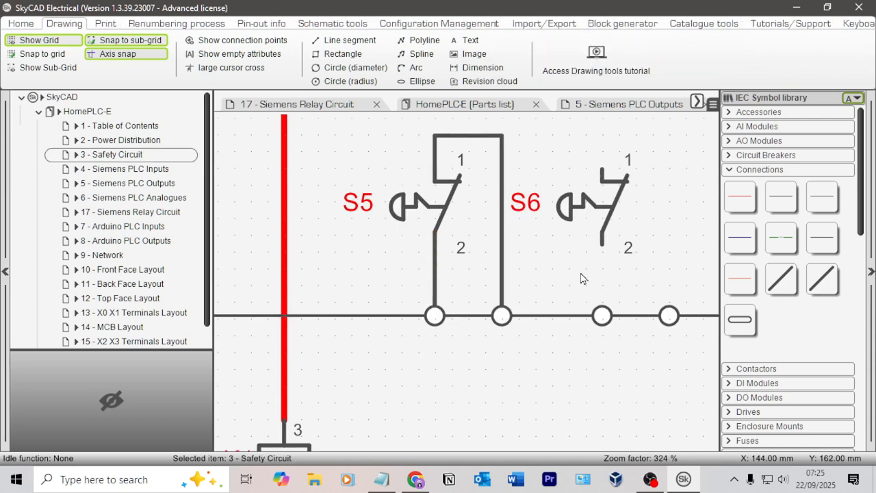
Step: Draw control connections joining S6's two pins to the third and fourth terminal circles
scroll(581, 274, "down", 3)
left_click(824, 198)
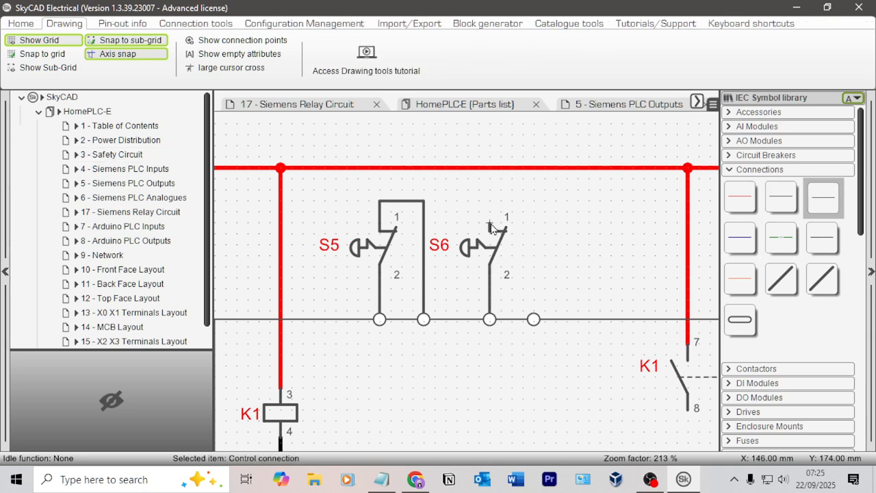
left_click(536, 205)
left_click(535, 319)
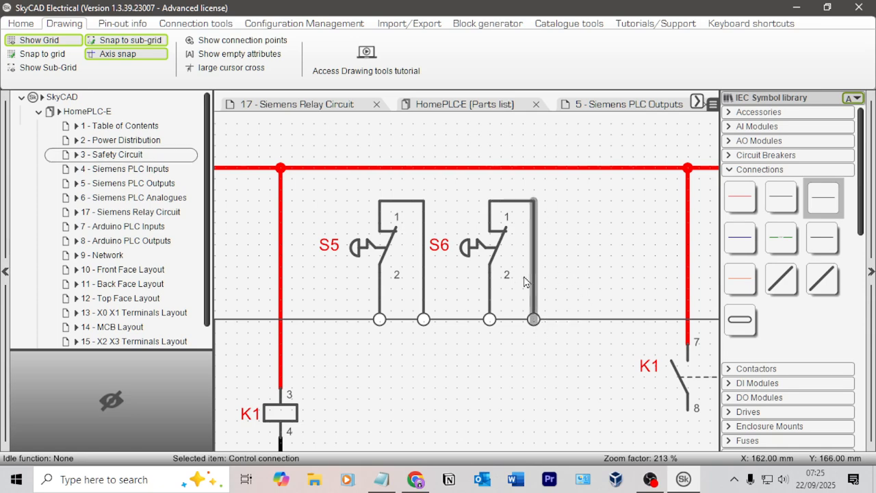
Step: Link the S6 contact with S5 and remove the cross-reference labels beneath both emergency stop contacts
left_click(482, 258)
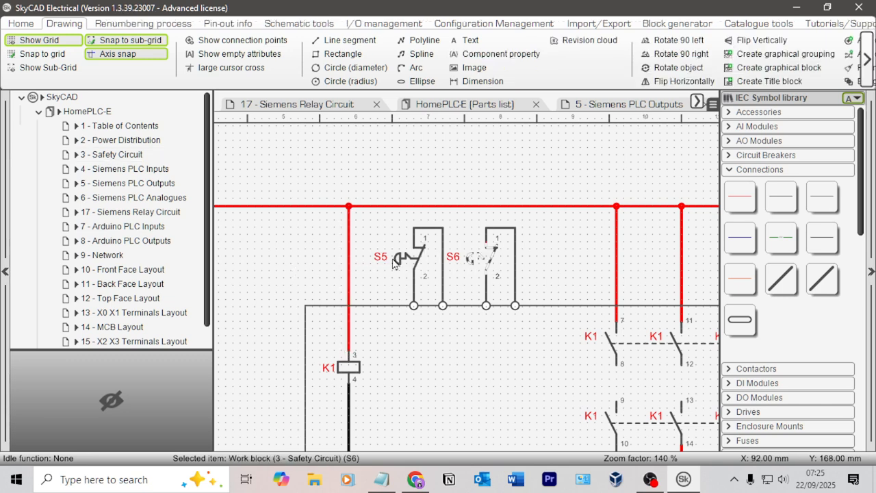
left_click(558, 265)
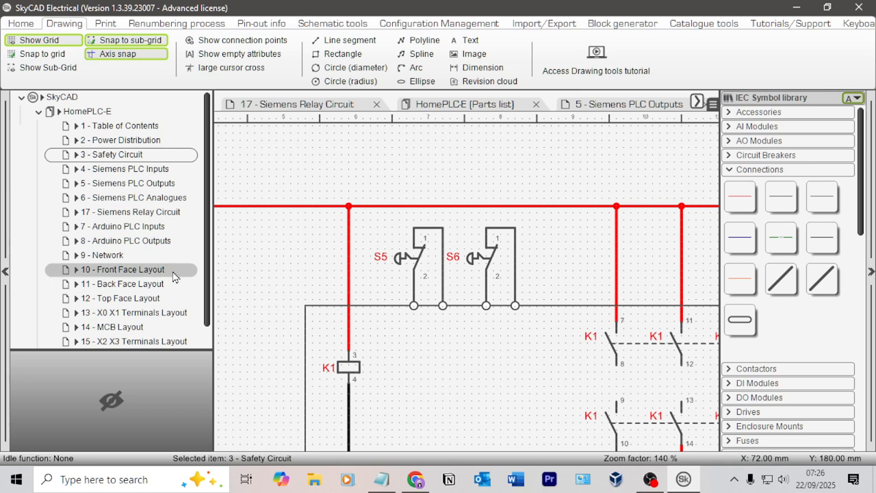
left_click(479, 259)
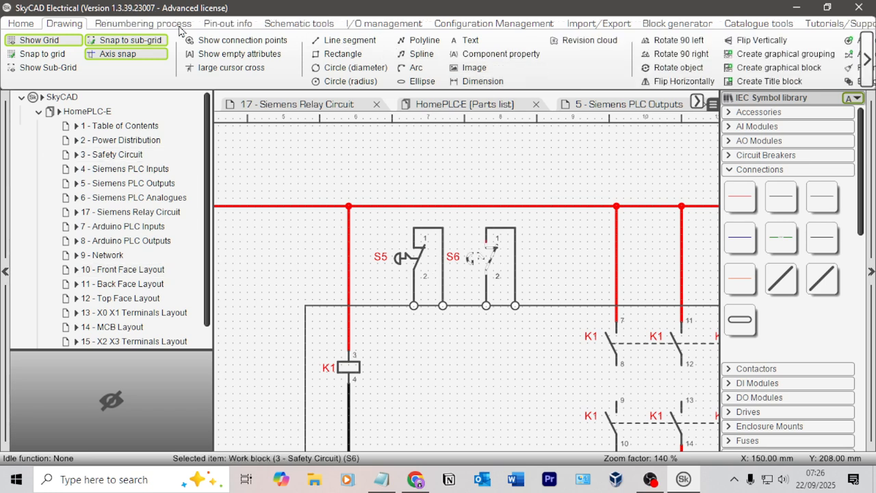
left_click(18, 24)
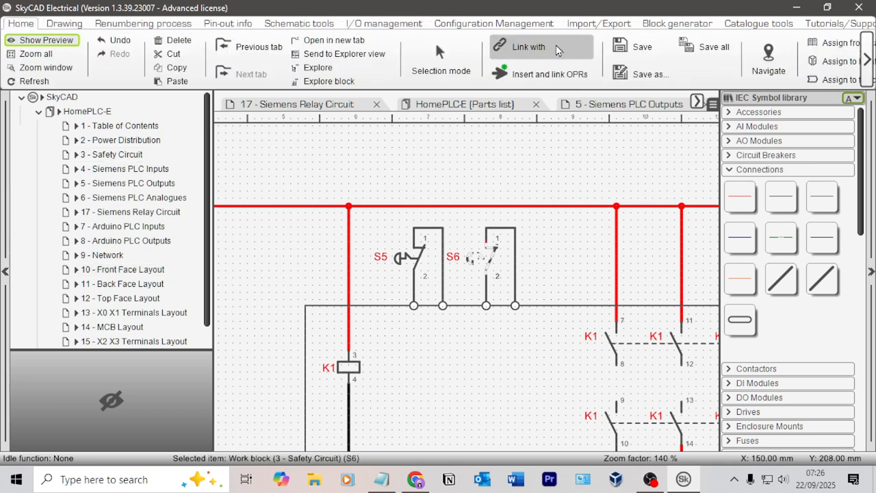
left_click(547, 48)
left_click(405, 263)
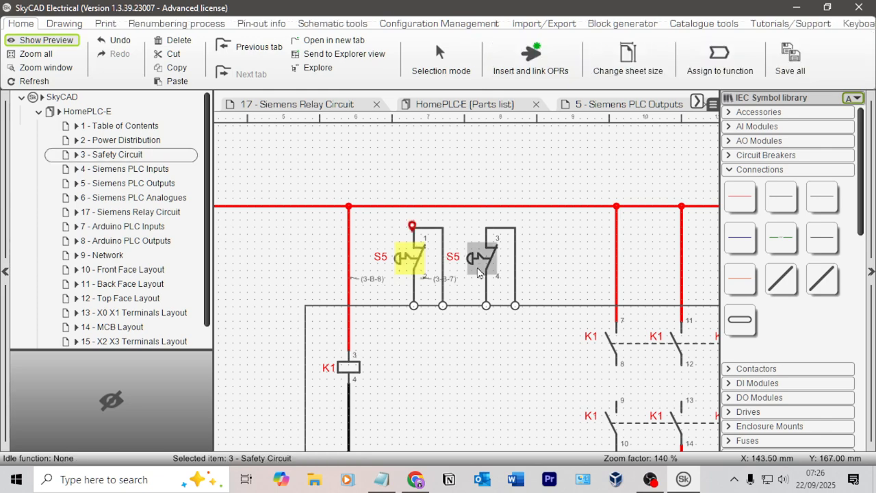
left_click_drag(373, 280, 477, 283)
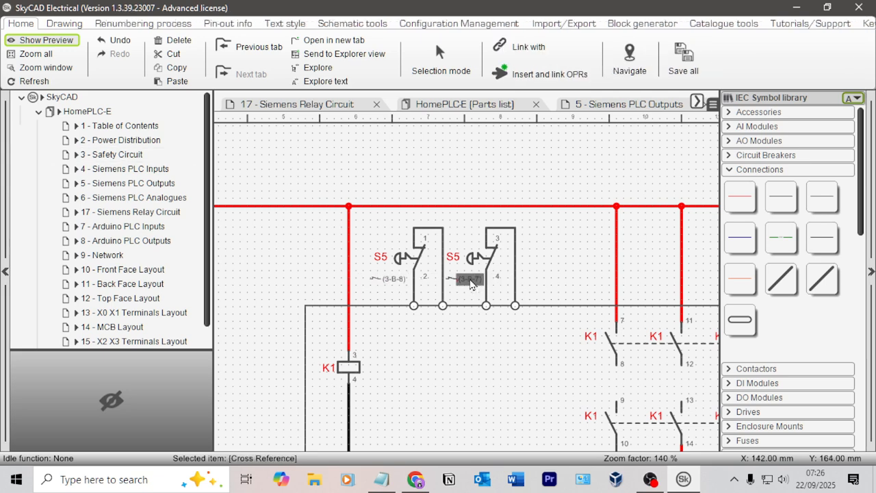
left_click(574, 283)
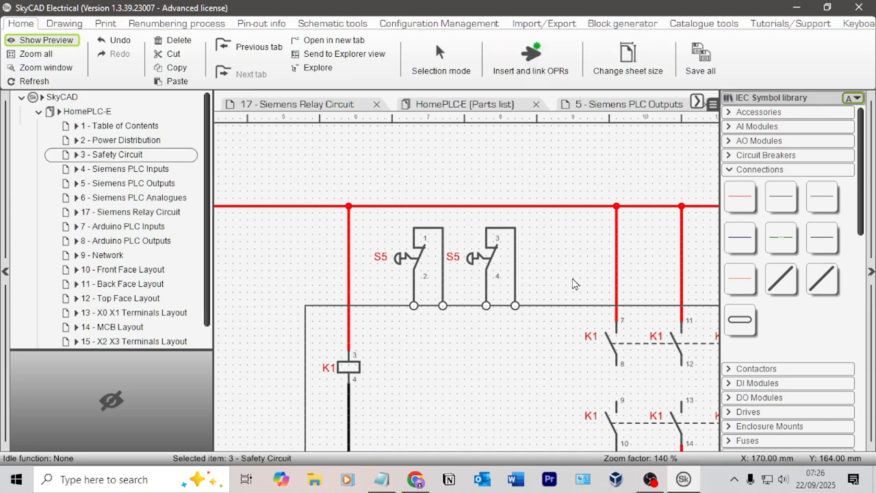
Step: Place a NO Pushbutton from the Pilot Devices symbols below the first of the two terminal circles on the relay outline's lower edge
scroll(521, 369, "down", 3)
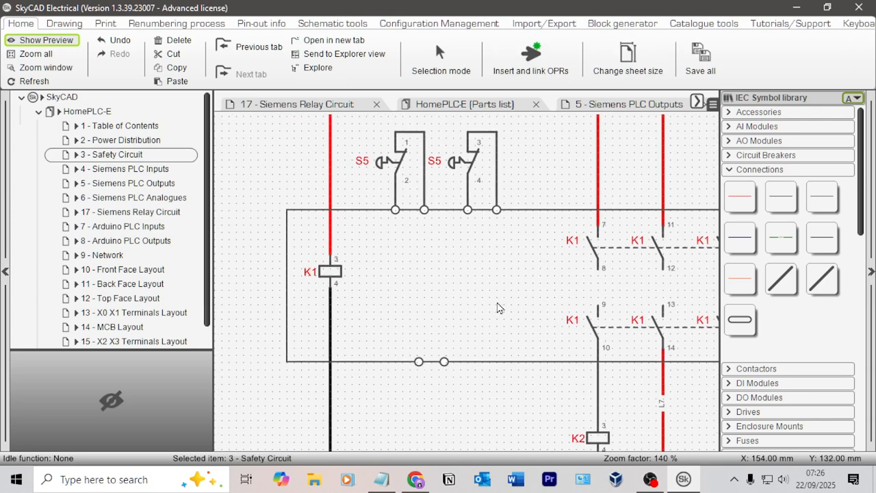
scroll(525, 328, "down", 3)
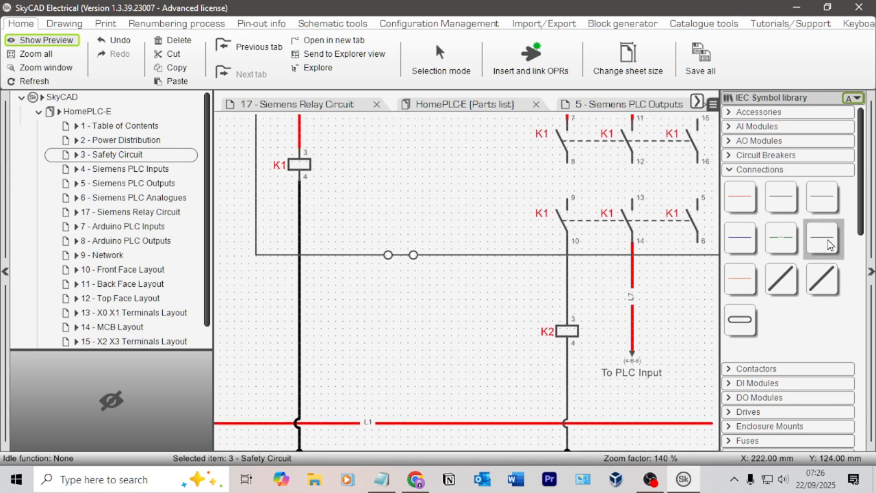
scroll(779, 328, "down", 1)
scroll(779, 328, "down", 7)
scroll(777, 329, "up", 1)
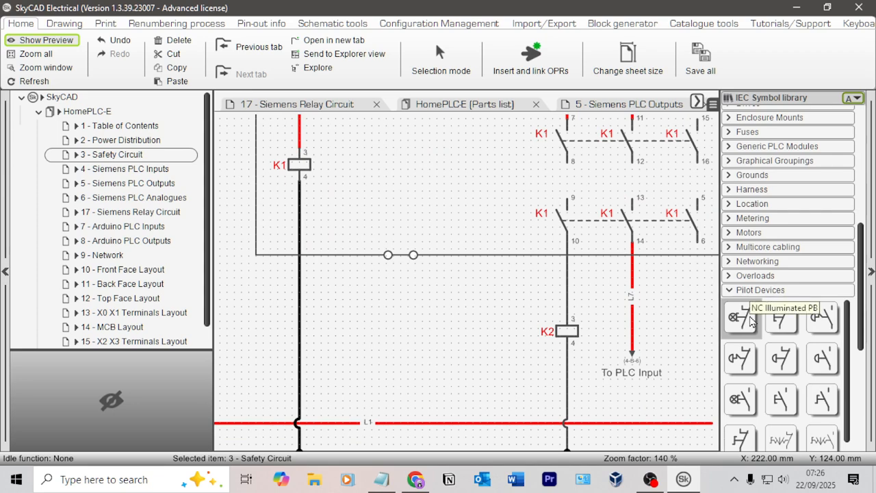
scroll(788, 368, "up", 2)
scroll(828, 406, "down", 2)
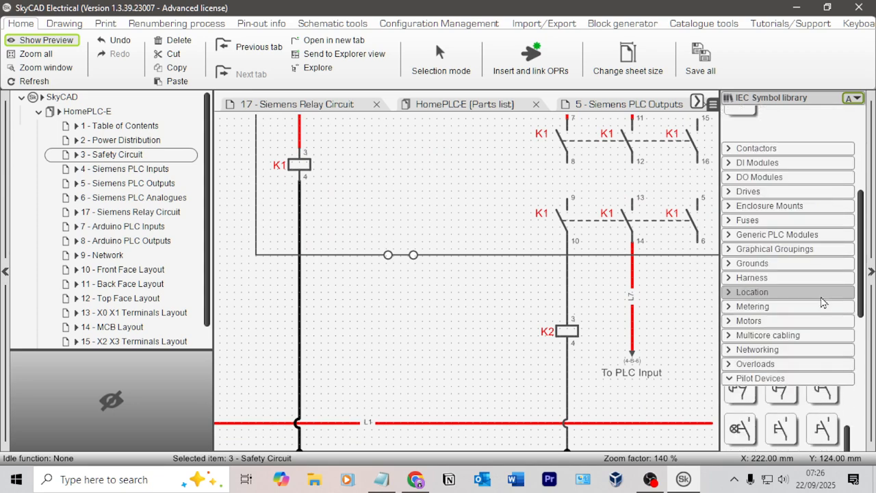
scroll(824, 302, "down", 2)
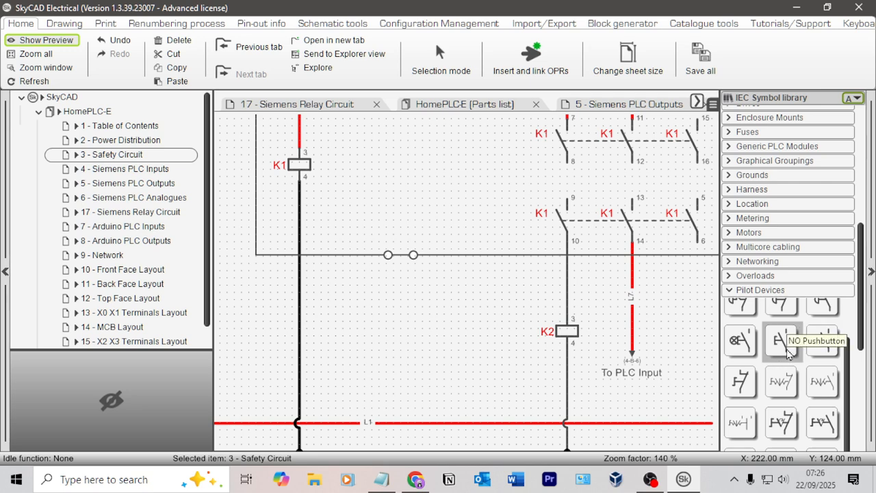
left_click(781, 340)
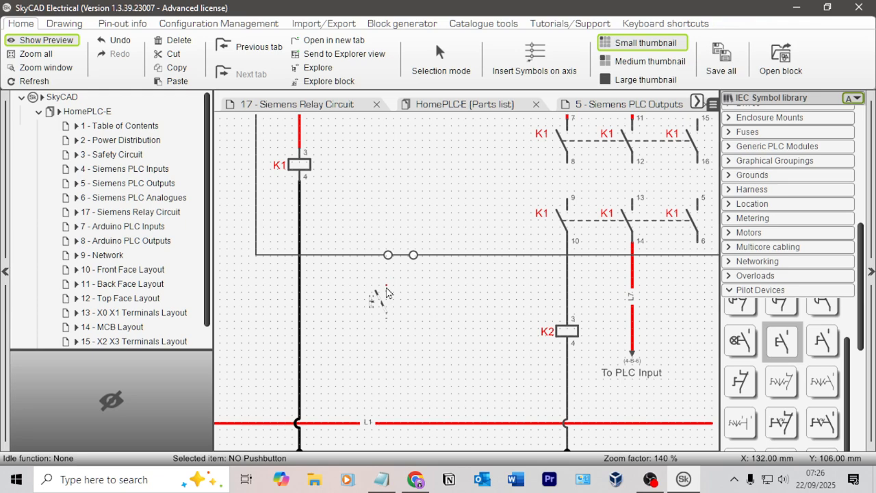
left_click(386, 293)
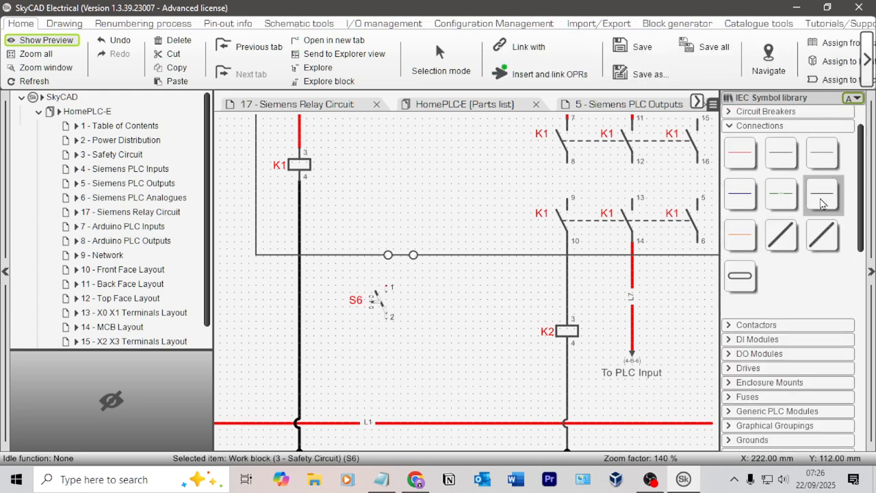
Step: Draw control connections from the pushbutton's pin 1 up to the relay's lower edge and from pin 2 round to beside the second circle
left_click(822, 152)
scroll(389, 302, "up", 3)
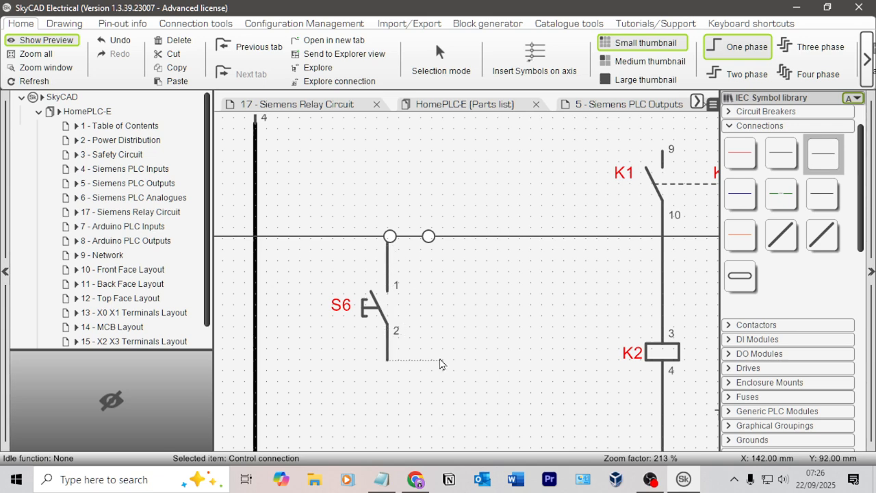
left_click(447, 245)
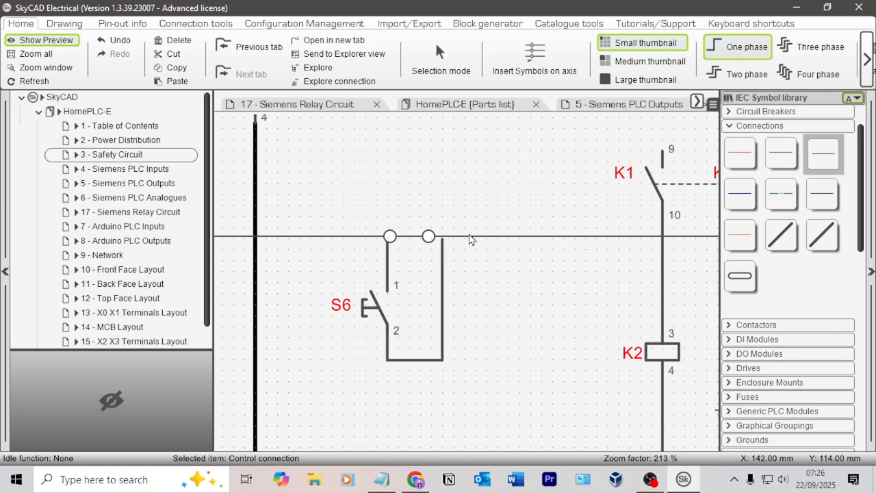
Step: Nudge the two lower terminal circles sideways so each is centred on its pushbutton connection
scroll(451, 245, "up", 3)
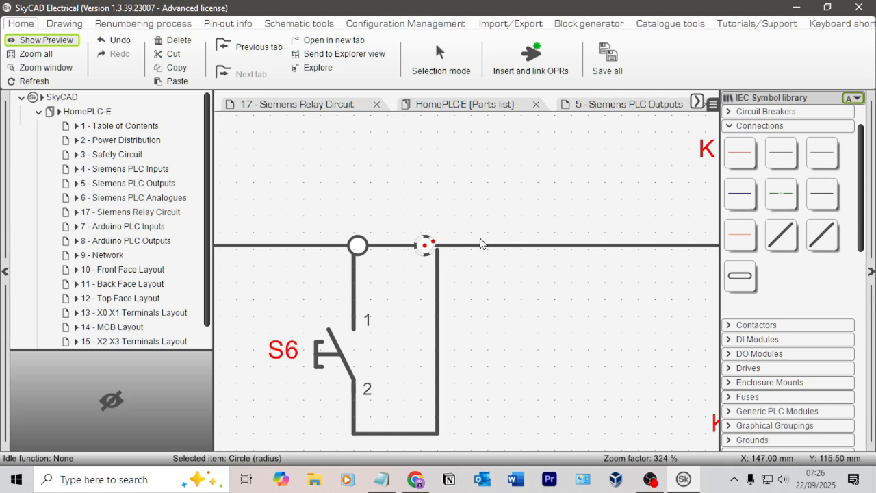
left_click(356, 251)
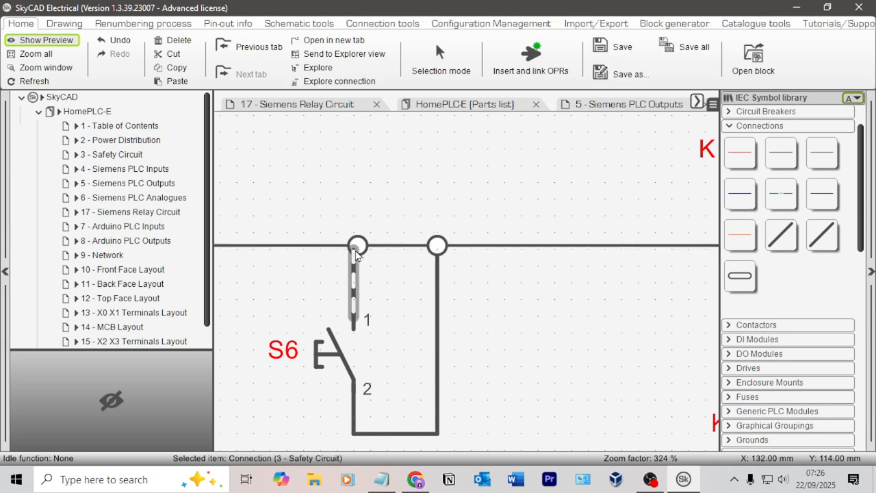
left_click(361, 251)
key("Left")
key("Escape")
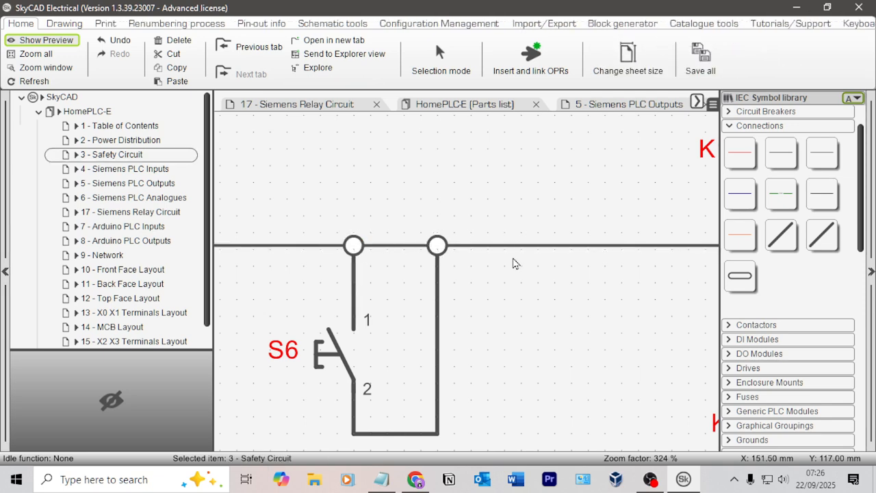
Step: Move the K1 coil down to about mid-height inside the safety relay outline
scroll(518, 305, "down", 5)
scroll(471, 354, "down", 1)
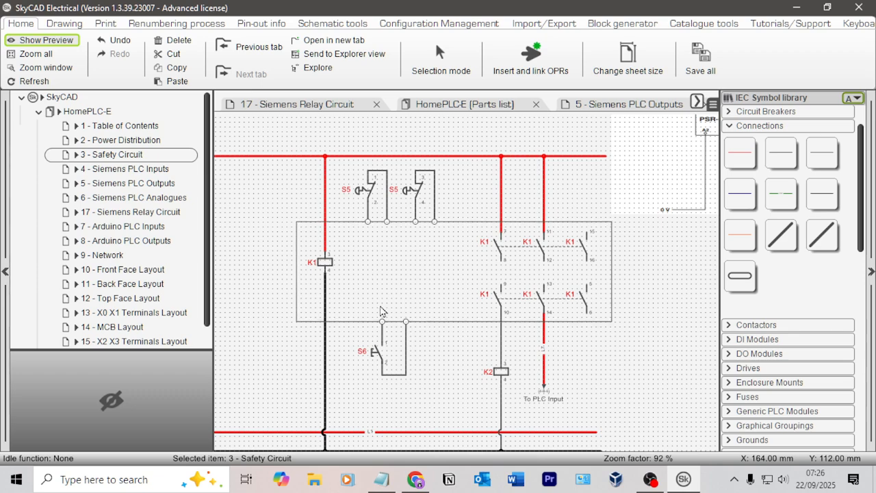
left_click(326, 264)
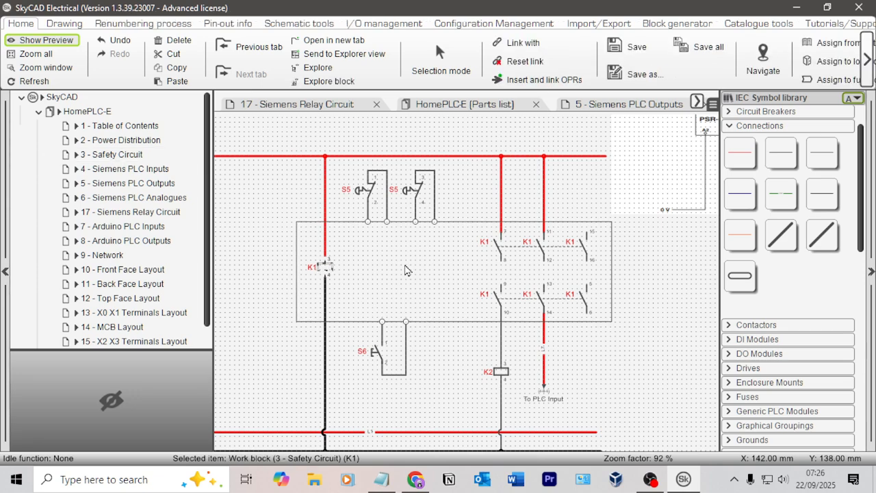
key("Down")
left_click(397, 273)
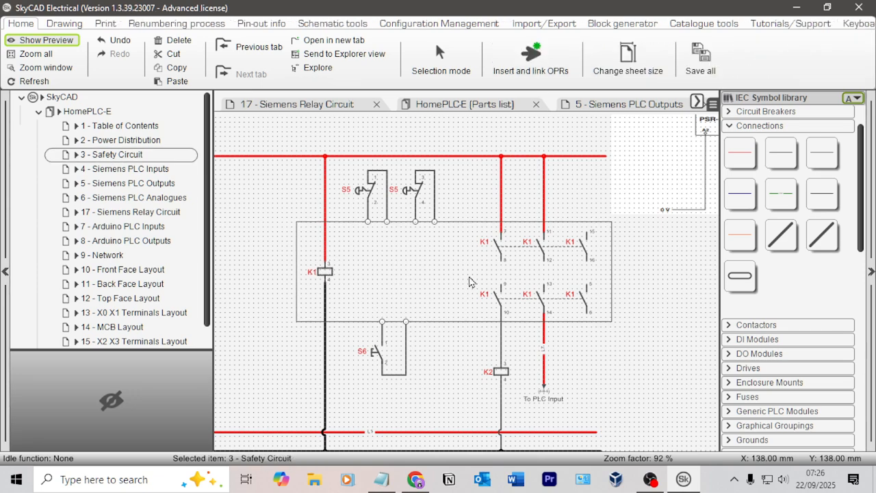
Step: Delete the pasted PSR-ESA4 reference wiring image beside the safety circuit
scroll(667, 282, "down", 2)
middle_click_drag(669, 249, 655, 261)
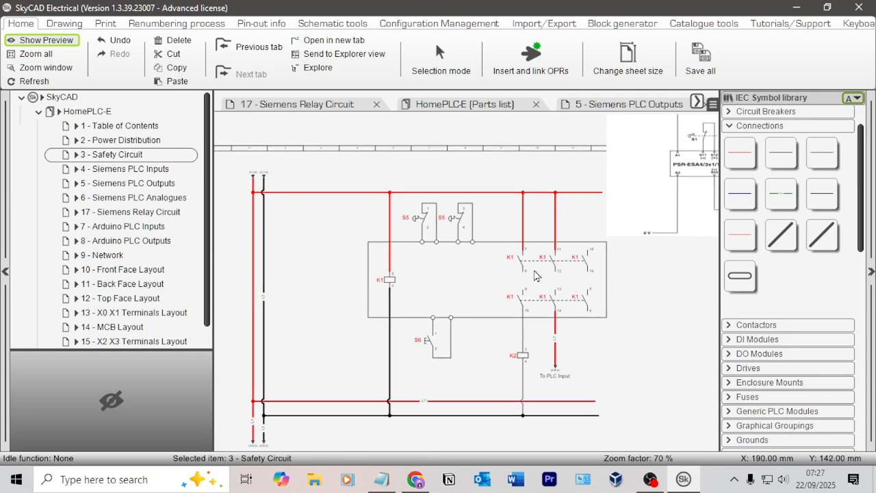
left_click(649, 217)
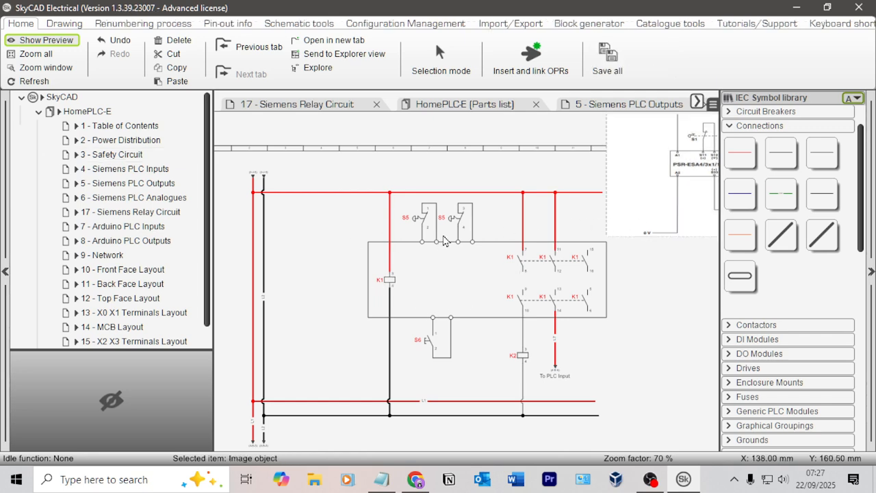
key("Delete")
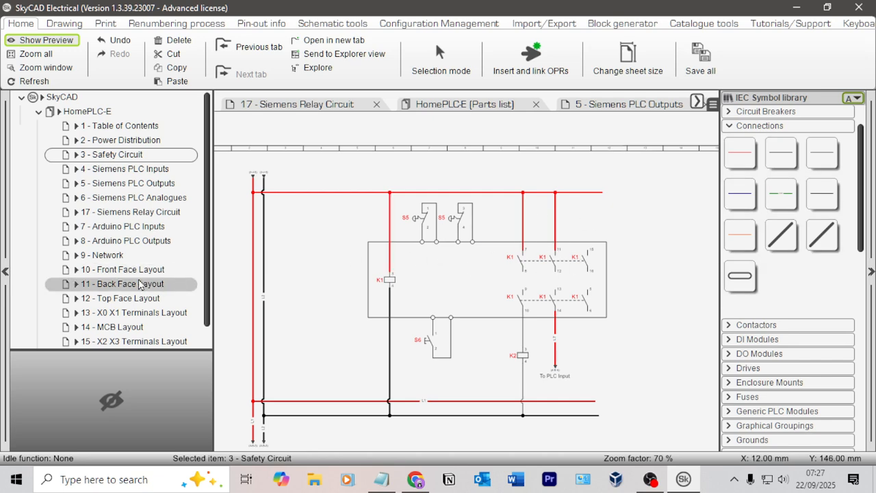
Step: Open sheet 16 - Parts List and open its list block as the editable HomePLC-E parts list
scroll(119, 308, "down", 1)
left_click(119, 323)
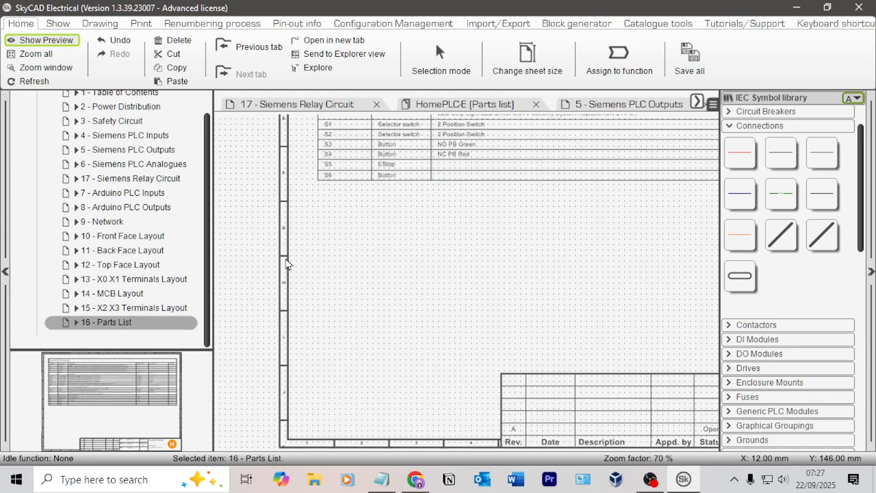
scroll(489, 290, "up", 5)
middle_click_drag(450, 341, 513, 356)
scroll(330, 341, "up", 3)
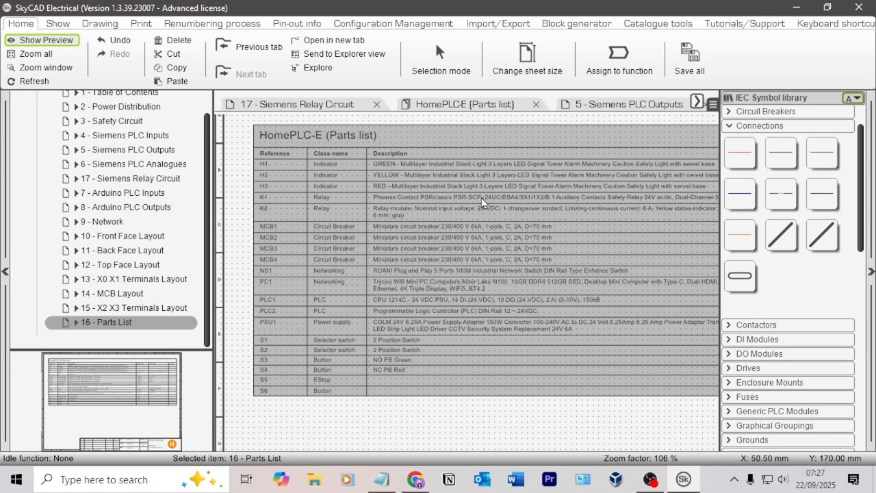
left_click(488, 416)
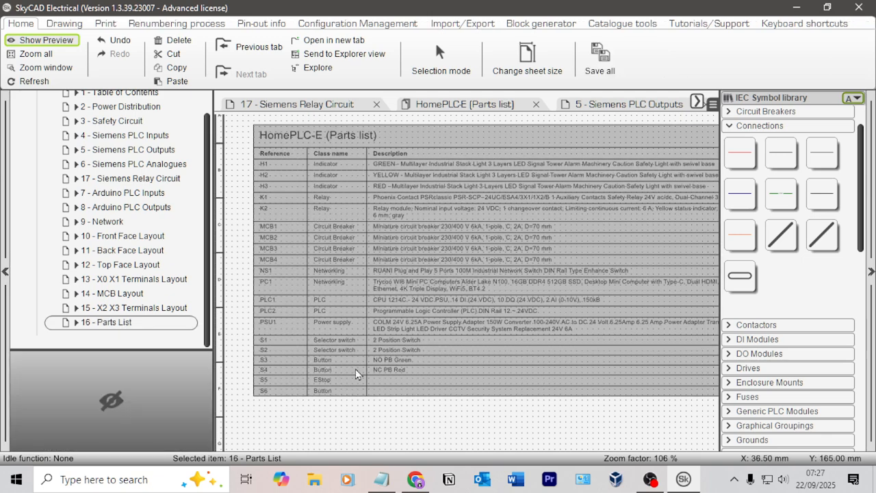
left_click(326, 308)
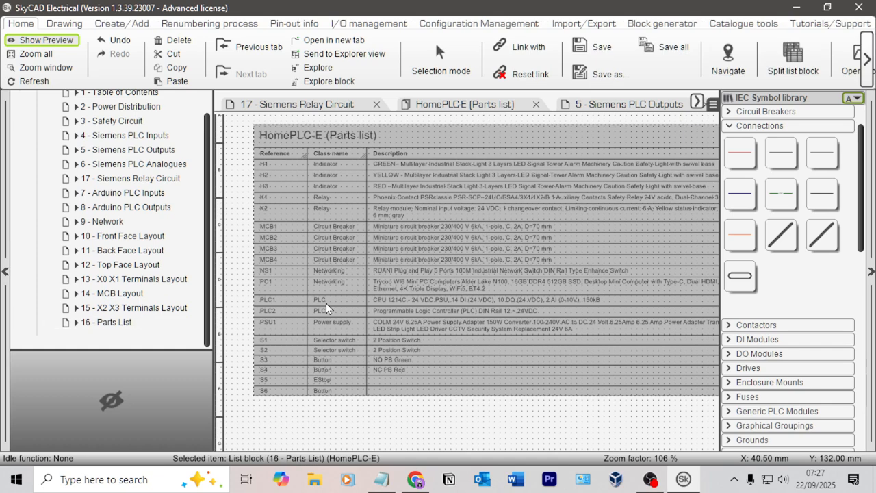
double_click(326, 308)
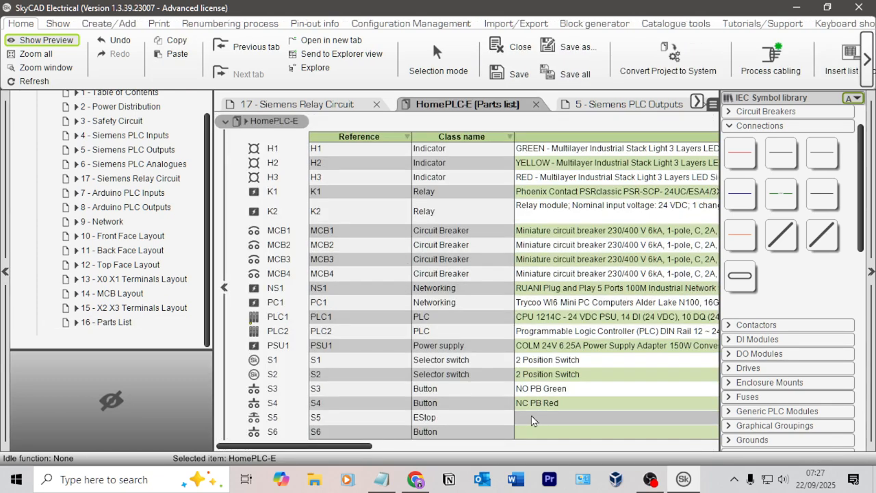
Step: Switch to Chrome and open a new tab ready for a web search
mouse_move(416, 479)
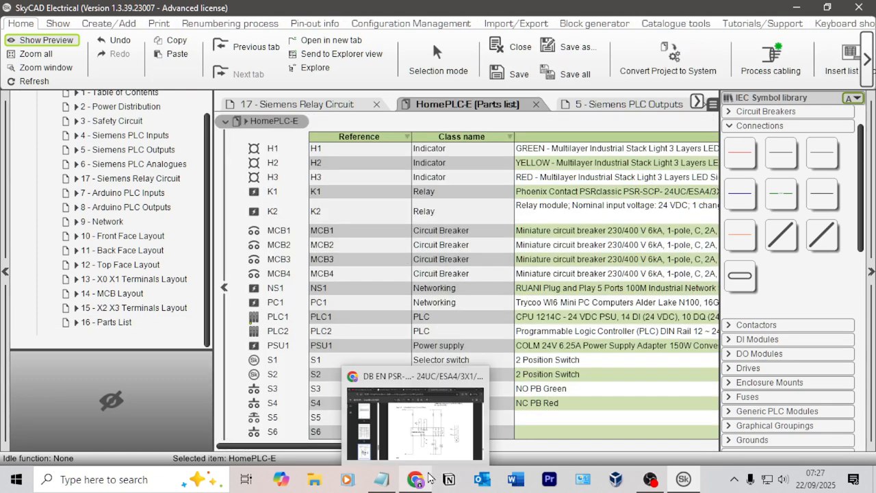
left_click(433, 446)
left_click(689, 14)
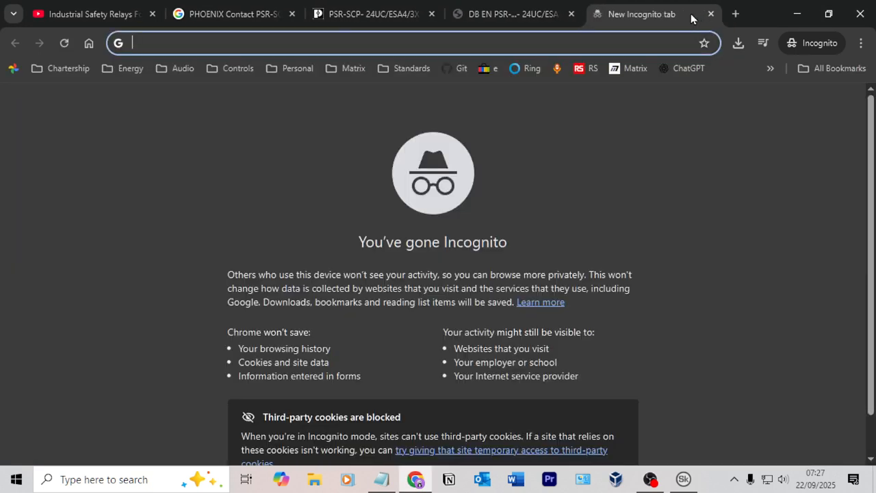
left_click(643, 170)
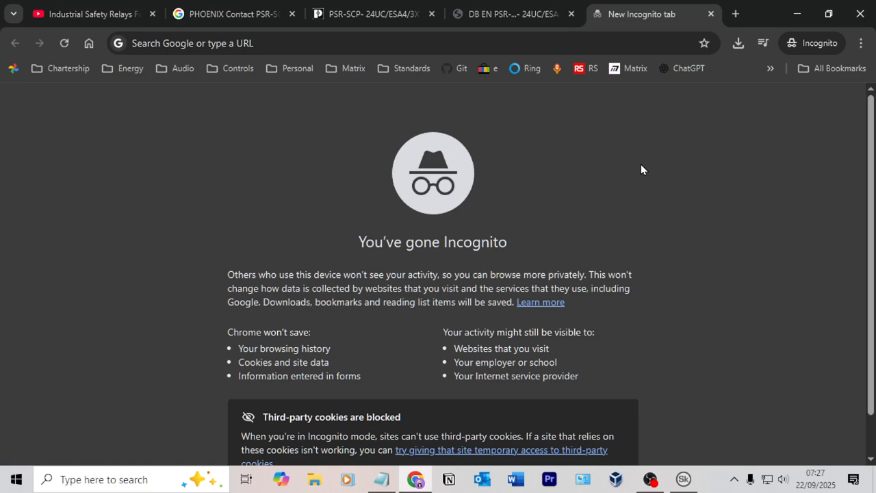
left_click(506, 36)
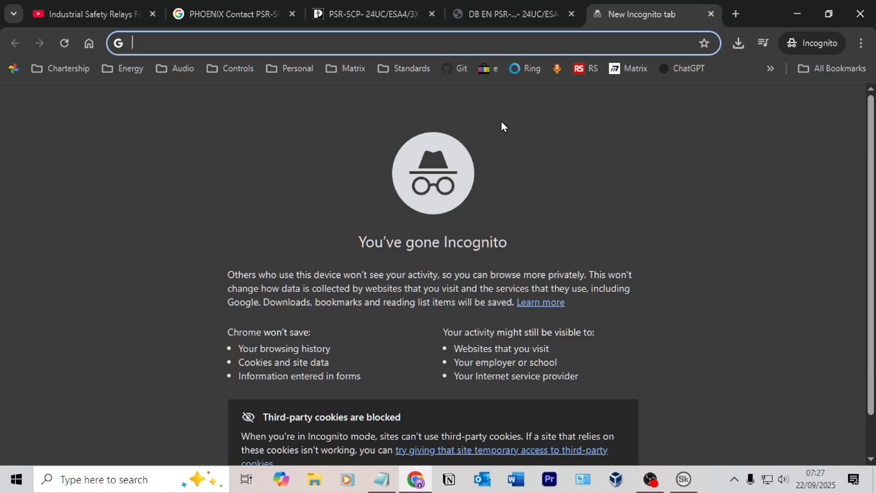
type("dsf")
key("BackSpace")
key("BackSpace")
key("BackSpace")
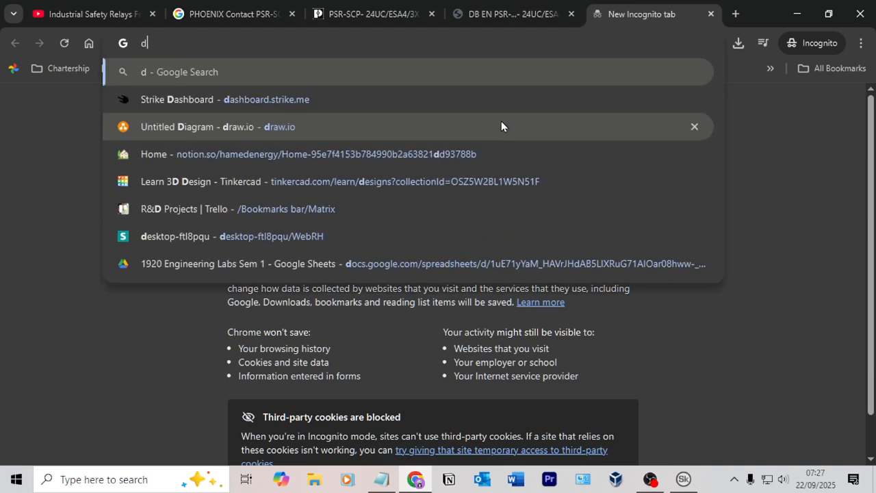
type("amazon")
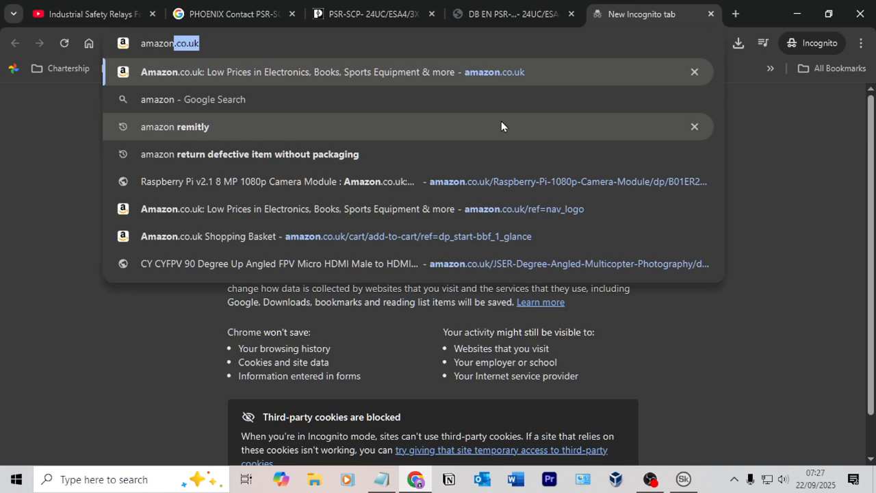
key("BackSpace")
key("BackSpace")
key("BackSpace")
key("BackSpace")
key("BackSpace")
key("BackSpace")
key("BackSpace")
type("aliep")
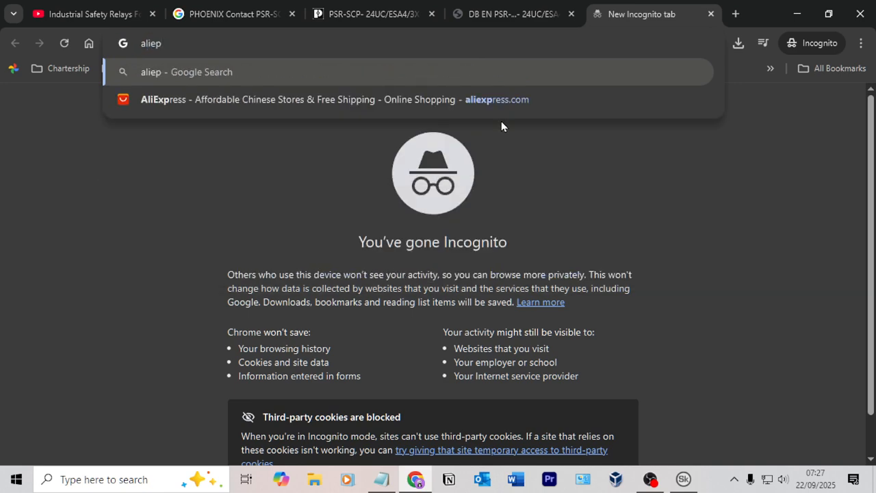
Step: Search Google for "estop aliexpress" and look through the emergency stop product results
key("ctrl+a")
type("estop ")
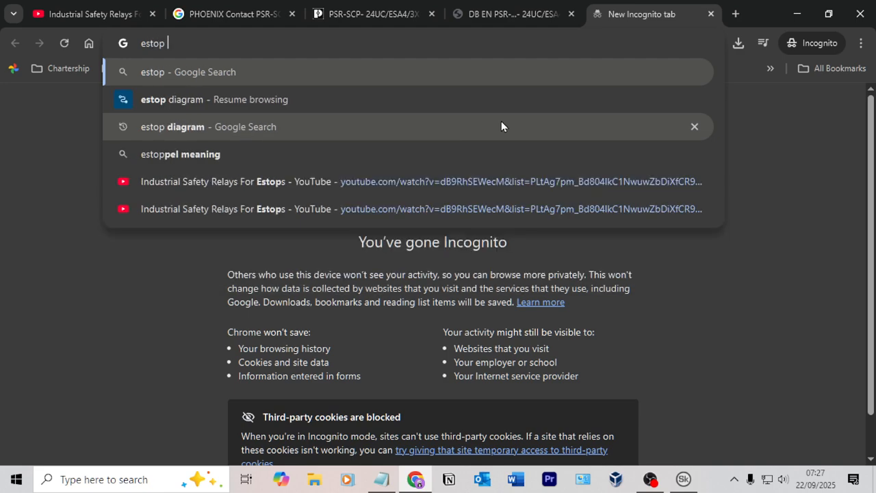
type("aliexpress")
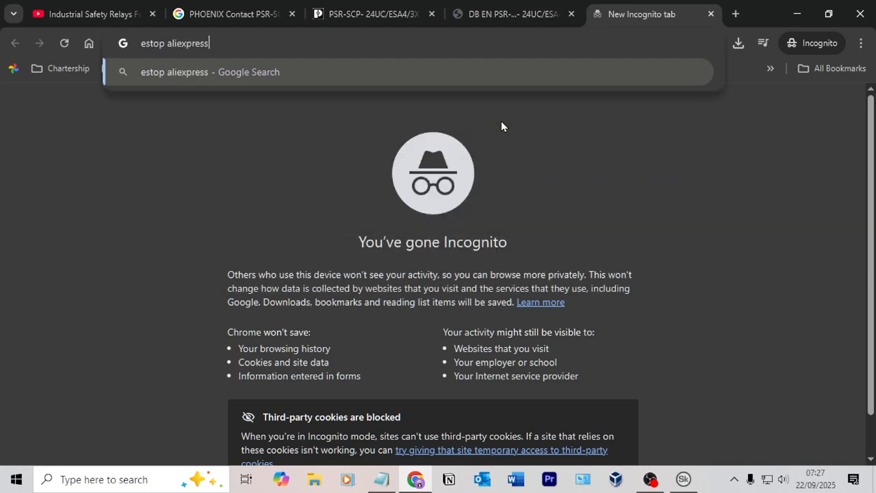
key("Return")
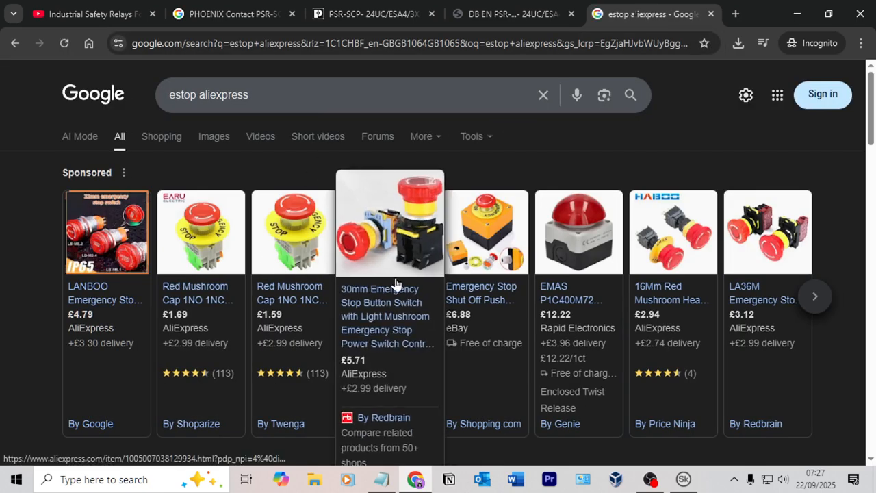
scroll(463, 278, "down", 1)
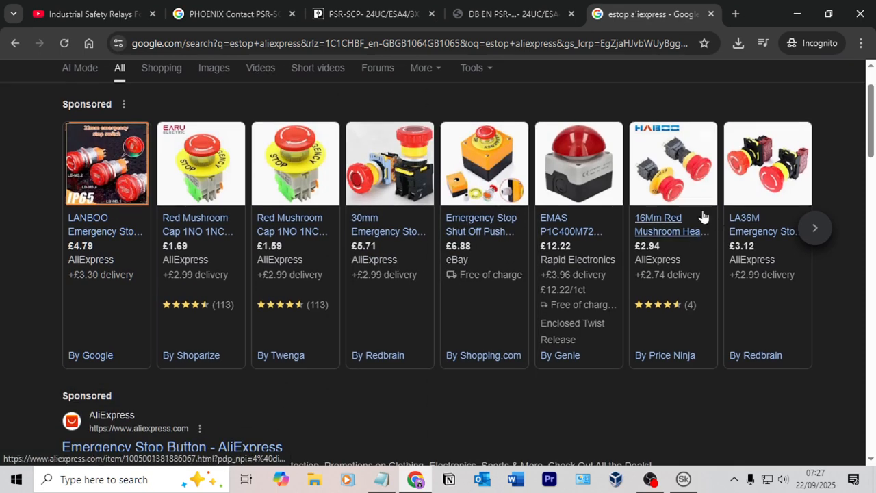
scroll(432, 182, "down", 4)
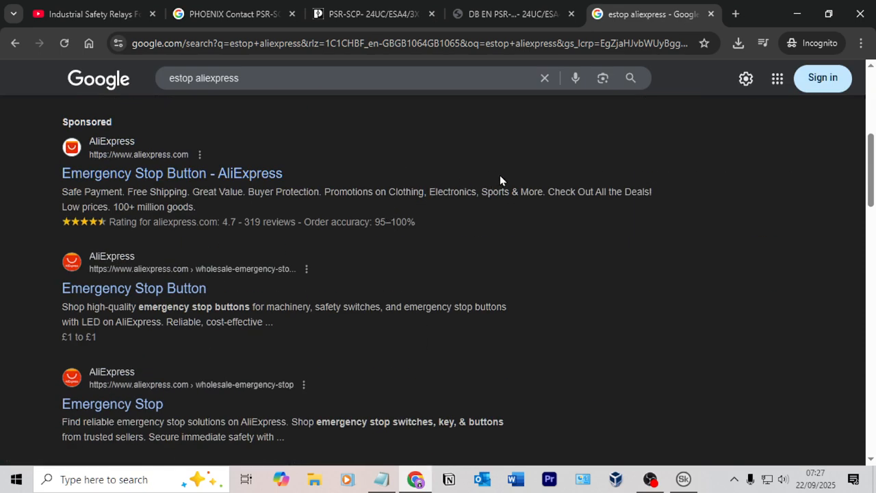
Step: Search Google for "estop amazon" instead and open the Amazon UK Emergency Stop Button result
left_click(168, 293)
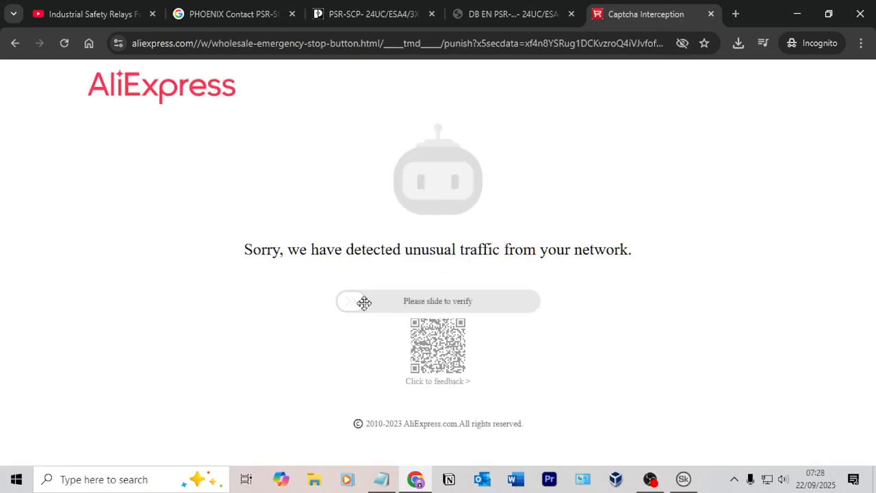
key("alt+Left")
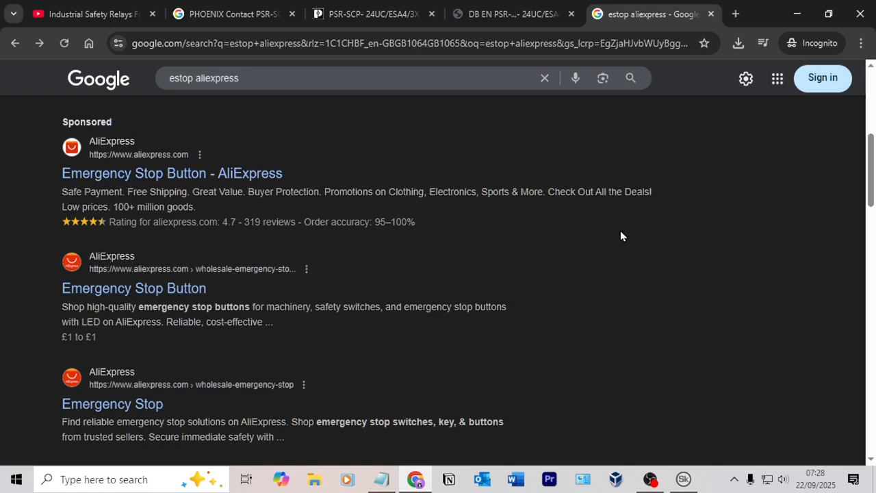
double_click(227, 79)
type("amazon")
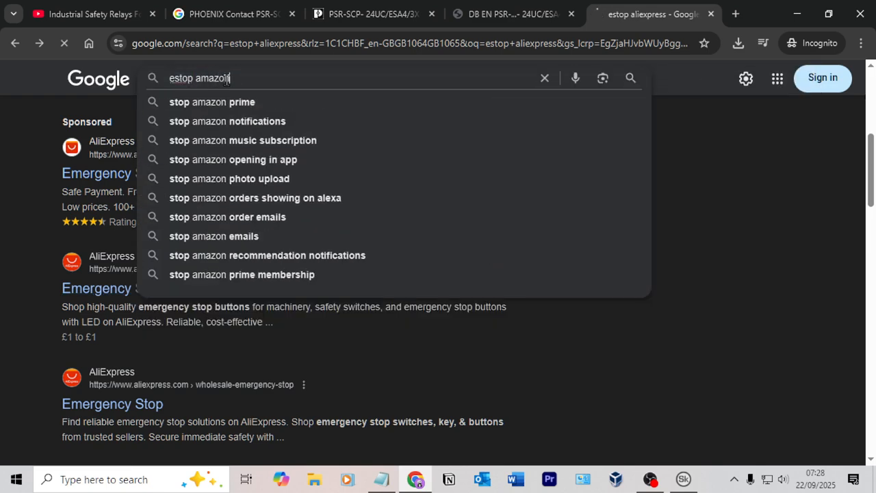
key("Return")
scroll(207, 277, "down", 5)
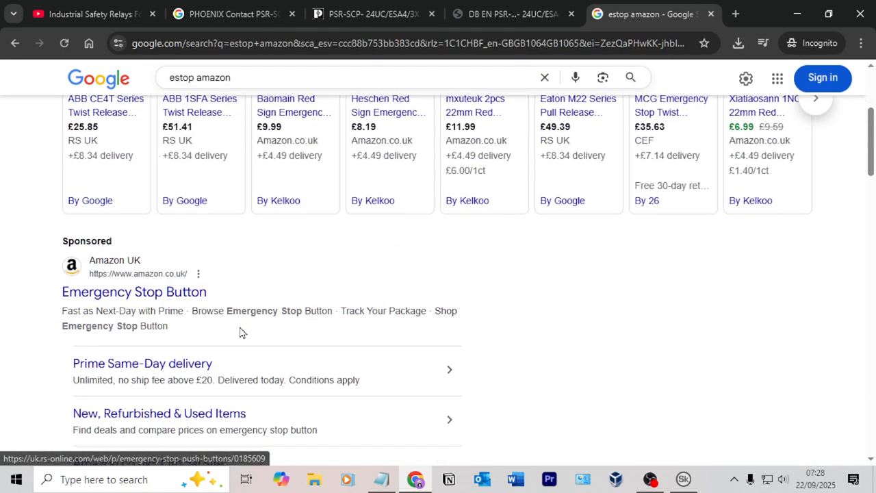
left_click(186, 168)
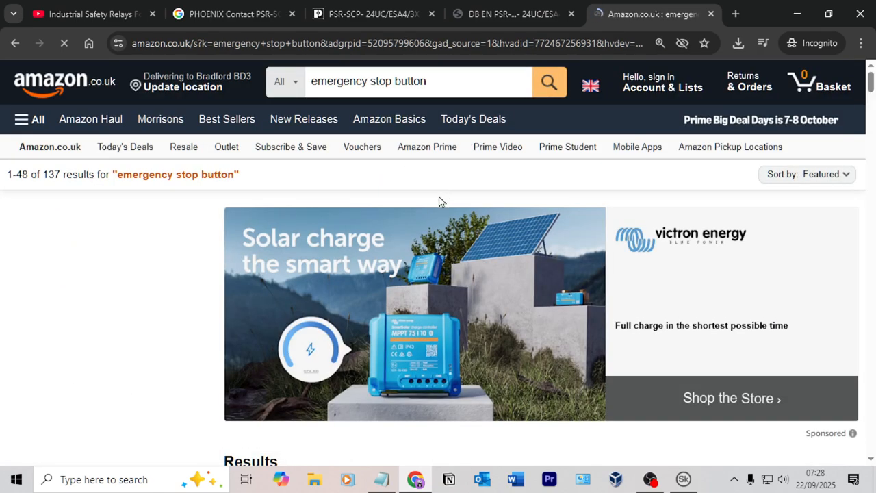
Step: Look through the Amazon emergency stop button results, comparing contact arrangements, product titles and prices
scroll(438, 247, "down", 6)
left_click(114, 438)
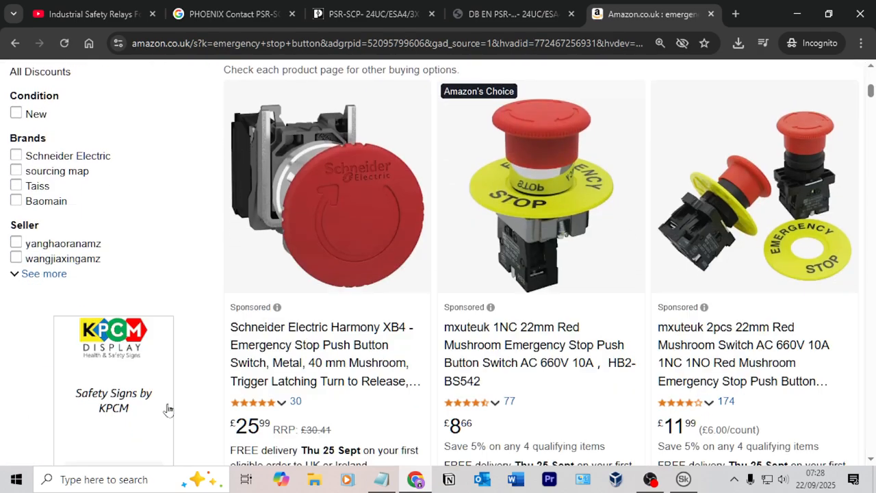
scroll(590, 235, "down", 4)
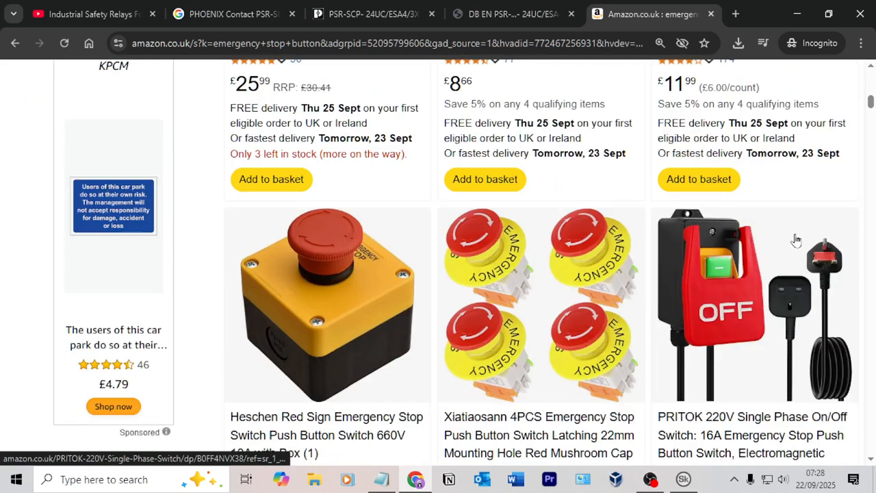
scroll(735, 247, "up", 5)
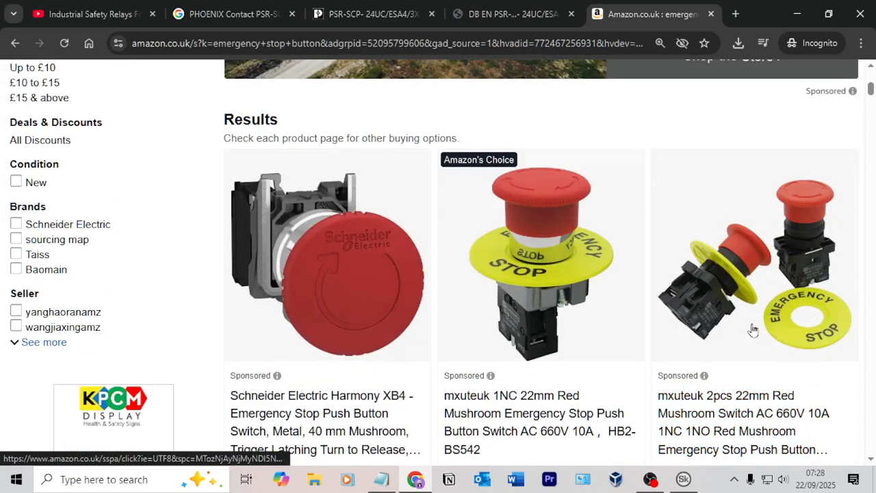
scroll(753, 330, "down", 1)
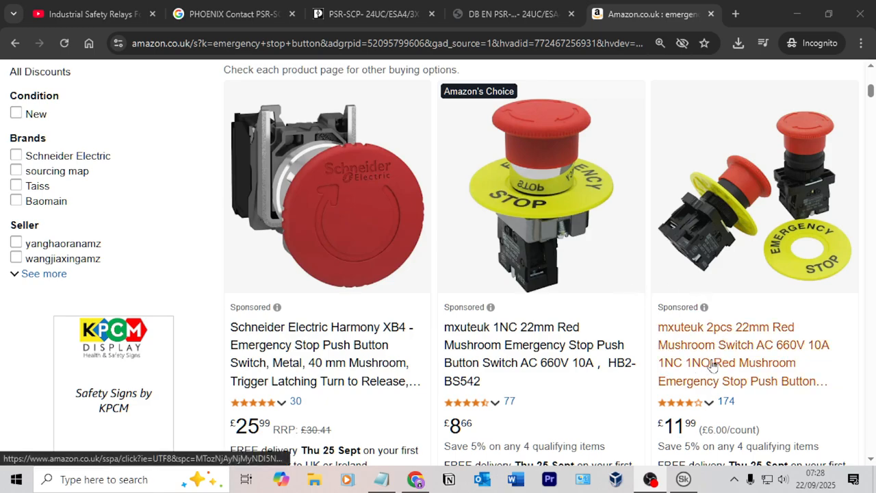
scroll(712, 366, "down", 12)
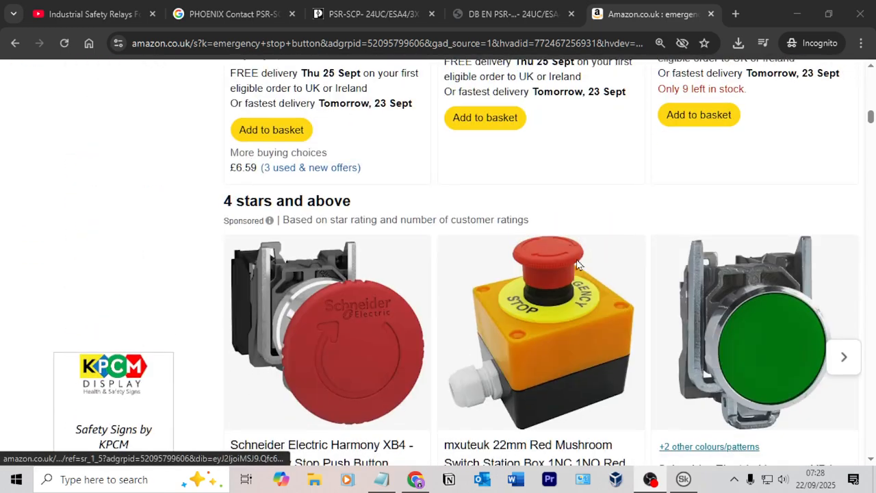
scroll(578, 264, "down", 9)
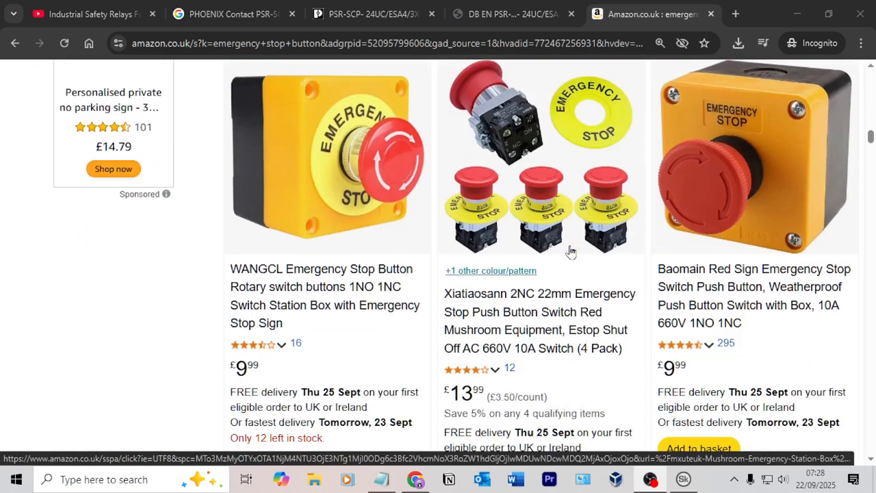
scroll(526, 179, "down", 7)
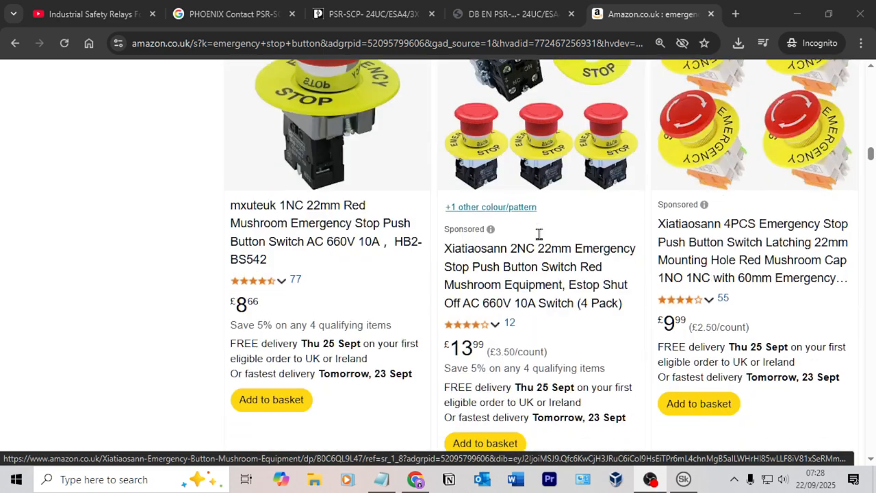
scroll(547, 218, "down", 5)
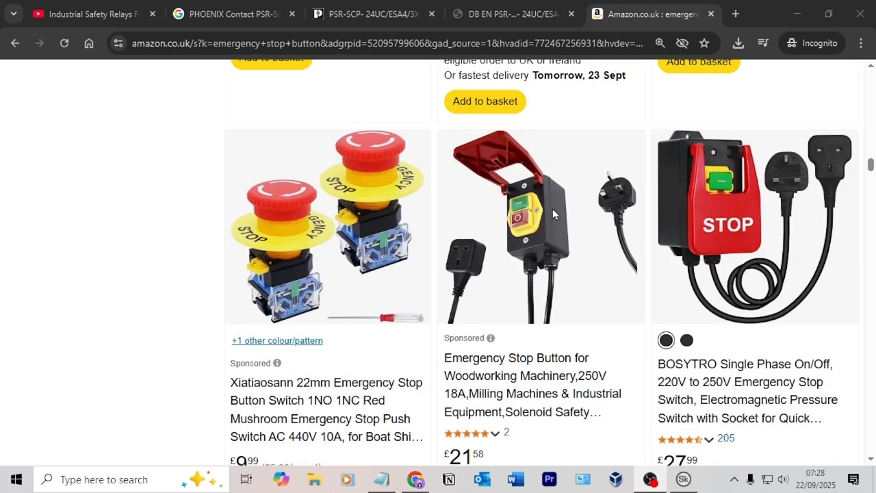
Step: Switch to SkyCAD and set S5's description in the parts list to "2 NC Red Emergency Stop Push Button Twist To Release"
left_click(546, 43)
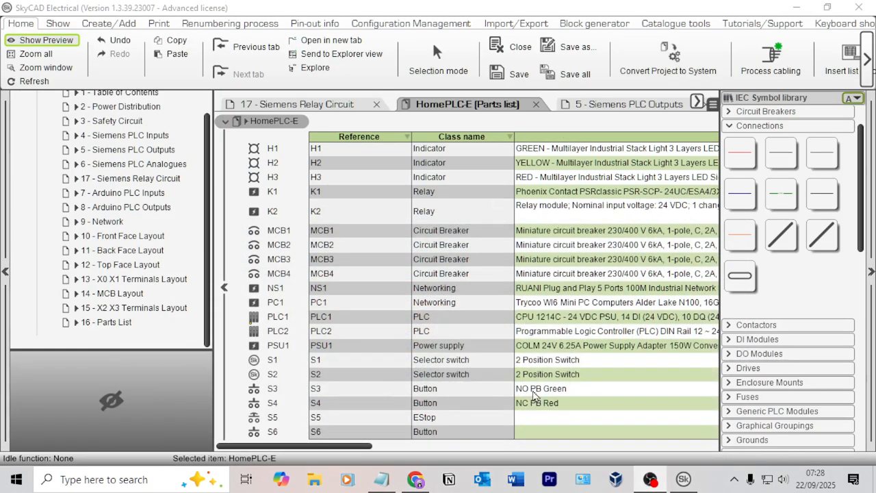
left_click(562, 417)
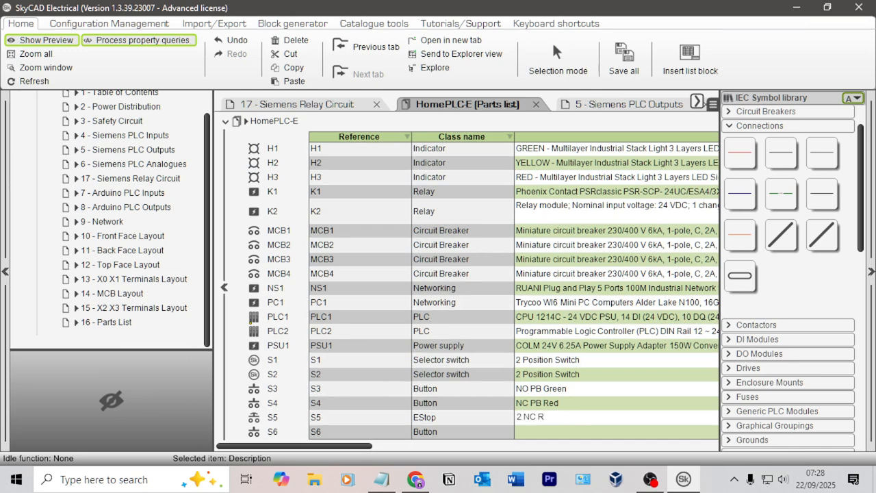
type("2 NC Red Emergency Stop Push Button Twist To Relea")
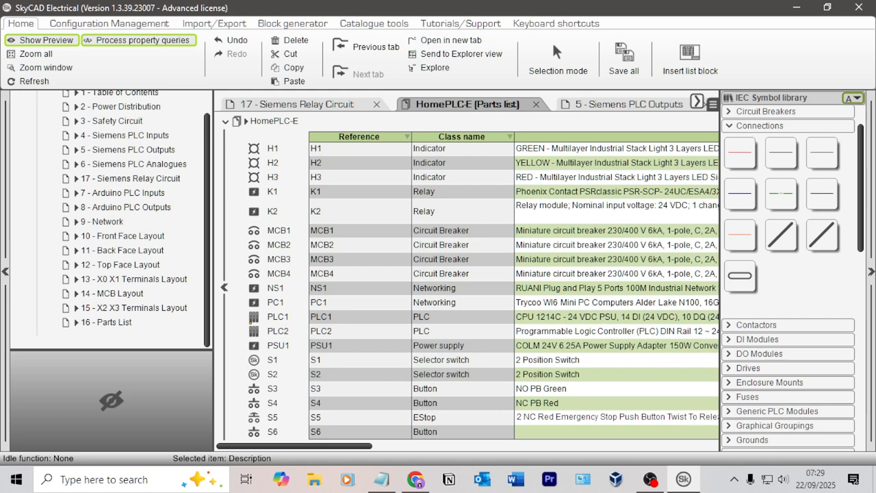
left_click(648, 394)
Step: Enter "-" as the manufacturer of S5 and select its part number in the parts list
left_click_drag(346, 448, 600, 452)
left_click(561, 417)
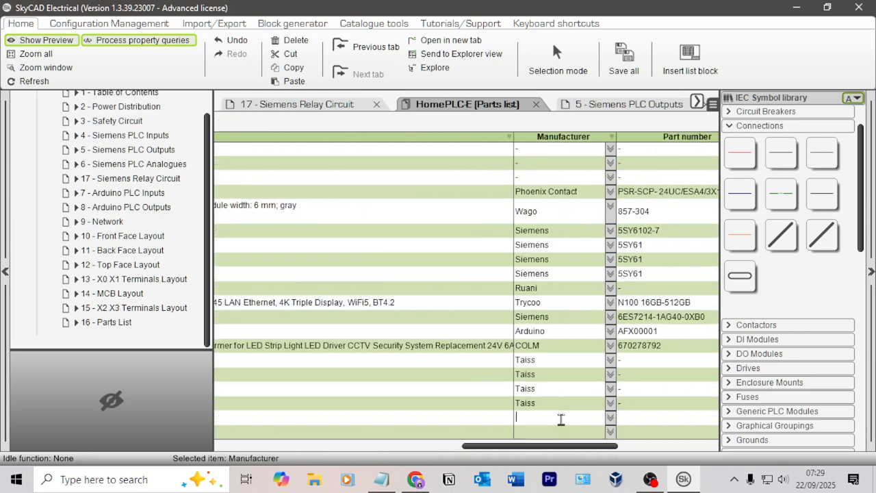
left_click(626, 418)
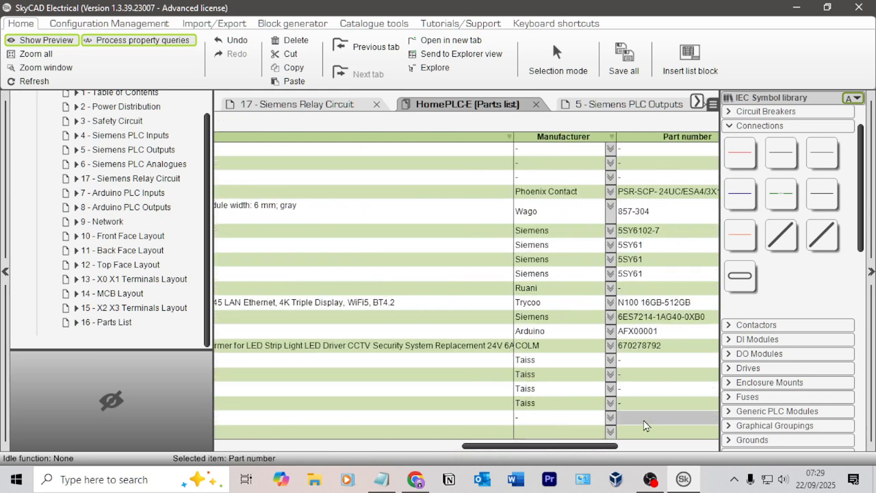
left_click_drag(579, 445, 275, 441)
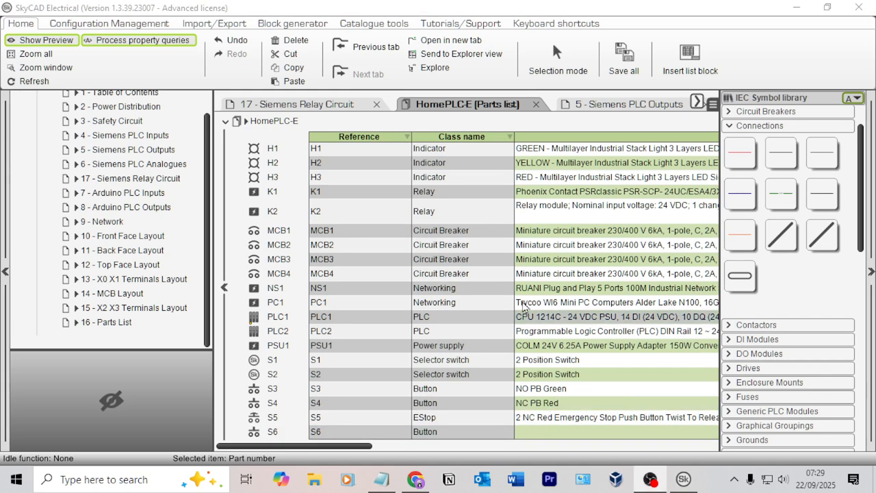
Step: Switch to Chrome, search Google for "Allen Bradley NO contact" and look through the contact block results
key("alt+Tab")
left_click(510, 240)
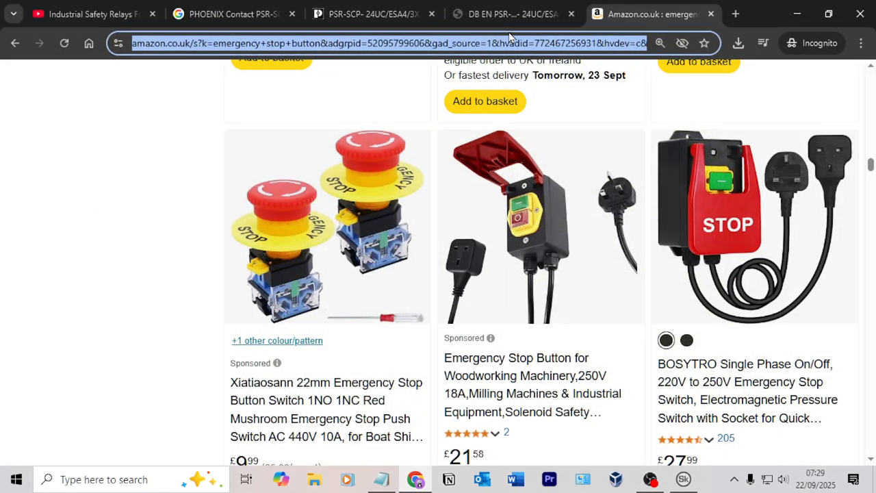
type("Allen")
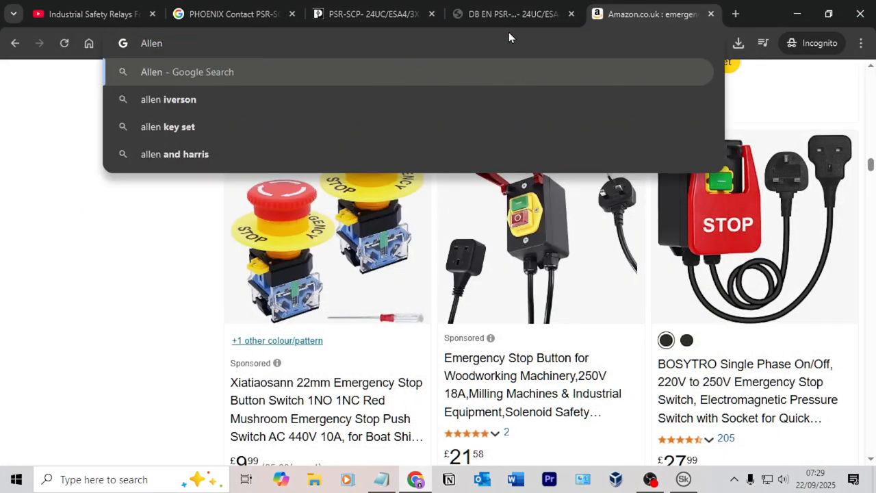
type(" Bradley NO")
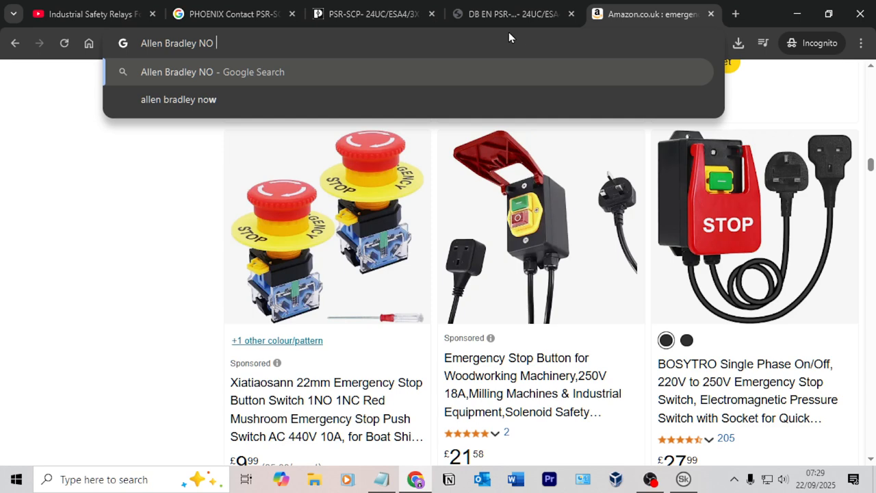
type(" contact")
key("Return")
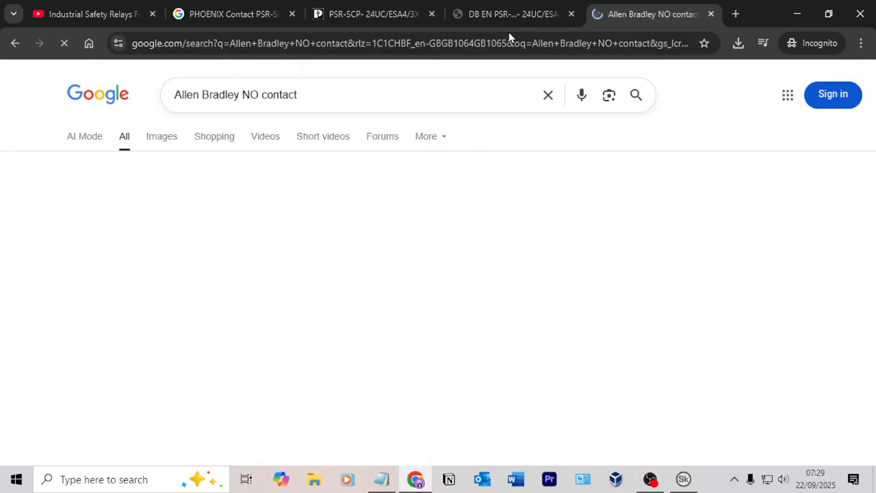
mouse_move(103, 266)
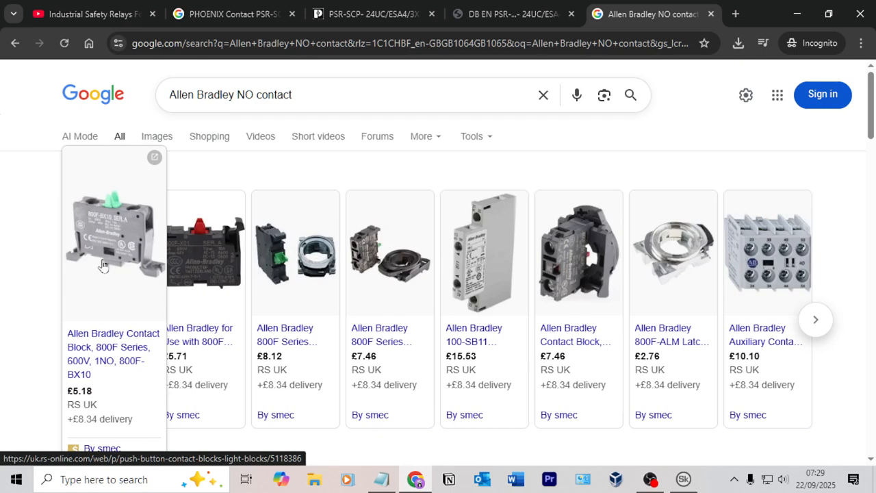
mouse_move(288, 255)
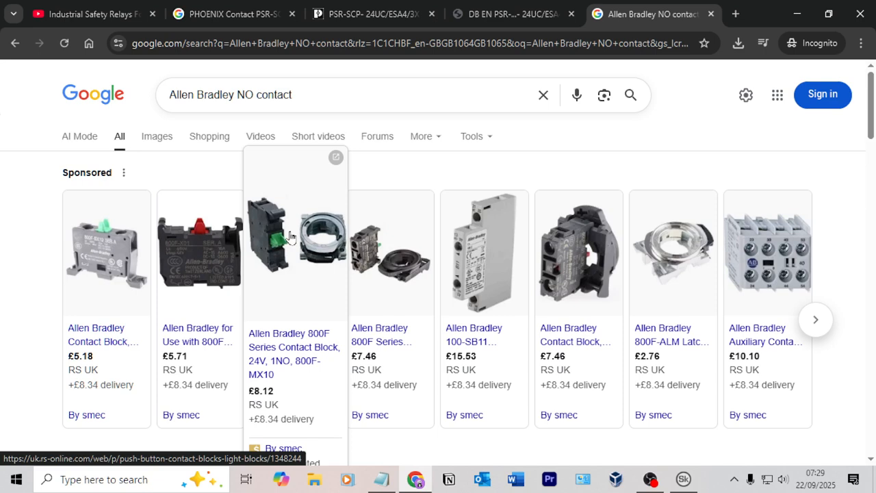
scroll(298, 255, "down", 5)
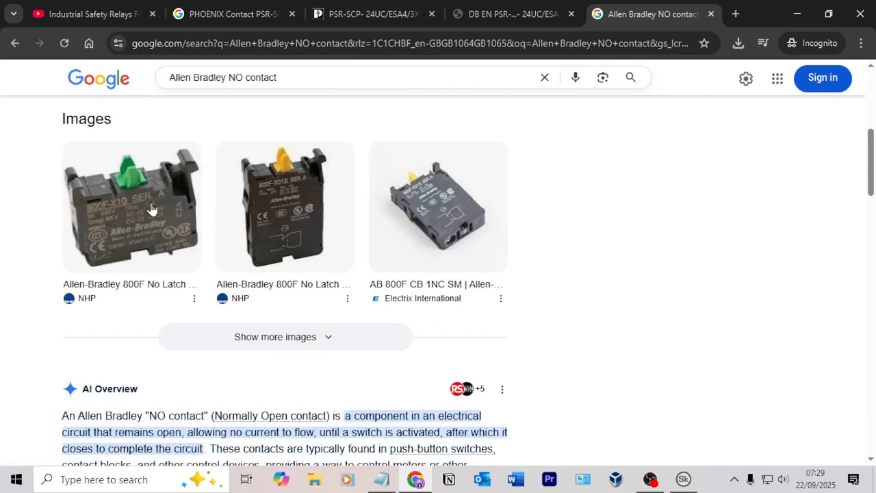
Step: Open the NHP product page for the Allen-Bradley 800F 1 N.O. contact block and copy its full product title
left_click(152, 209)
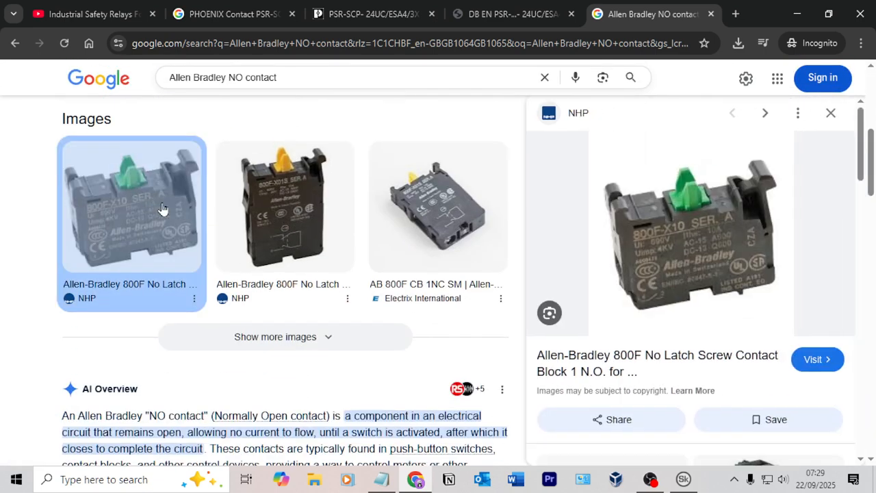
left_click(814, 360)
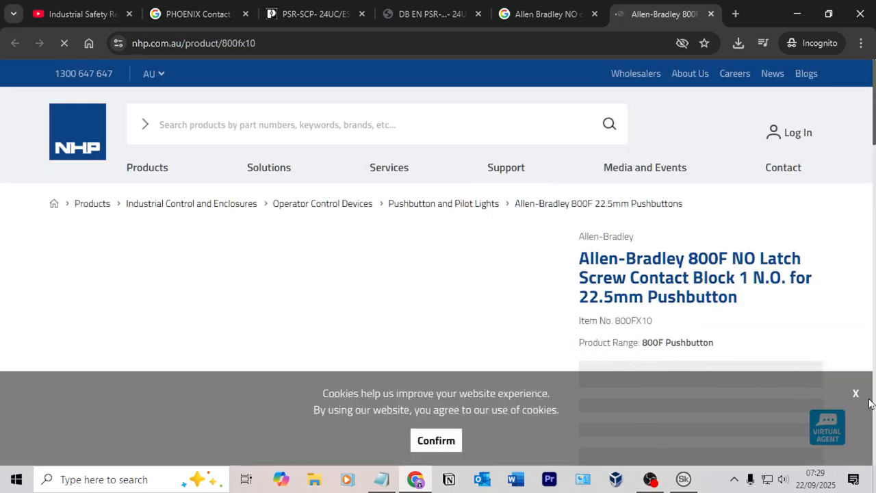
left_click(856, 394)
left_click_drag(578, 258, 735, 299)
Step: Switch to SkyCAD and paste "Allen-Bradley 800F NO Latch Screw Contact Block 1 N.O. for 22.5mm Pushbutton" as S6's description
key("alt+Tab")
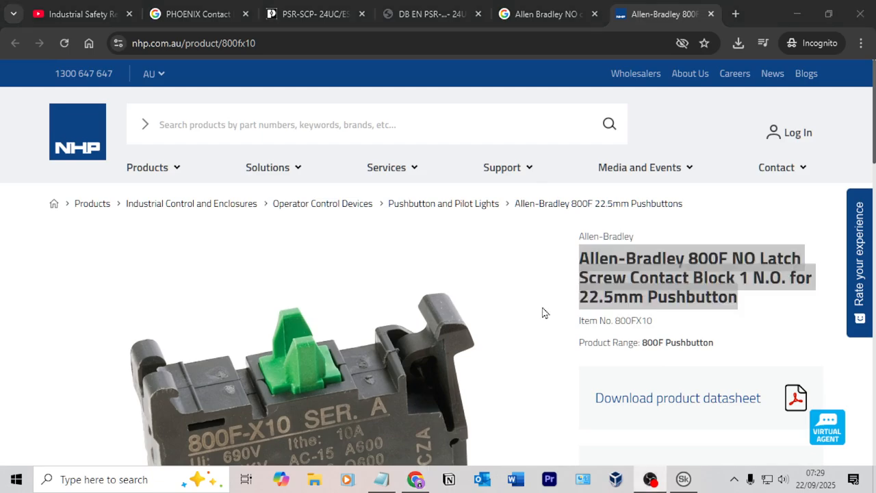
left_click(526, 247)
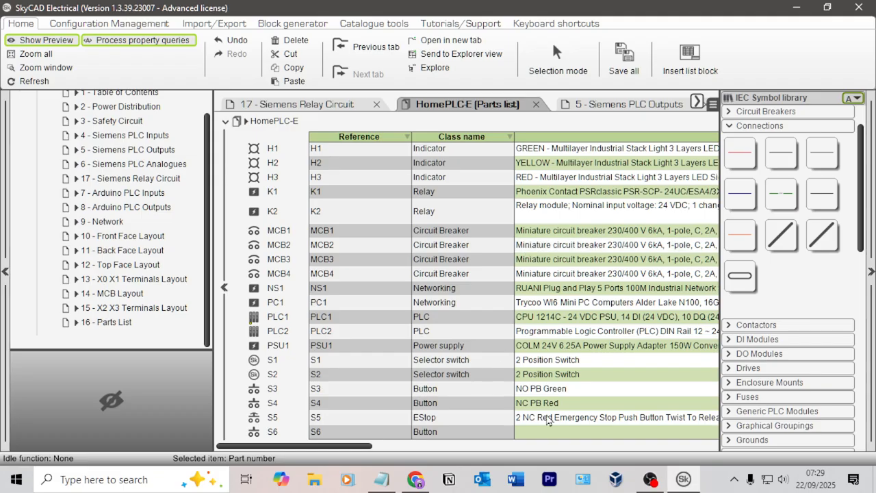
left_click(554, 434)
key("ctrl+v")
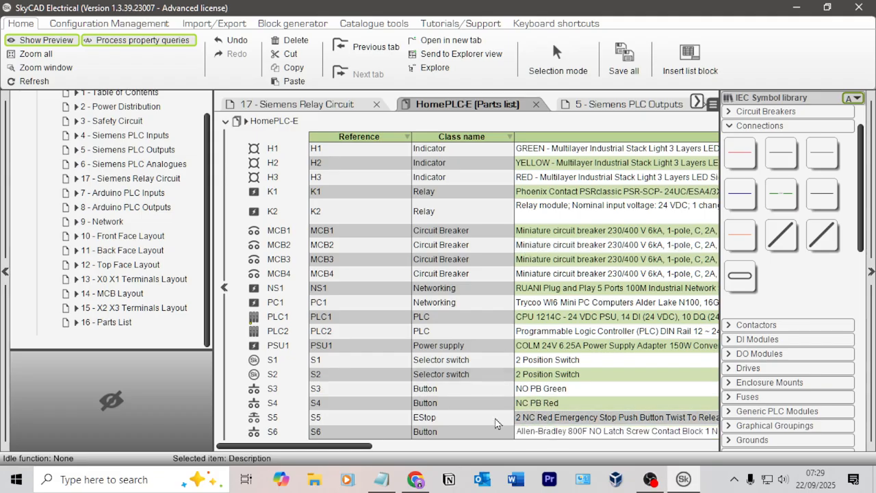
Step: Open the properties of S6 and move "Allen-Bradley" from its description to its manufacturer
left_click(275, 432)
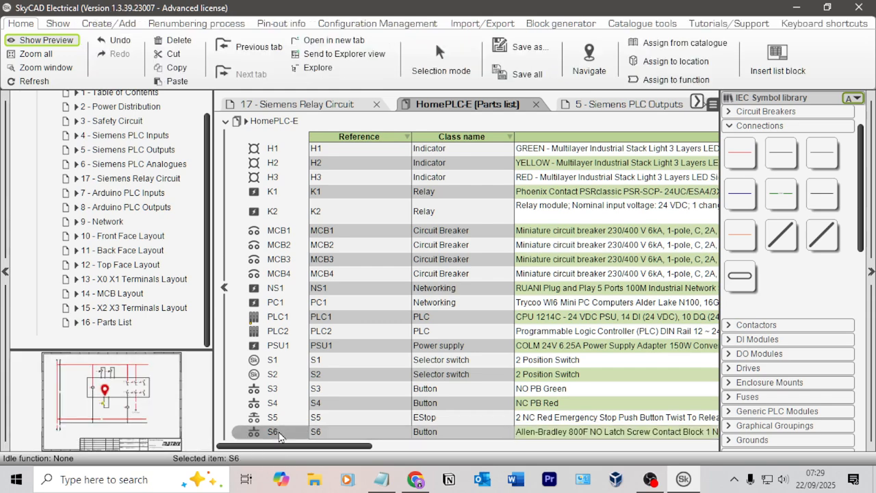
double_click(275, 431)
left_click(222, 179)
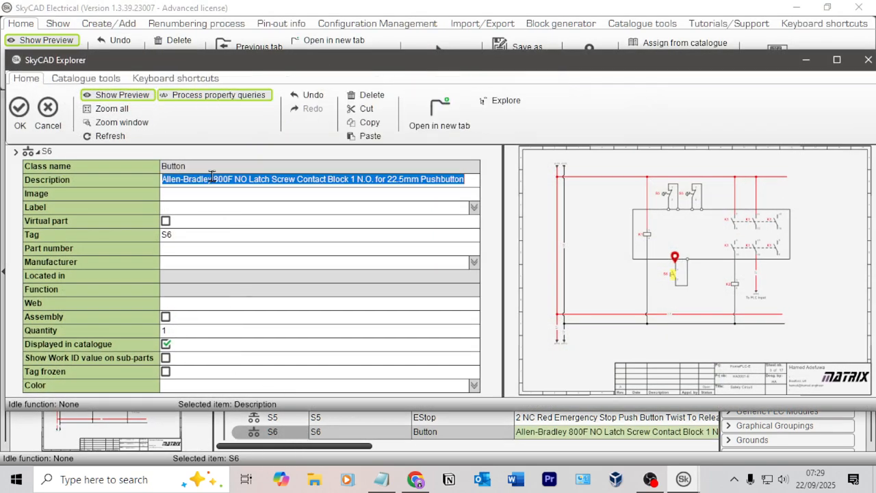
left_click_drag(214, 180, 141, 182)
key("ctrl+c")
key("BackSpace")
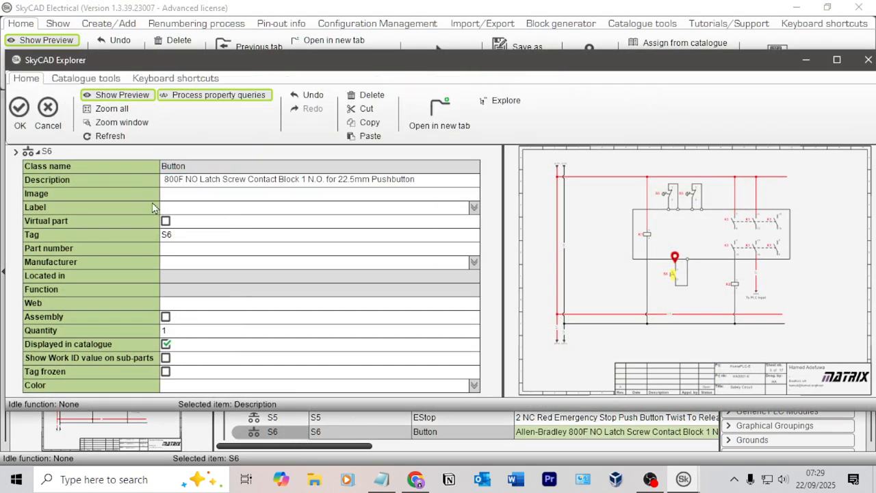
left_click(187, 262)
key("ctrl+v")
left_click(209, 253)
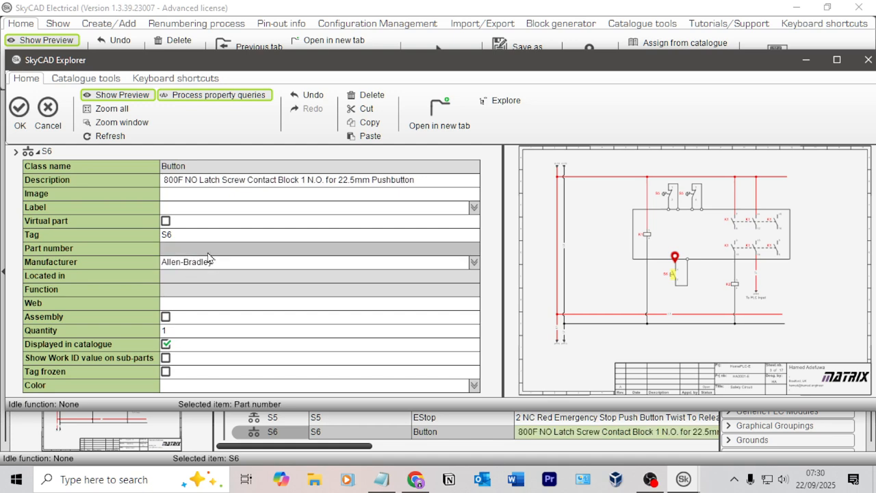
Step: Copy item number 800FX10 from the NHP product page in Chrome into S6's part number in SkyCAD and accept the properties
key("alt+Tab")
key("alt+Tab")
key("alt+Tab")
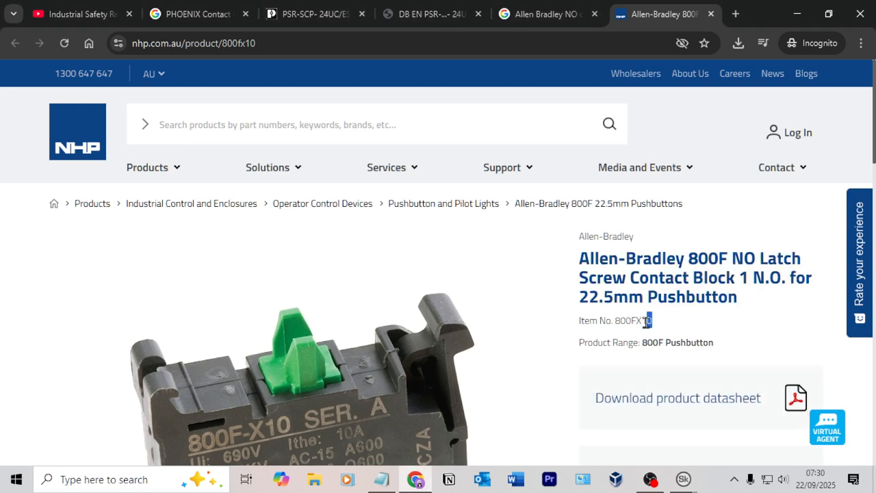
double_click(640, 320)
key("ctrl+c")
key("alt+Tab")
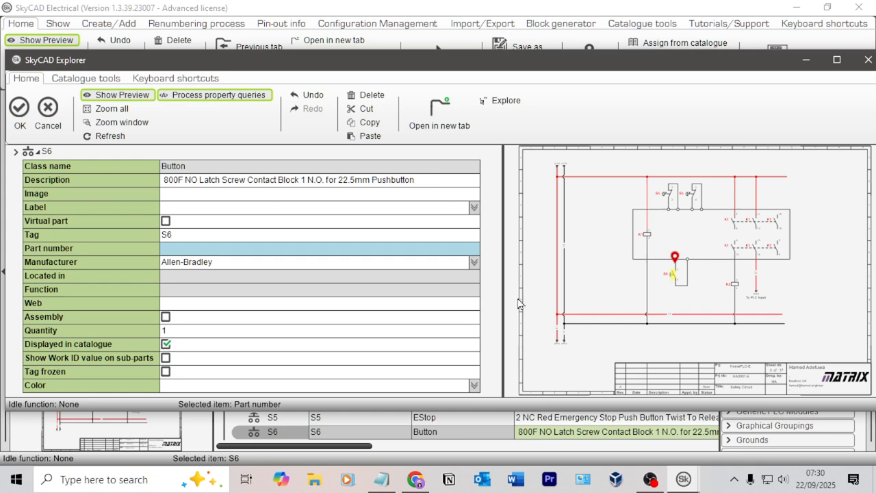
left_click(187, 248)
key("ctrl+v")
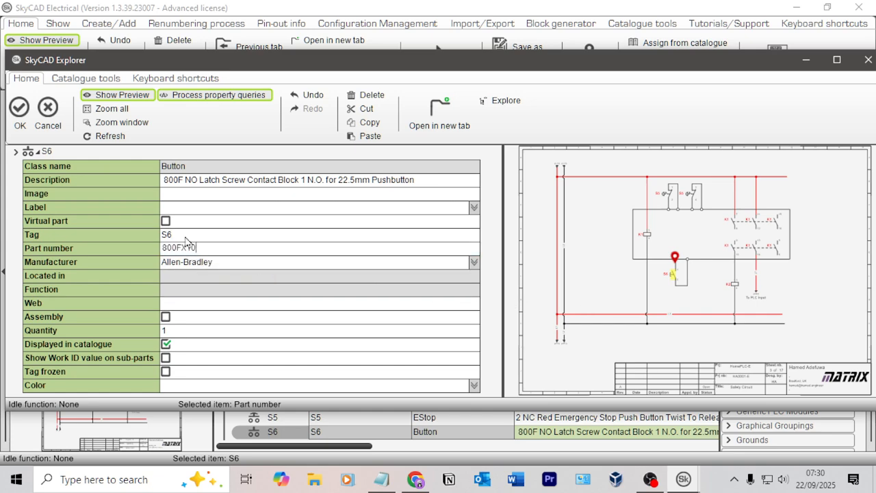
left_click(20, 108)
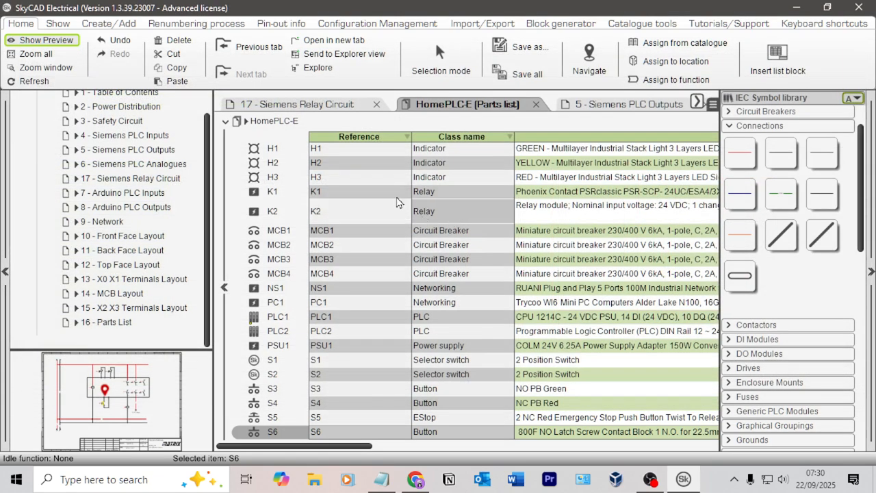
Step: Open the 3 - Safety Circuit sheet of HomePLC-E
scroll(117, 205, "up", 1)
double_click(118, 156)
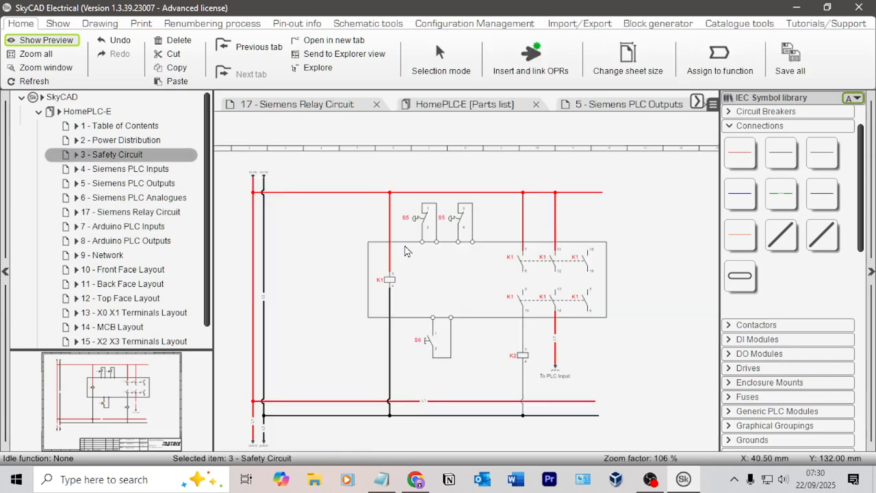
scroll(317, 279, "up", 2)
scroll(317, 280, "down", 2)
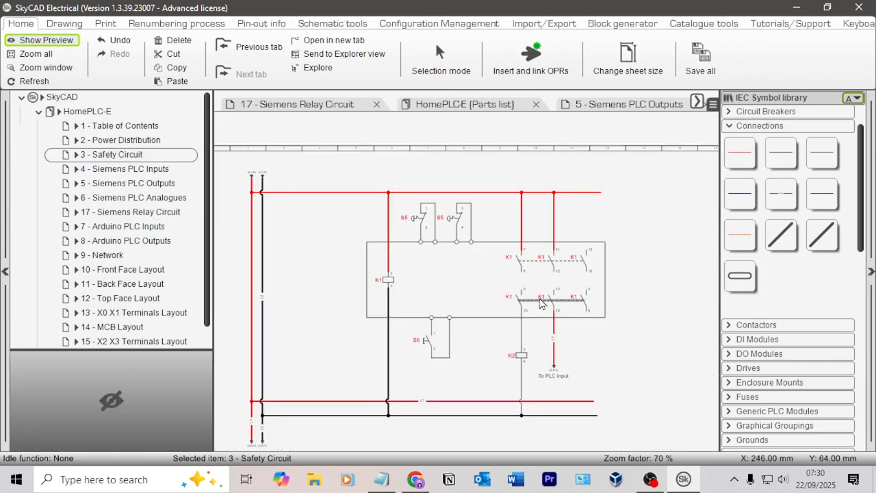
Step: Compare the safety circuit with Figure 19, 2-channel emergency stop monitoring, in the PSR-ESA4 datasheet in Chrome, and return to SkyCAD
key("alt+Tab")
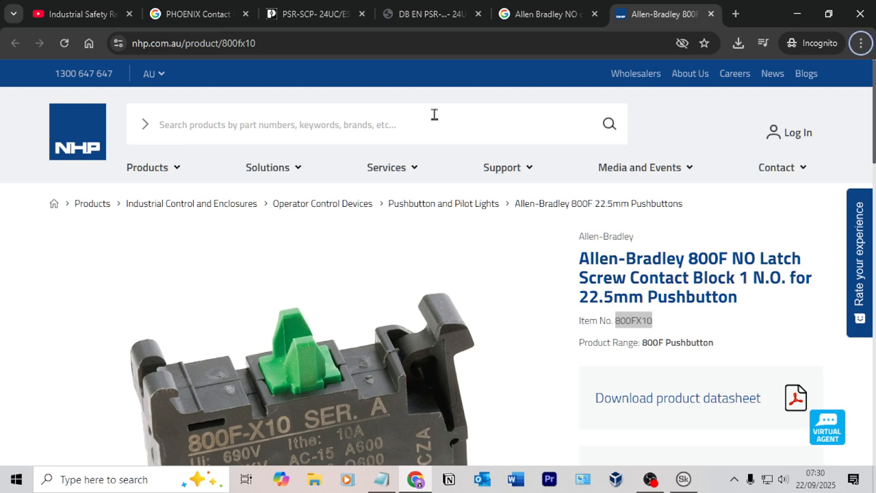
left_click(541, 14)
left_click(435, 14)
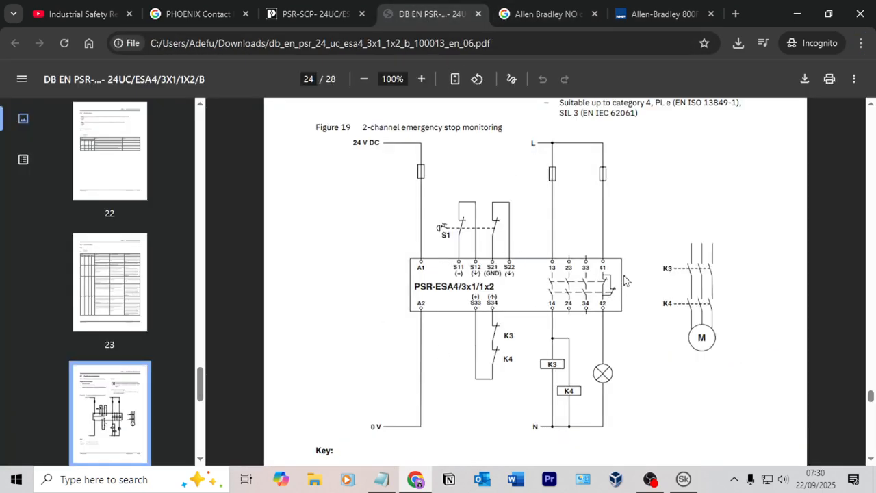
left_click(797, 13)
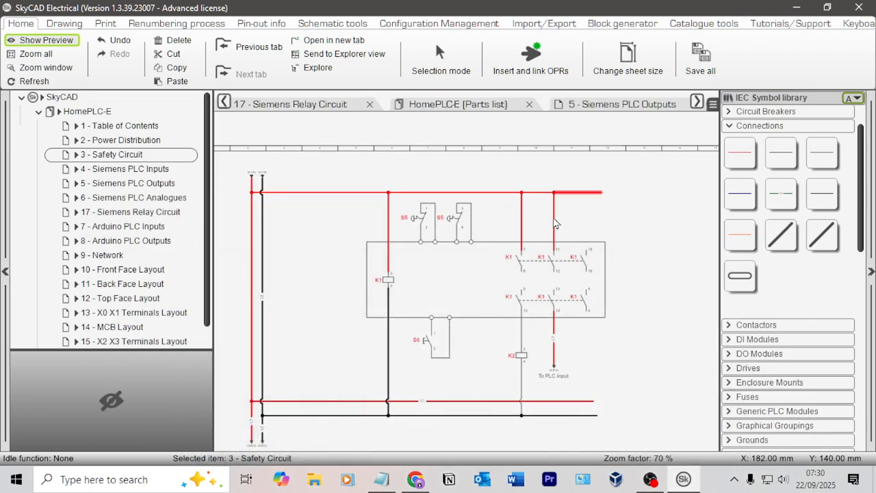
scroll(324, 252, "up", 1)
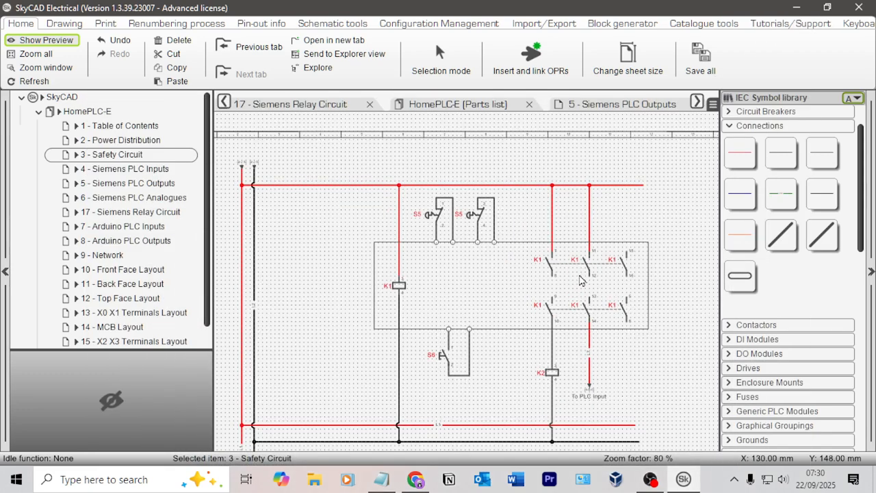
scroll(472, 302, "down", 1)
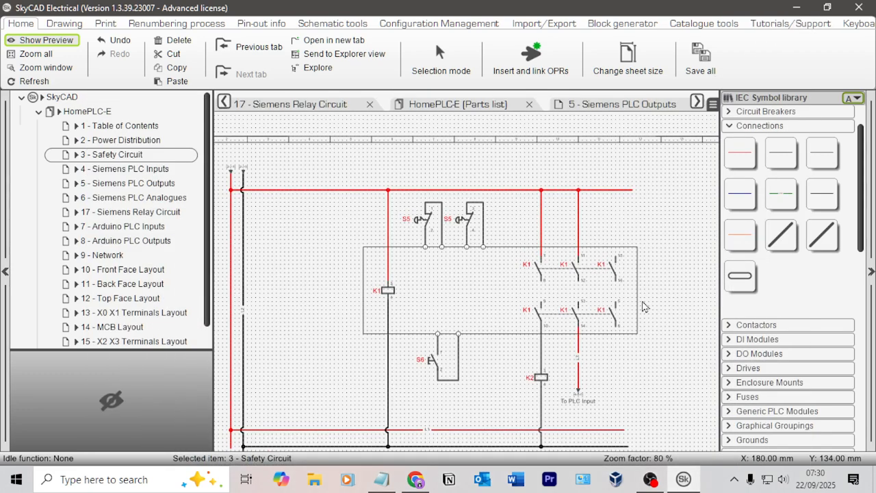
scroll(623, 286, "up", 3)
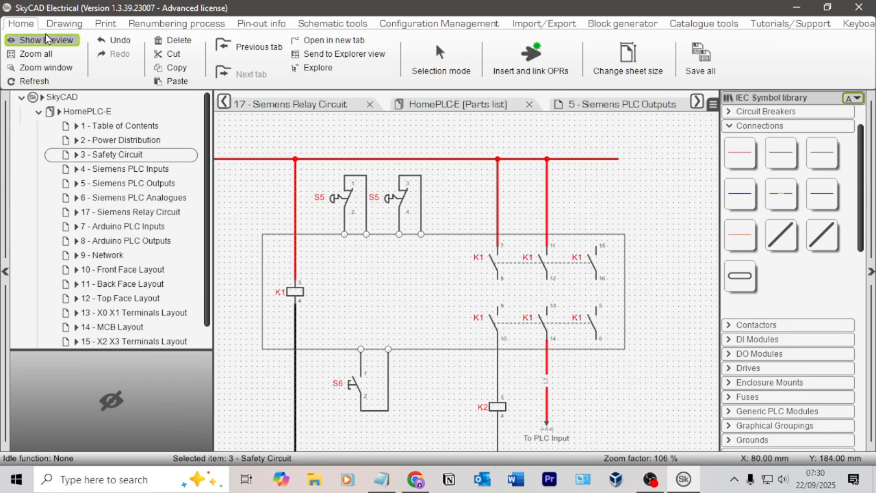
Step: Copy the K1 safety relay outline with its coil, contacts and terminals, and paste it in the empty area beside the sheet frame
left_click(64, 23)
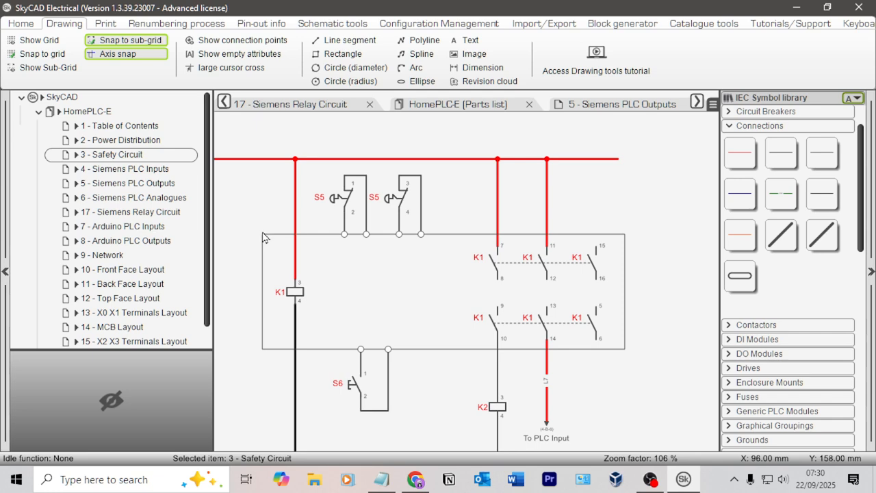
mouse_move(252, 234)
left_mouse_down()
mouse_move(346, 256)
mouse_move(608, 290)
mouse_move(644, 357)
mouse_move(347, 245)
mouse_move(250, 235)
left_mouse_up()
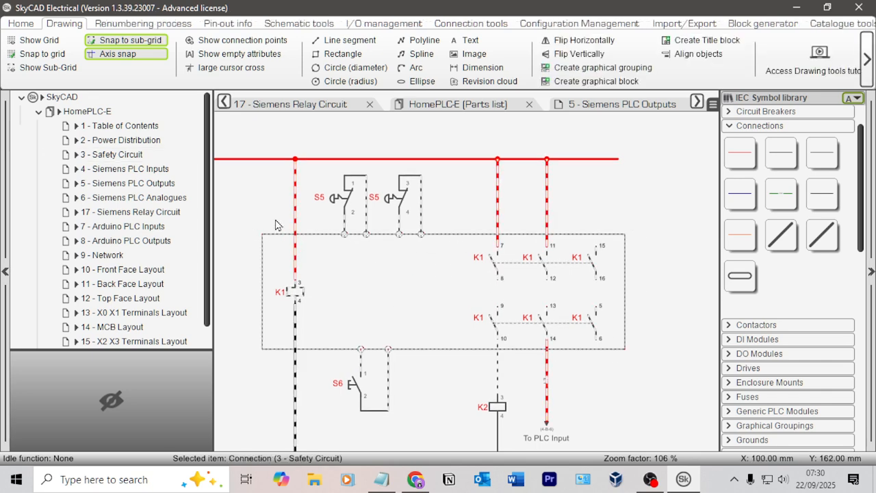
left_click(680, 277)
scroll(666, 302, "down", 3)
middle_click_drag(677, 305, 346, 185)
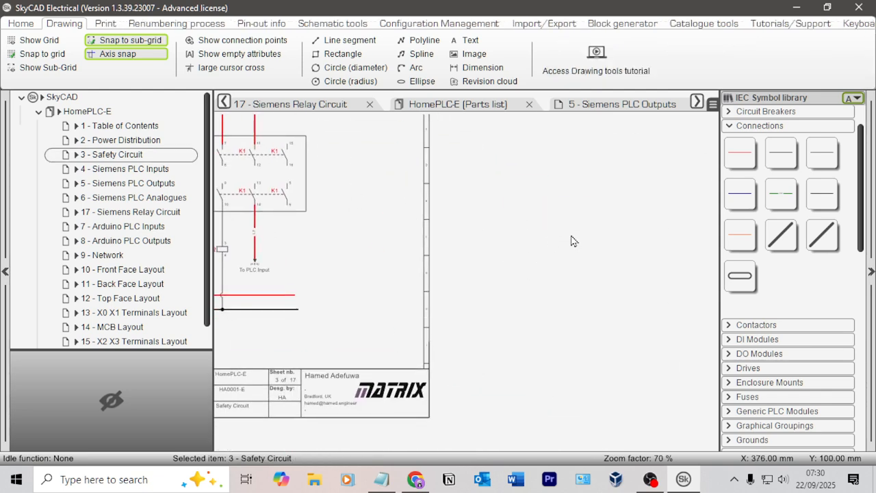
middle_click_drag(567, 234, 395, 245)
key("ctrl+v")
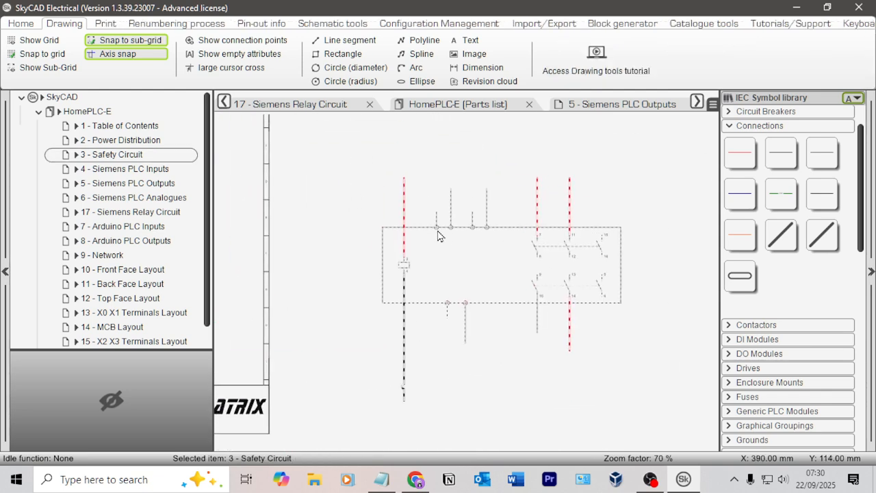
left_click(437, 231)
Step: Delete the connections above and below the copied K3 coil and the contact cross-reference list under it
scroll(646, 240, "up", 2)
left_click(329, 339)
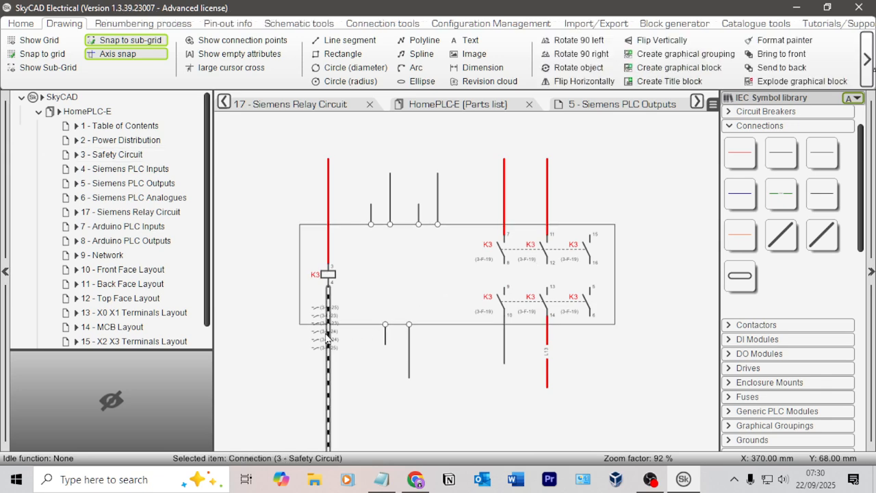
key("Delete")
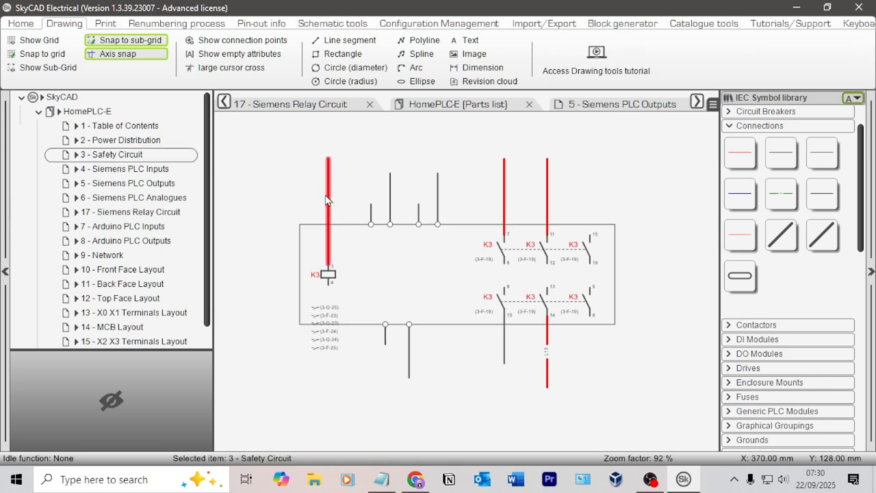
left_click(328, 199)
key("Delete")
left_click(363, 322)
key("Delete")
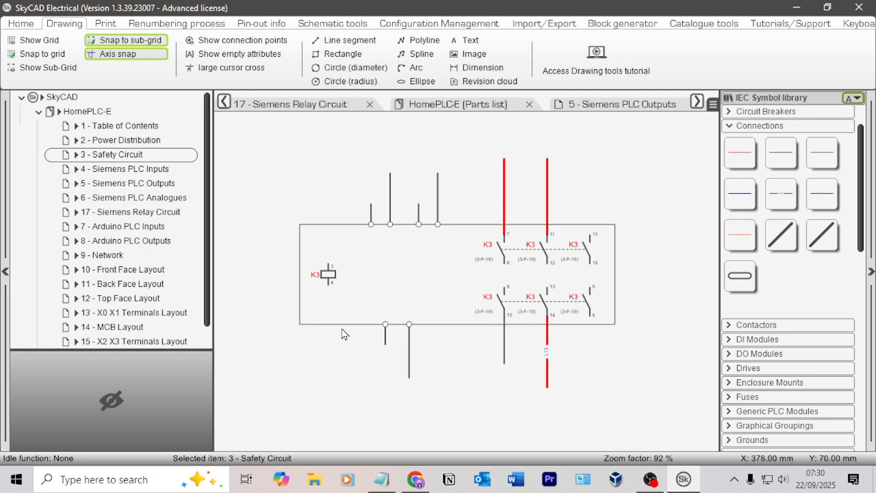
Step: Delete the wire stubs above the four upper terminals and the red connections above K3 contacts 7 and 11
scroll(419, 220, "up", 3)
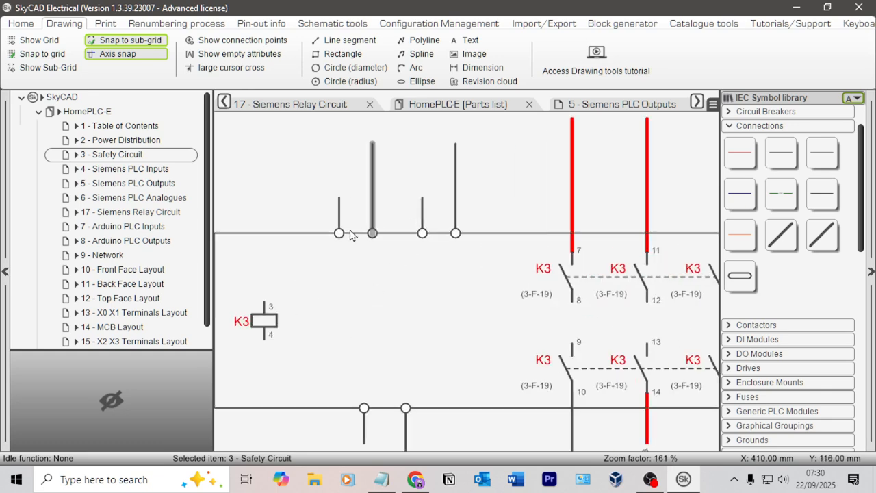
left_click(340, 231)
left_click(340, 234)
scroll(347, 241, "up", 3)
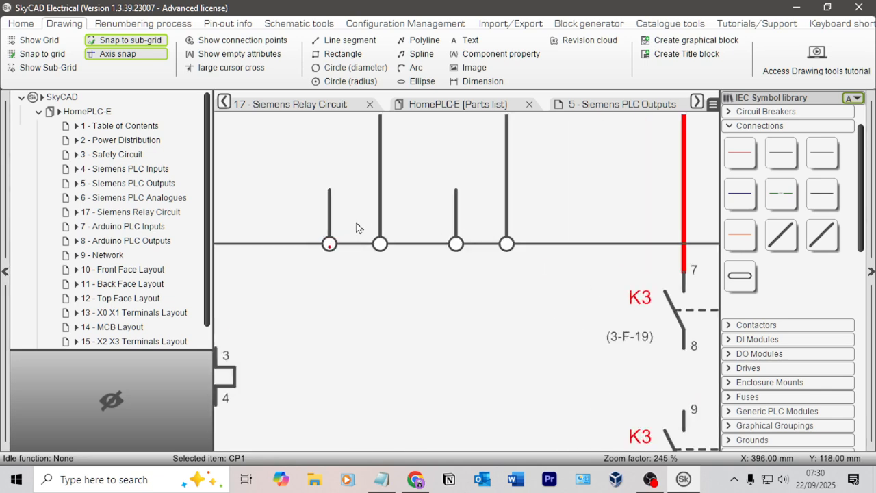
left_click(326, 206)
key("Delete")
scroll(381, 205, "down", 5)
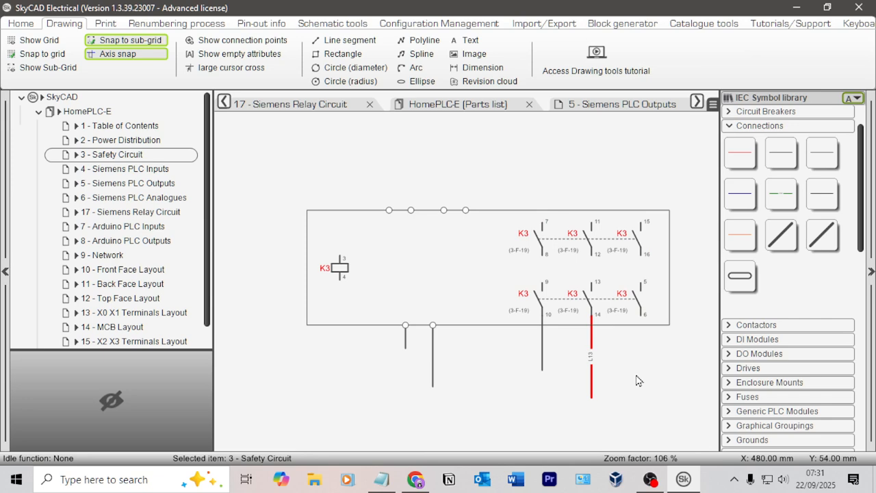
Step: Copy a terminal circle and place one on the relay outline's lower edge and one on its upper edge, in line with K3's coil
left_click_drag(495, 348, 458, 357)
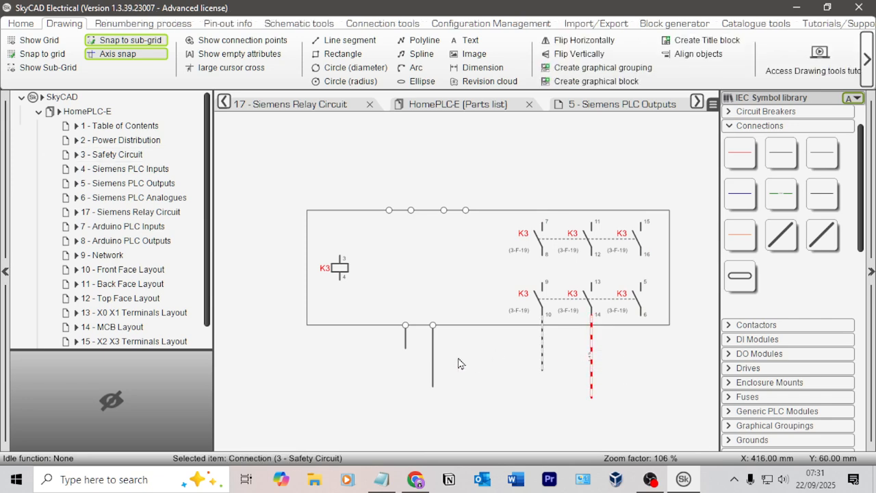
left_click(458, 358)
scroll(401, 330, "up", 4)
left_click(408, 323)
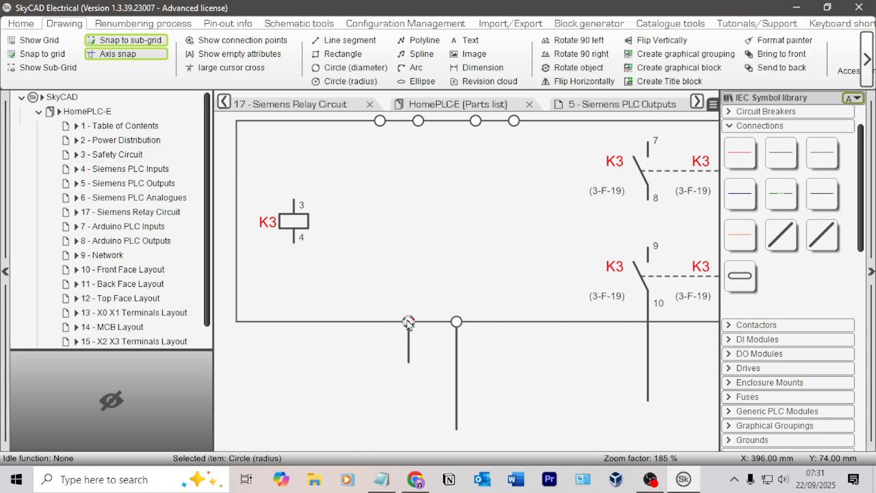
key("ctrl+v")
left_click(295, 323)
scroll(363, 280, "down", 1)
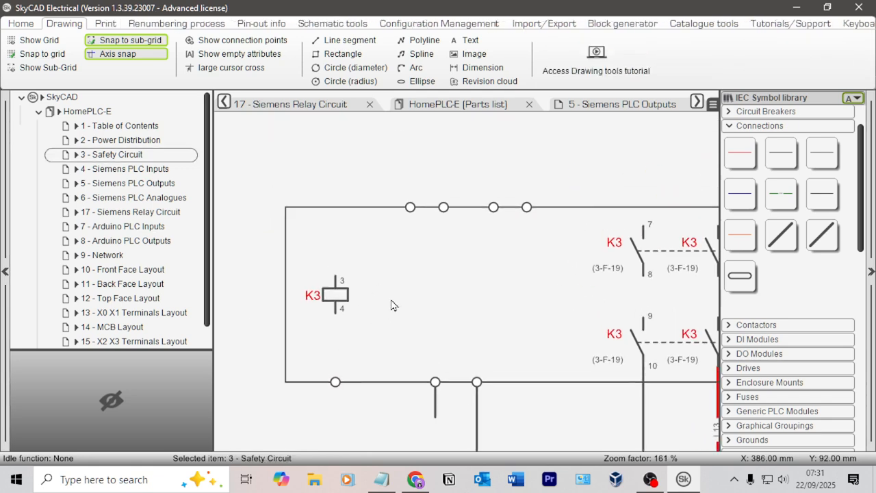
left_click(338, 208)
Step: Draw a power connection from K3 coil pin 3 to the upper terminal circle and a 0V connection from pin 4 to the lower one
left_click(823, 152)
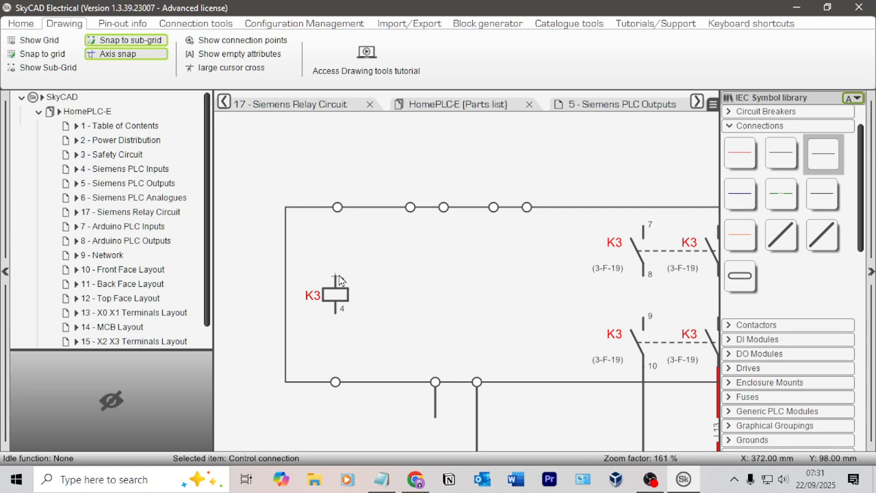
left_click(738, 155)
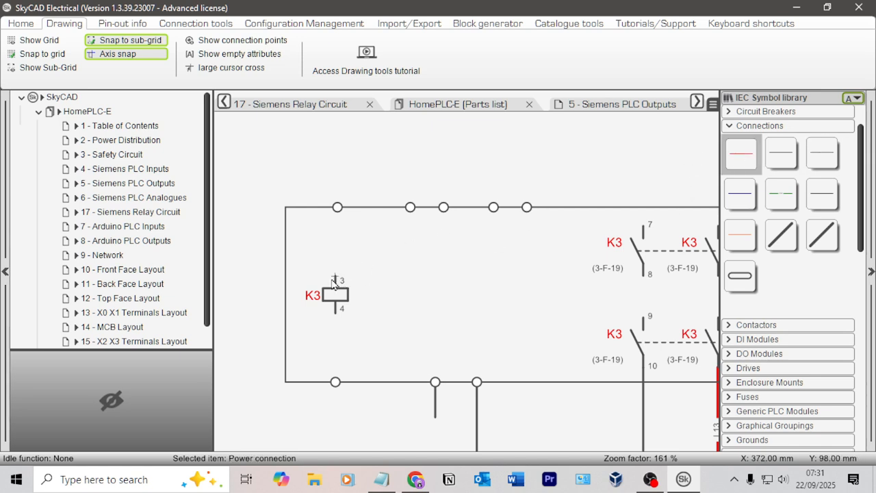
left_click(333, 278)
left_click(337, 208)
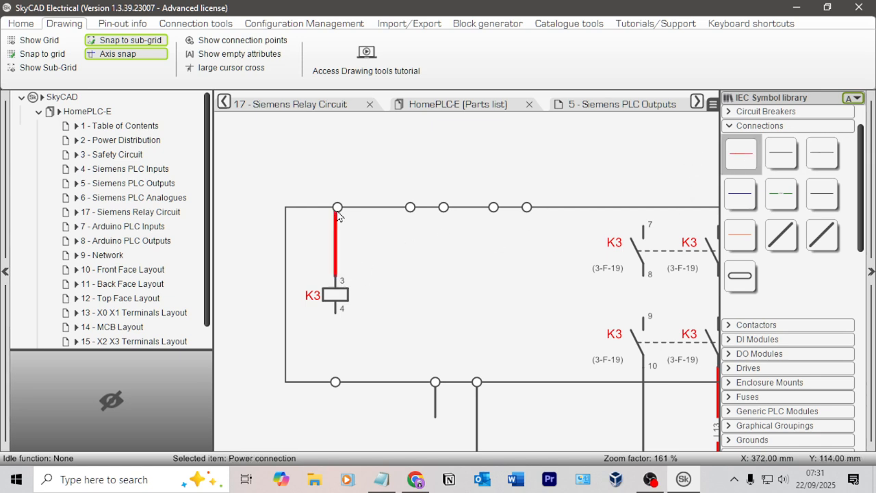
left_click(782, 154)
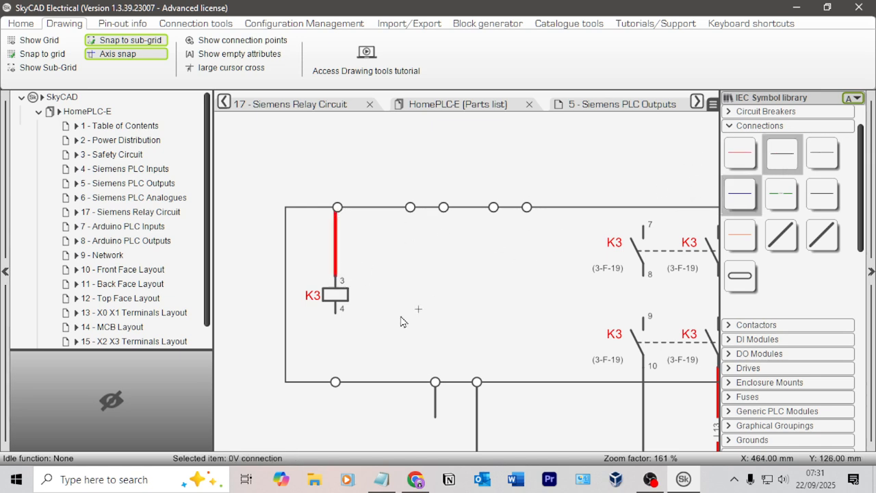
left_click(336, 382)
key("Escape")
Step: Align the upper terminal circle with the power connection of K3's coil
scroll(356, 233, "up", 3)
left_click(327, 195)
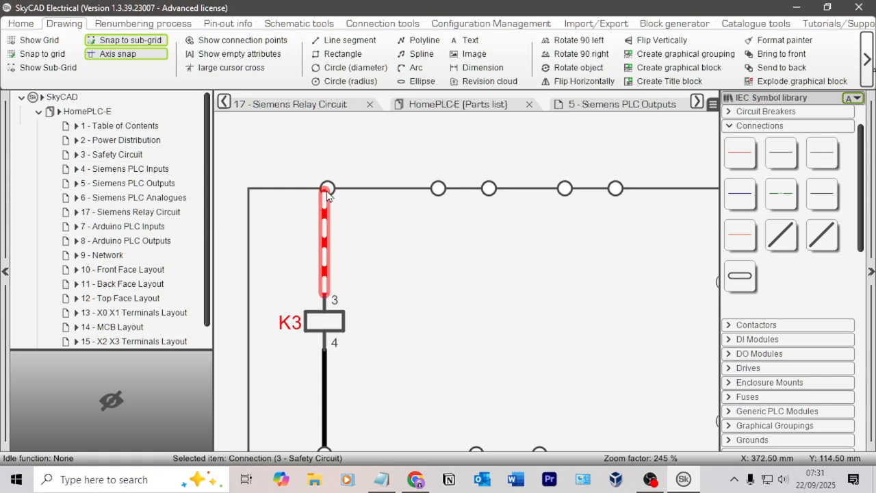
left_click(326, 188)
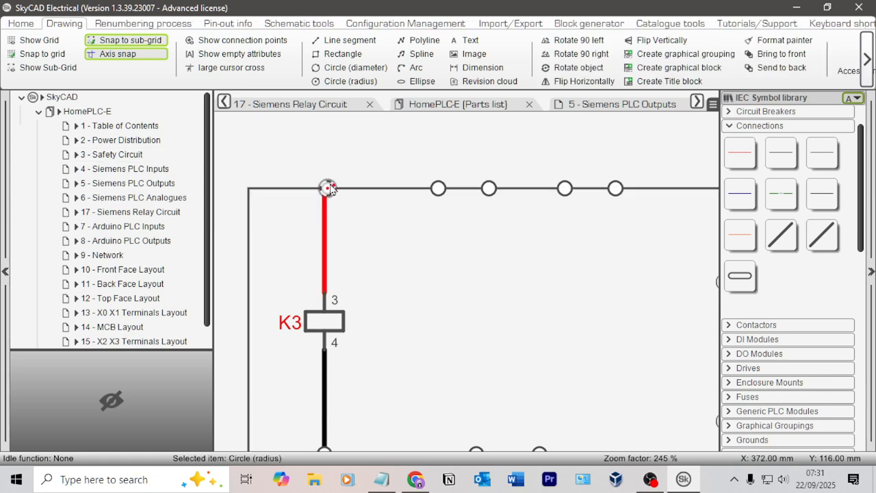
left_click(432, 246)
Step: Delete the two wire stubs below the lower terminal circles of the copied relay
scroll(446, 250, "down", 4)
middle_click_drag(582, 315, 483, 244)
scroll(398, 312, "down", 2)
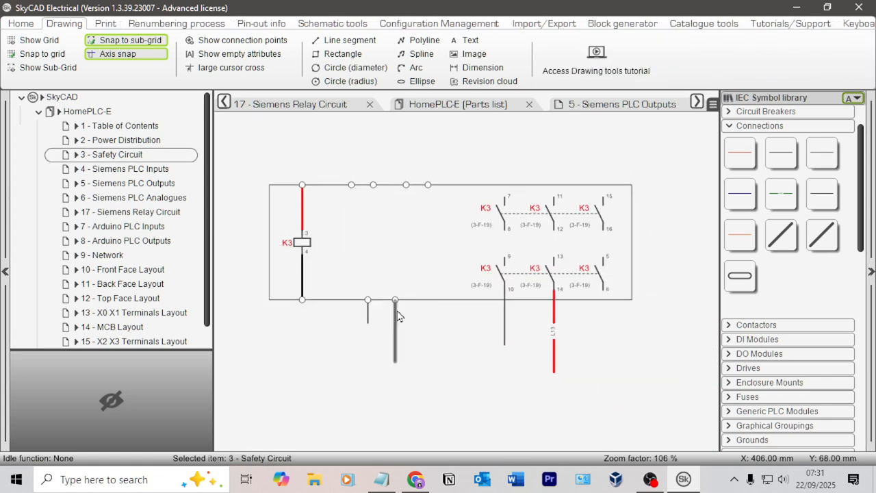
left_click(370, 317)
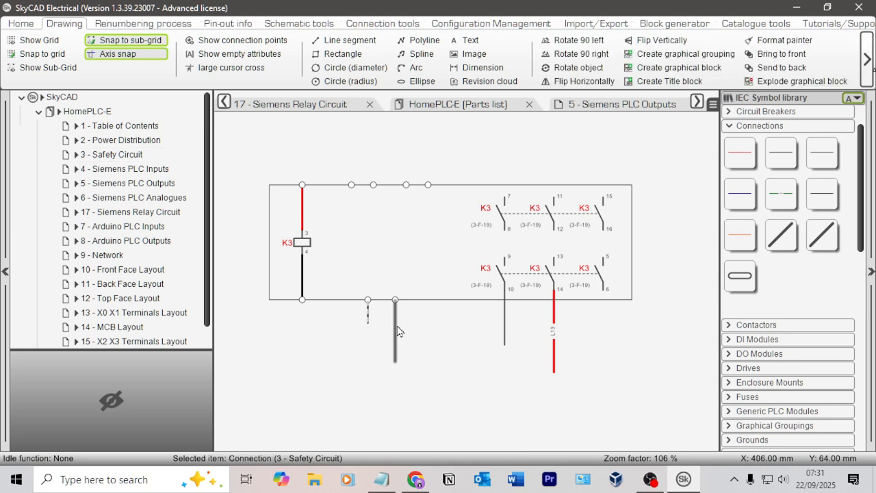
key("Delete")
left_click(398, 329)
key("Delete")
Step: Compare the copied K3 relay's coil and contact wiring with the original K1 relay circuit
middle_click_drag(405, 239, 429, 250)
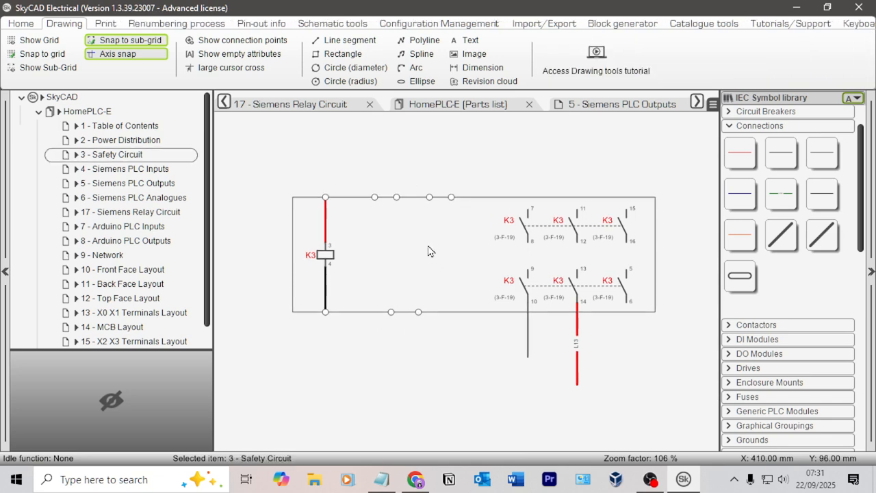
scroll(379, 179, "down", 2)
middle_click_drag(337, 182, 625, 254)
scroll(383, 232, "up", 4)
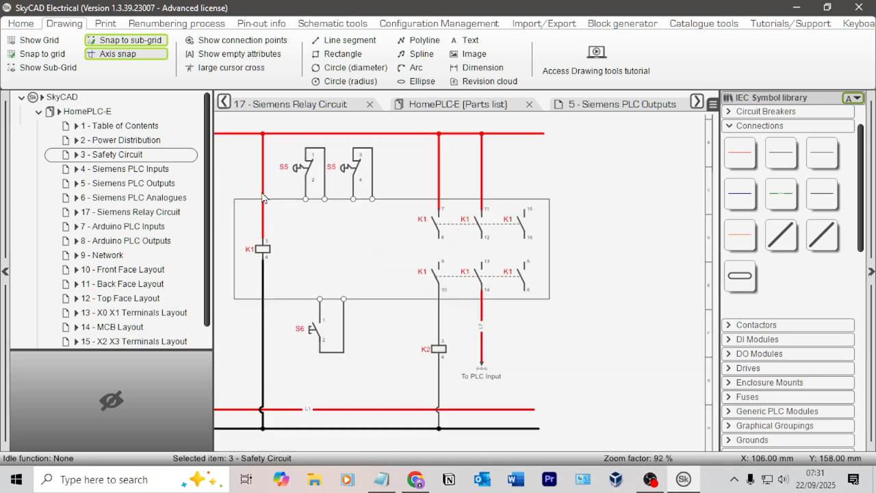
scroll(526, 264, "down", 6)
middle_click_drag(589, 263, 274, 205)
middle_click_drag(482, 249, 270, 209)
middle_click_drag(587, 280, 388, 236)
scroll(438, 308, "up", 2)
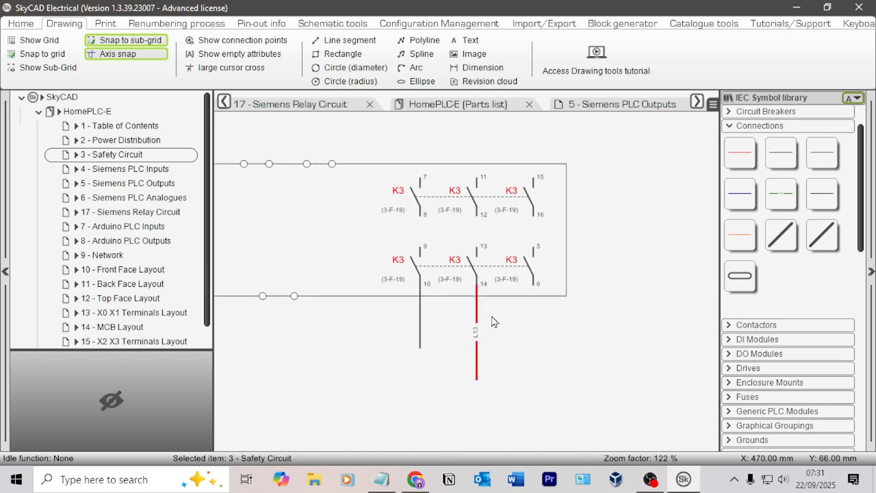
Step: Delete the two connections running down from K3's contact pins 10 and 14
left_click(421, 313)
key("Delete")
left_click(476, 323)
key("Delete")
Step: Draw control connections from K3's contact pins 10 and 14 down to the relay outline's lower edge
middle_click_drag(446, 320, 558, 314)
left_click(818, 152)
scroll(520, 291, "up", 3)
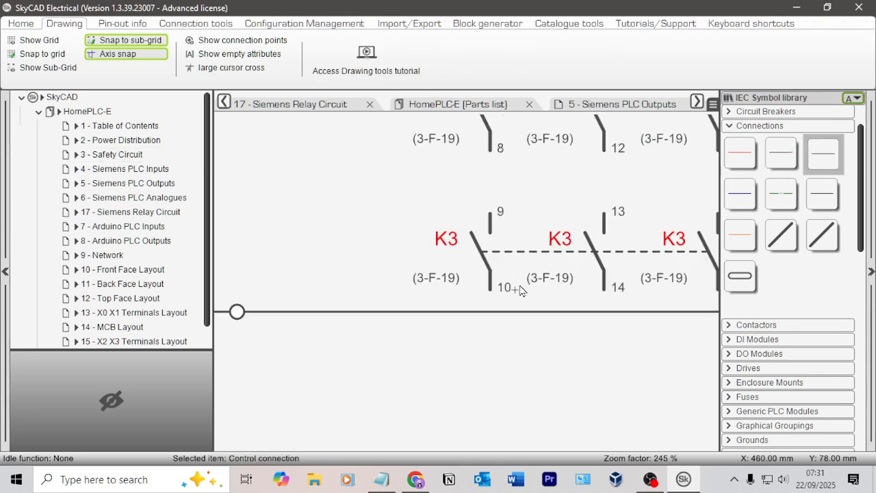
left_click(491, 318)
left_click(602, 298)
key("Escape")
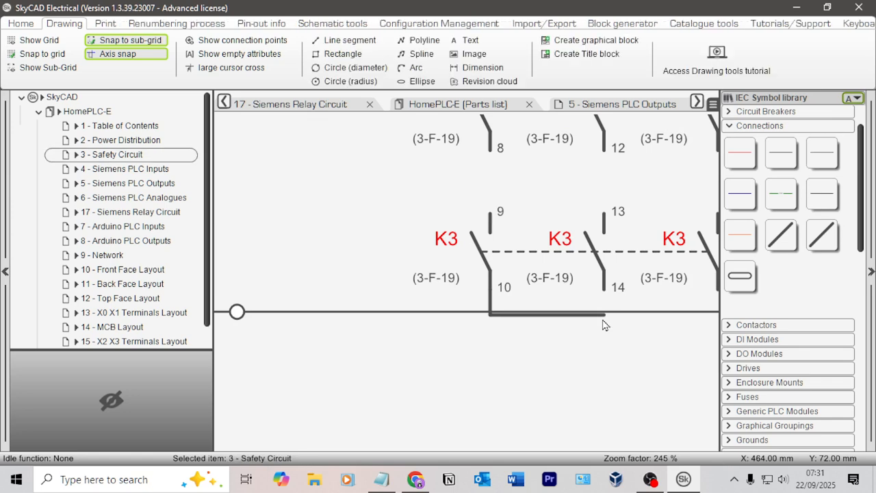
left_click(822, 152)
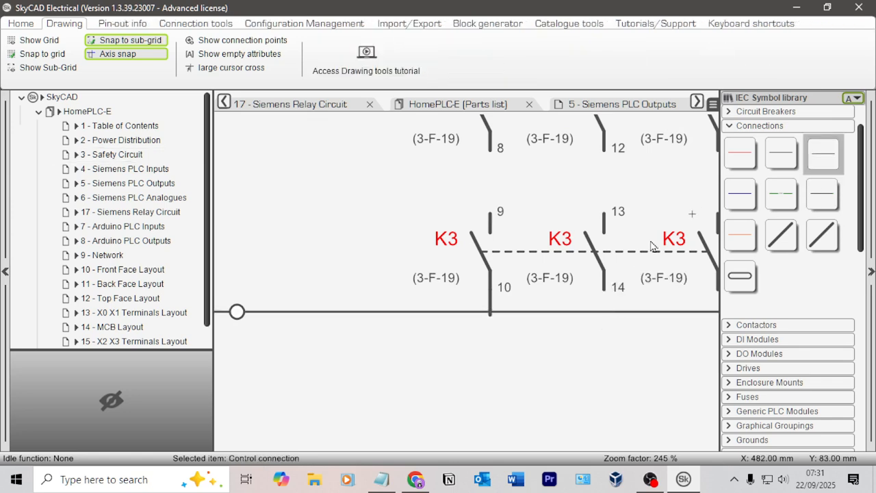
scroll(609, 316, "down", 3)
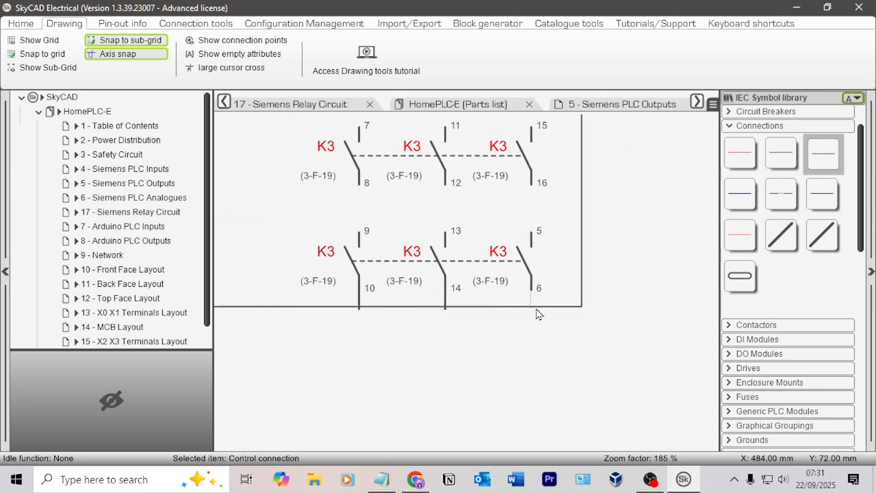
scroll(513, 336, "up", 3)
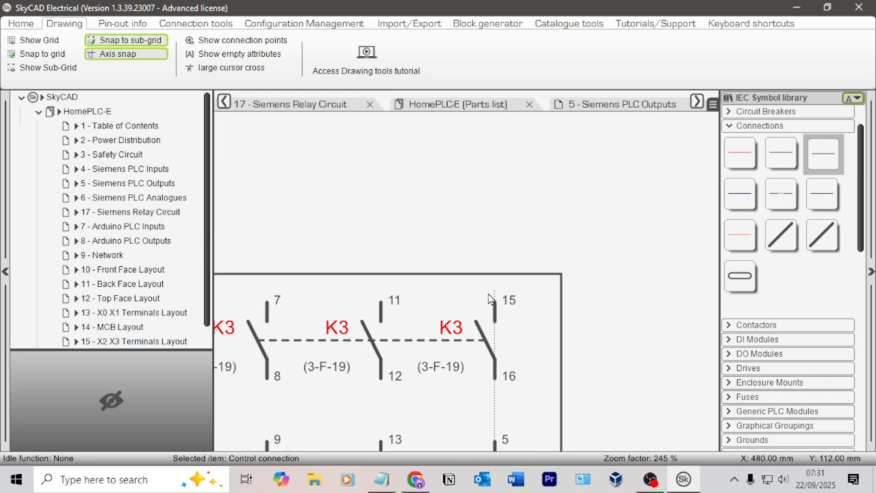
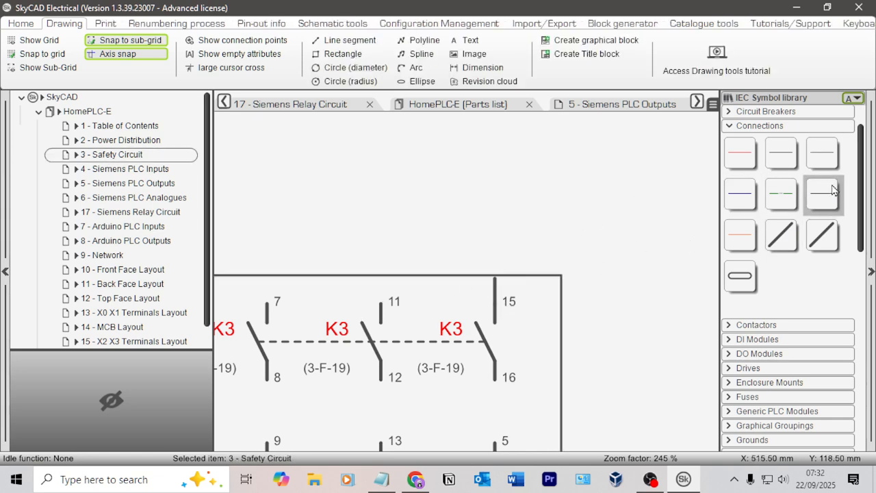
Step: Run control connections from K3's contact pins 7 and 11 to the outline's upper edge and place terminal circles above pins 7, 11 and 15
left_click(823, 154)
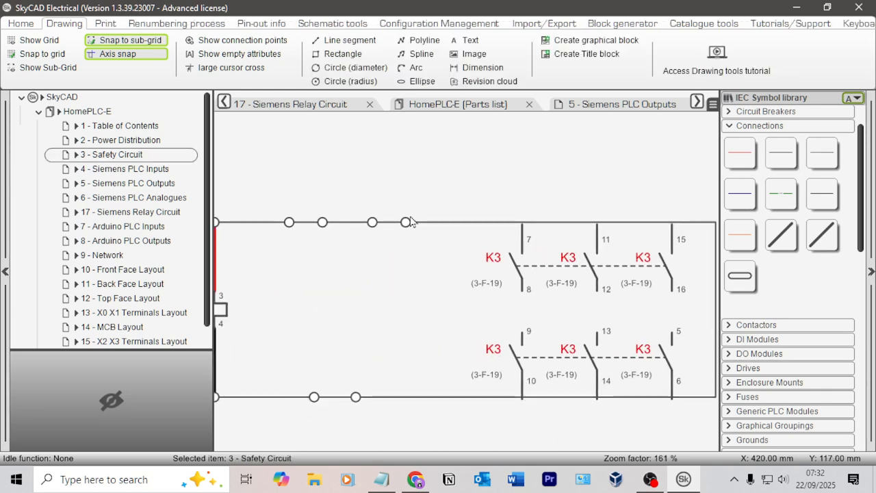
left_click(521, 223)
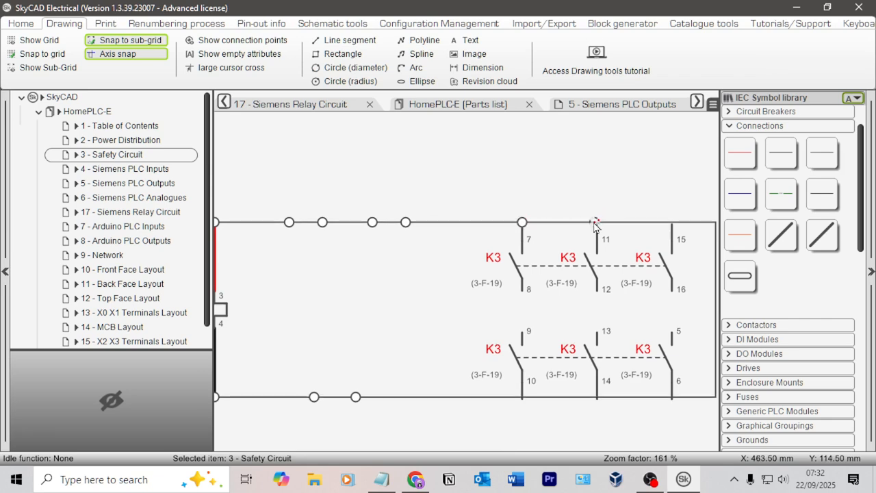
left_click(597, 222)
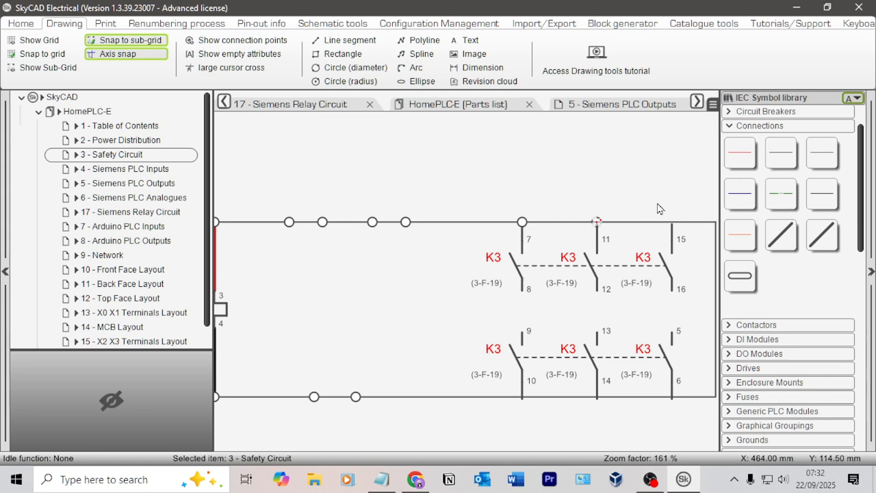
middle_click_drag(662, 207, 543, 196)
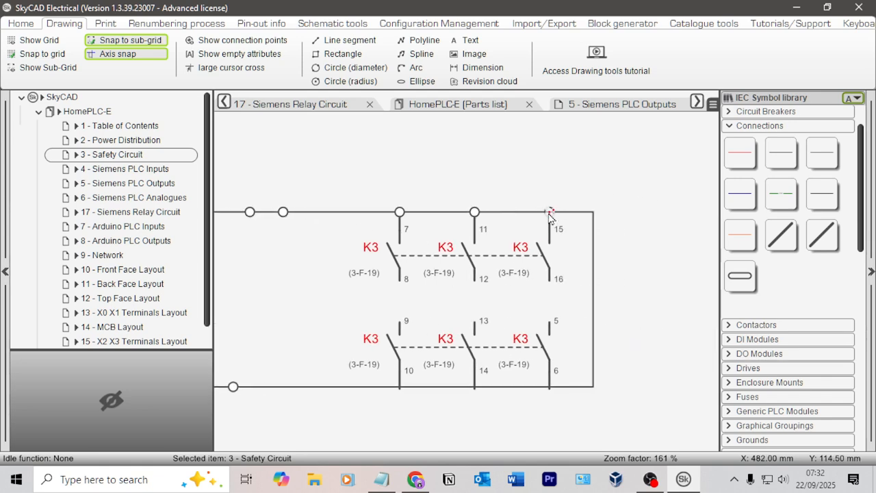
left_click(549, 212)
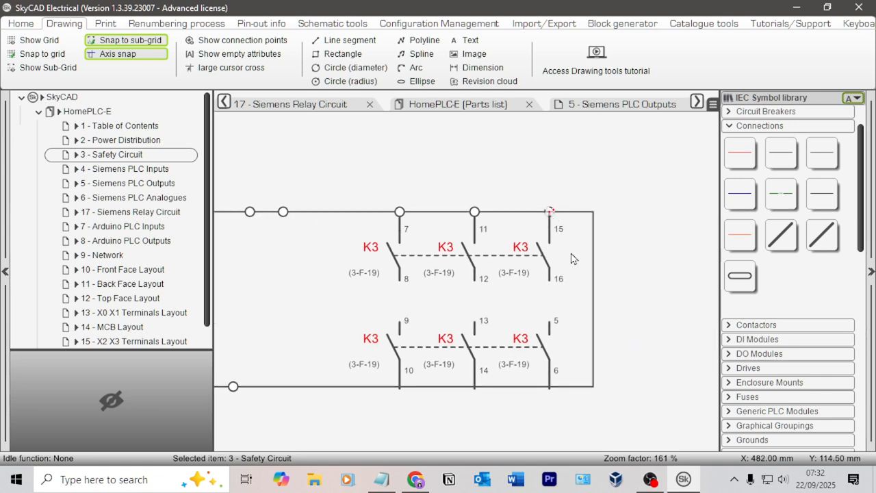
Step: Place terminal circles on the relay outline's lower edge below K3's contact pins 6, 14 and 10
left_click(550, 388)
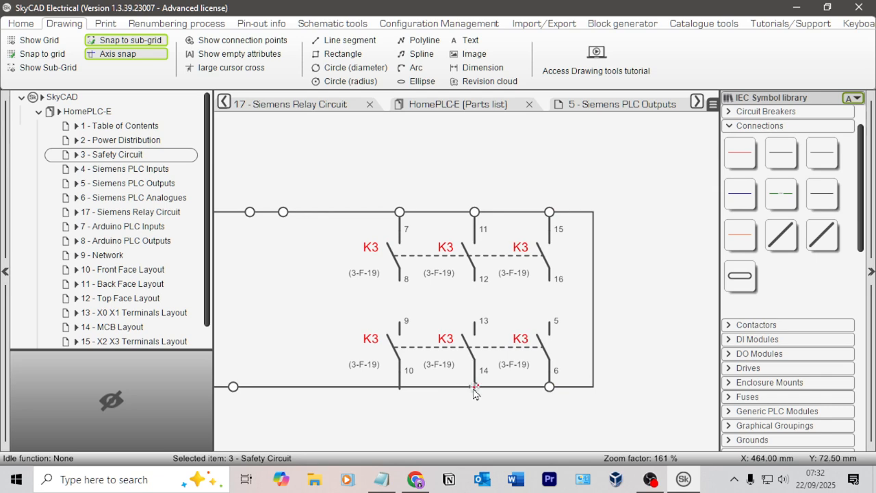
left_click(475, 388)
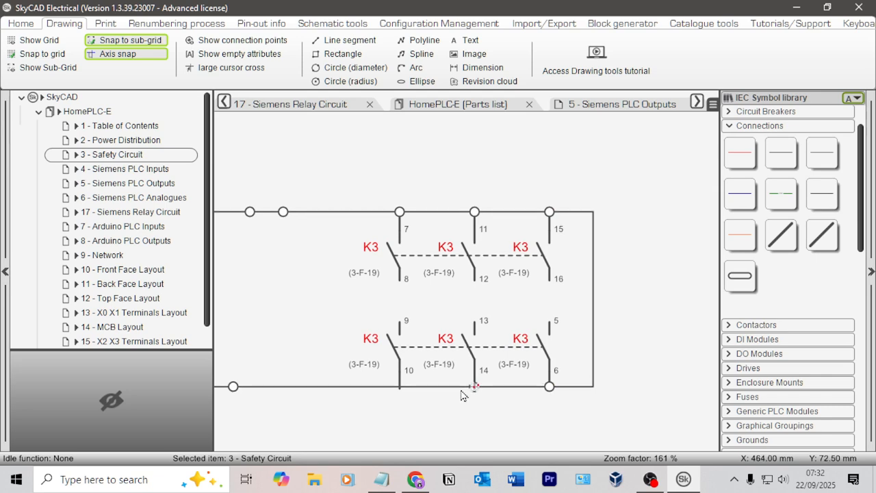
left_click(399, 388)
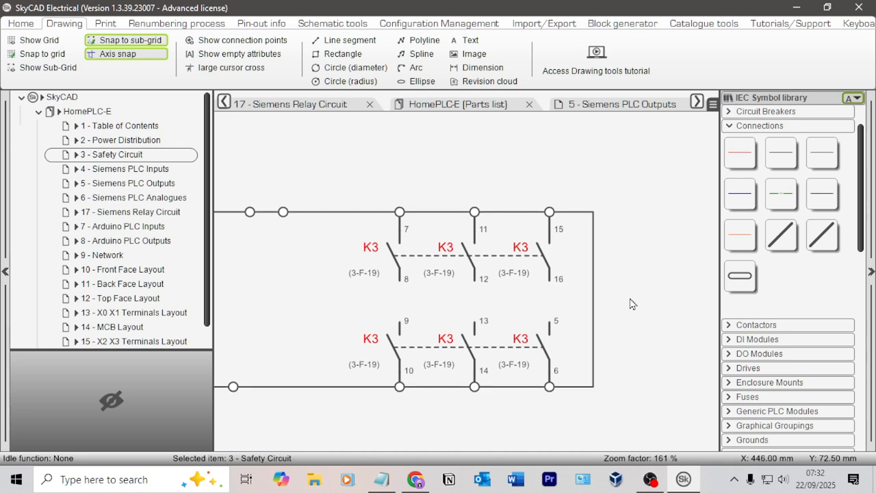
Step: Check the relay's terminal designations in the datasheet's Figure 19 in the browser against the reworked K3 symbol
scroll(387, 197, "down", 6)
mouse_move(387, 197)
middle_mouse_down()
mouse_move(586, 309)
mouse_move(454, 187)
middle_mouse_up()
scroll(509, 224, "up", 1)
scroll(472, 267, "up", 3)
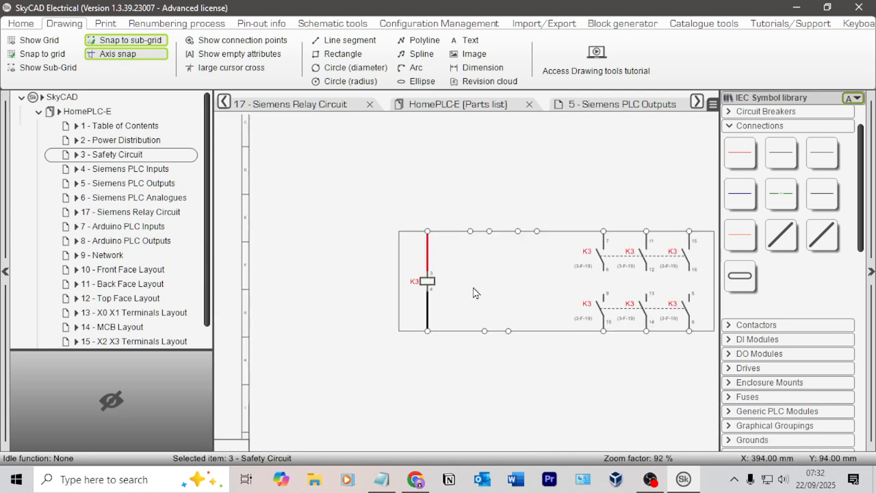
key("alt+Tab")
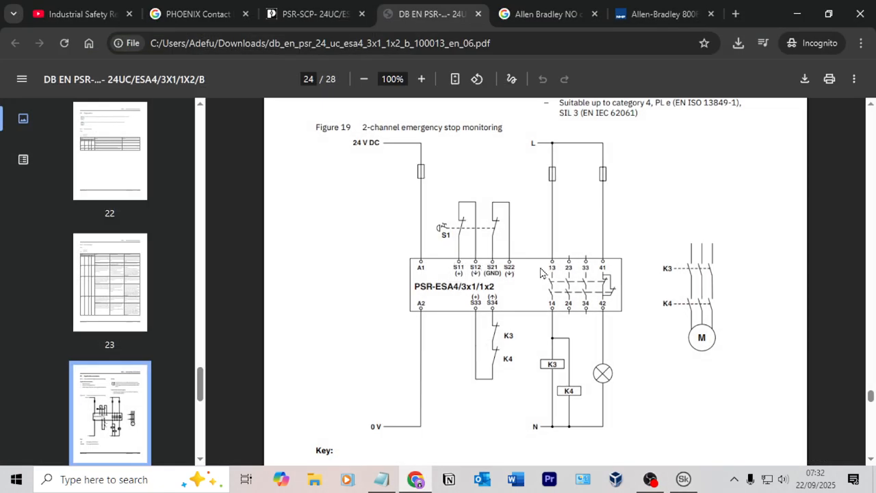
key("alt+Tab")
Step: Add the text label S11 inside the outline, centred below the first upper terminal circle beside the coil's terminal
scroll(650, 246, "up", 1)
left_click(469, 41)
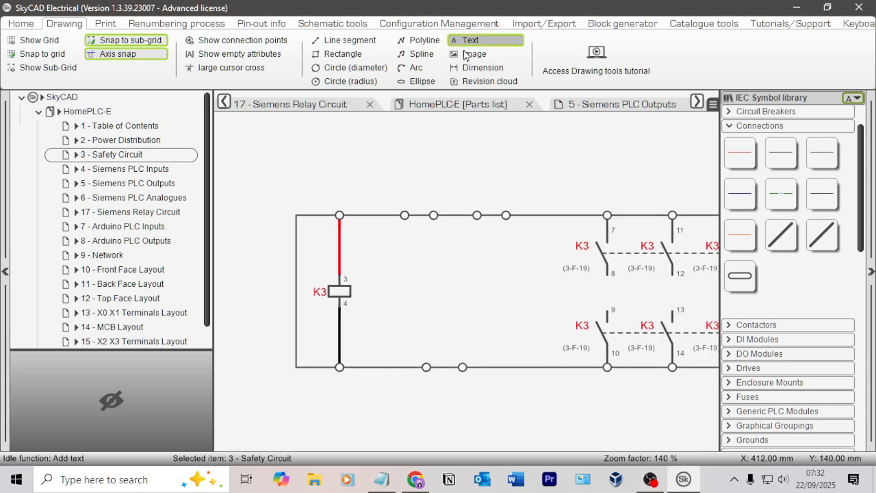
scroll(402, 237, "up", 3)
left_click(386, 235)
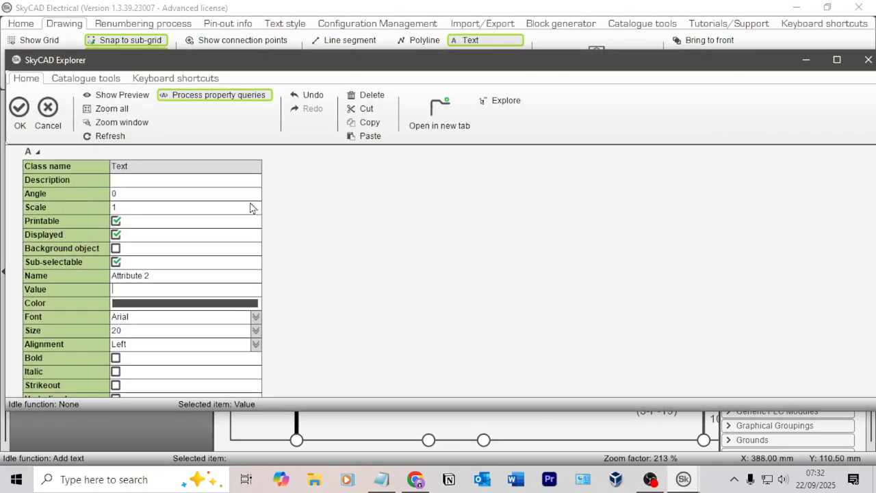
type("S11")
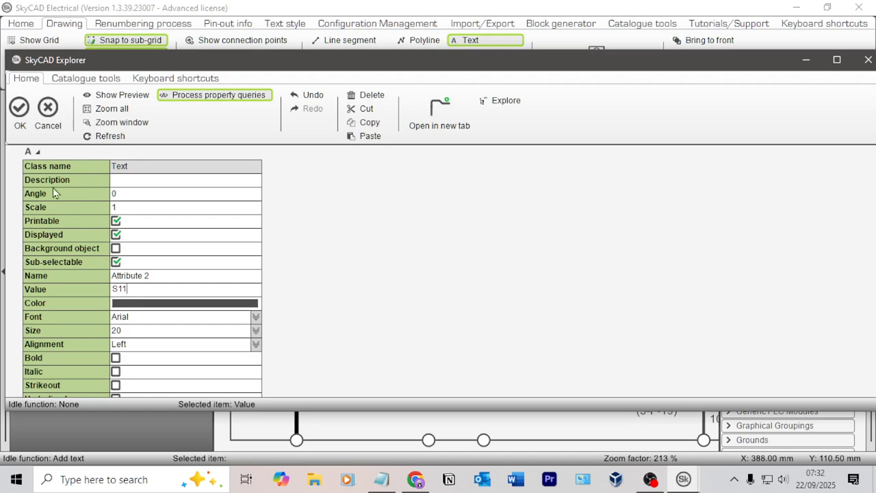
left_click(19, 113)
left_click(401, 230)
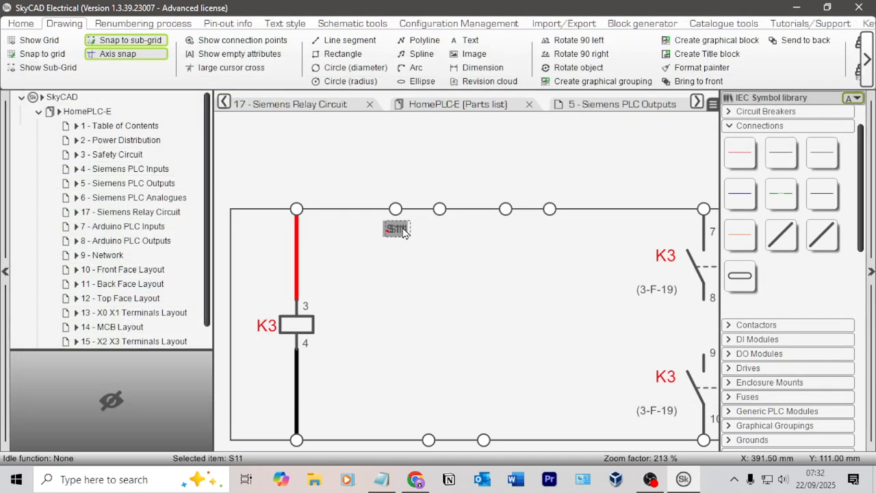
left_click_drag(402, 226, 404, 226)
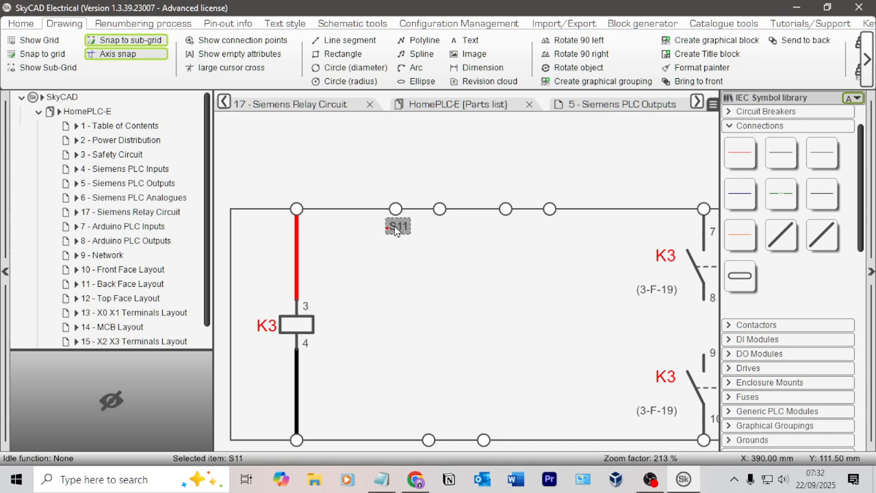
Step: Paste a copy of the S11 label beside the coil's upper terminal and set its value to A1
left_click(381, 265)
key("ctrl+v")
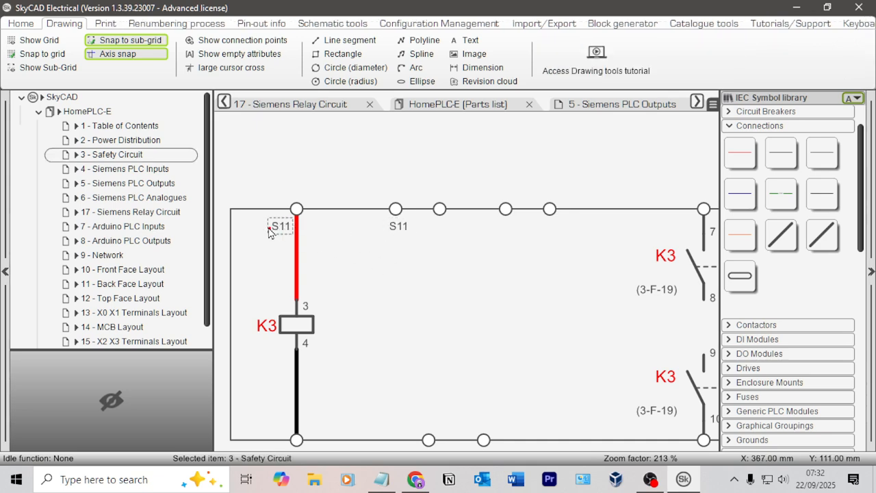
left_click(263, 229)
double_click(267, 230)
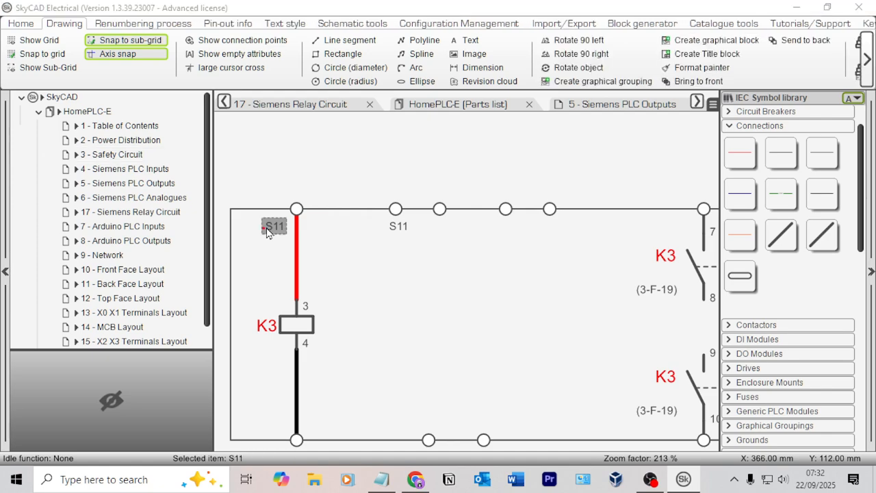
left_click(140, 289)
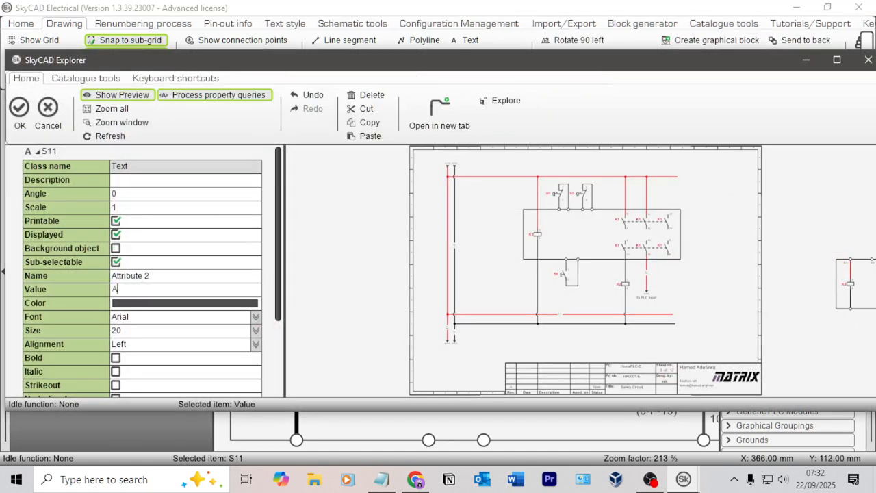
type("A1")
left_click(19, 110)
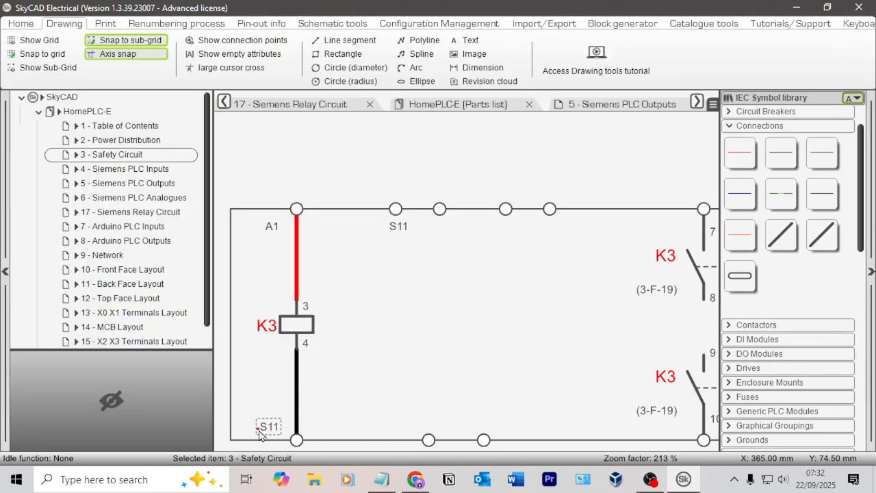
Step: Place another label copy beside the coil's lower terminal and set its value to A2
left_click(263, 432)
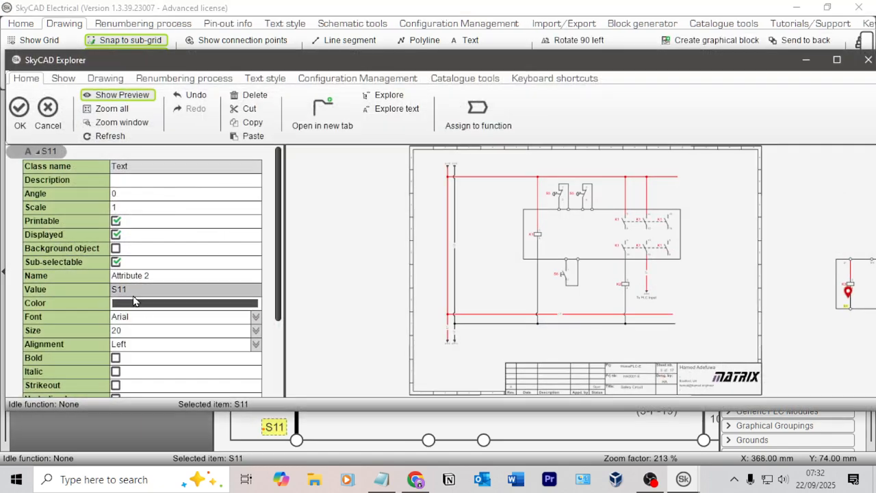
left_click(137, 291)
left_click(137, 291)
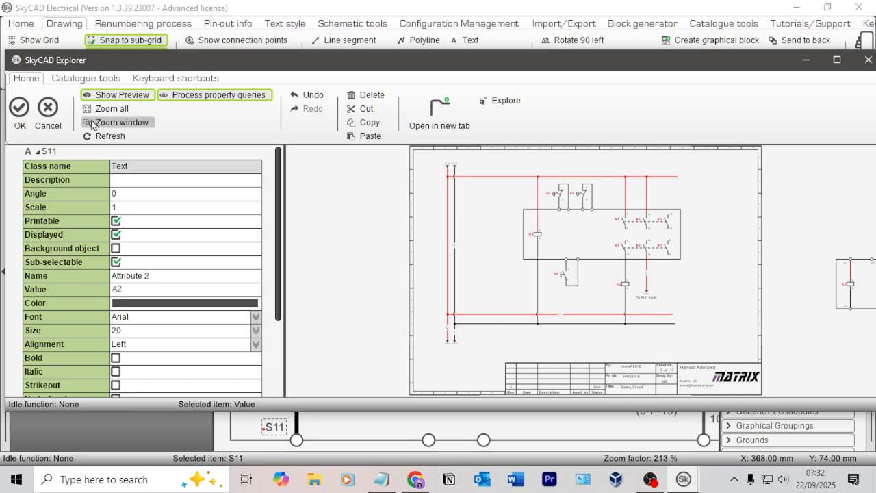
left_click(20, 108)
Step: Copy the S11 label below each of the next three upper terminal circles between the coil and the contacts
left_click(396, 236)
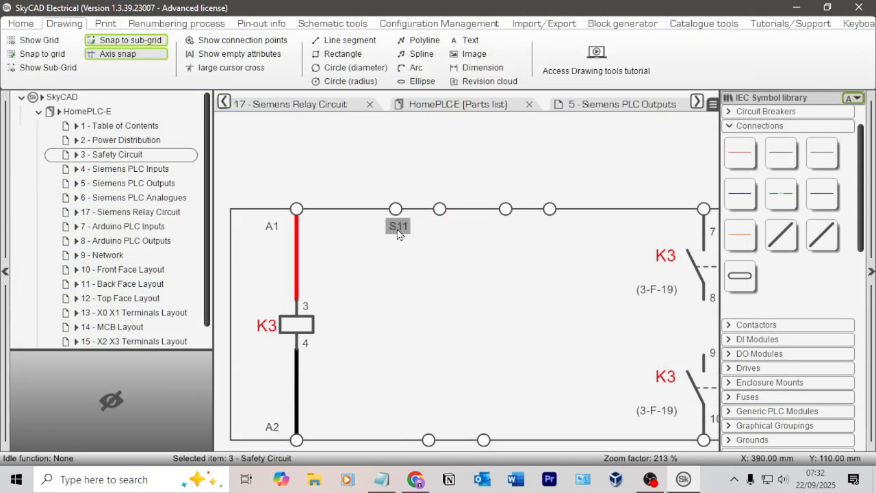
left_click(398, 230)
key("ctrl+c")
key("ctrl+v")
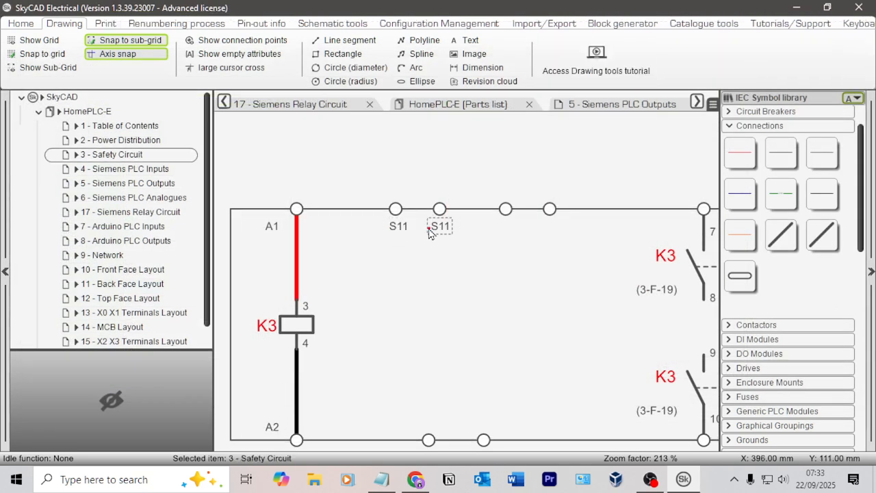
left_click(429, 234)
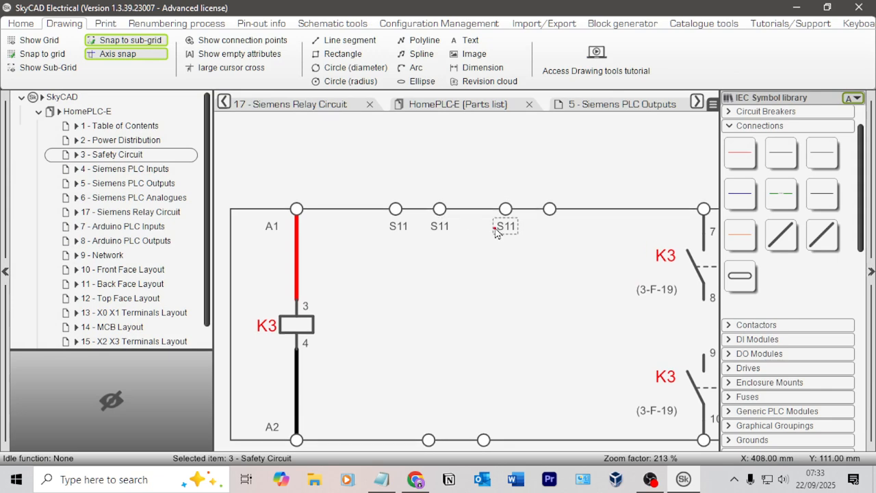
left_click(497, 232)
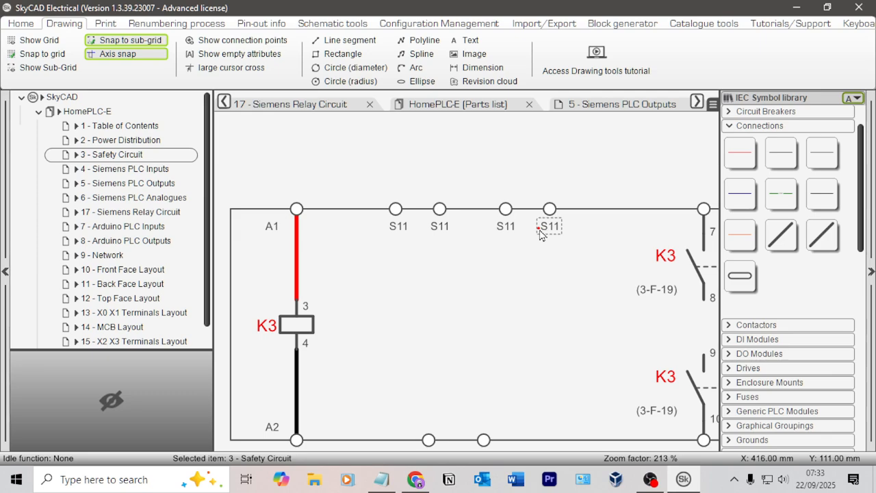
left_click(541, 235)
key("Escape")
Step: Set the label below the second of the four upper input terminals to S12
double_click(439, 234)
left_click(158, 290)
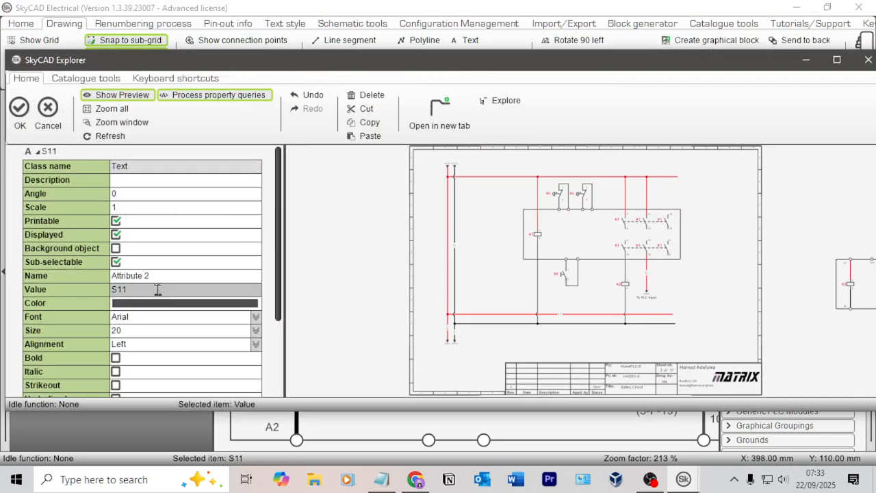
left_click(158, 289)
key("BackSpace")
type("2")
left_click(19, 110)
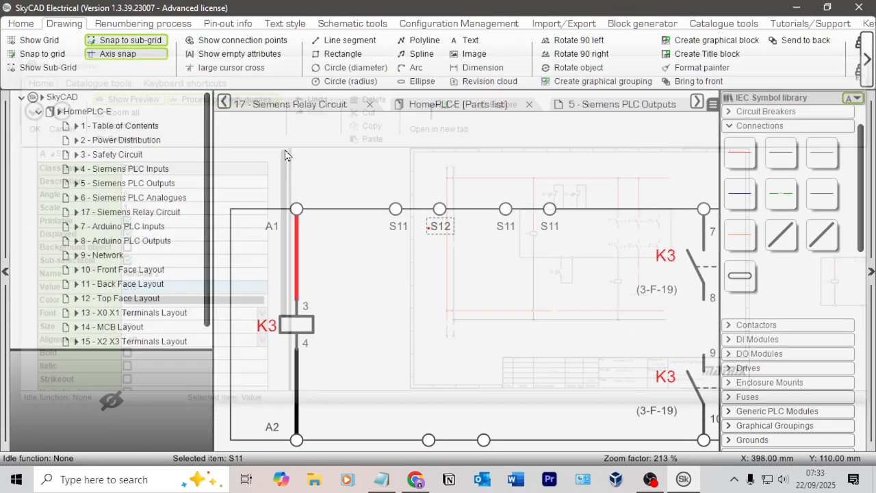
Step: Set the label below the third upper input terminal to S22 and the one below the fourth to S23
double_click(505, 227)
left_click(160, 290)
left_click(156, 289)
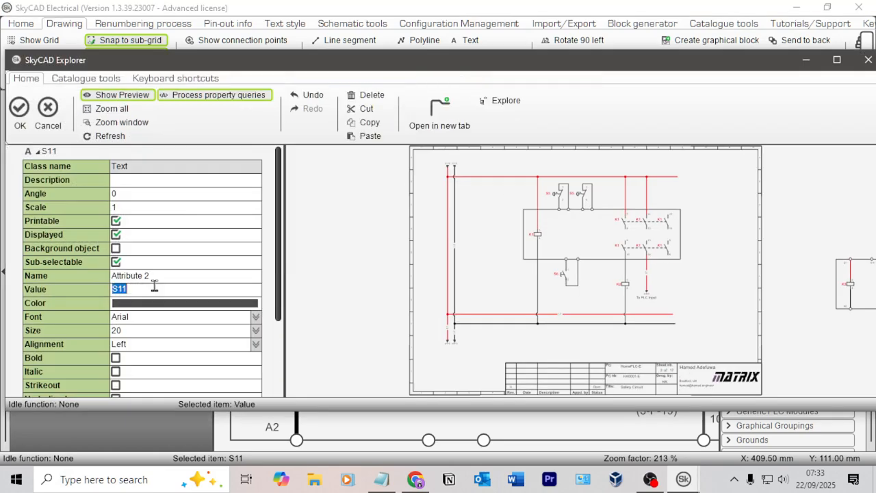
type("S22")
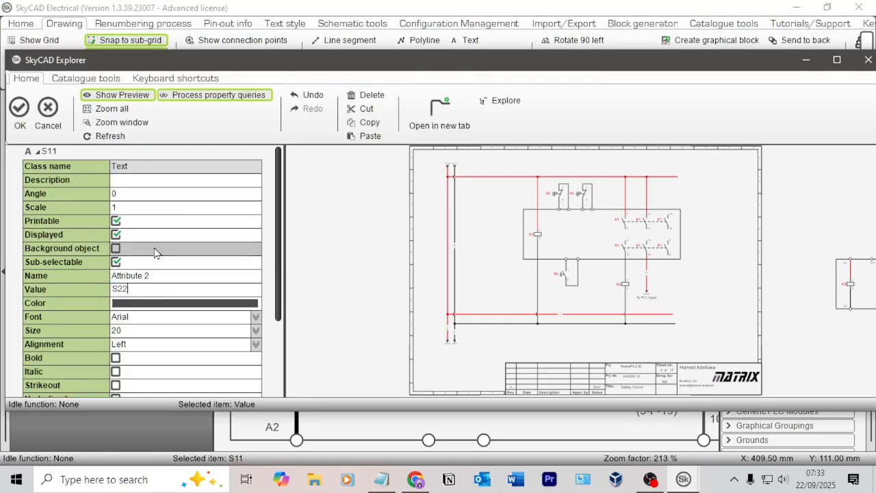
left_click(20, 109)
double_click(547, 234)
left_click(147, 289)
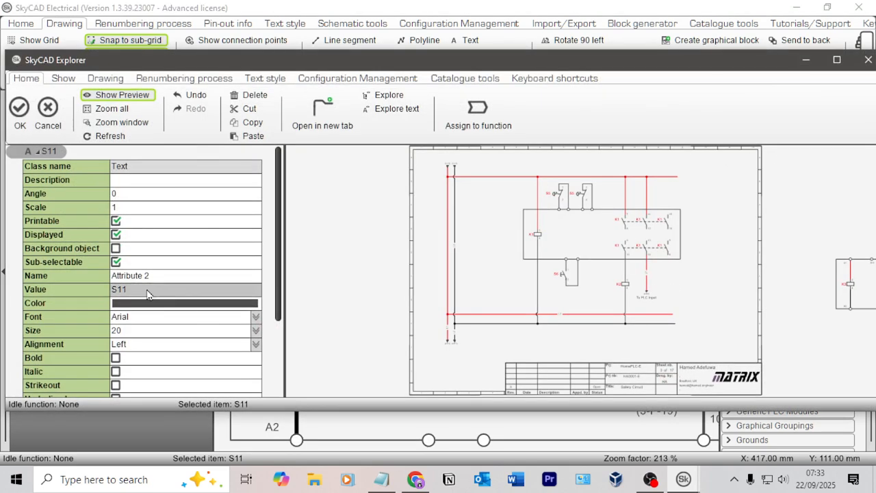
left_click(147, 289)
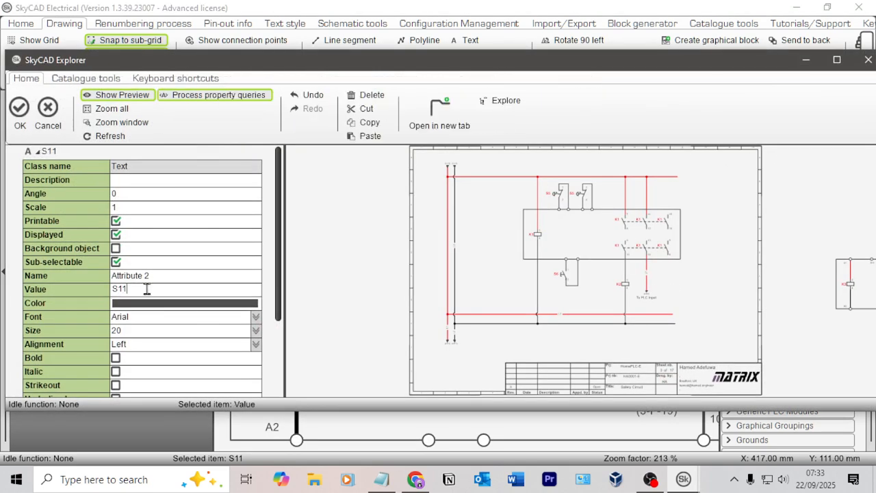
left_click(19, 110)
Step: Check the lower terminal names in the browser datasheet, then copy the S22 label above each of the two lower terminals between coil and contacts
key("alt+Tab")
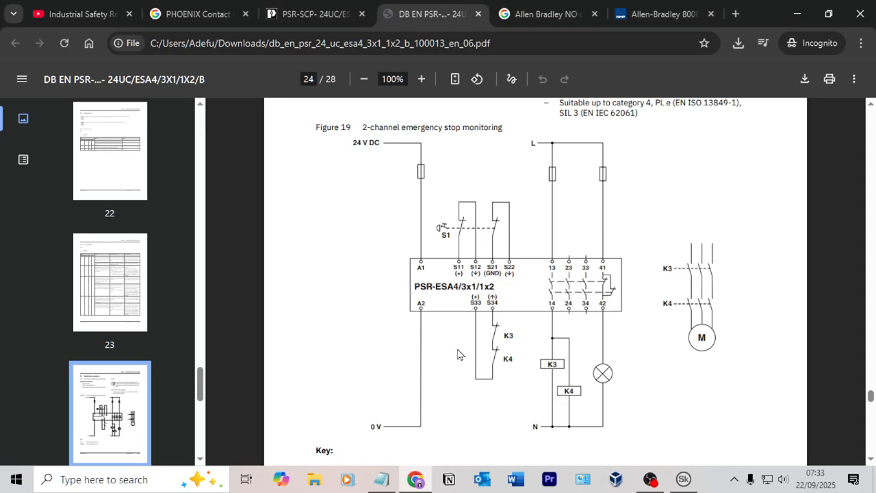
key("alt+Tab")
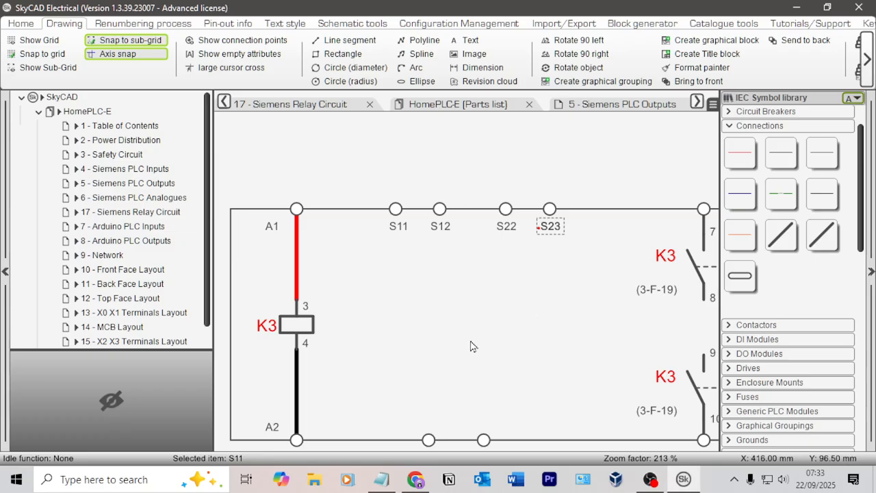
left_click(508, 229)
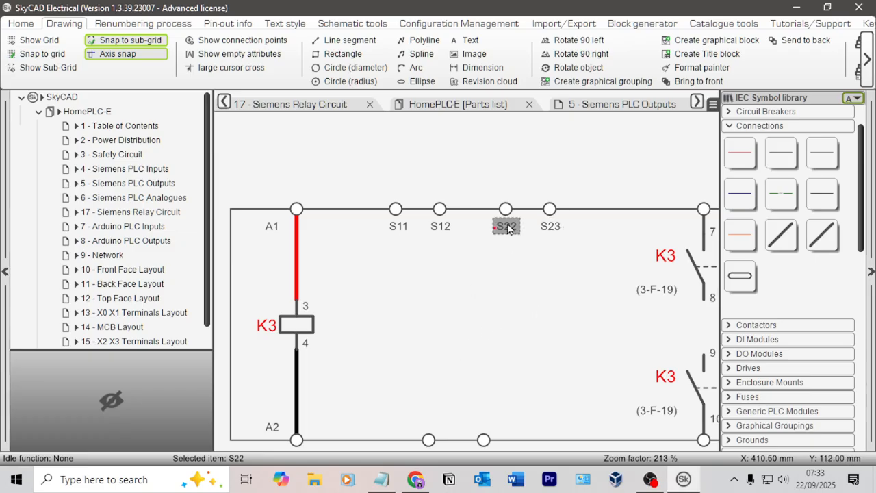
left_click(420, 420)
left_click_drag(420, 424, 415, 430)
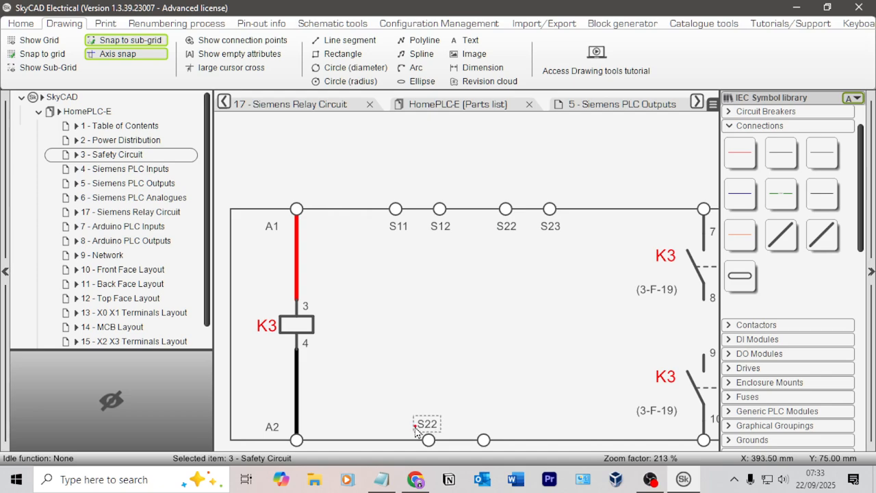
left_click(415, 430)
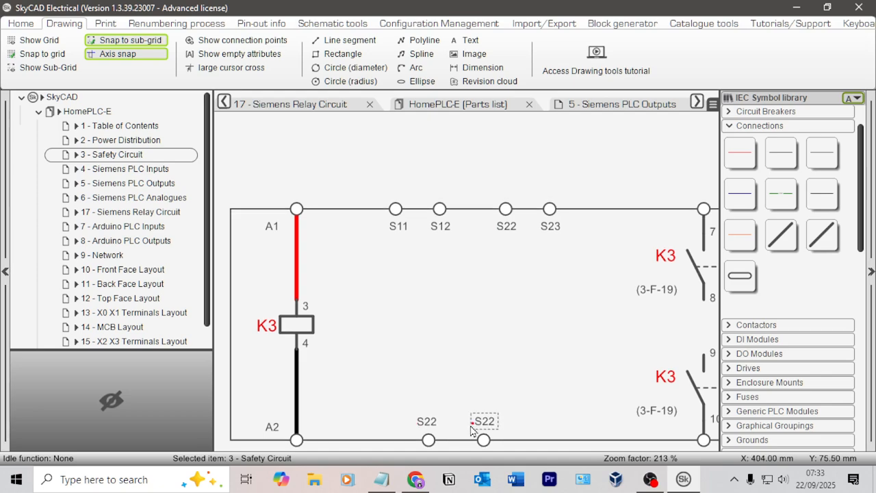
left_click(470, 428)
Step: Set the labels above the two lower terminals between the coil and the contacts to S33 and S34
double_click(429, 424)
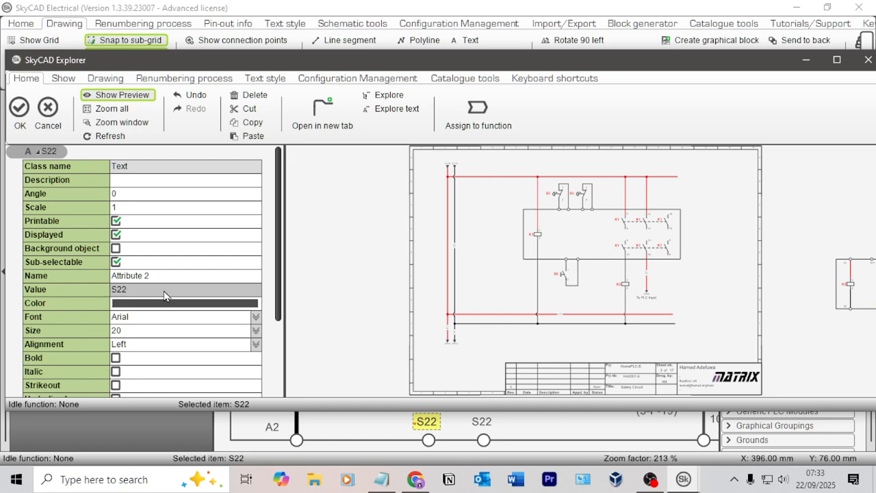
left_click(153, 290)
type("S33")
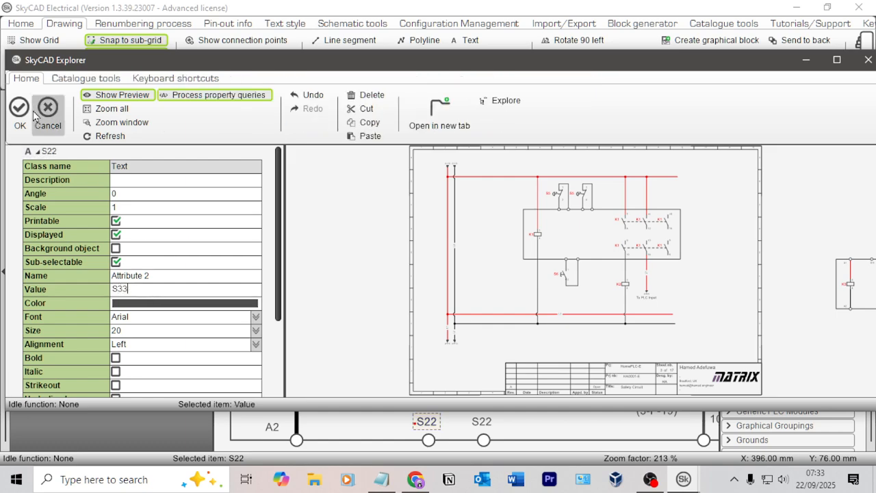
left_click(19, 109)
double_click(483, 422)
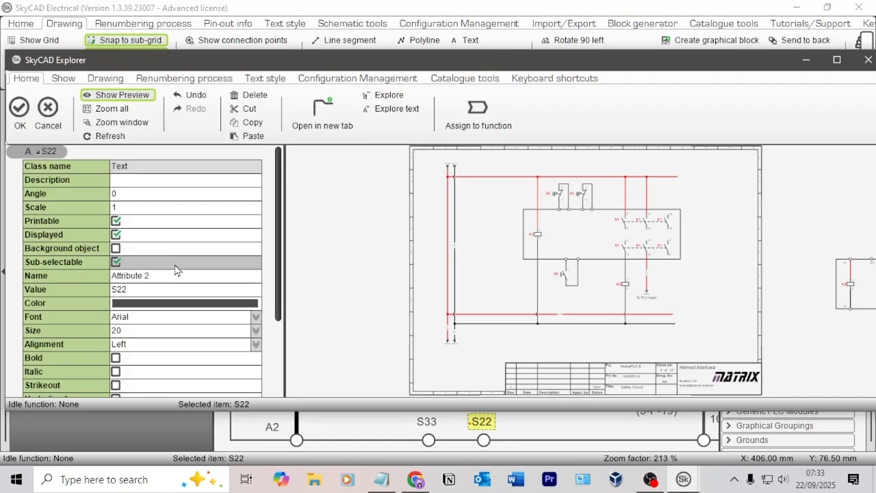
left_click(136, 288)
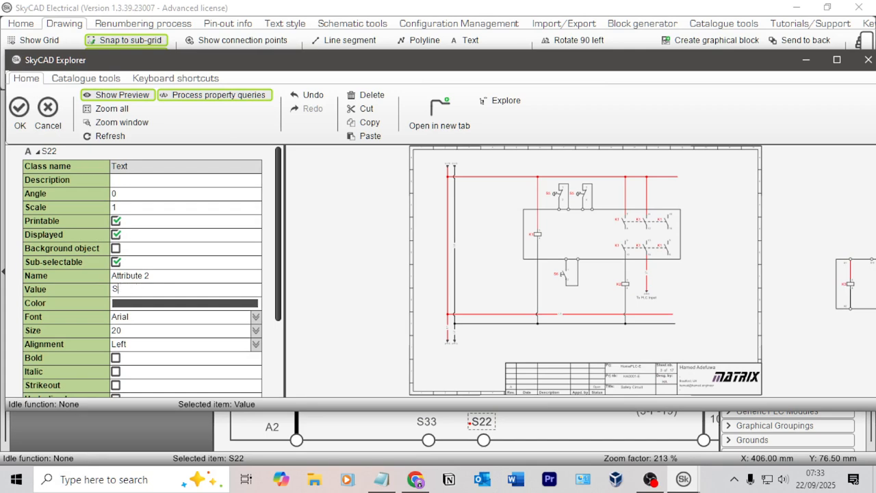
type("S34")
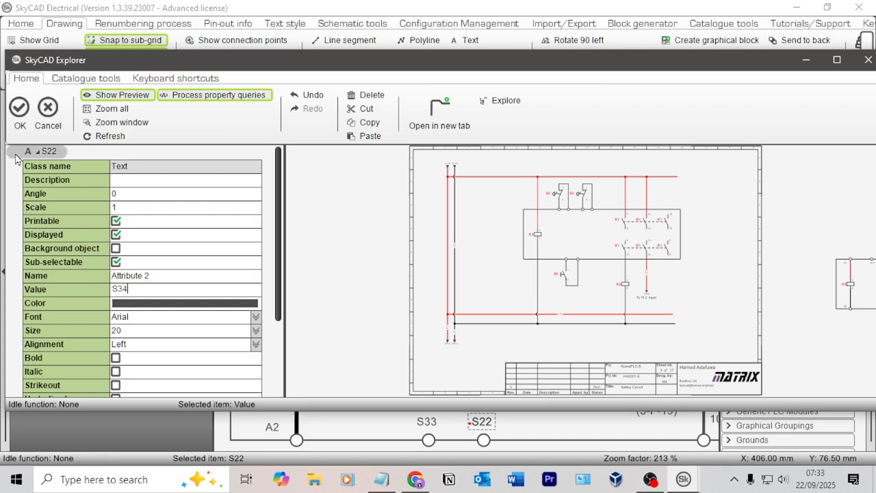
left_click(19, 109)
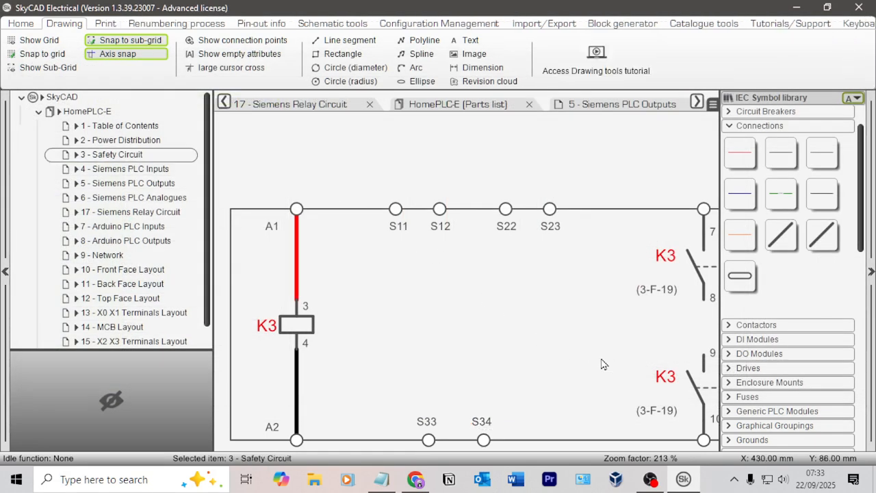
Step: Check the contact terminals in the browser datasheet, then copy the S23 label beside the upper and lower terminals of the first contact column
middle_click_drag(603, 364, 473, 317)
key("alt+Tab")
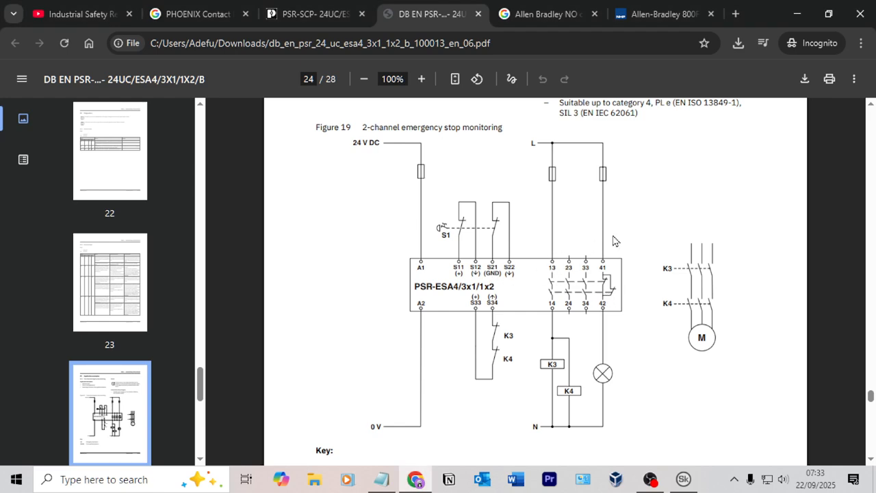
key("alt+Tab")
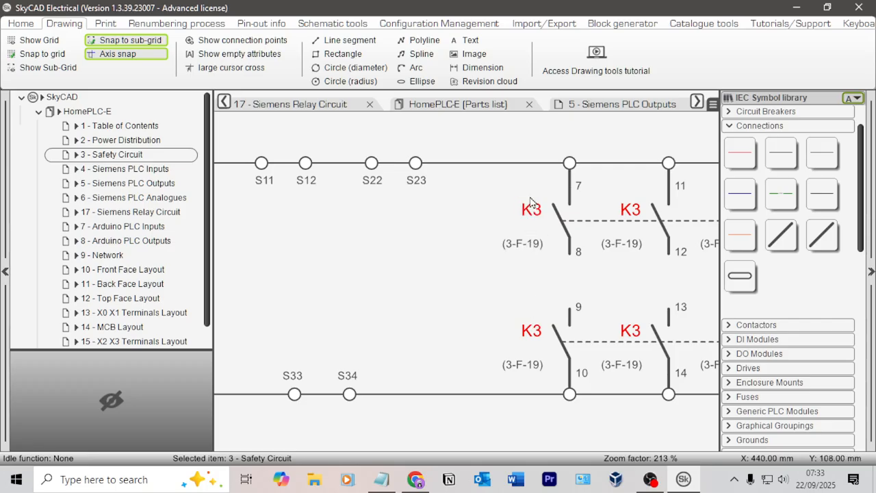
left_click(418, 182)
left_click(509, 178)
left_click_drag(537, 180, 533, 389)
left_click(534, 385)
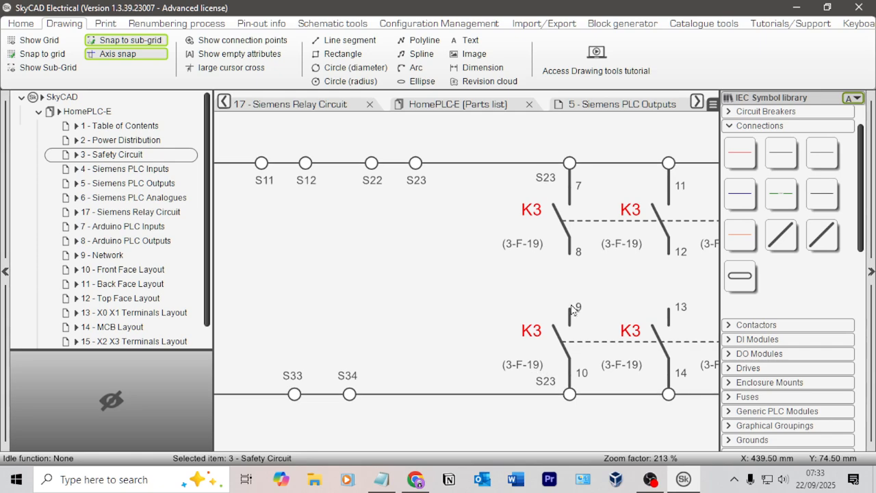
Step: Set the first contact column's upper terminal label to 13 and its lower terminal label to 14
double_click(547, 180)
left_click(134, 289)
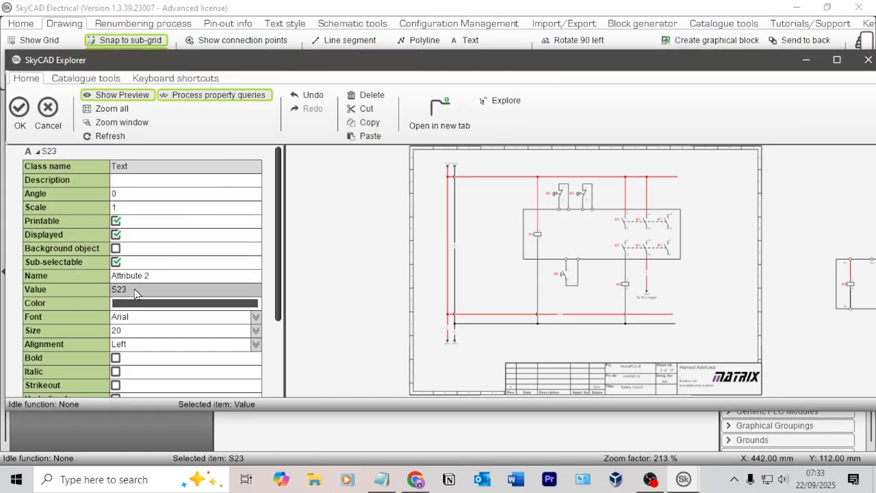
type("13")
left_click(20, 109)
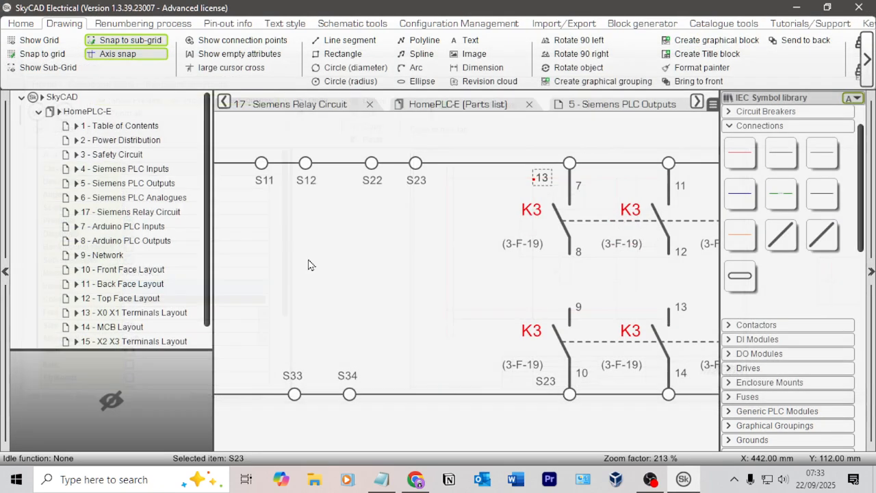
left_click(545, 384)
double_click(544, 385)
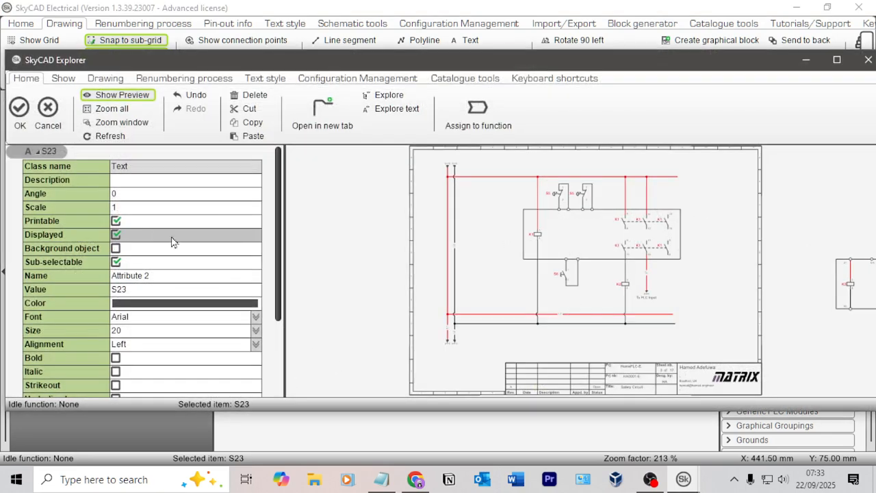
left_click(144, 291)
type("14")
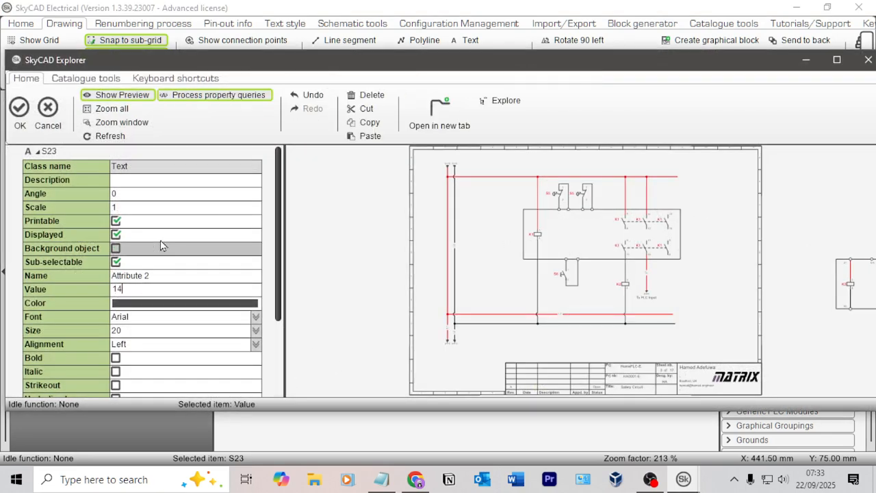
left_click(23, 109)
Step: Copy the 13 and 14 labels beside the upper and lower terminals of the second and third contact columns
left_click(547, 179, "ctrl")
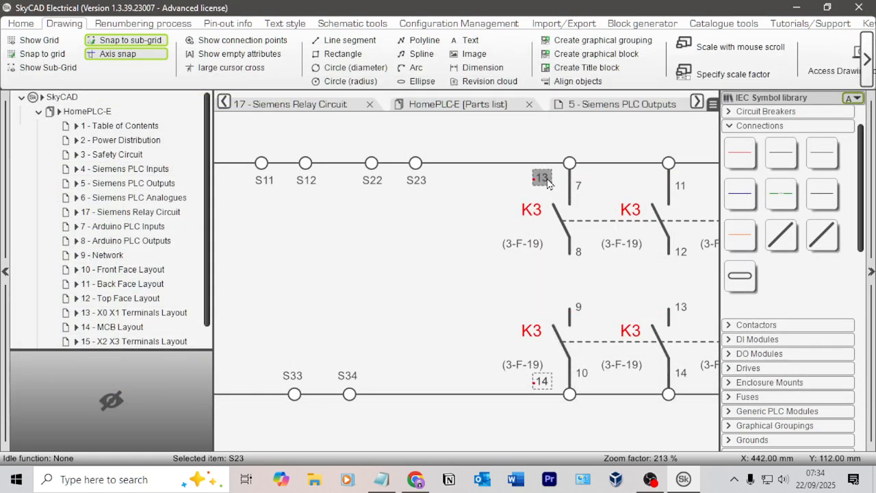
left_click(651, 191)
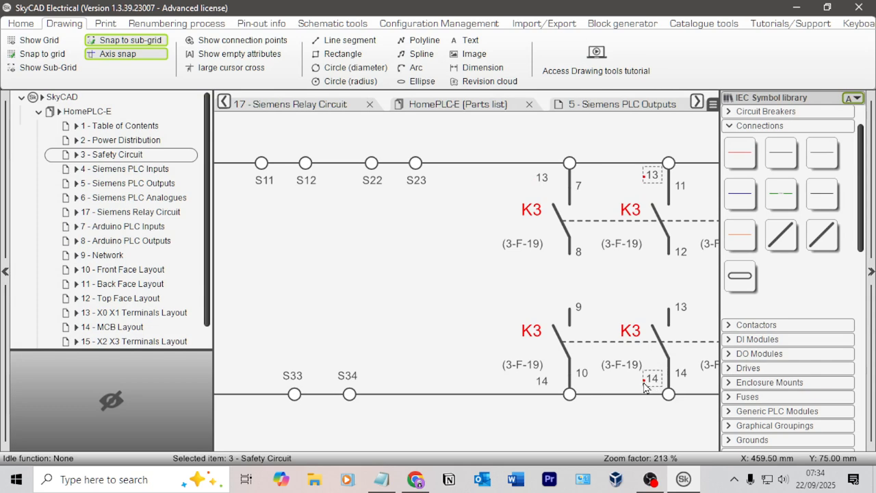
left_click(645, 386)
middle_click_drag(628, 329, 486, 328)
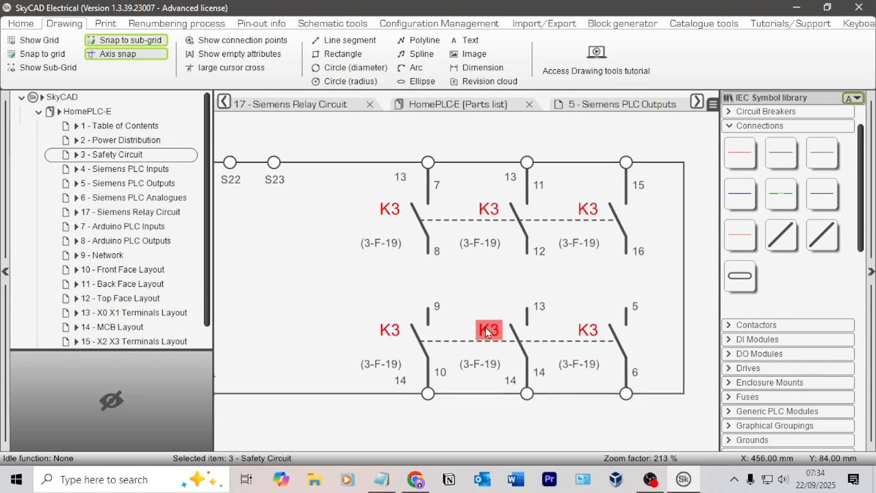
key("ctrl+v")
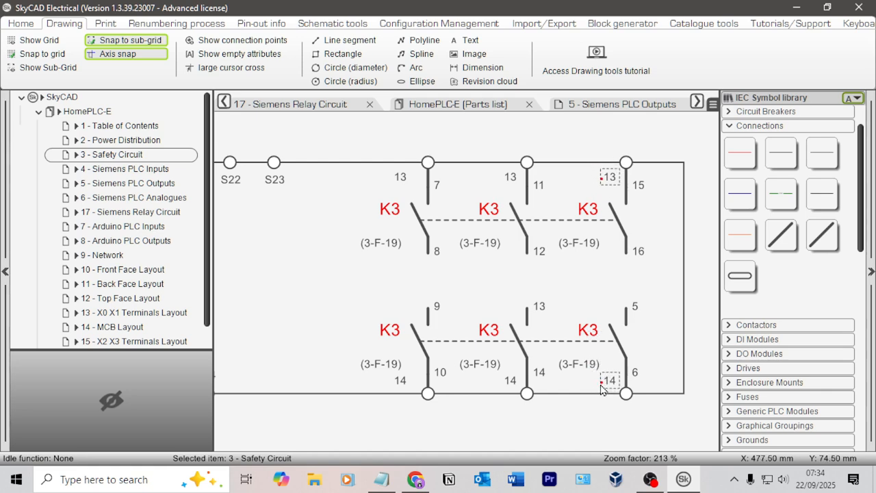
Step: Check the contact numbering in the browser datasheet, then set the second contact column's upper terminal label to 23
key("alt+Tab")
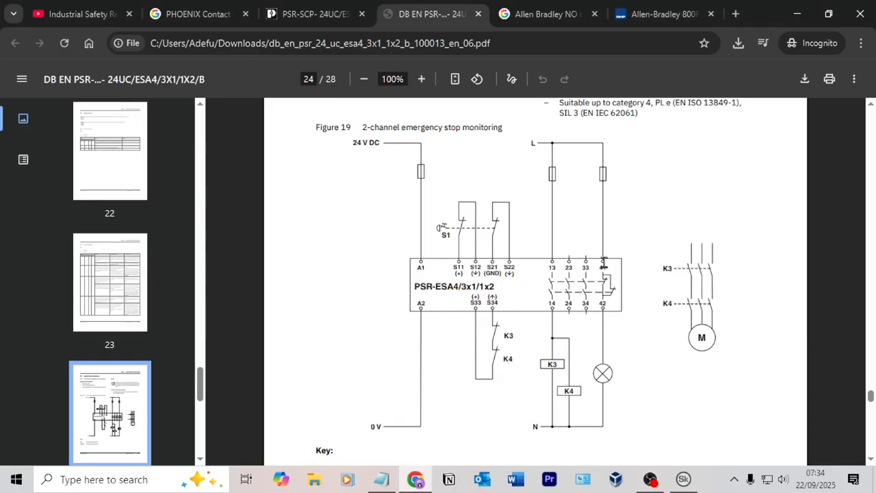
key("alt+Tab")
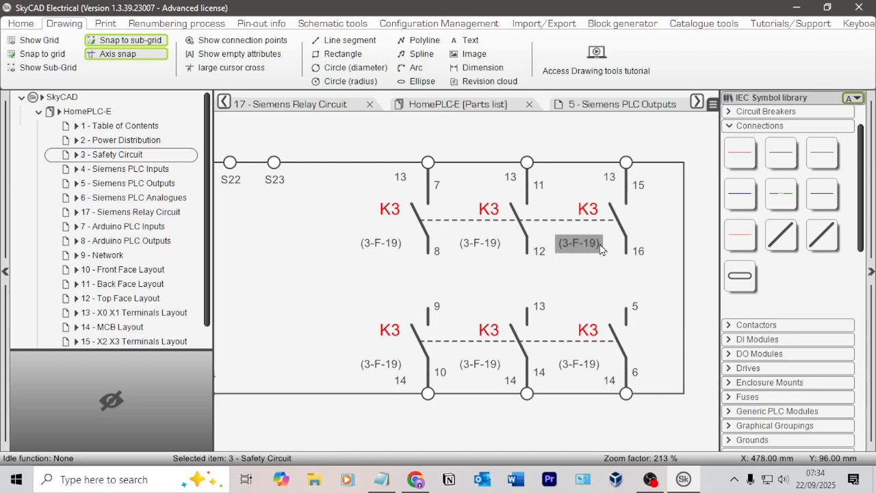
double_click(512, 179)
left_click(158, 290)
type("23")
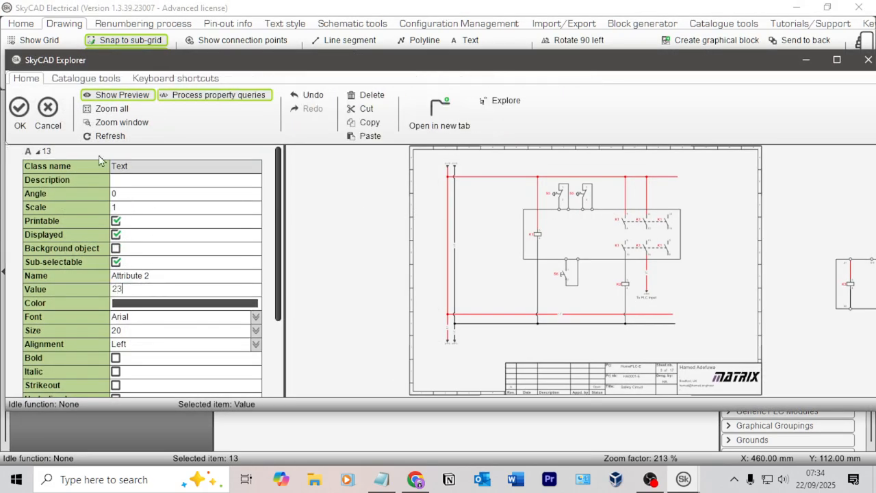
left_click(19, 107)
Step: Set the second contact column's lower terminal label to 24
double_click(510, 381)
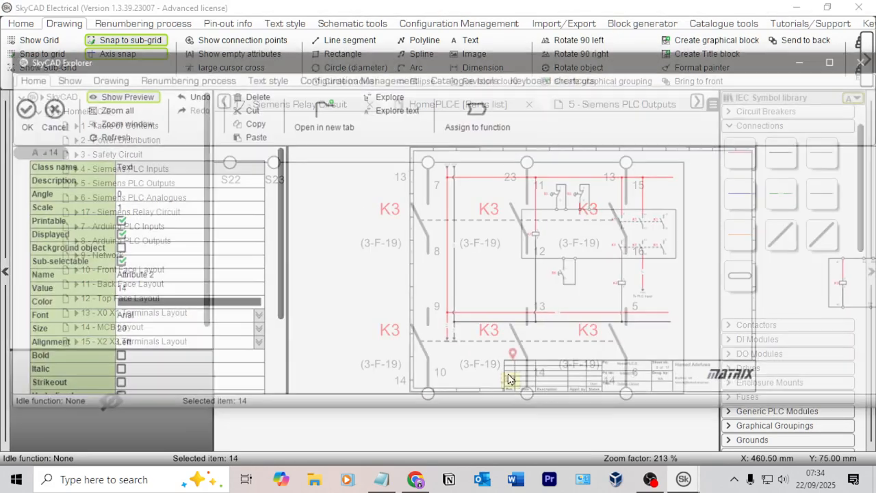
left_click(157, 290)
type("23")
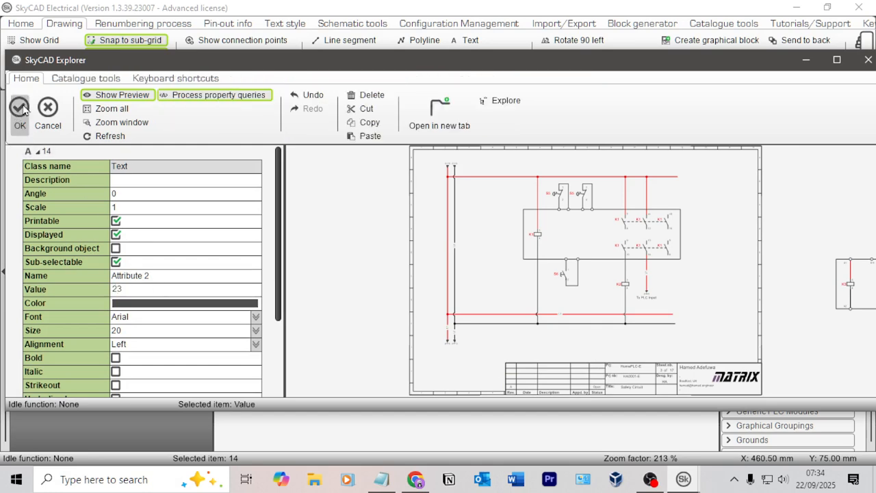
key("BackSpace")
type("4")
left_click(24, 119)
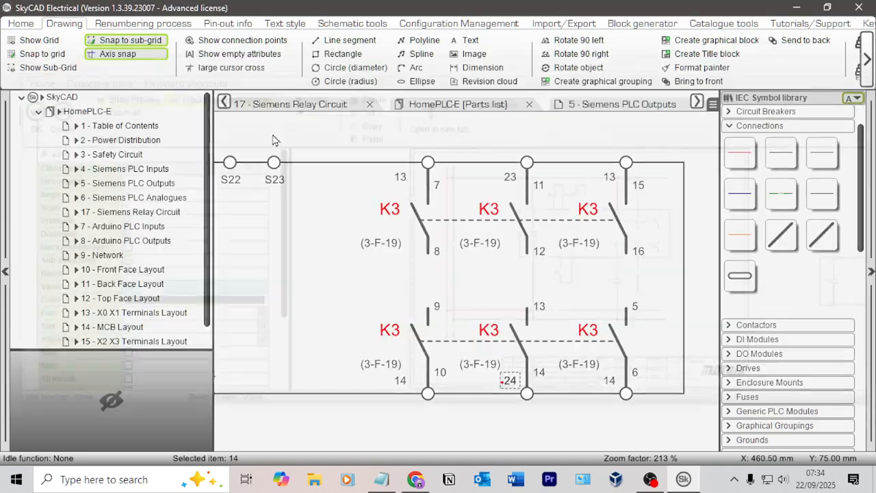
Step: Set the third contact column's upper terminal label to 33 and its lower terminal label to 34
double_click(607, 179)
left_click(148, 290)
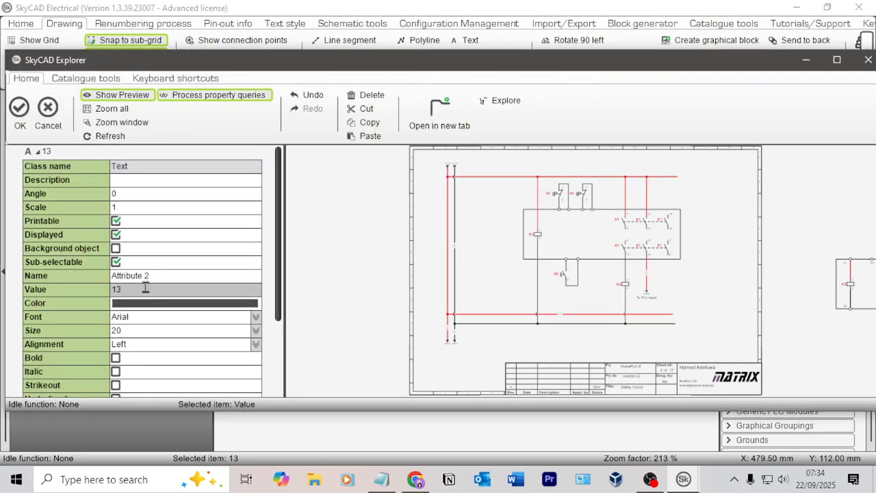
type("33")
left_click(20, 113)
double_click(608, 381)
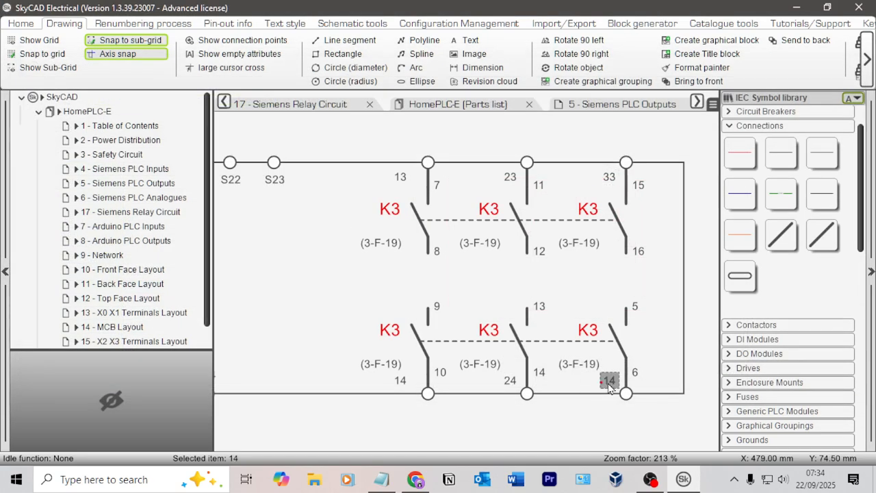
left_click(154, 289)
type("34")
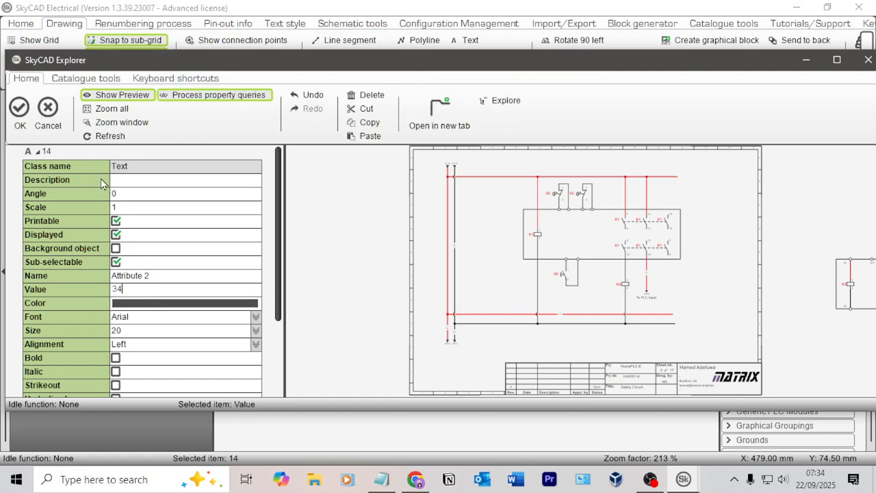
left_click(20, 113)
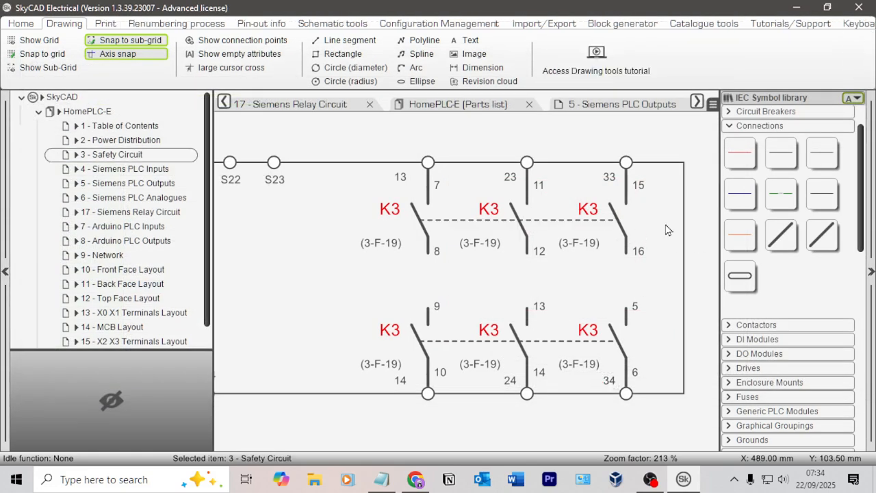
Step: Draw control connections joining the upper and lower K3 contacts in each of the three columns
left_click(837, 159)
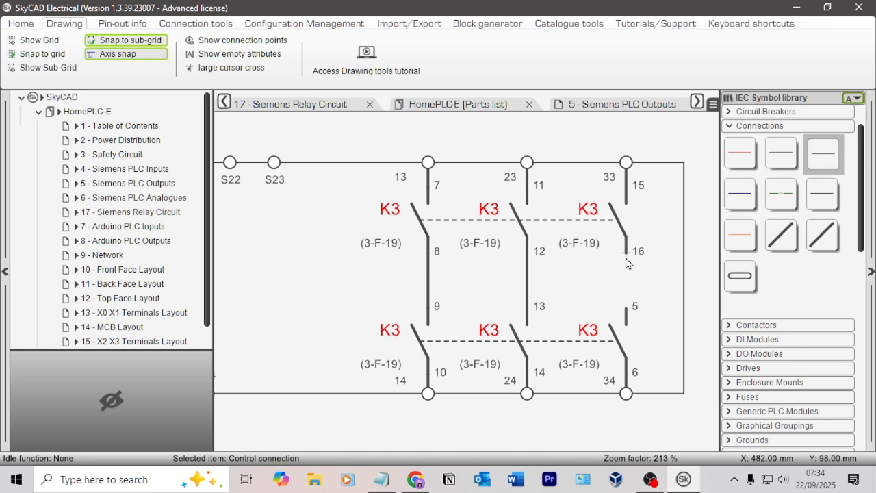
scroll(626, 313, "down", 7)
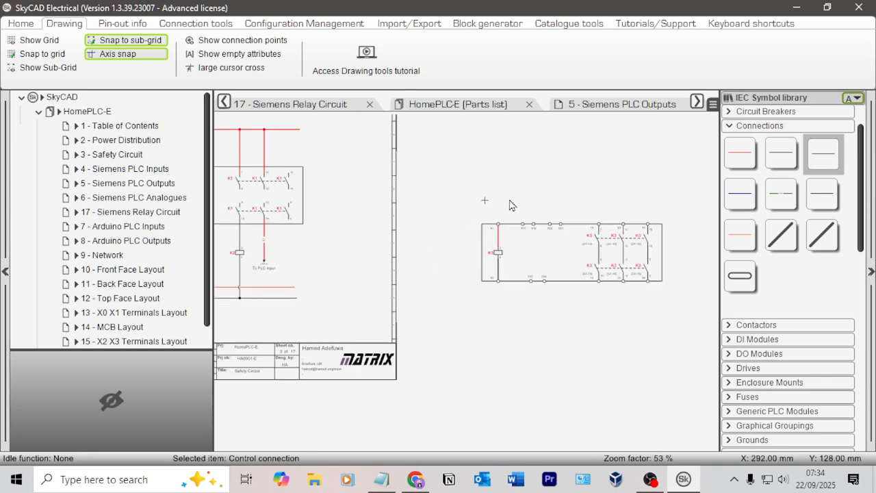
scroll(656, 293, "up", 3)
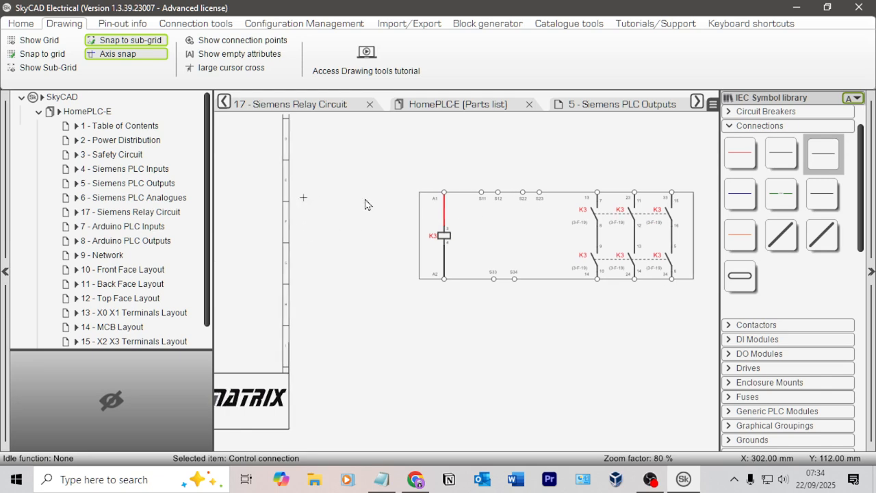
middle_click_drag(366, 200, 667, 223)
left_click(586, 238)
Step: Copy K3's terminal labels and the three connections joining its upper and lower contacts onto the matching positions of the K1 symbol
middle_click_drag(668, 253, 449, 259)
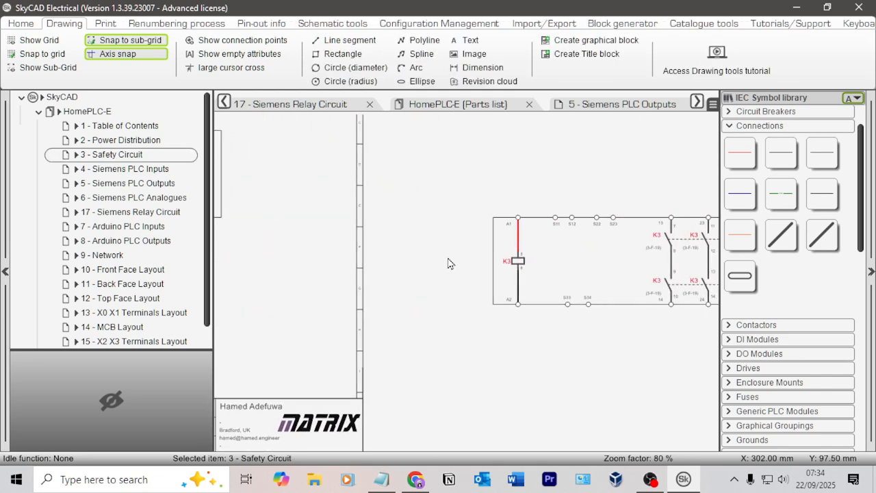
scroll(448, 264, "up", 2)
middle_click_drag(654, 273, 430, 258)
left_click(292, 189)
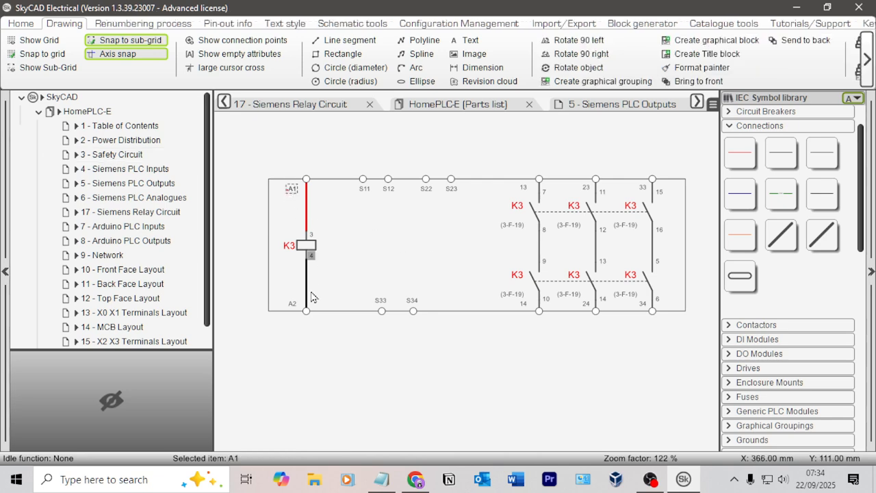
left_click(292, 303)
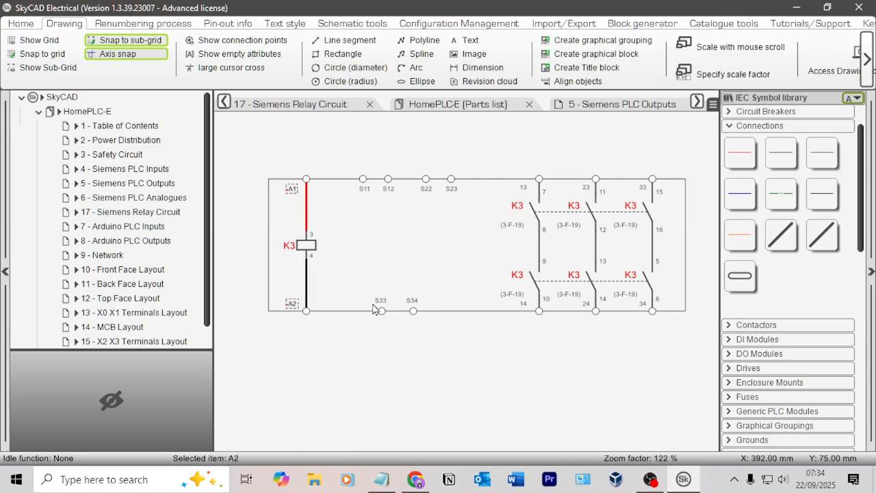
left_click(417, 304)
left_click(364, 190)
left_click(388, 190)
left_click(427, 191)
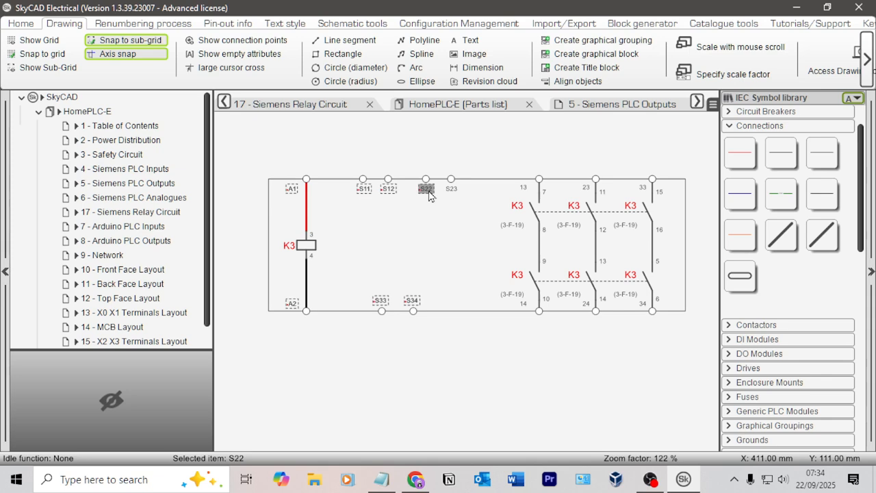
left_click(451, 189)
left_click(525, 304)
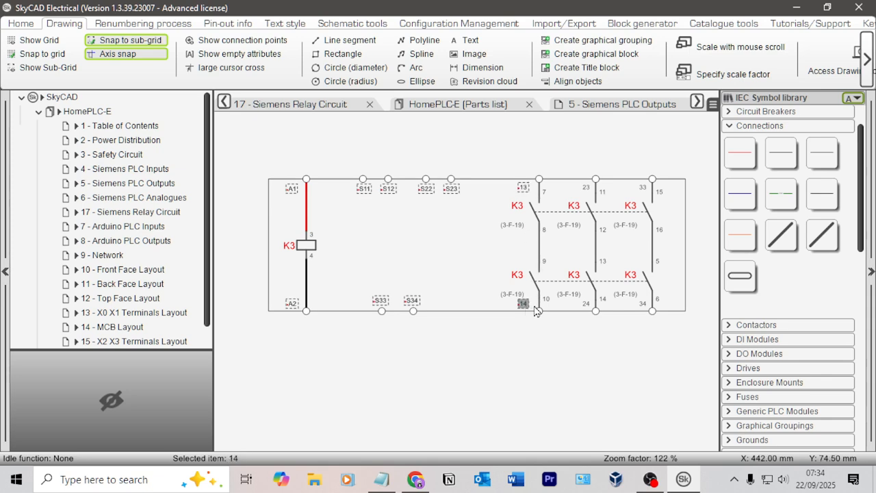
left_click(586, 304)
left_click(586, 187)
left_click(643, 187)
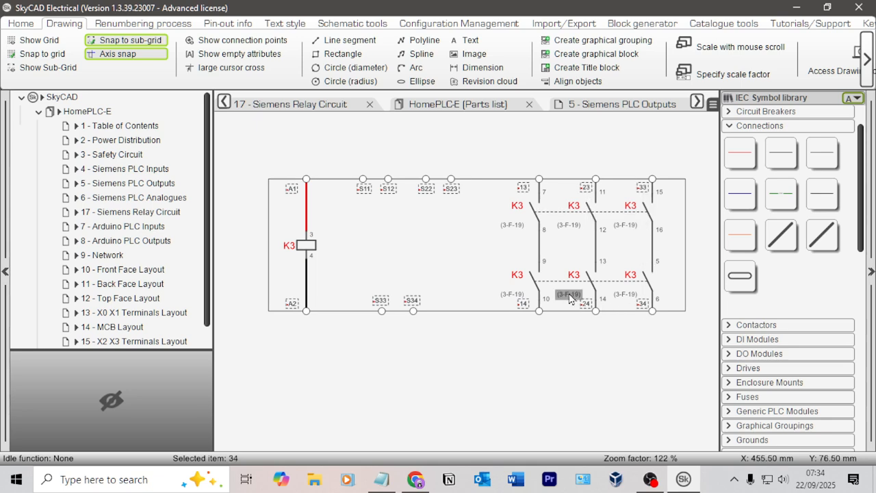
scroll(493, 251, "down", 1)
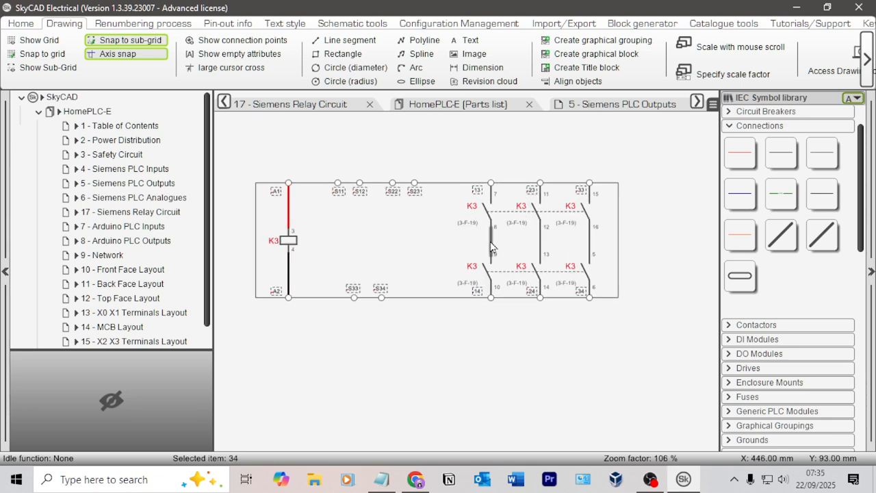
left_click(490, 245)
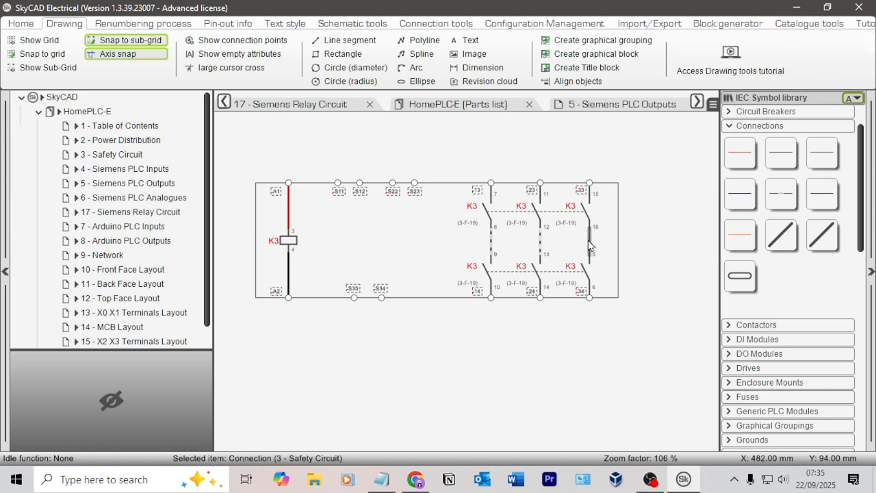
scroll(373, 171, "down", 2)
middle_click_drag(376, 166, 787, 229)
left_click(495, 226)
middle_click_drag(433, 201, 602, 250)
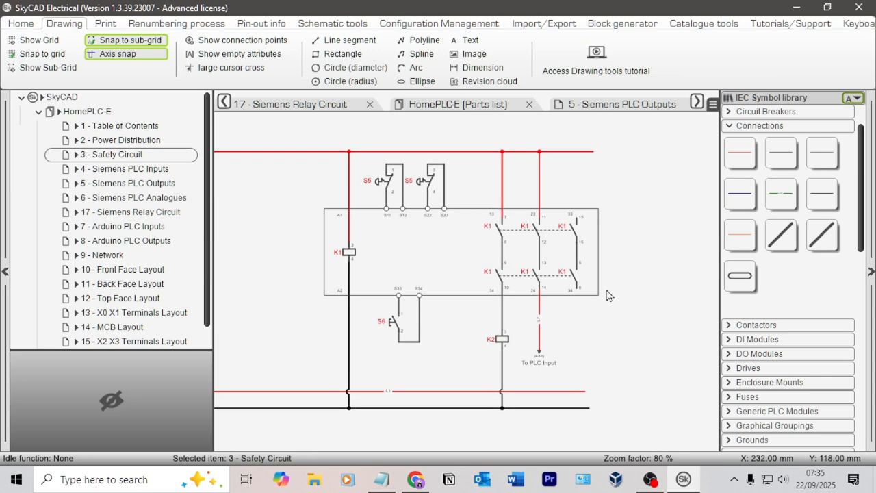
Step: Compare the K1 relay symbol's terminals and contacts with those of the completed K3 symbol
scroll(611, 270, "up", 3)
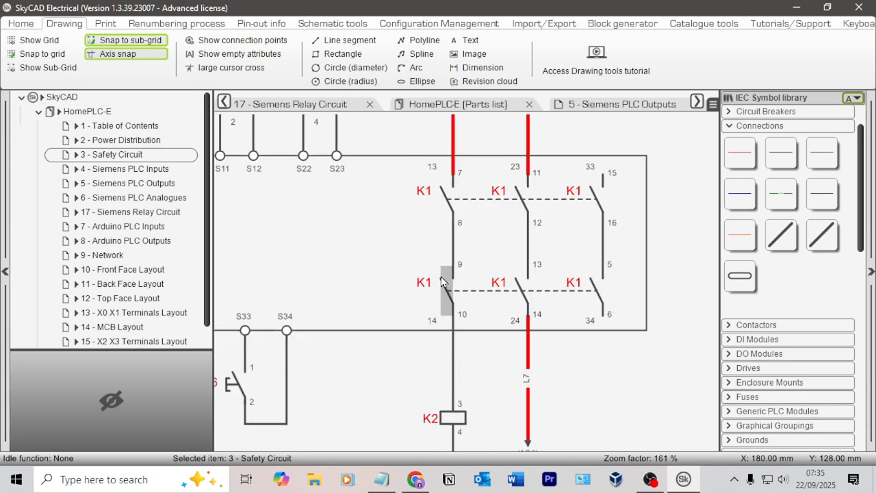
scroll(616, 273, "down", 4)
scroll(640, 290, "up", 2)
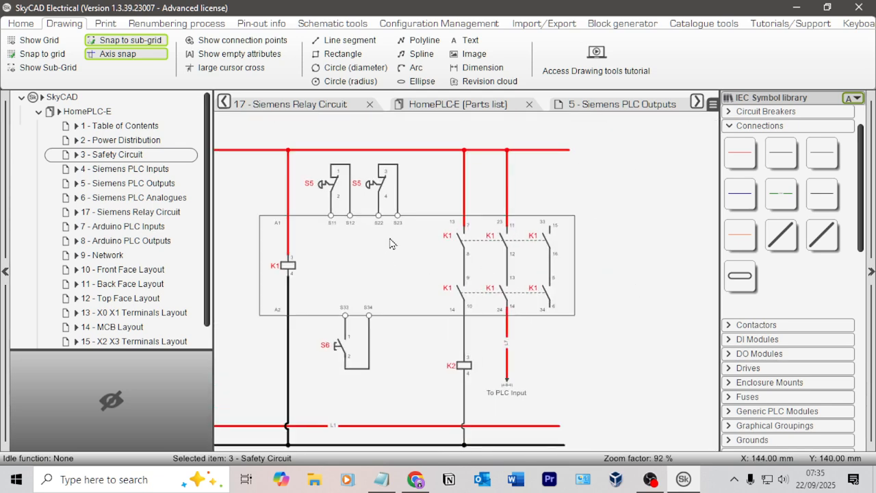
middle_click_drag(594, 290, 243, 255)
middle_click_drag(617, 258, 428, 204)
scroll(428, 226, "up", 2)
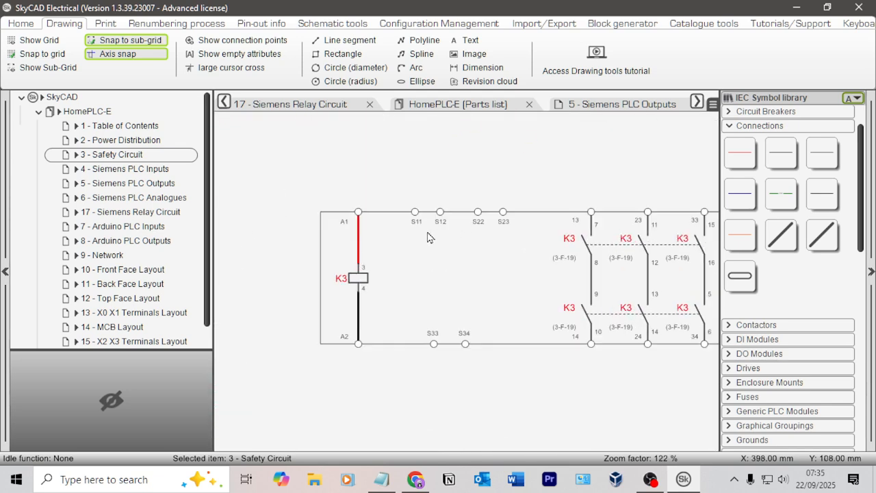
left_click(357, 217)
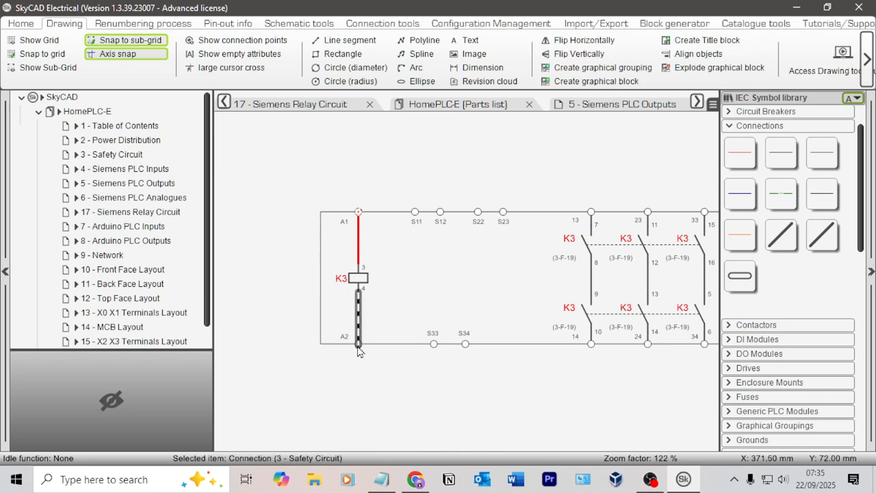
scroll(391, 342, "up", 3)
left_click(383, 377)
left_click(346, 346)
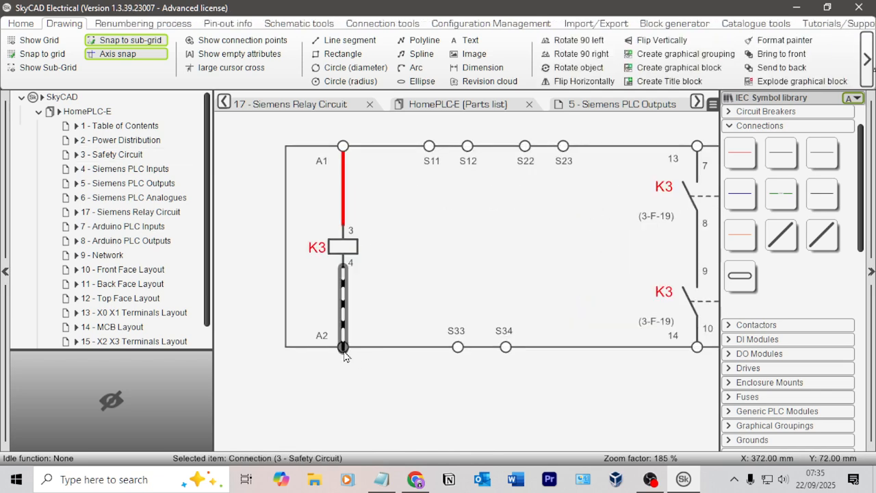
left_click(355, 364)
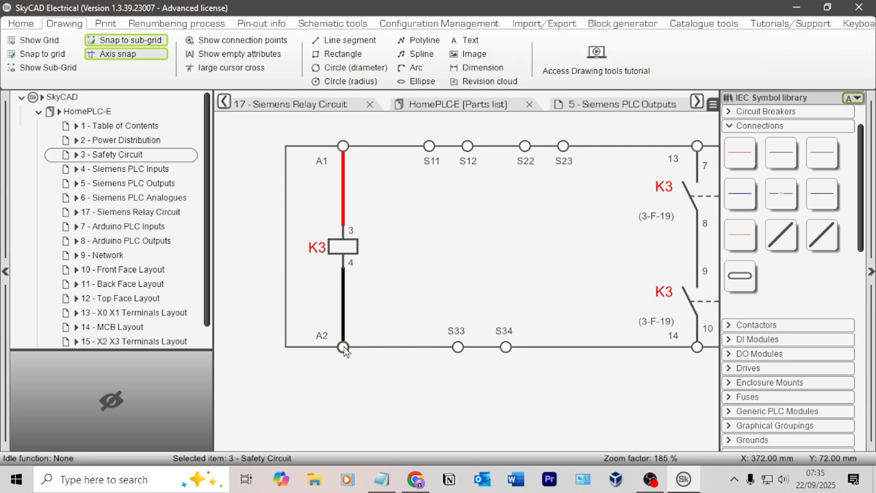
Step: Copy all of K3's terminal circles, from A1 and A2 through the S terminals to 13–34, onto the matching K1 terminals
left_click(343, 347)
left_click(457, 347, "ctrl")
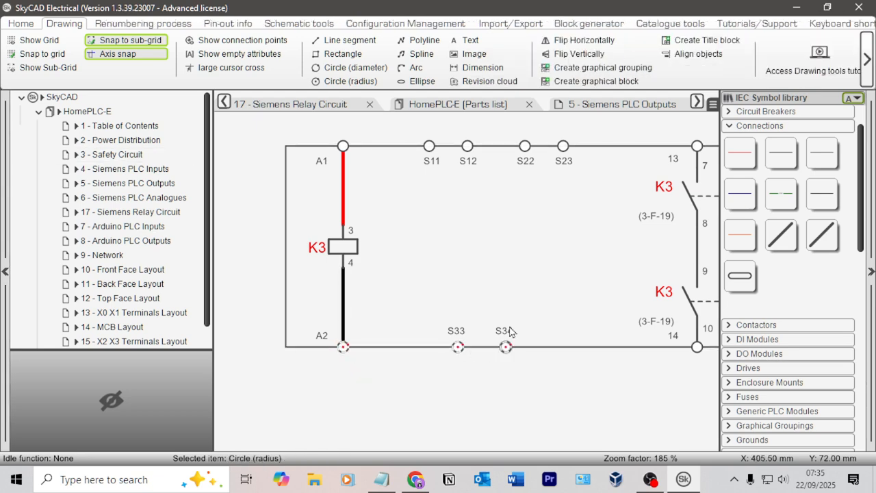
left_click(524, 148, "ctrl")
left_click(563, 147, "ctrl")
left_click(344, 163)
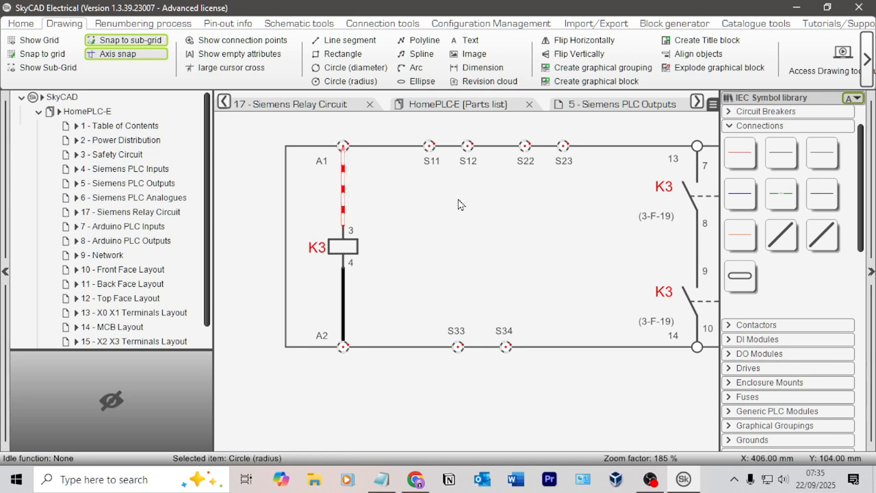
scroll(617, 211, "up", 1)
middle_click_drag(617, 211, 358, 198)
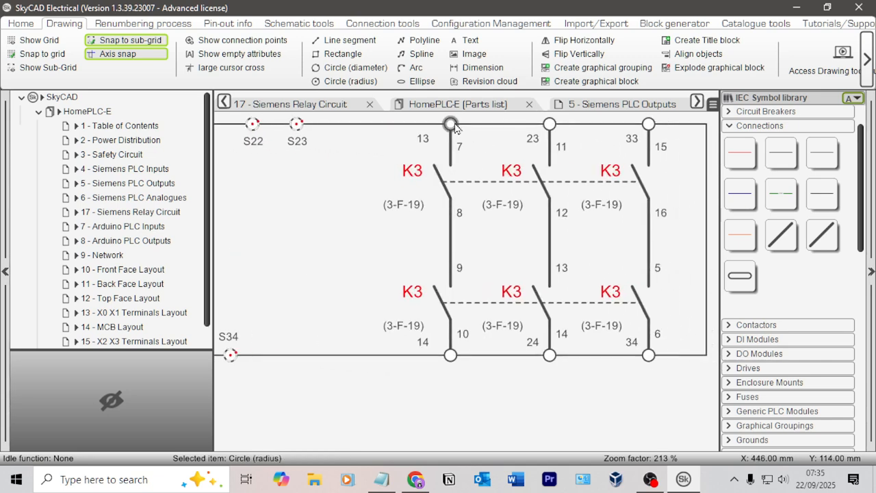
left_click(452, 126)
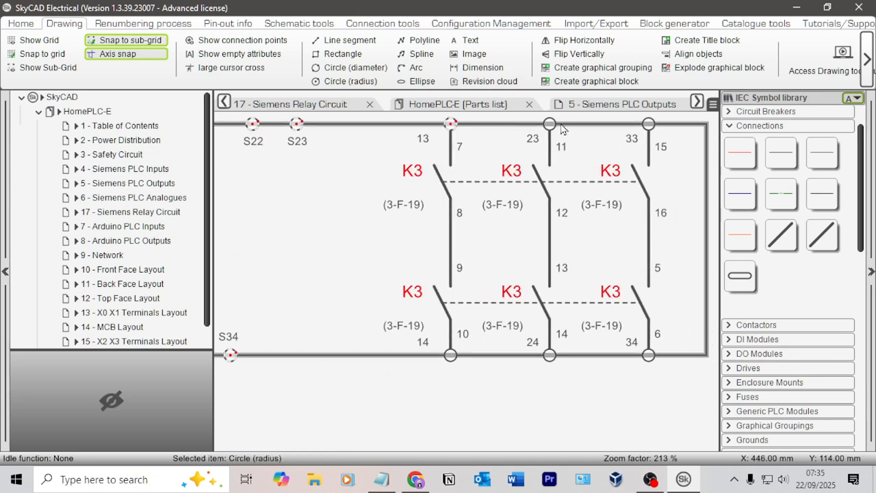
left_click(648, 126)
left_click(649, 357)
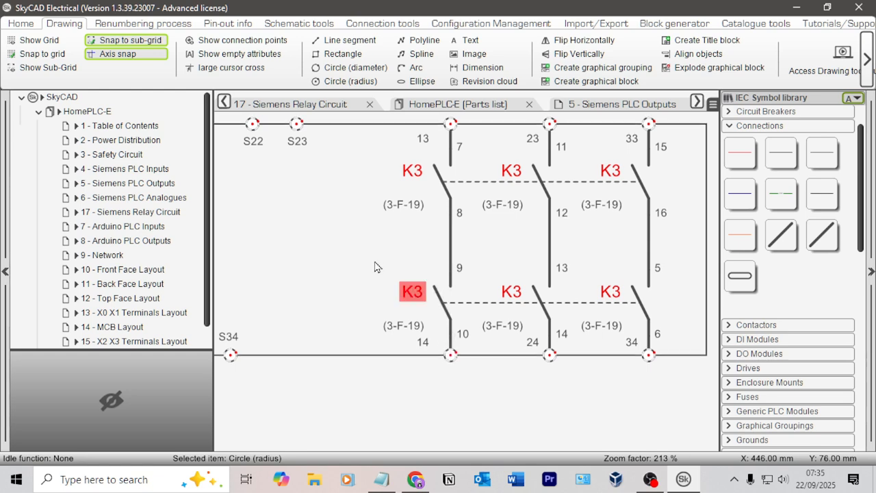
scroll(650, 256, "down", 3)
middle_click_drag(223, 200, 762, 224)
middle_click_drag(304, 204, 489, 275)
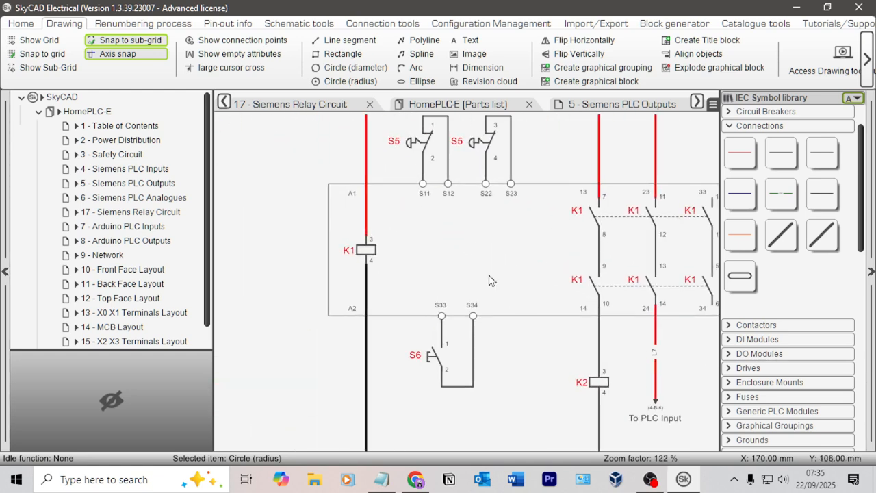
scroll(457, 251, "down", 1)
scroll(431, 264, "down", 1)
left_click(415, 252)
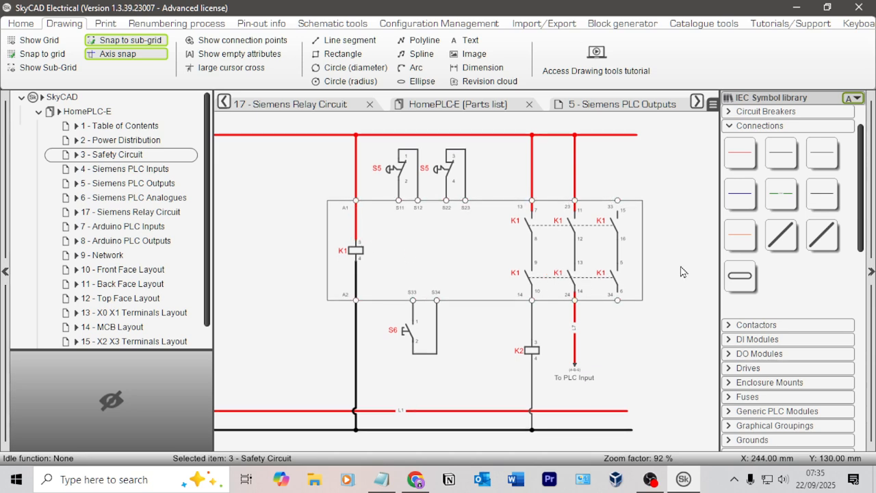
Step: Draw a control connection from K1's terminal 33 to the upper contact of its third column
scroll(653, 191, "down", 3)
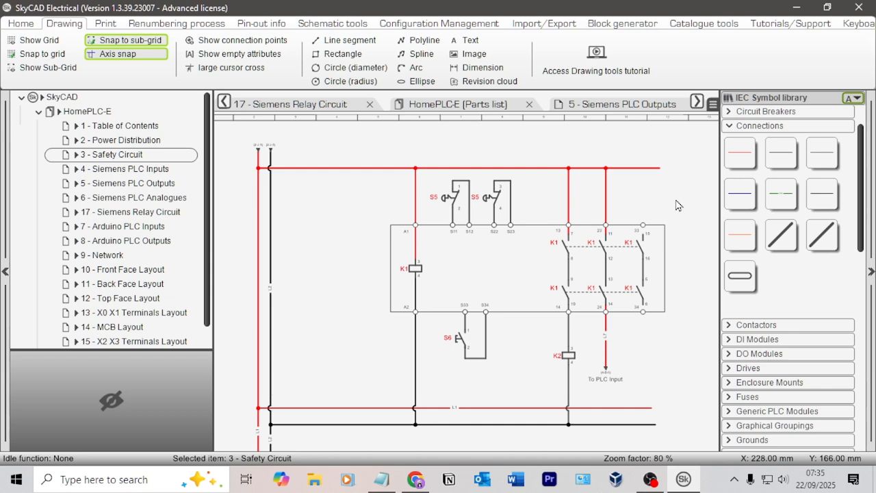
scroll(675, 207, "up", 5)
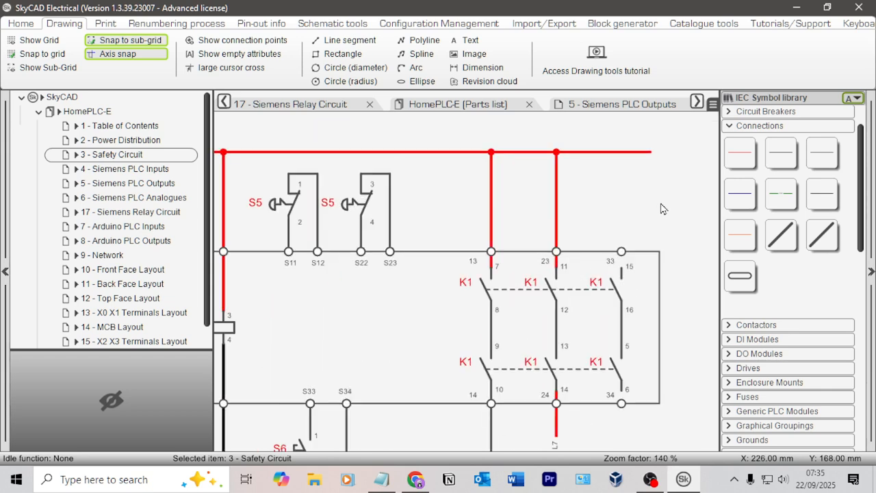
left_click(824, 161)
scroll(604, 291, "up", 2)
left_click(604, 265)
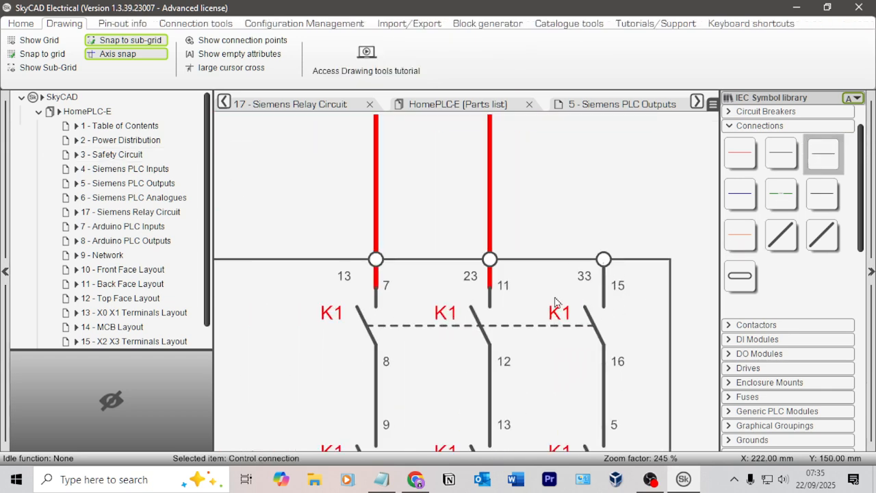
Step: Shorten the two red supply wires so they end at K1's terminals 23 and 13
left_click(493, 278)
left_click_drag(491, 288, 491, 265)
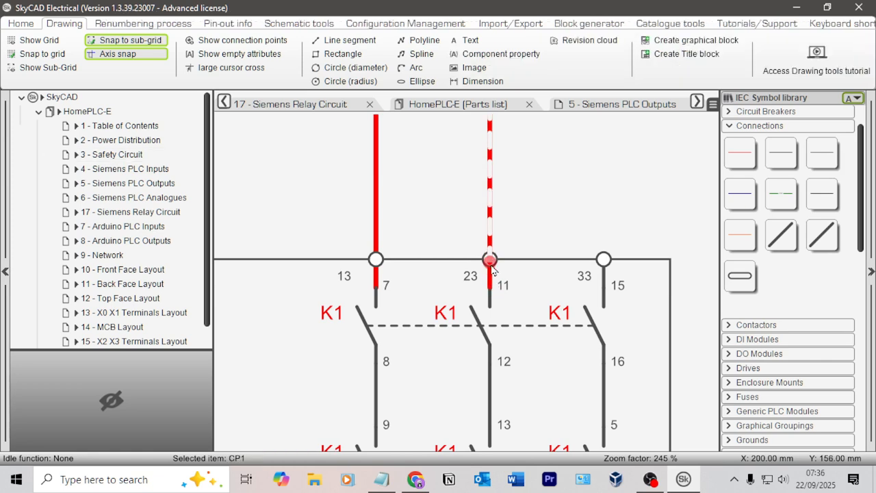
left_click(375, 288)
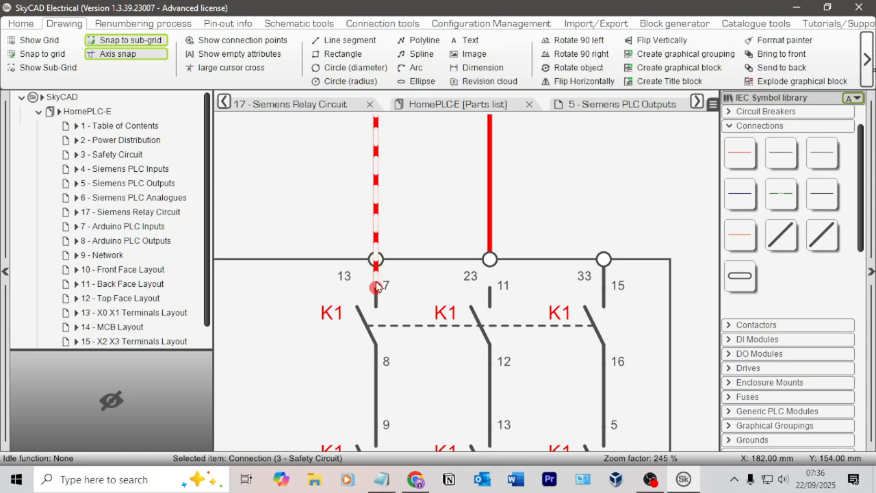
left_click_drag(376, 289, 376, 260)
Step: Draw control connections from K1's terminals 23 and 13 to the upper contacts below them
left_click(823, 152)
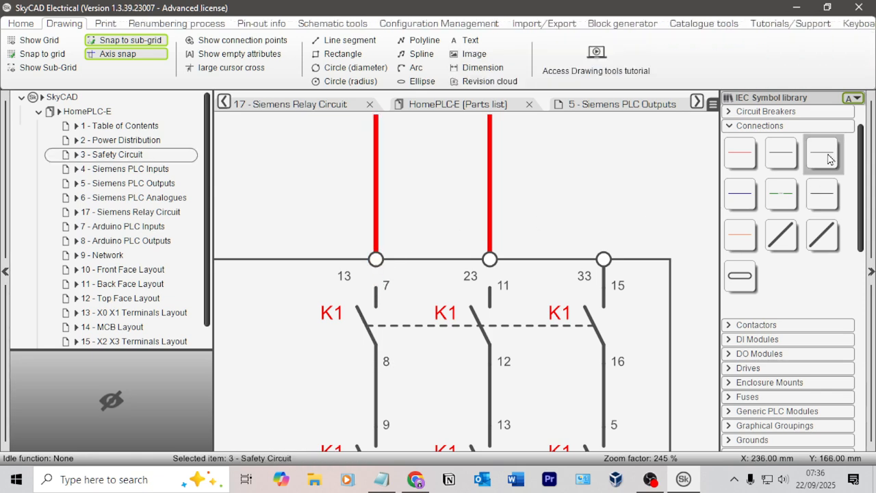
left_click(490, 276)
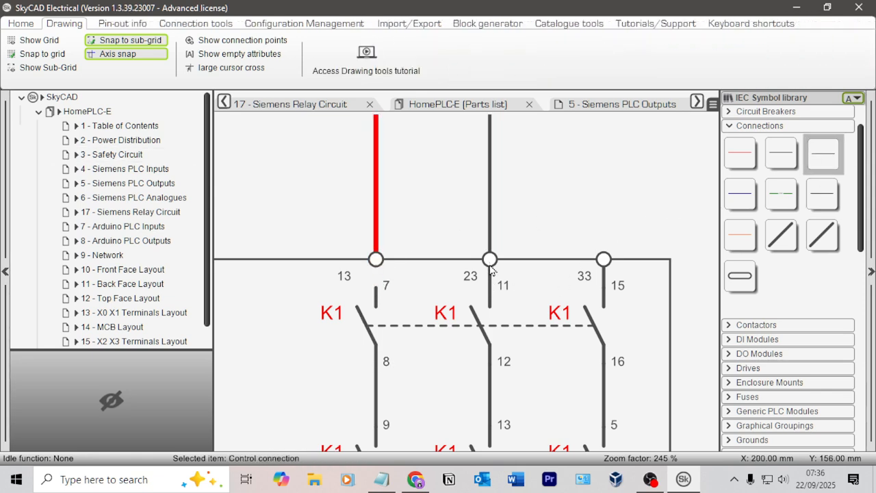
left_click(377, 257)
Step: Shorten the red L7 wire to end at K1's terminal 24 and select the K2 wire at terminal 14
scroll(456, 306, "down", 3)
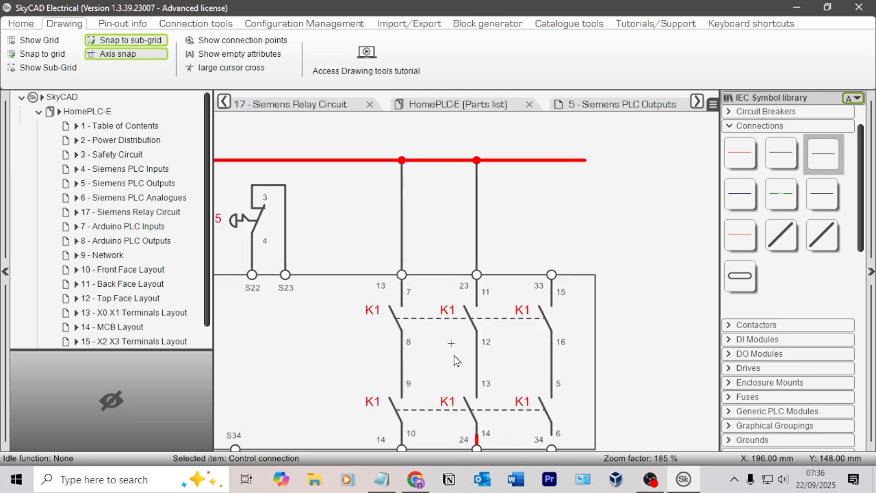
middle_click_drag(478, 411, 508, 230)
scroll(504, 245, "up", 3)
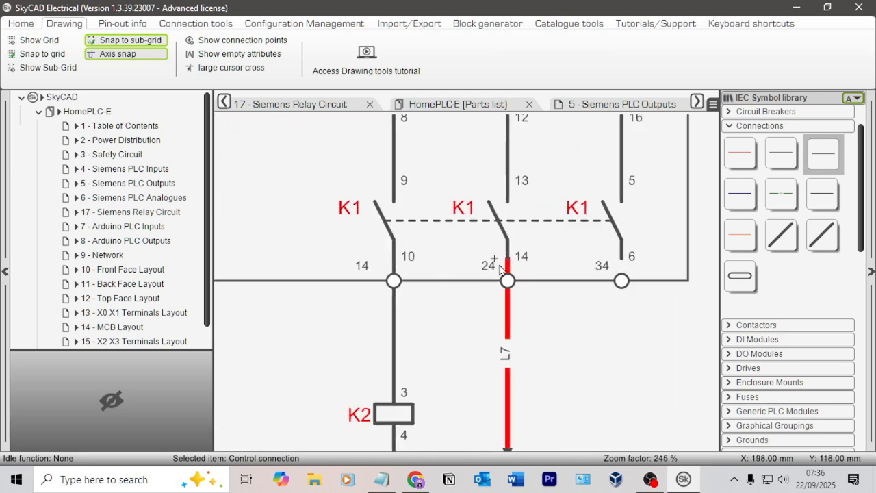
left_click(508, 271)
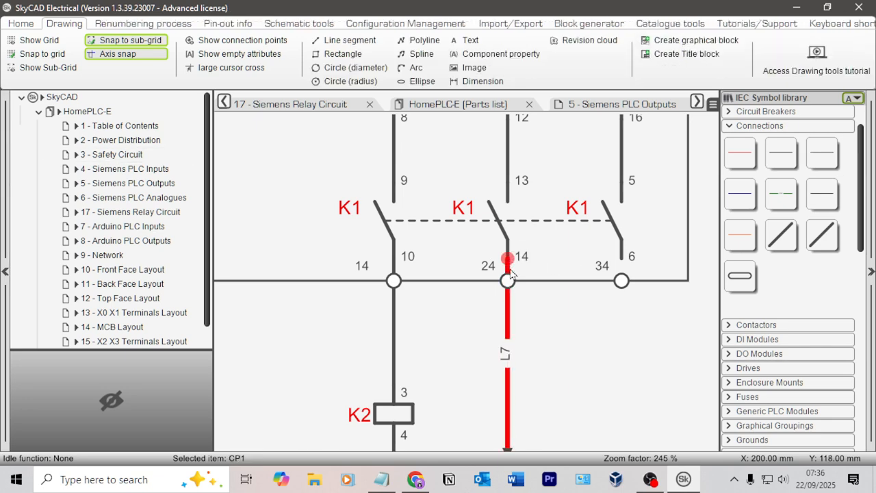
left_click(394, 286)
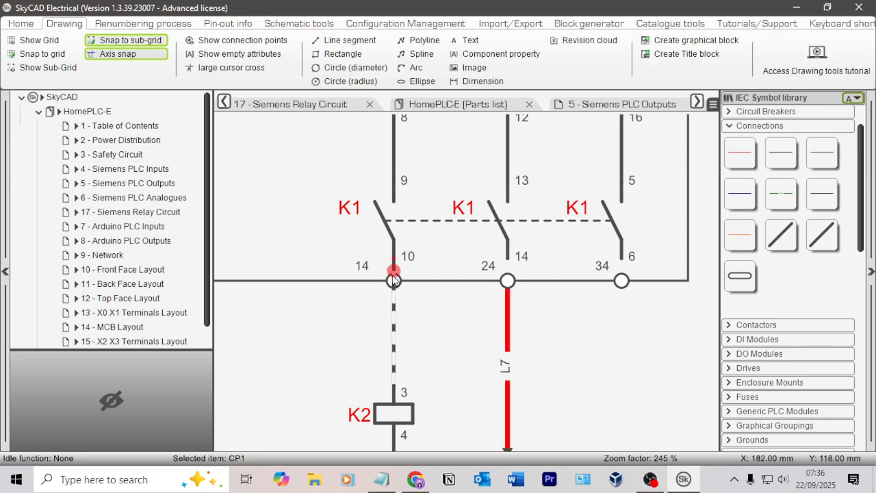
left_click(582, 301)
Step: Draw control connections from K1's lower contacts to terminals 24 and 34
left_click(822, 155)
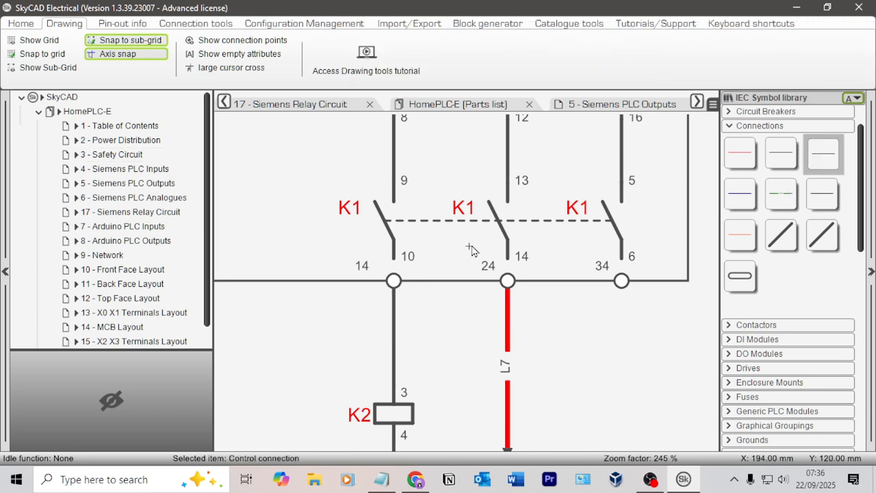
left_click(510, 274)
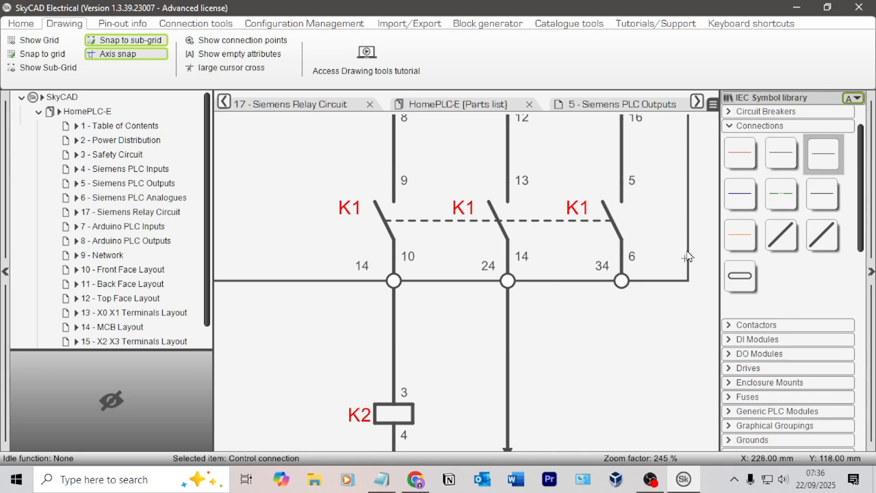
key("Escape")
Step: Review the whole safety circuit, then display the 4 - Siemens PLC Inputs page
scroll(517, 219, "down", 6)
mouse_move(323, 204)
middle_mouse_down()
mouse_move(439, 251)
mouse_move(471, 244)
mouse_move(536, 258)
middle_mouse_up()
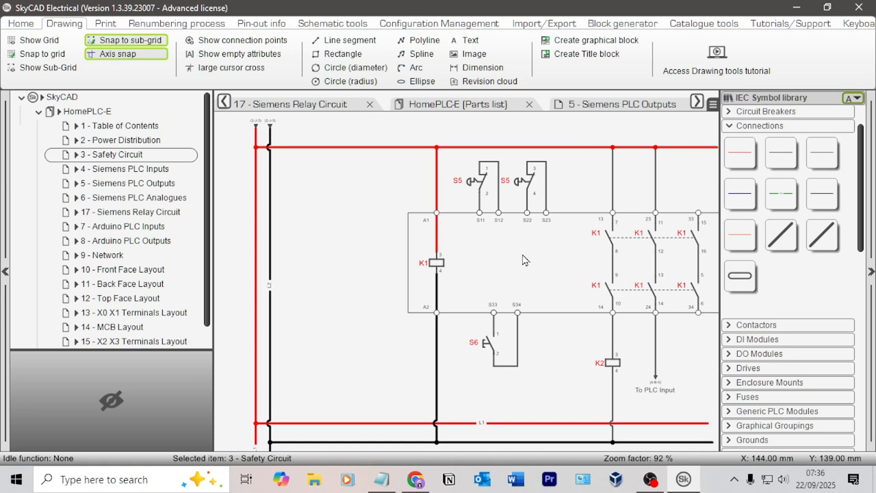
scroll(527, 233, "down", 2)
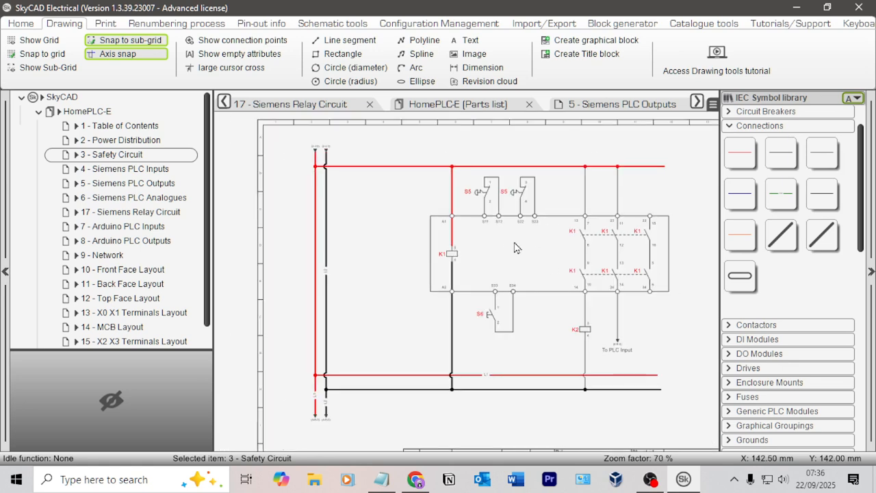
left_click(156, 200)
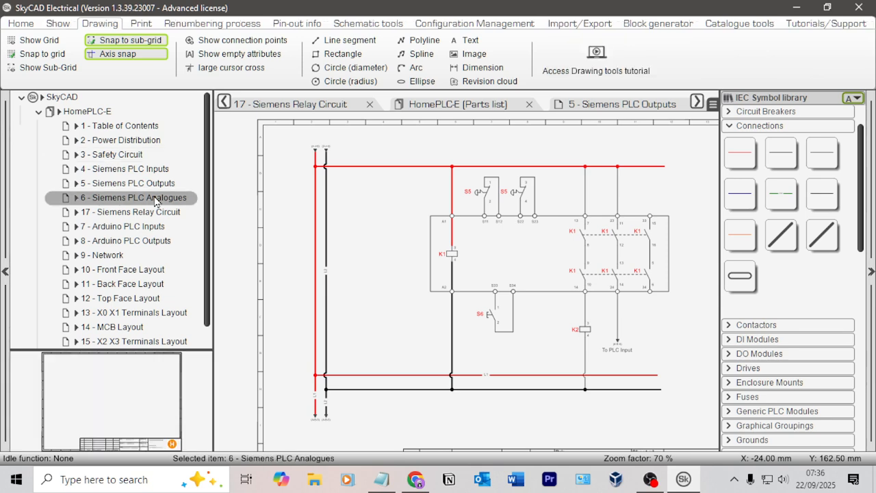
left_click(159, 170)
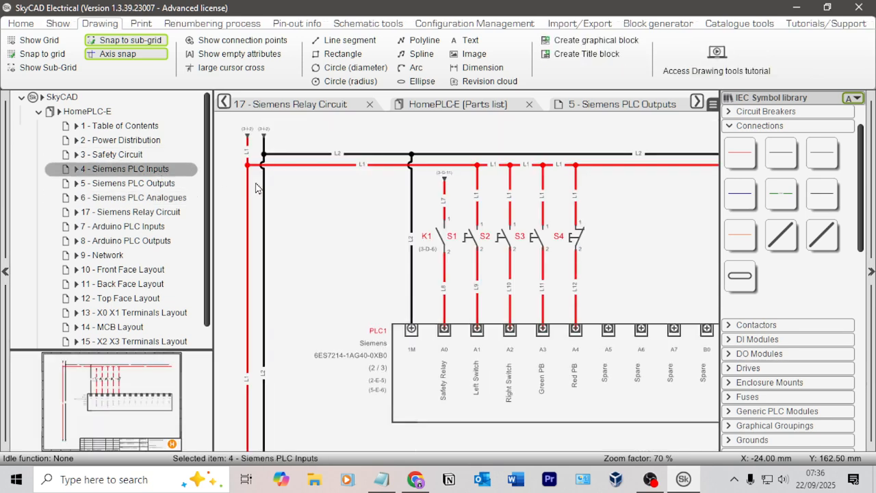